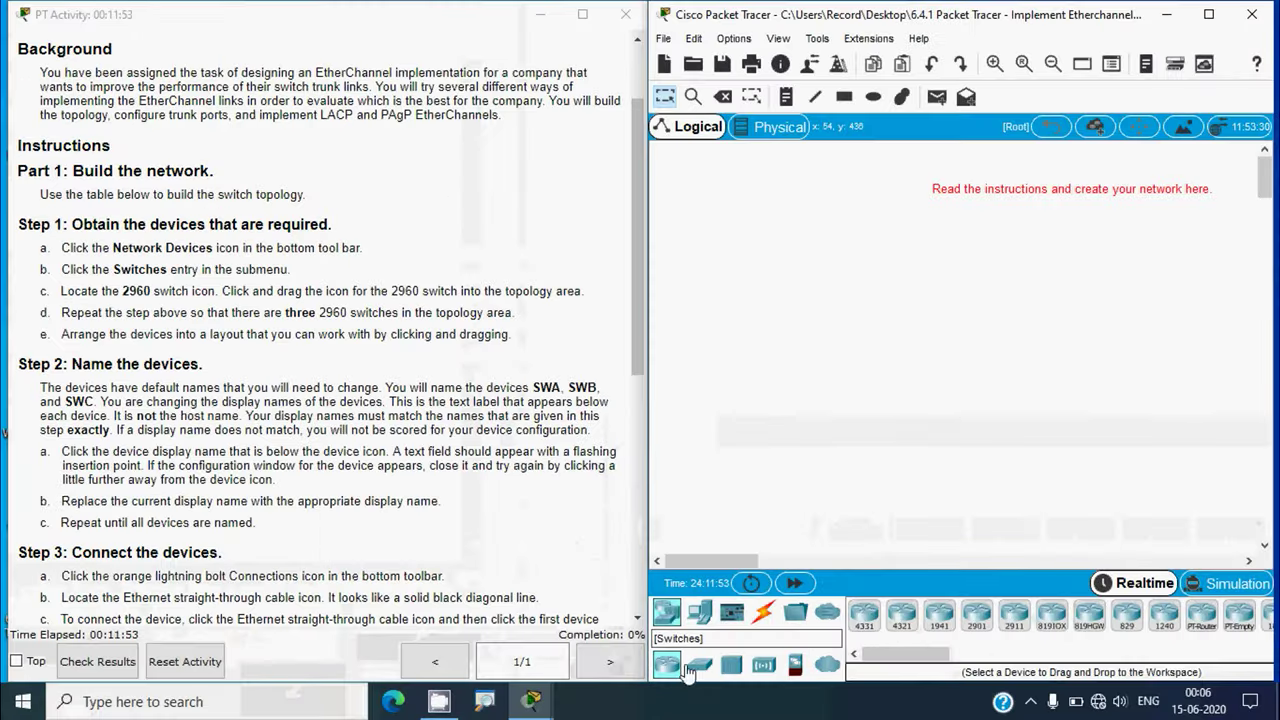
Place three 2960 switches in the workspace in a triangle: one at the apex and two below it.
{"action": "left_click", "coordinate": [697, 673]}
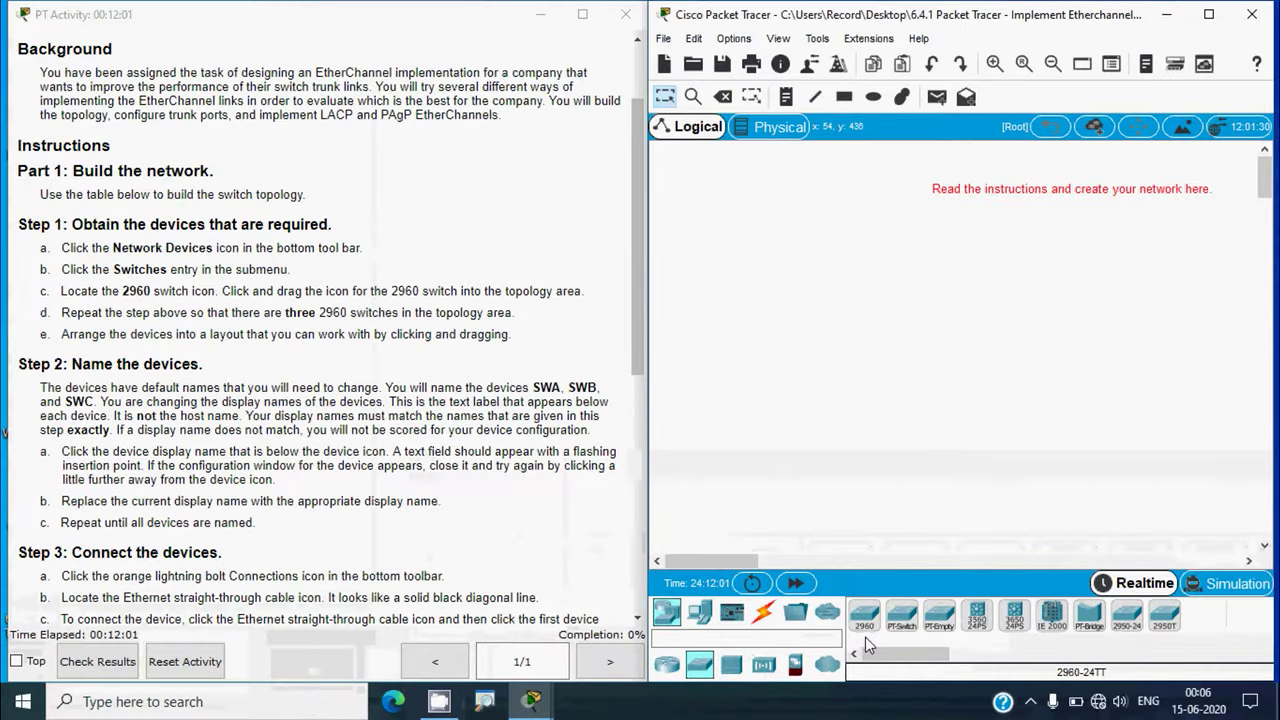
{"action": "left_click", "coordinate": [866, 617]}
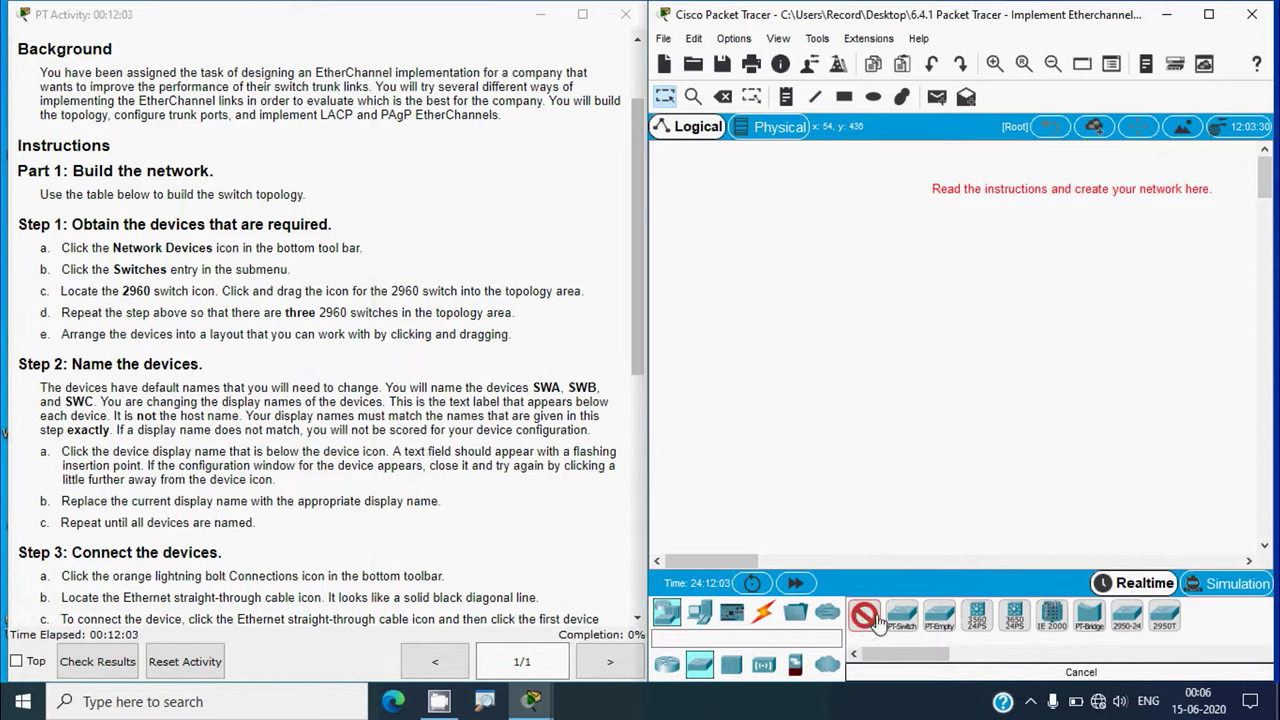
{"action": "left_click", "coordinate": [972, 267]}
{"action": "left_click", "coordinate": [868, 400]}
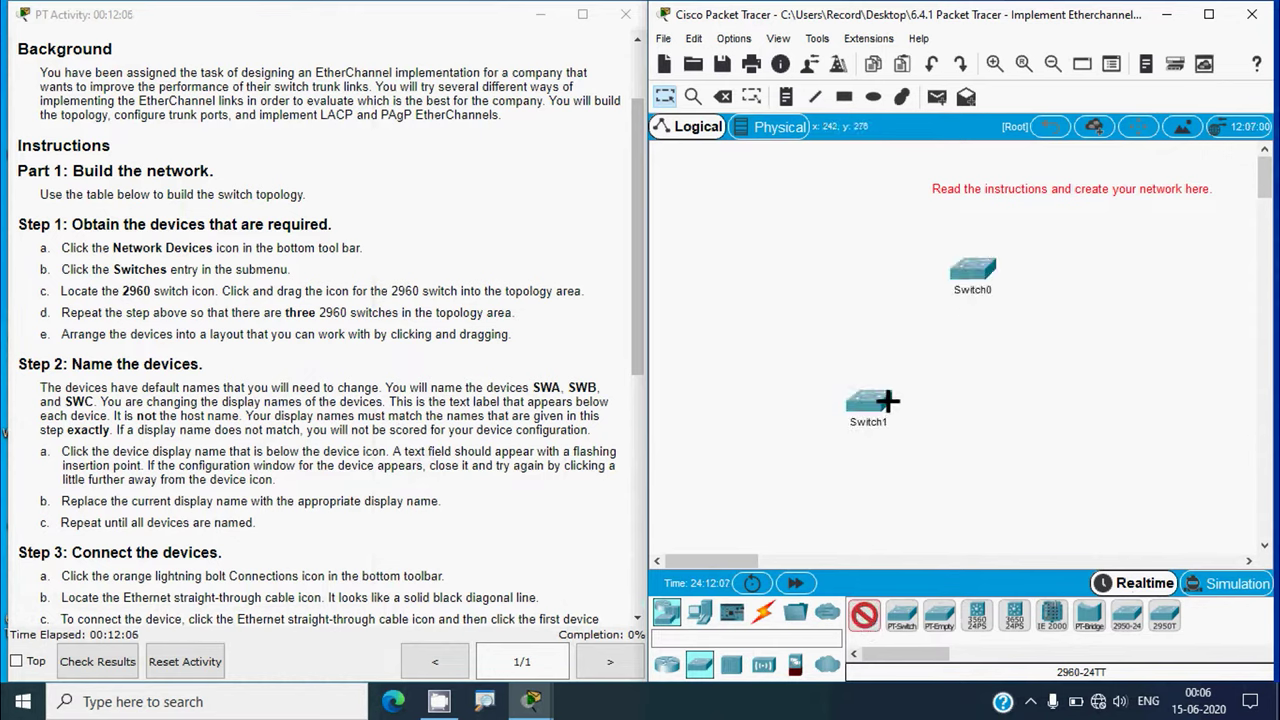
{"action": "left_click", "coordinate": [1070, 403]}
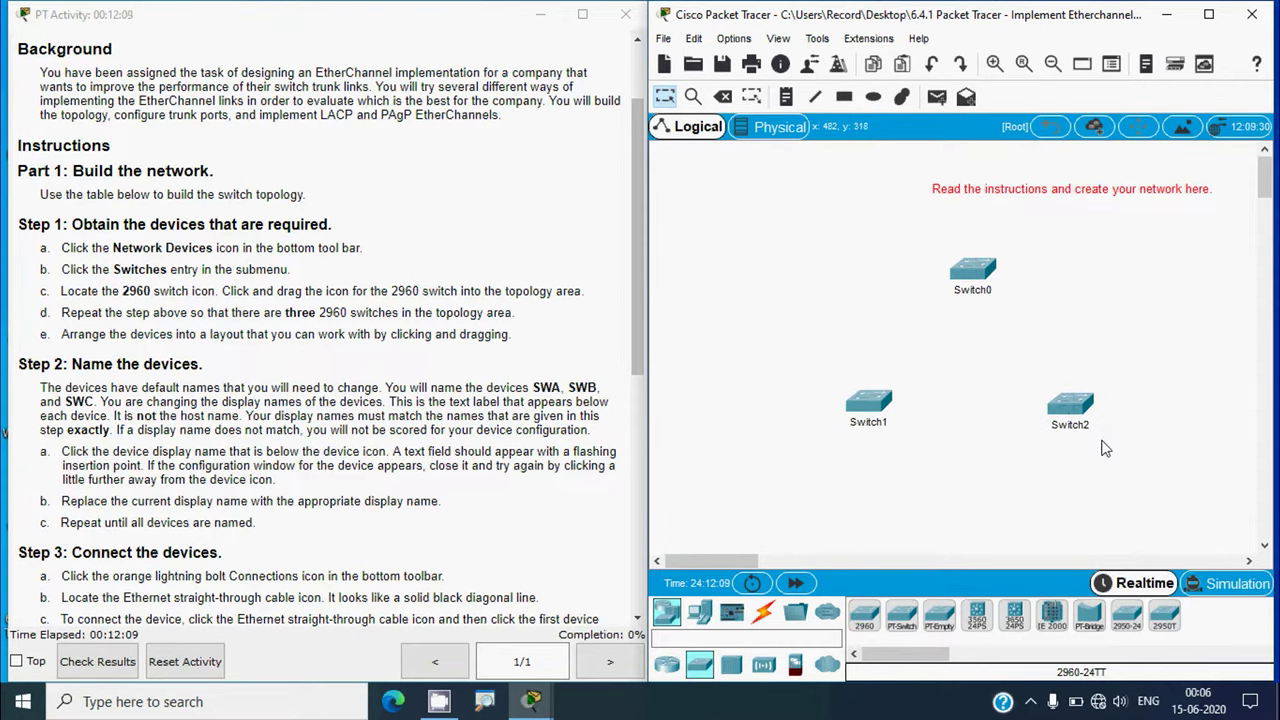
Change the display name of the upper switch, Switch0, to SWA as the activity instructions require.
{"action": "left_click", "coordinate": [157, 422]}
{"action": "scroll", "coordinate": [157, 422], "scroll_direction": "down", "scroll_amount": 2}
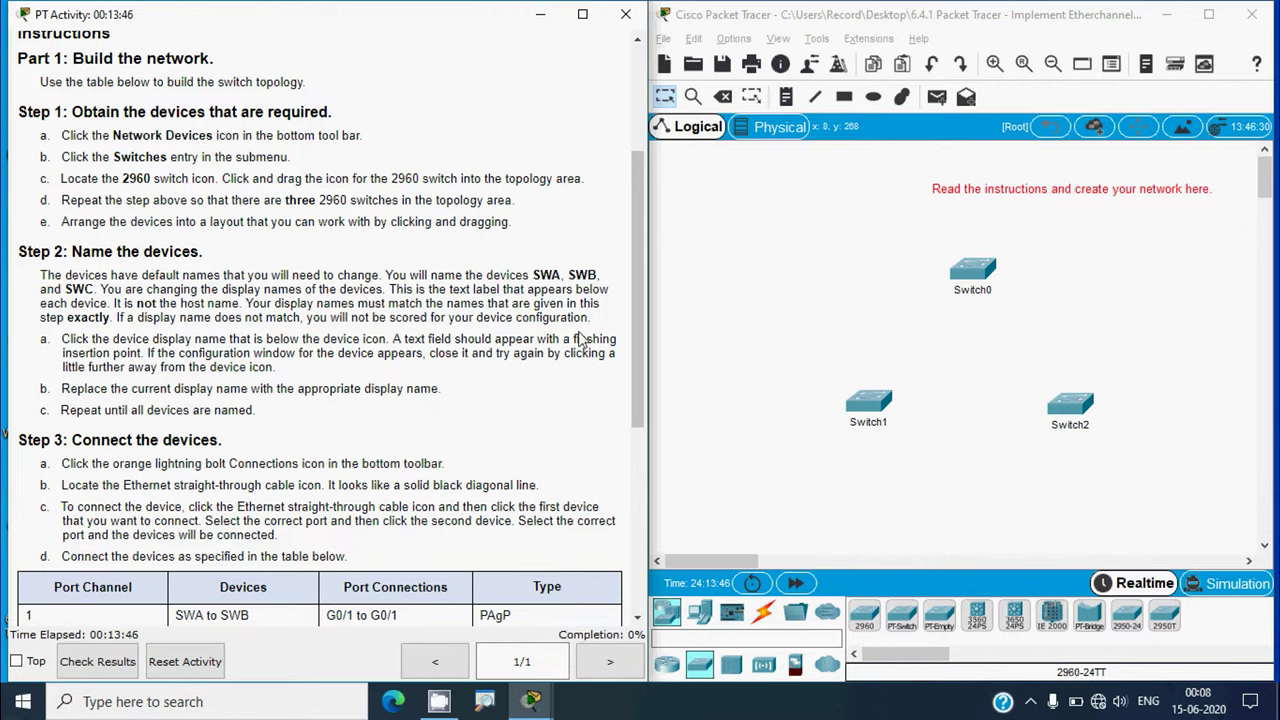
{"action": "left_click", "coordinate": [800, 320]}
{"action": "left_click", "coordinate": [975, 291]}
{"action": "left_click_drag", "start_coordinate": [986, 291], "coordinate": [940, 296]}
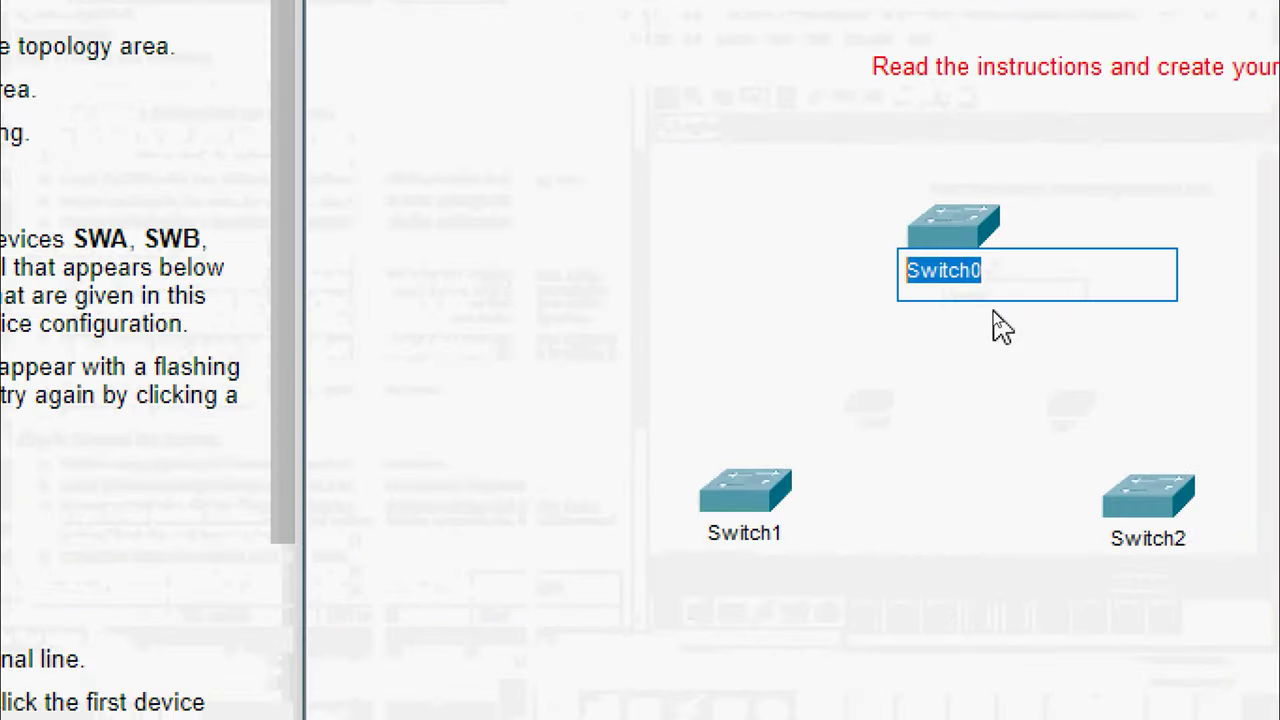
{"action": "type", "text": "SWA"}
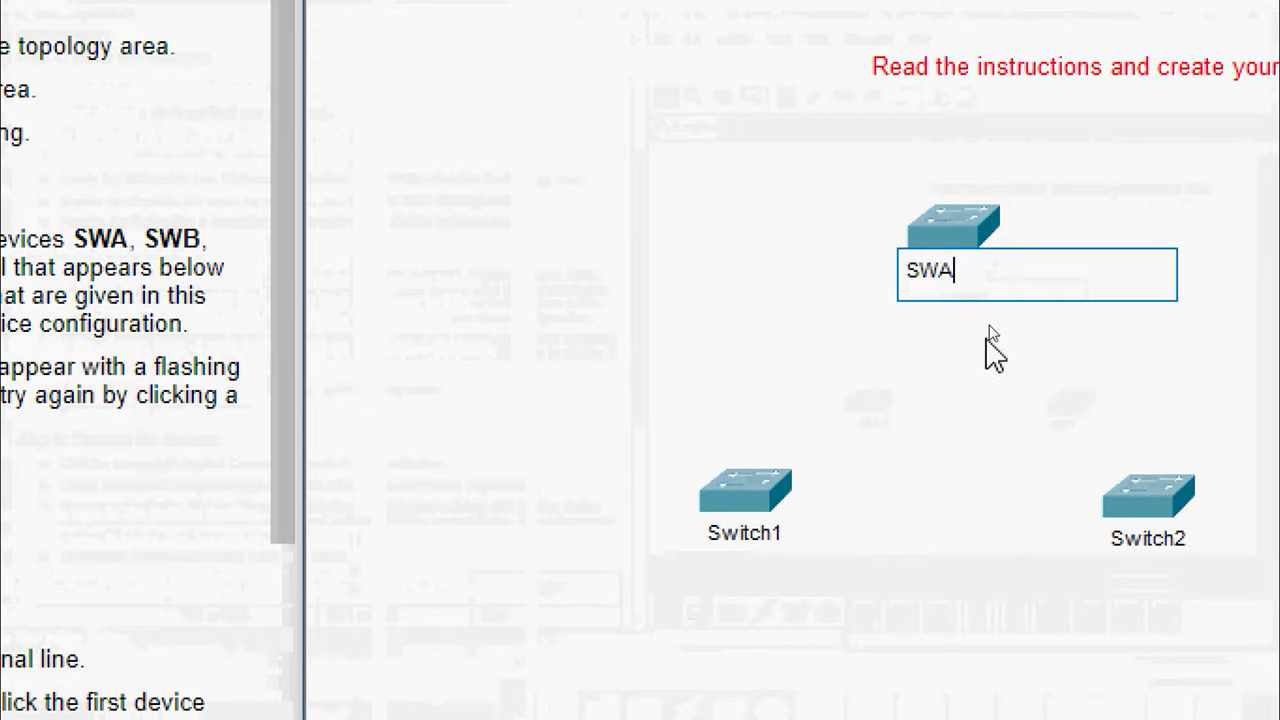
{"action": "key", "text": "Return"}
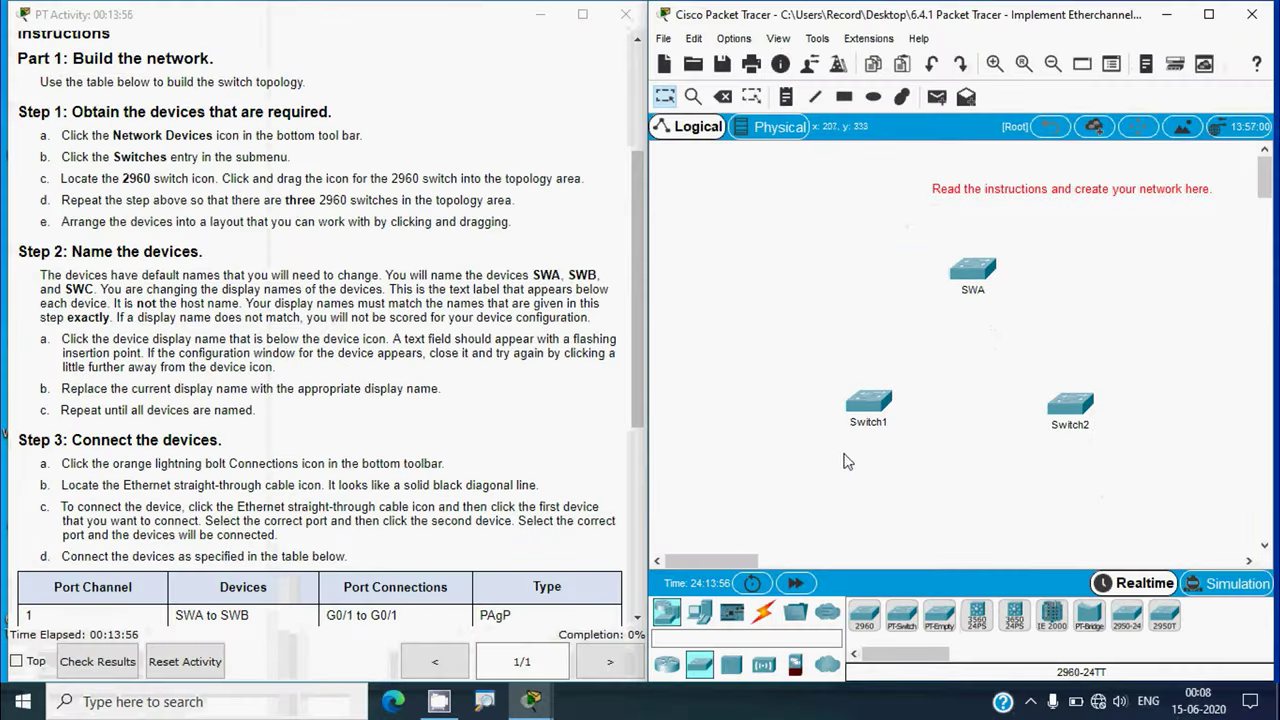
Change the display name of the lower switch Switch1 to SWB.
{"action": "left_click", "coordinate": [866, 423]}
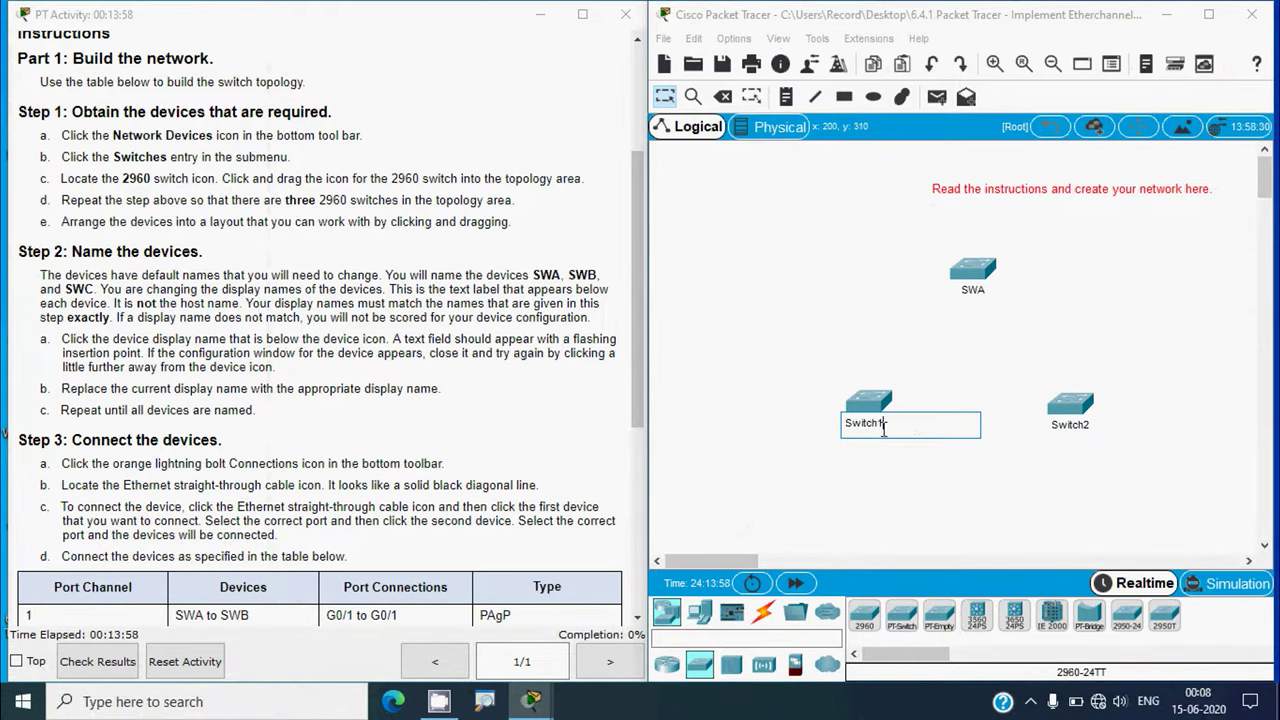
{"action": "left_click_drag", "start_coordinate": [887, 422], "coordinate": [791, 423]}
{"action": "type", "text": "SWB"}
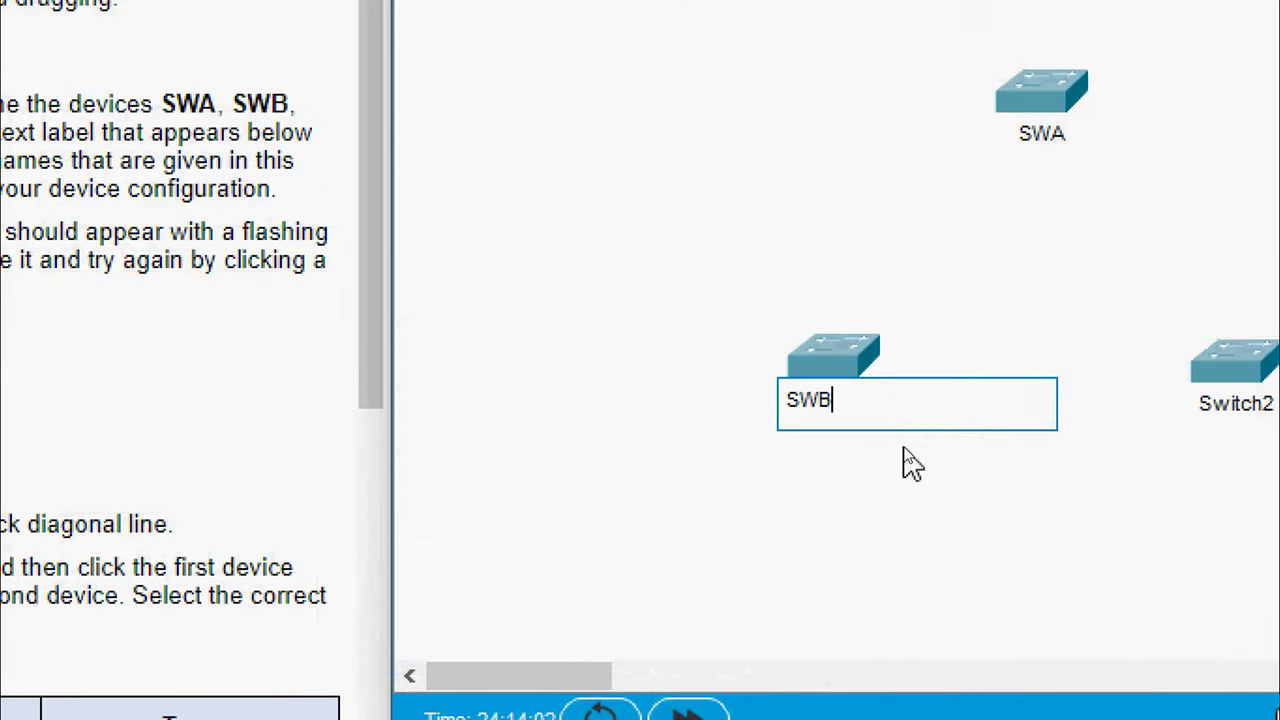
{"action": "key", "text": "Return"}
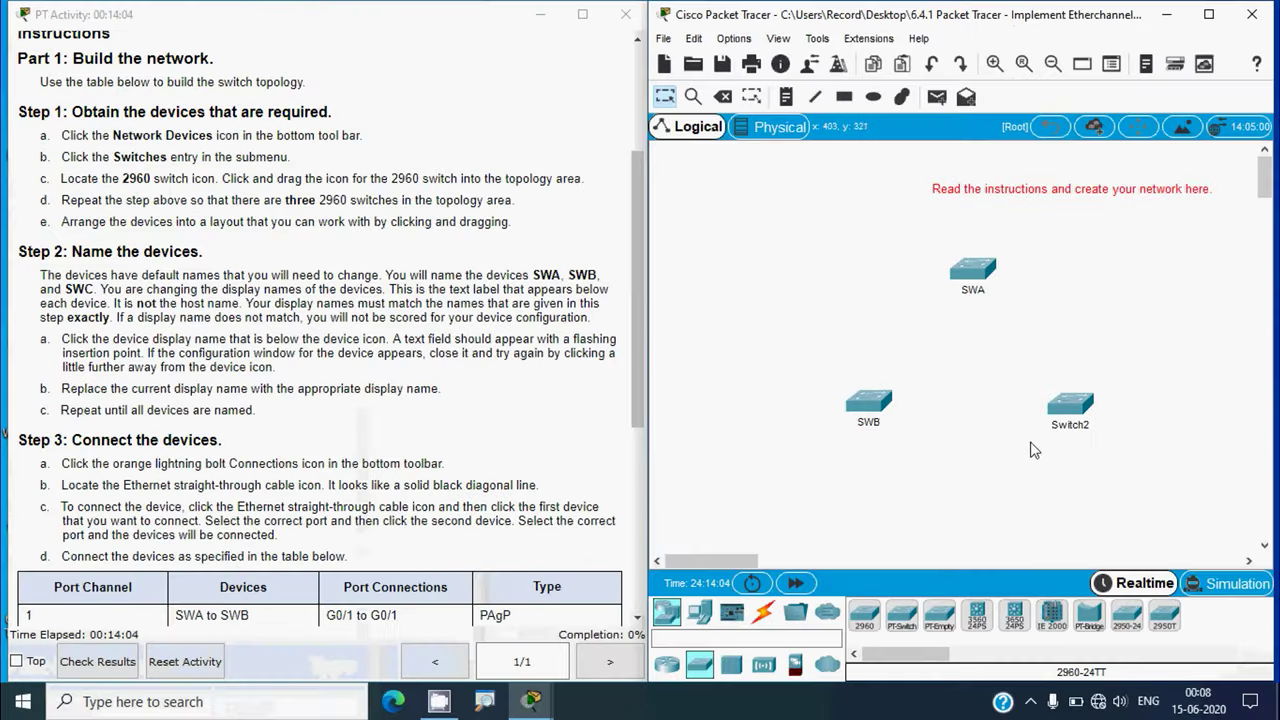
Change the display name of the remaining switch, Switch2, to SWC.
{"action": "left_click", "coordinate": [1232, 406]}
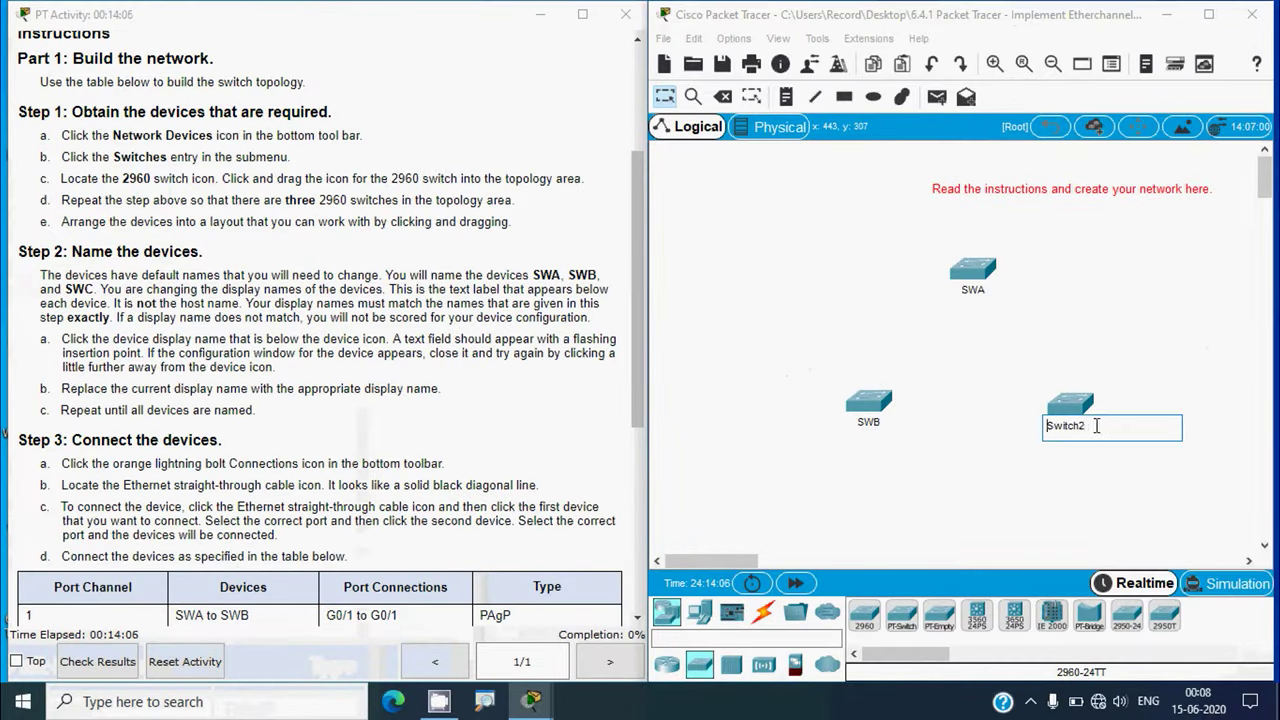
{"action": "double_click", "coordinate": [1096, 425]}
{"action": "type", "text": "SWC"}
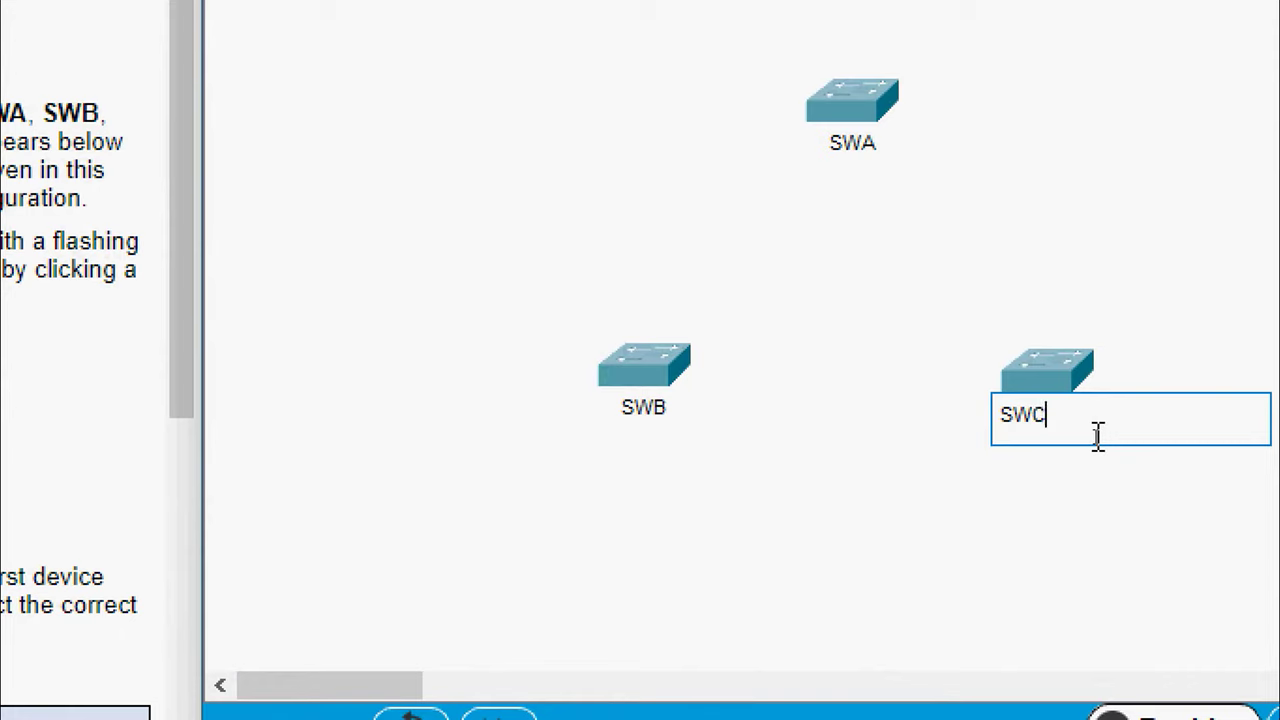
{"action": "left_click", "coordinate": [1060, 532]}
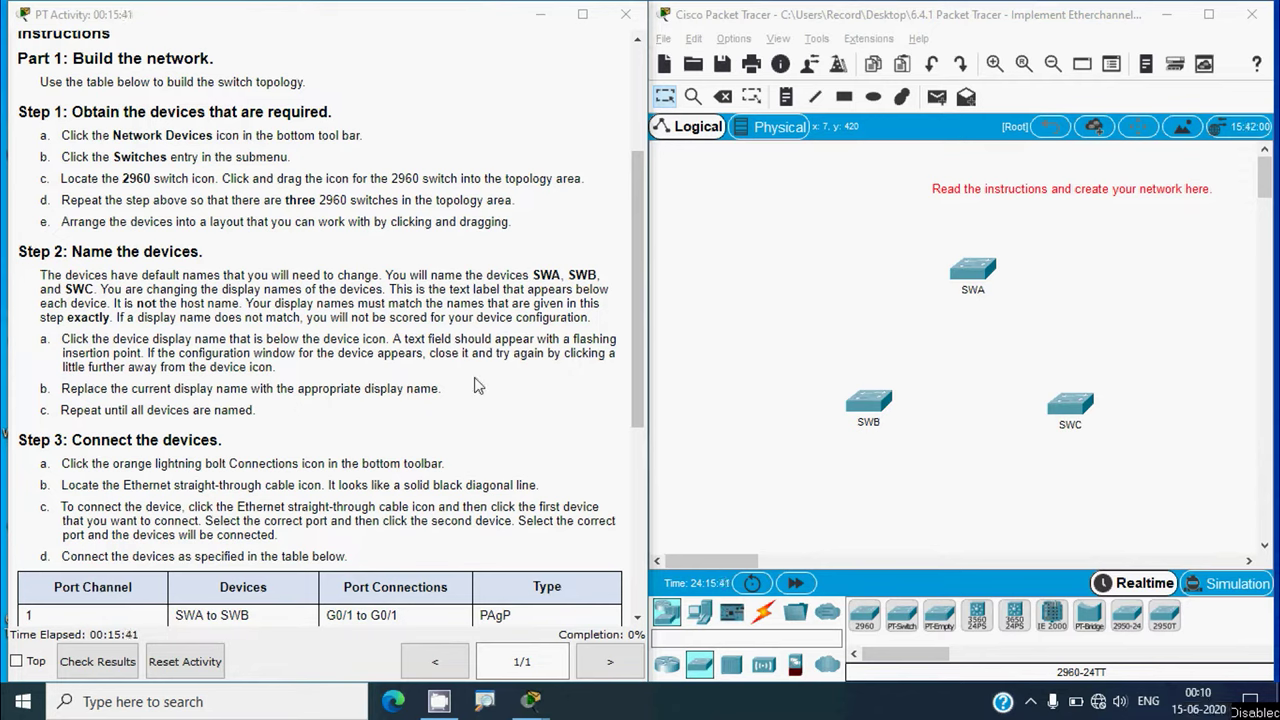
Inspect the display name labels of SWA, SWB and SWC, and look at SWA's command line window.
{"action": "left_click", "coordinate": [780, 340]}
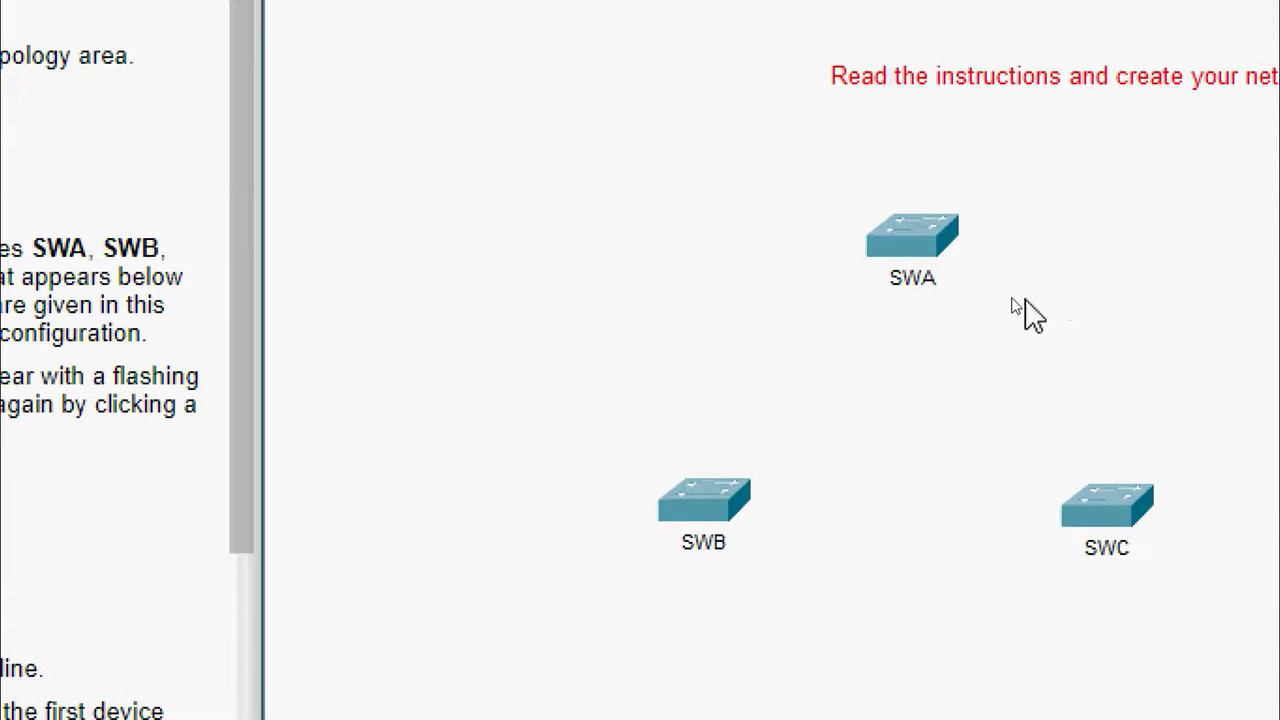
{"action": "left_click", "coordinate": [926, 296]}
{"action": "left_click", "coordinate": [725, 283]}
{"action": "left_click", "coordinate": [922, 245]}
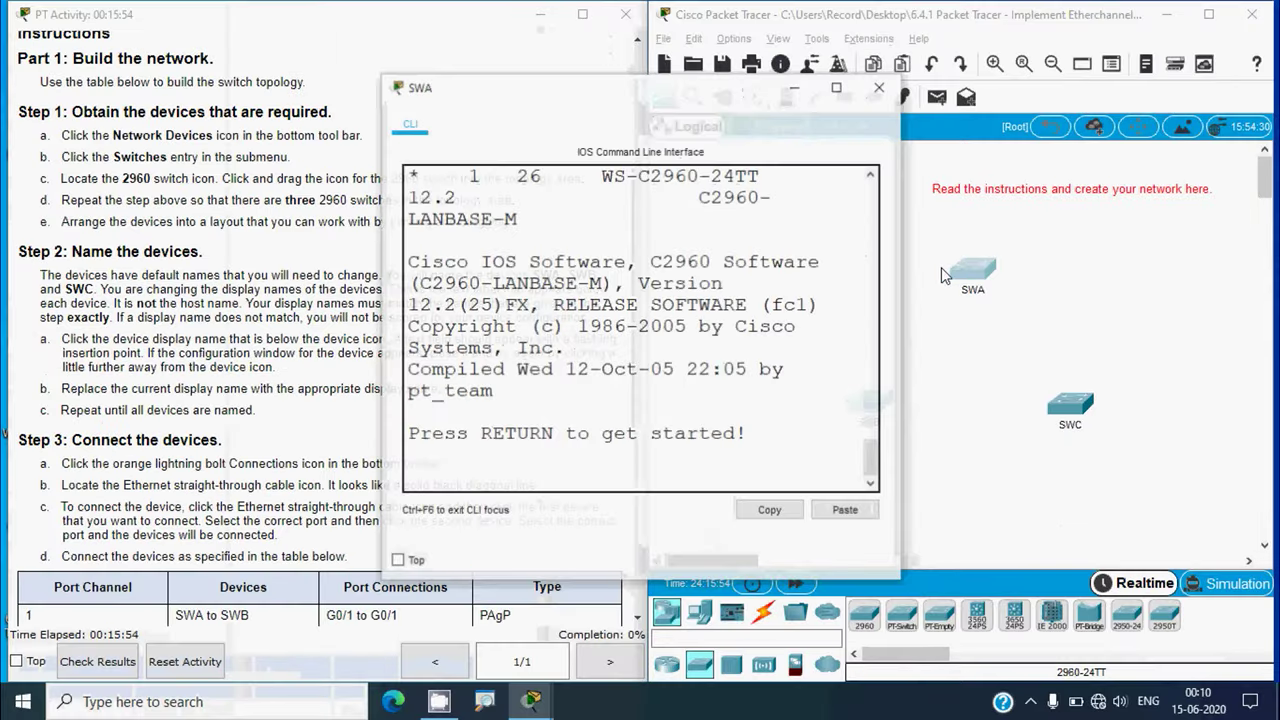
{"action": "left_click", "coordinate": [879, 87]}
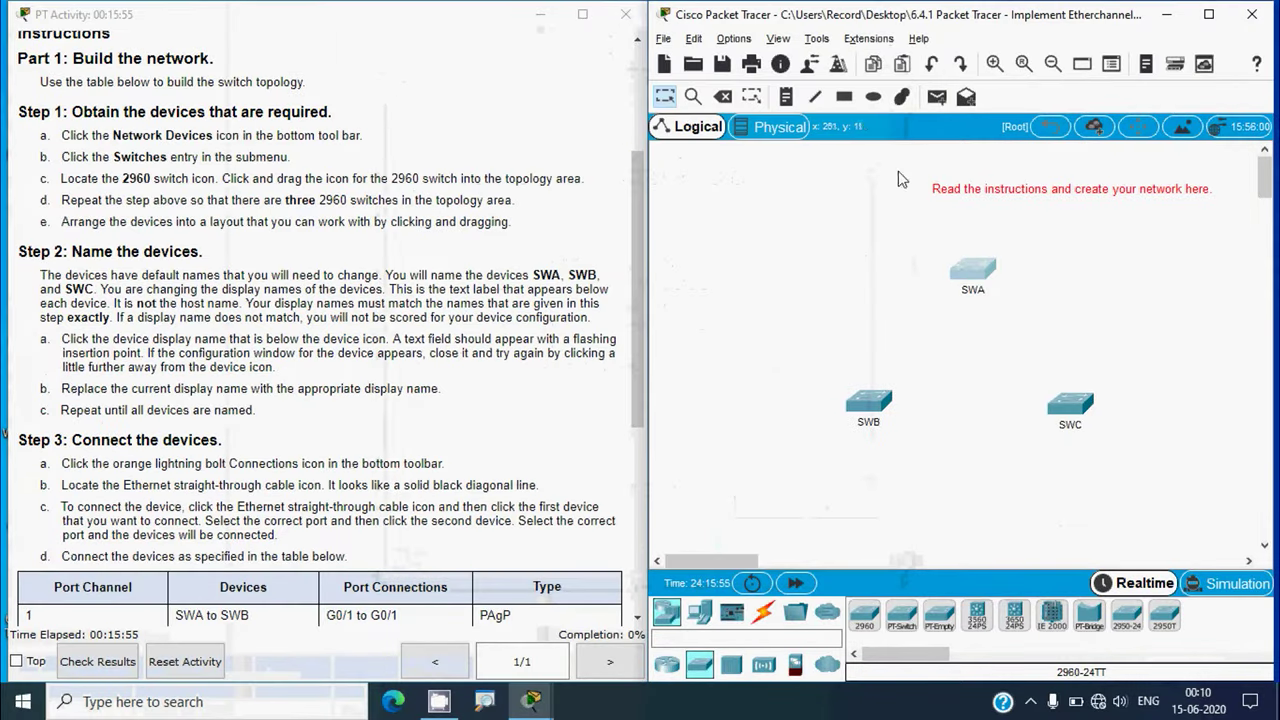
{"action": "left_click", "coordinate": [976, 296]}
{"action": "left_click", "coordinate": [854, 298]}
{"action": "left_click", "coordinate": [866, 425]}
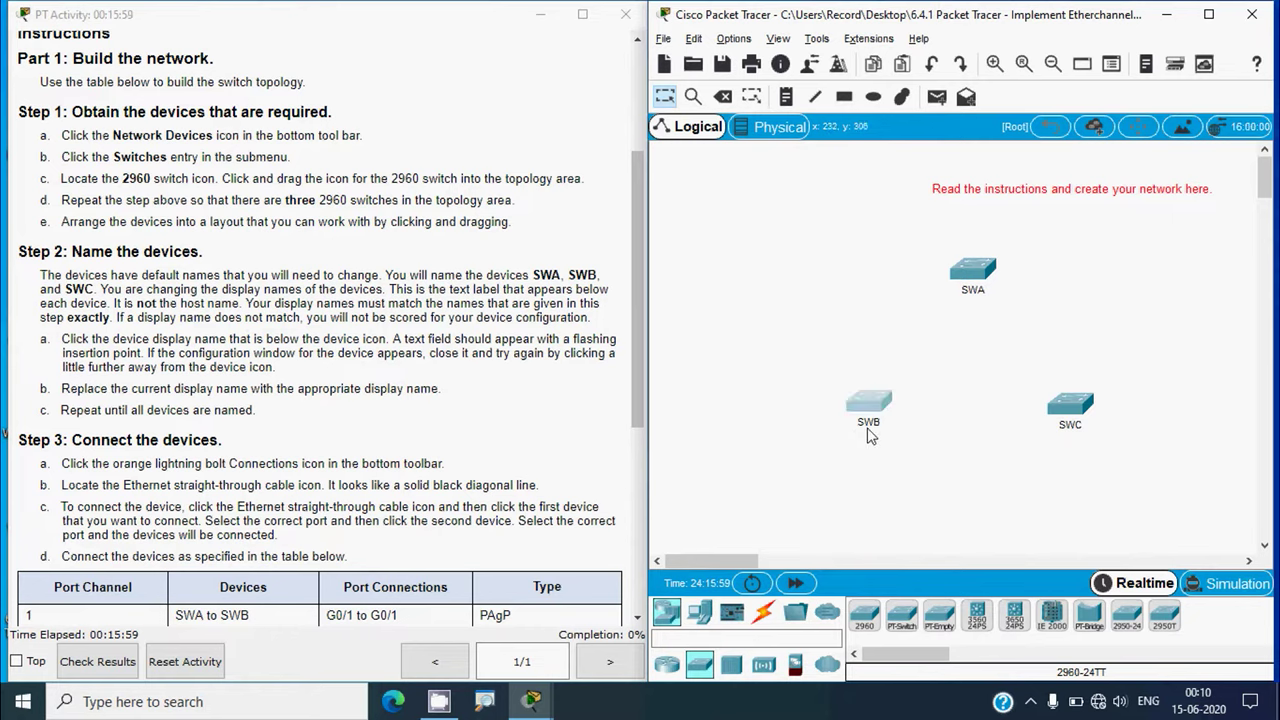
{"action": "left_click", "coordinate": [997, 472]}
{"action": "left_click", "coordinate": [1070, 424]}
{"action": "left_click", "coordinate": [980, 477]}
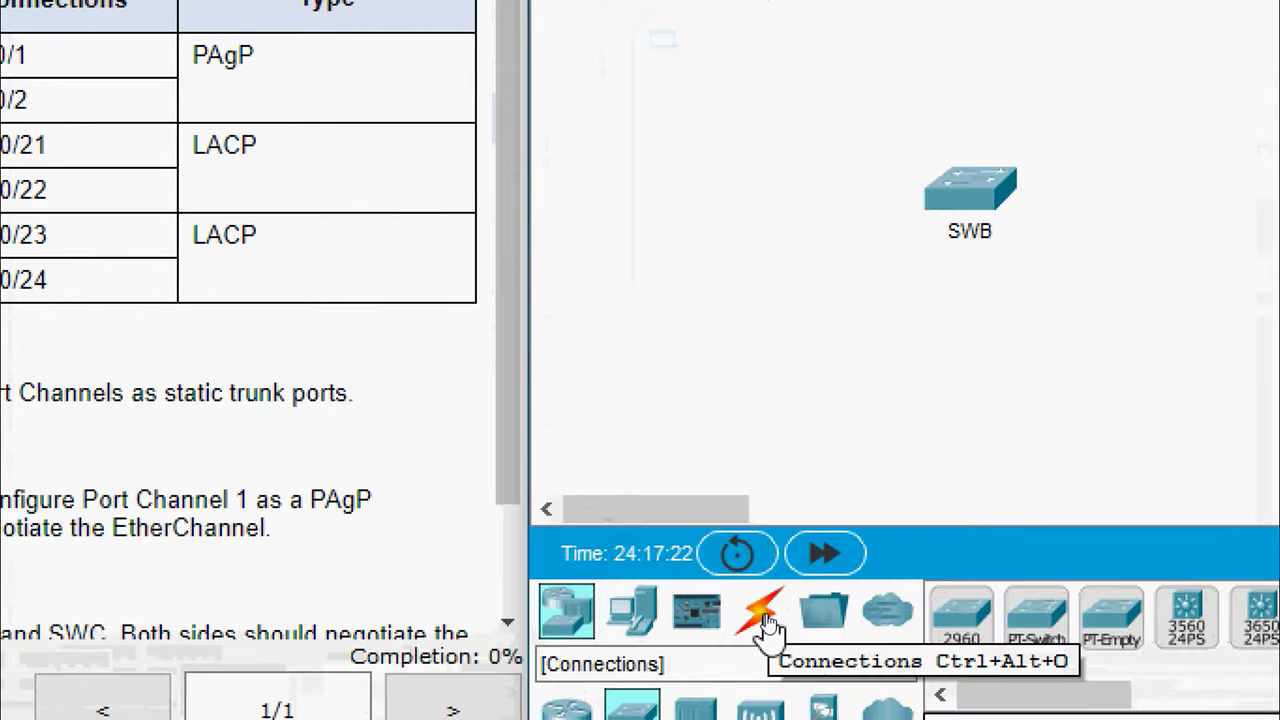
Connect SWA GigabitEthernet0/1 to SWB GigabitEthernet0/1 with a copper straight-through cable.
{"action": "left_click", "coordinate": [763, 617]}
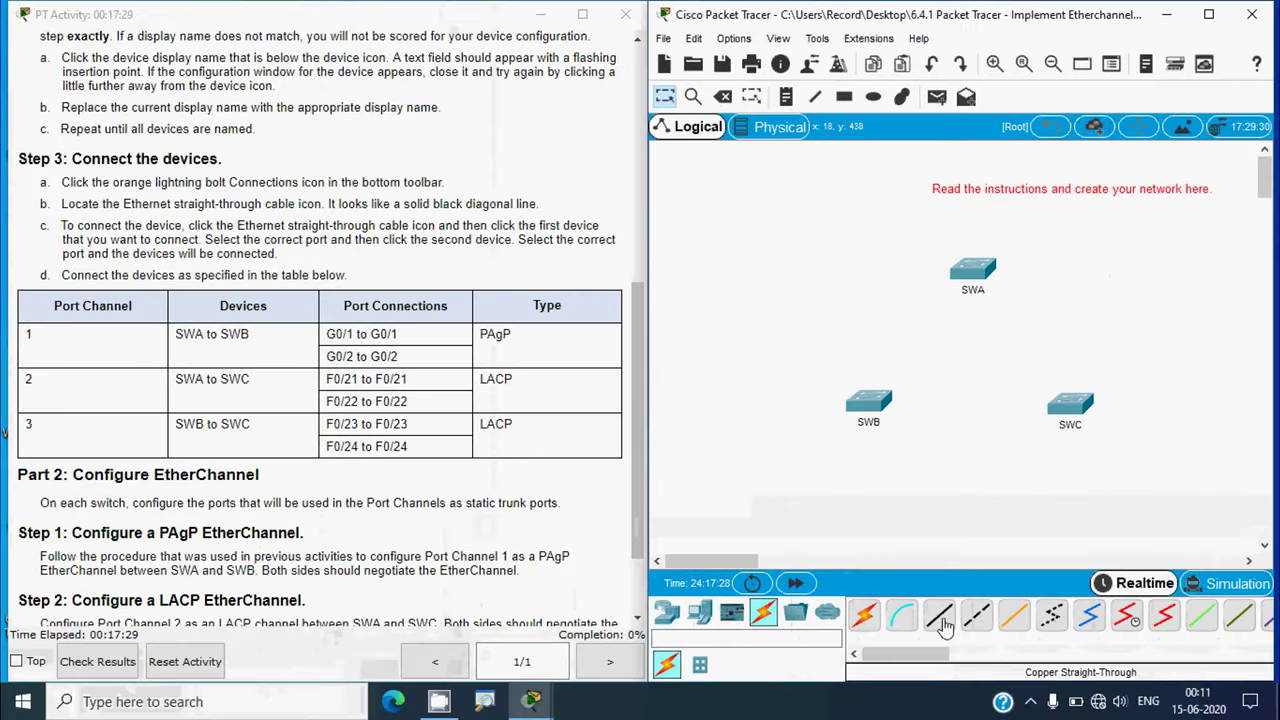
{"action": "left_click", "coordinate": [945, 625]}
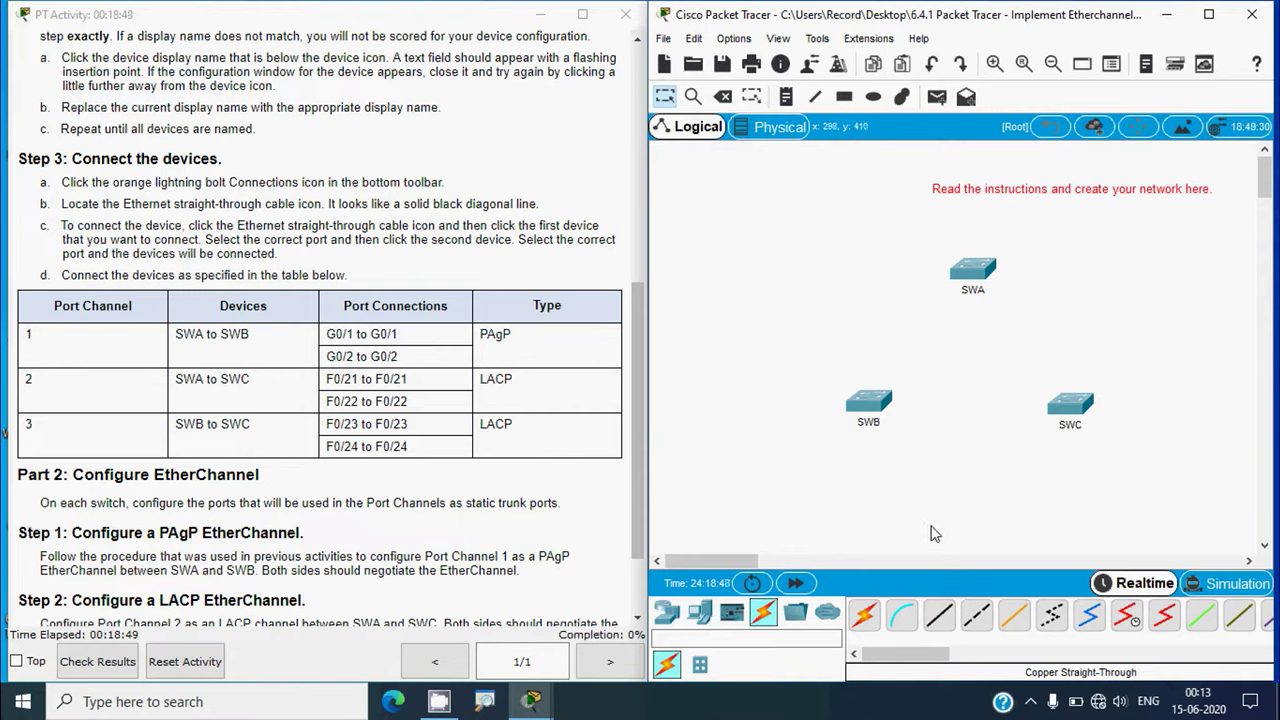
{"action": "left_click", "coordinate": [940, 620]}
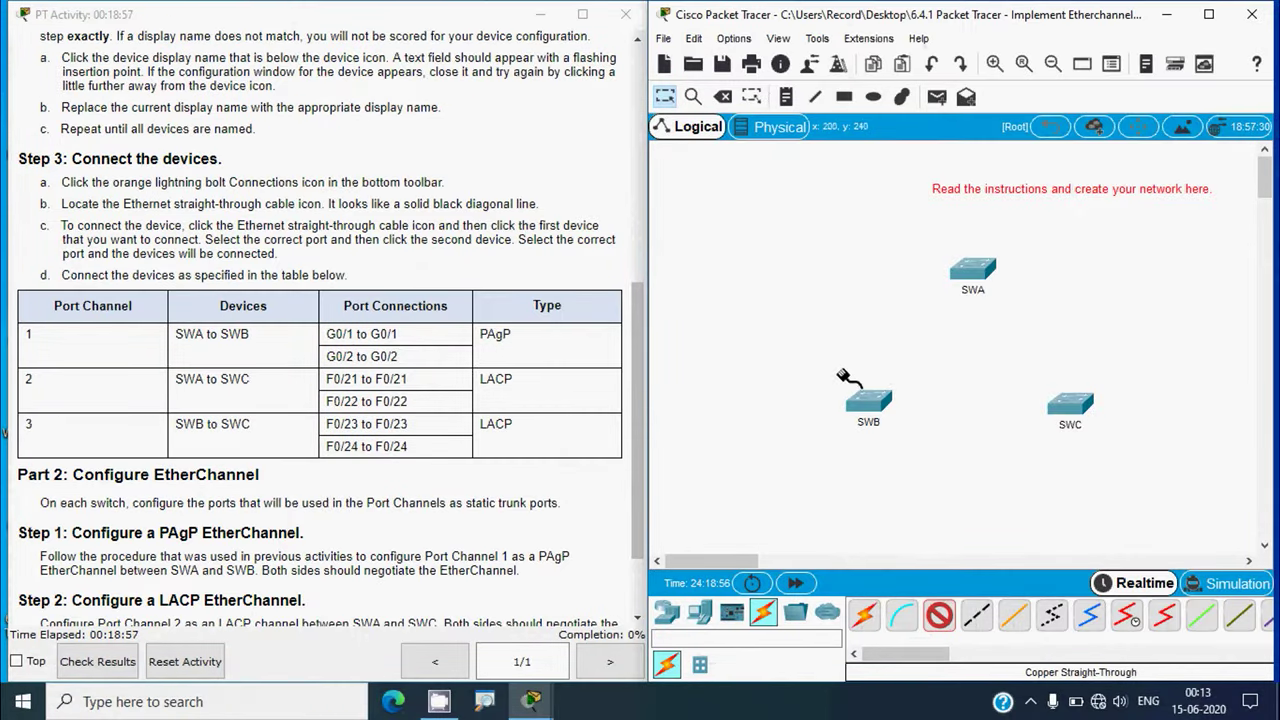
{"action": "left_click", "coordinate": [970, 272]}
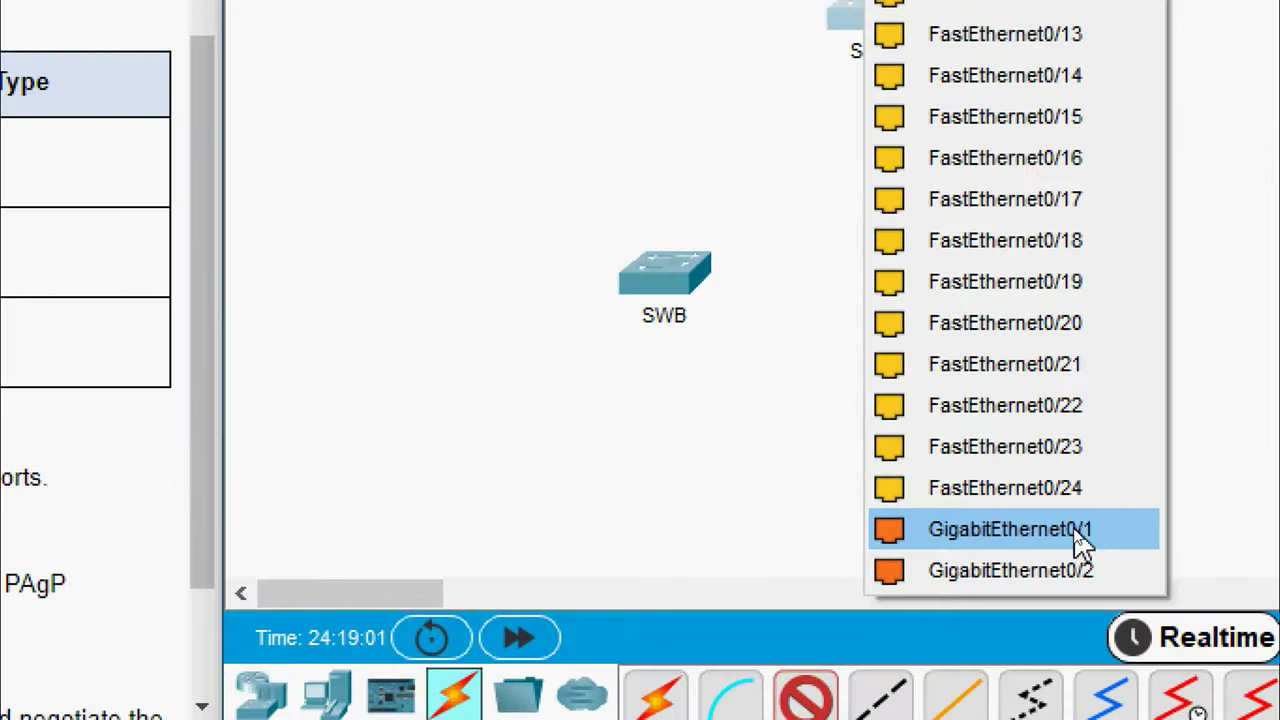
{"action": "left_click", "coordinate": [1082, 545]}
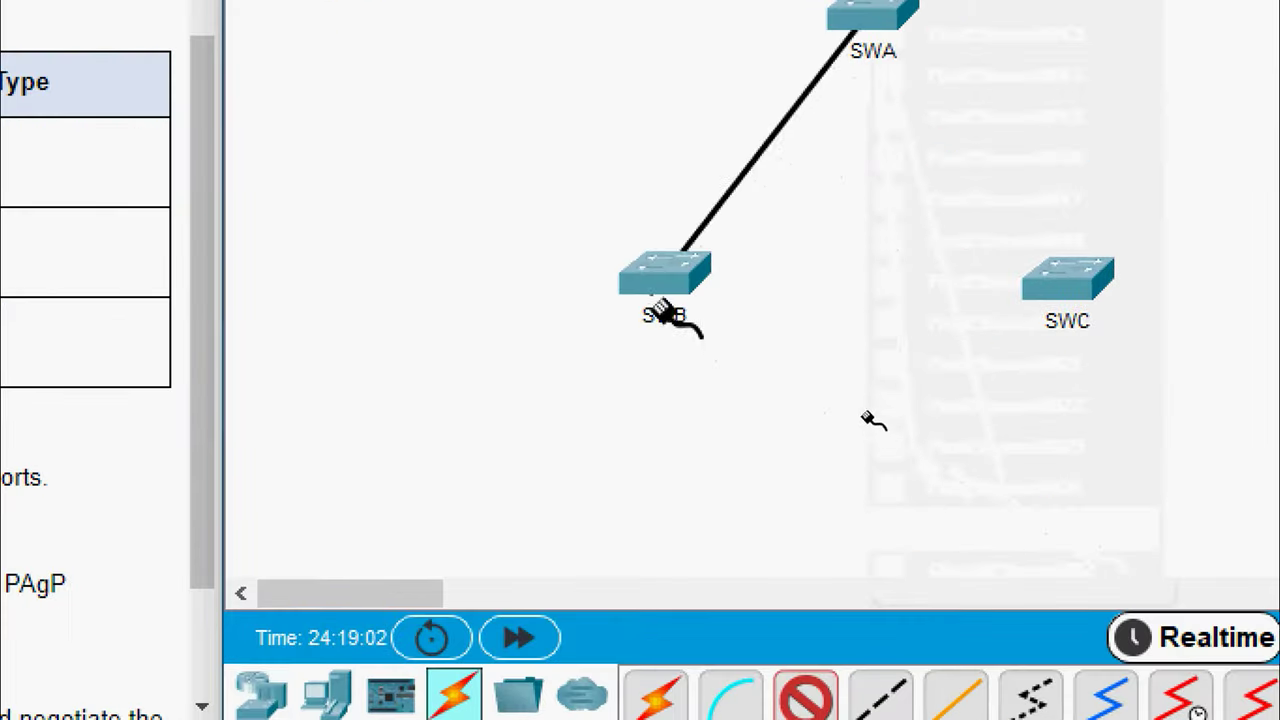
{"action": "left_click", "coordinate": [667, 262]}
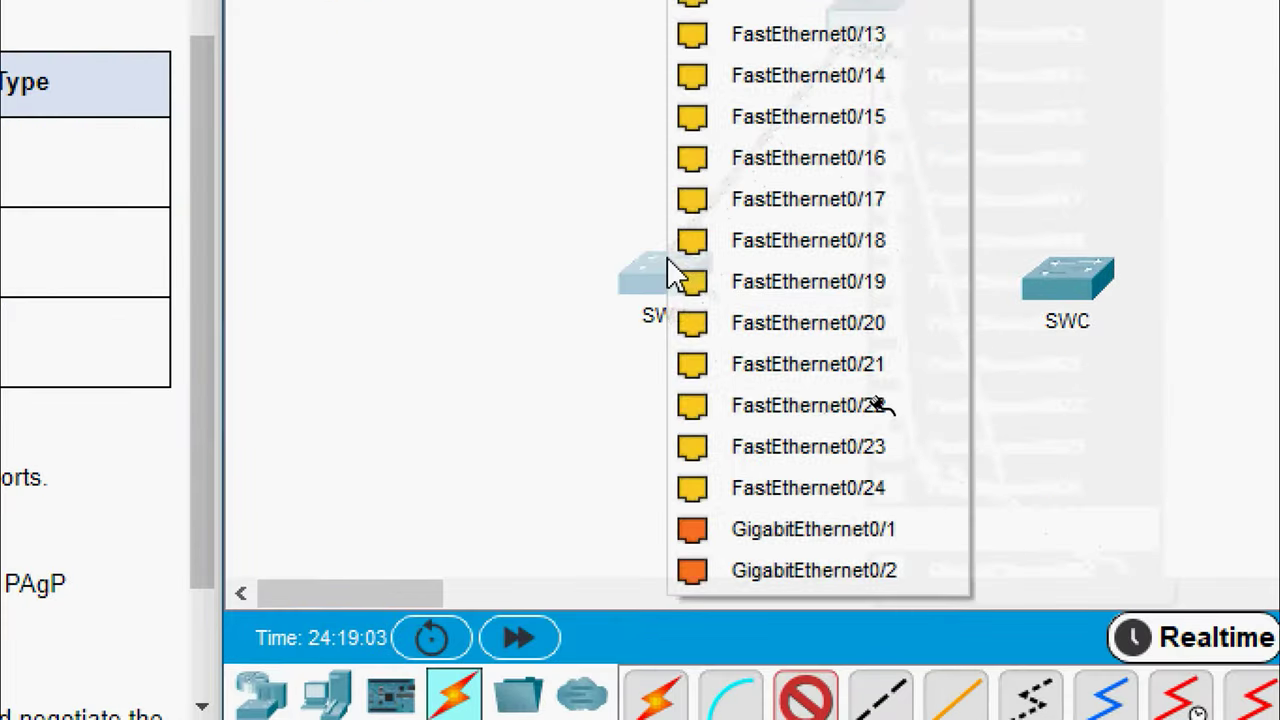
{"action": "left_click", "coordinate": [829, 529]}
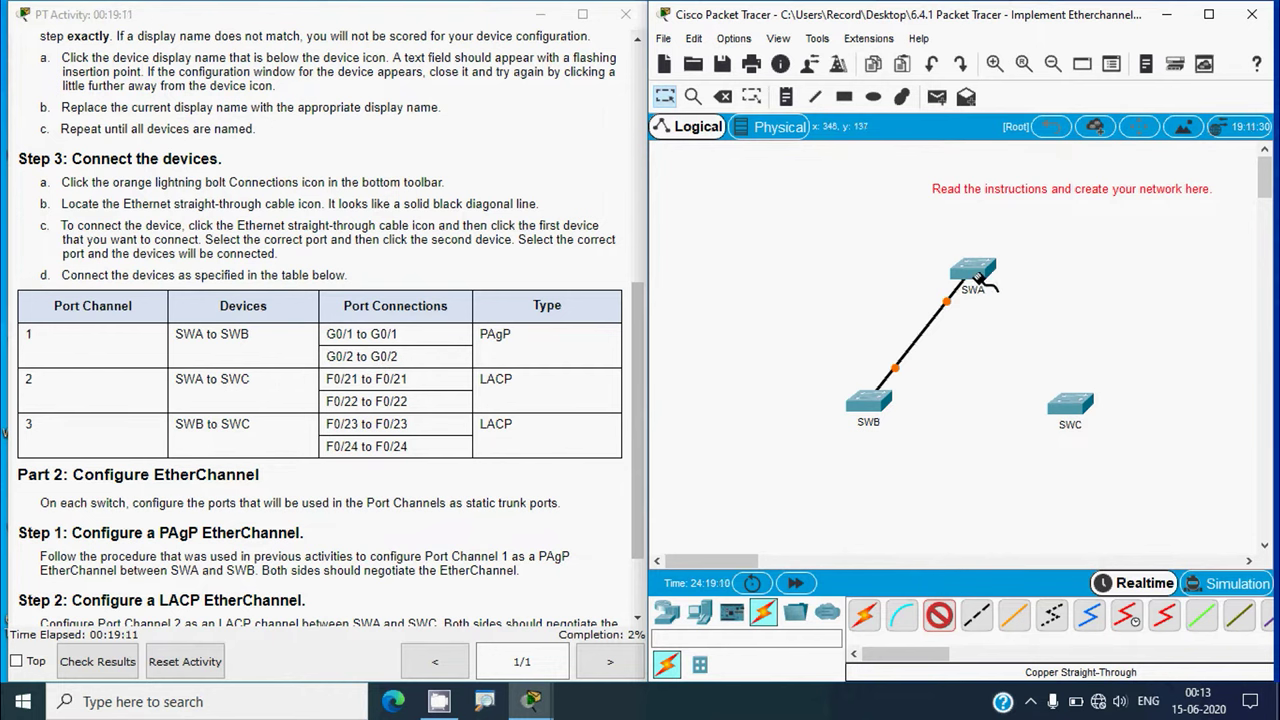
Add a second copper straight-through link from SWA GigabitEthernet0/2 to SWB GigabitEthernet0/2.
{"action": "left_click", "coordinate": [976, 272]}
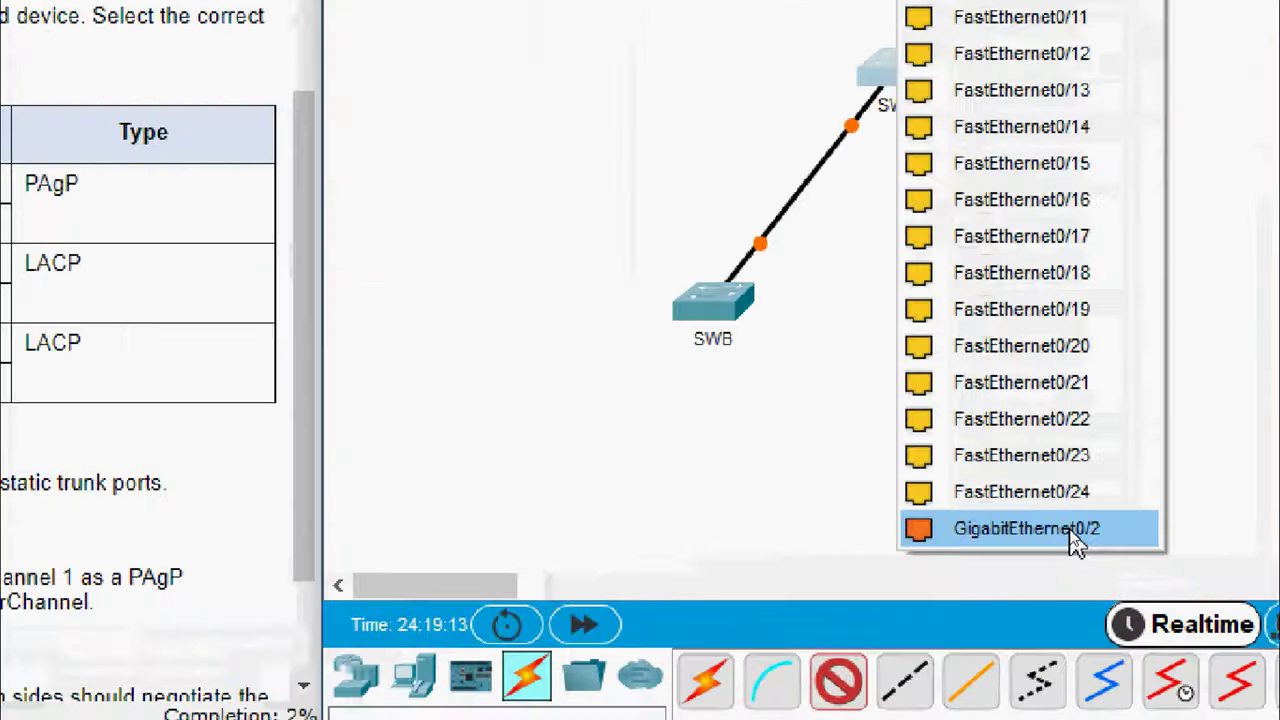
{"action": "left_click", "coordinate": [1072, 532]}
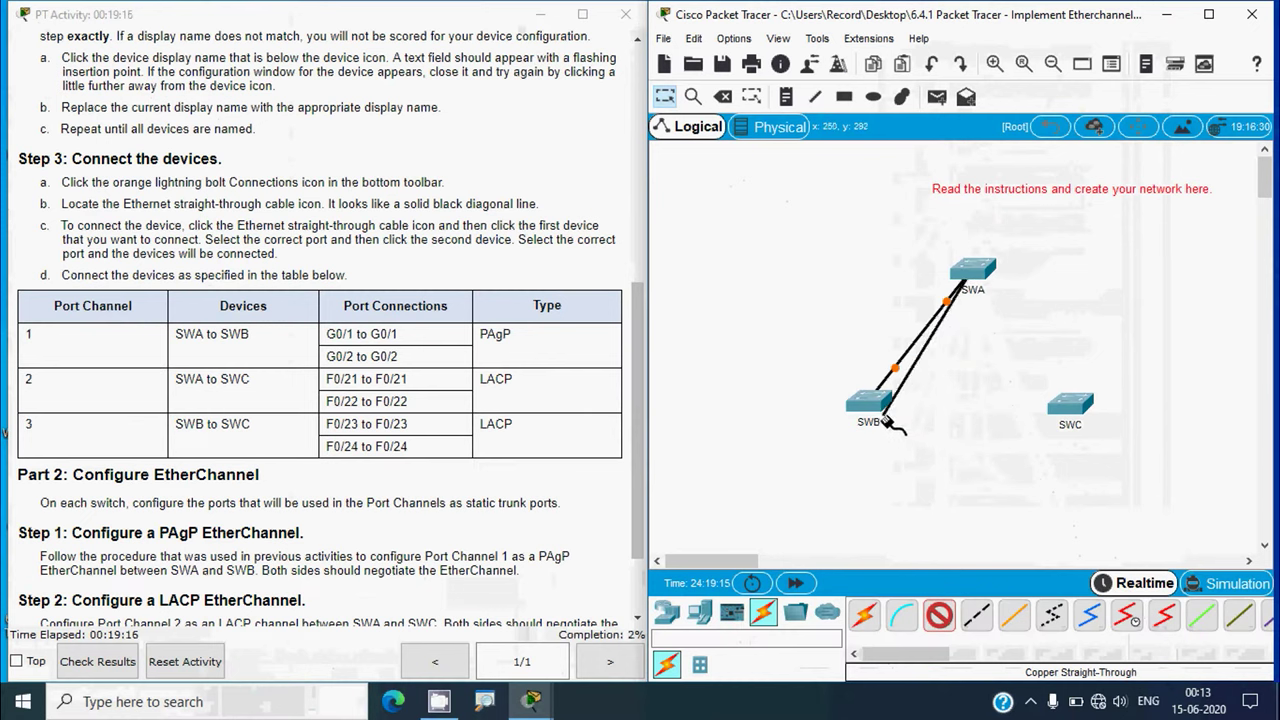
{"action": "left_click", "coordinate": [870, 405]}
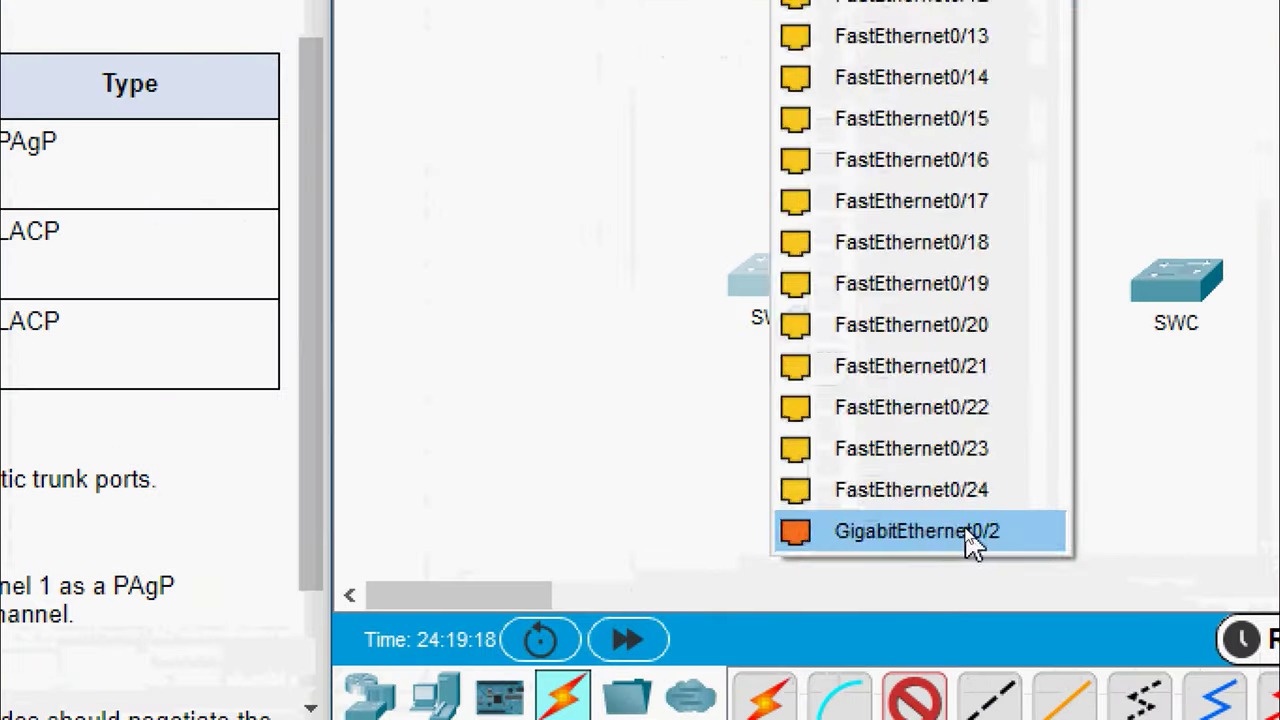
{"action": "left_click", "coordinate": [968, 532]}
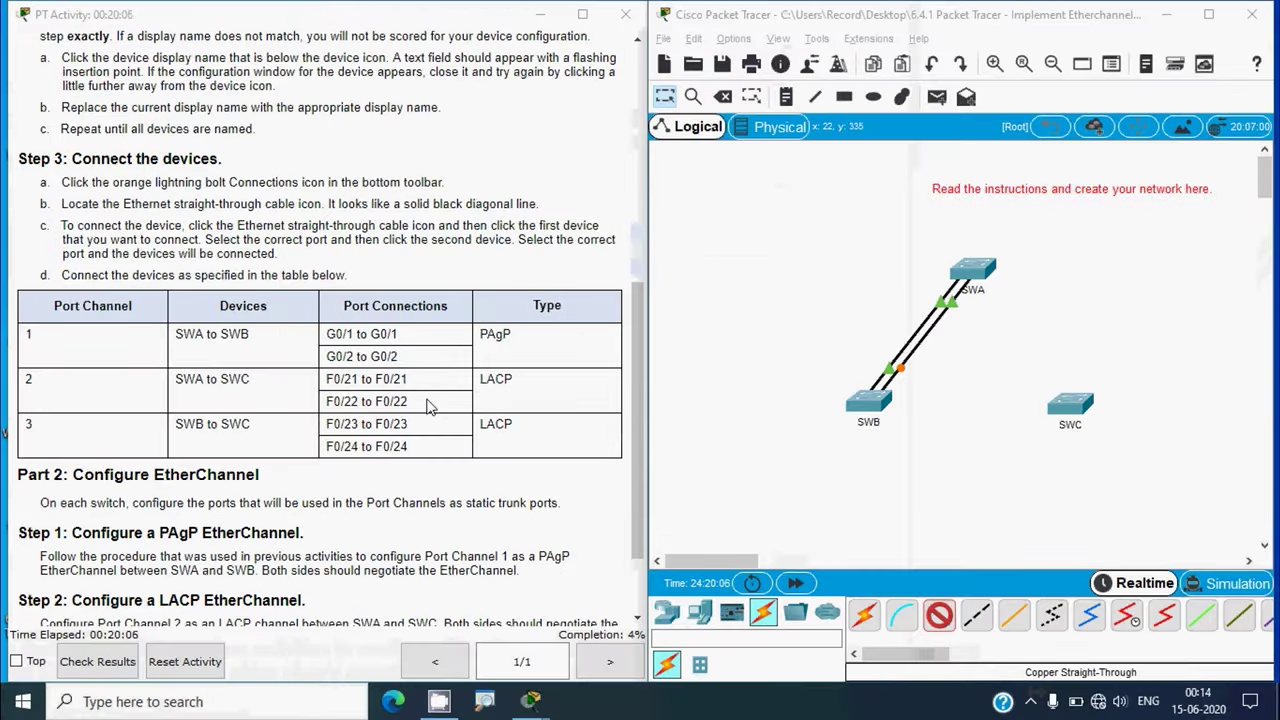
Connect SWA FastEthernet0/21 to SWC FastEthernet0/21 with a copper straight-through cable.
{"action": "left_click", "coordinate": [978, 272]}
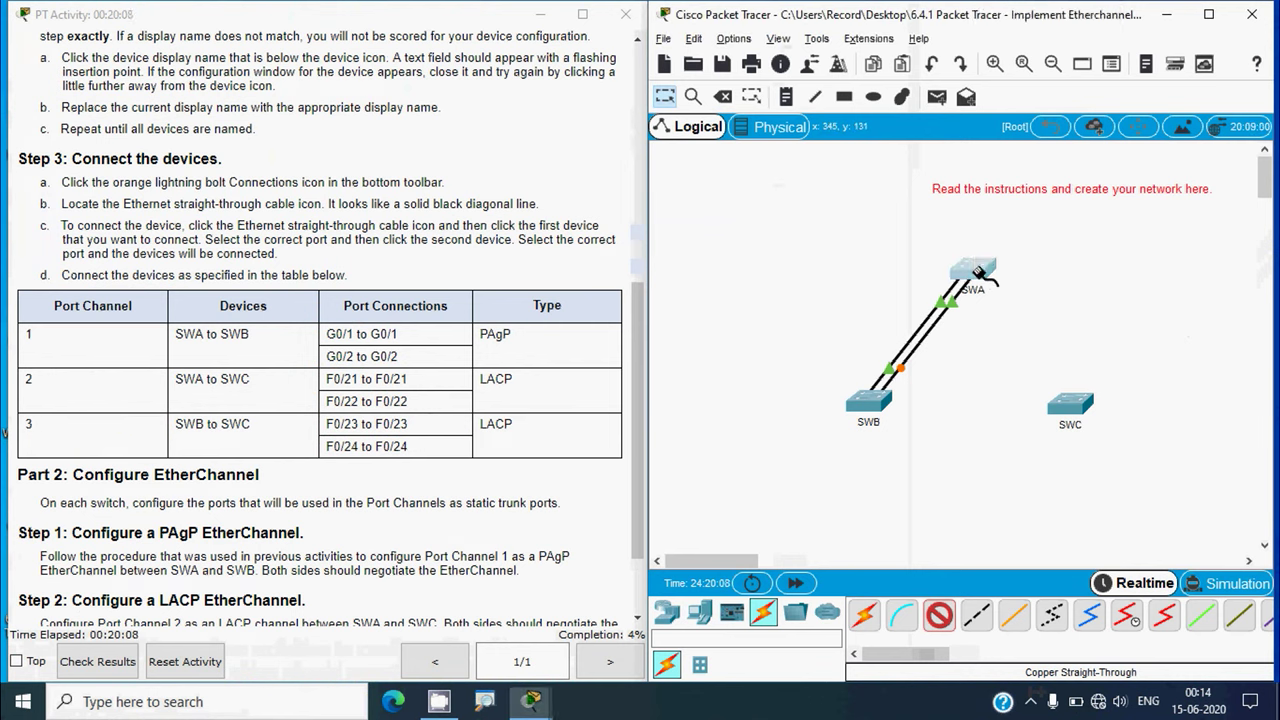
{"action": "left_click", "coordinate": [978, 272]}
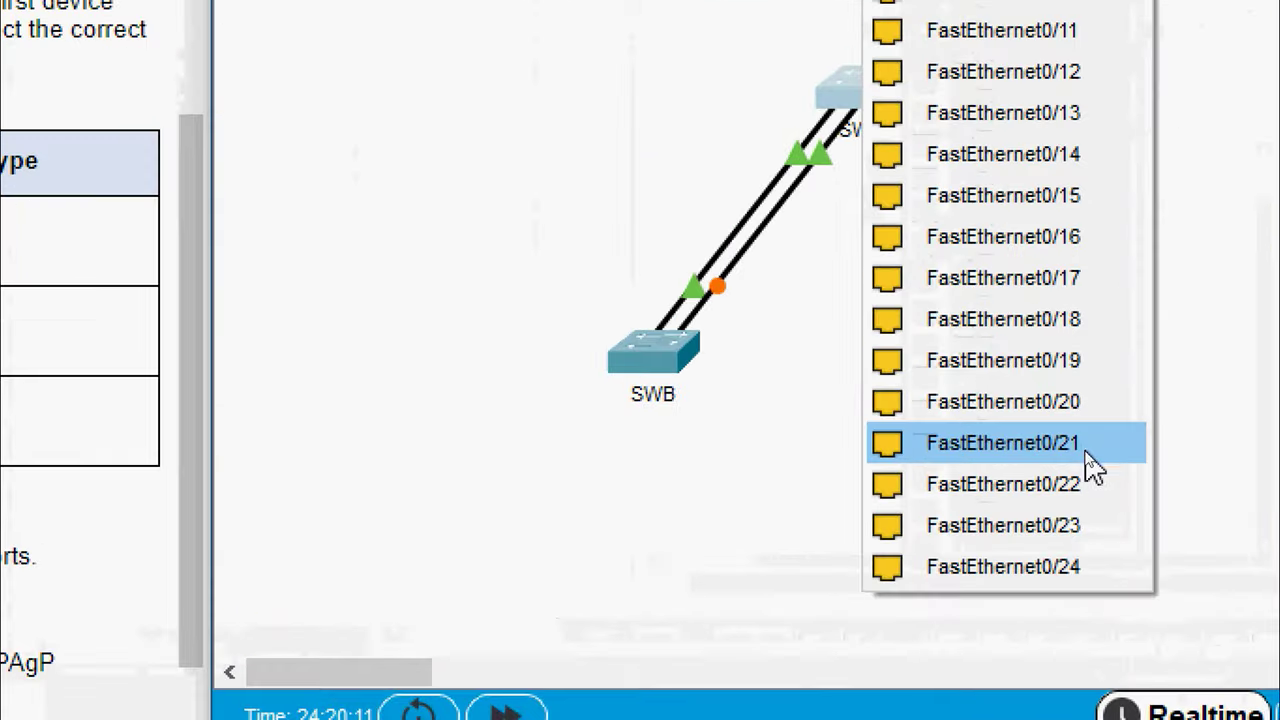
{"action": "left_click", "coordinate": [1041, 445]}
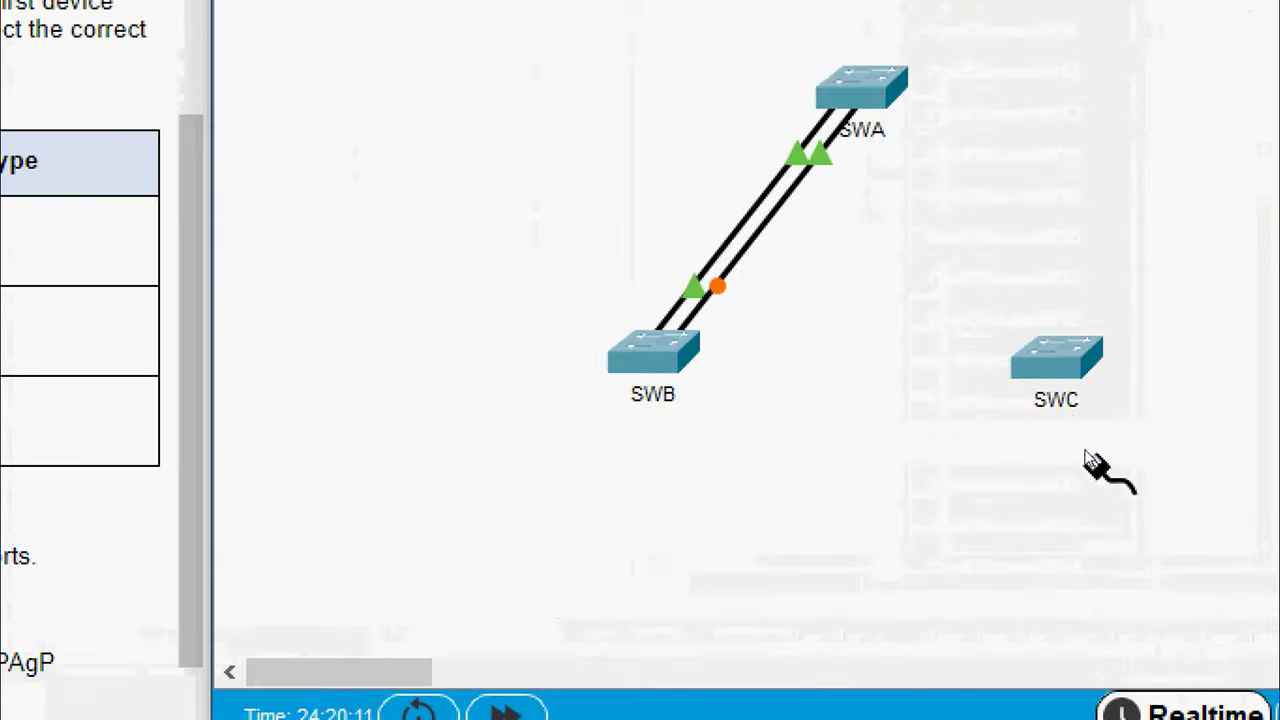
{"action": "left_click", "coordinate": [1078, 366]}
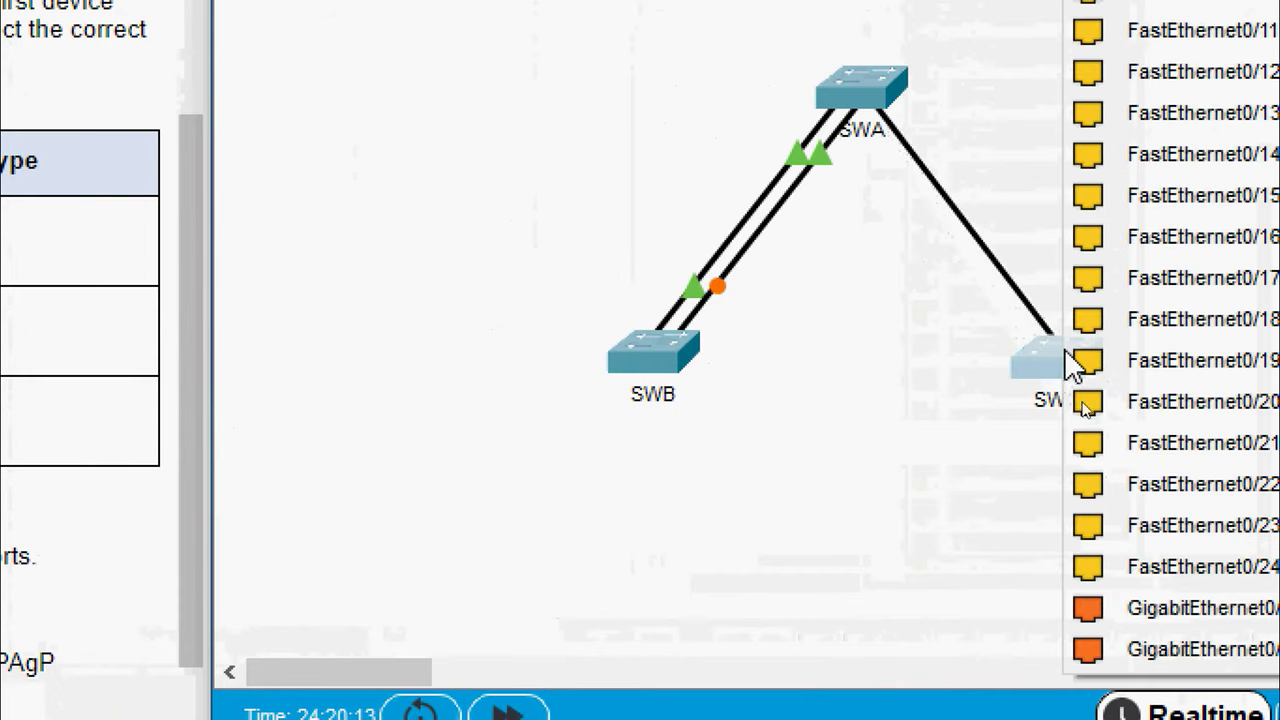
{"action": "left_click", "coordinate": [1195, 443]}
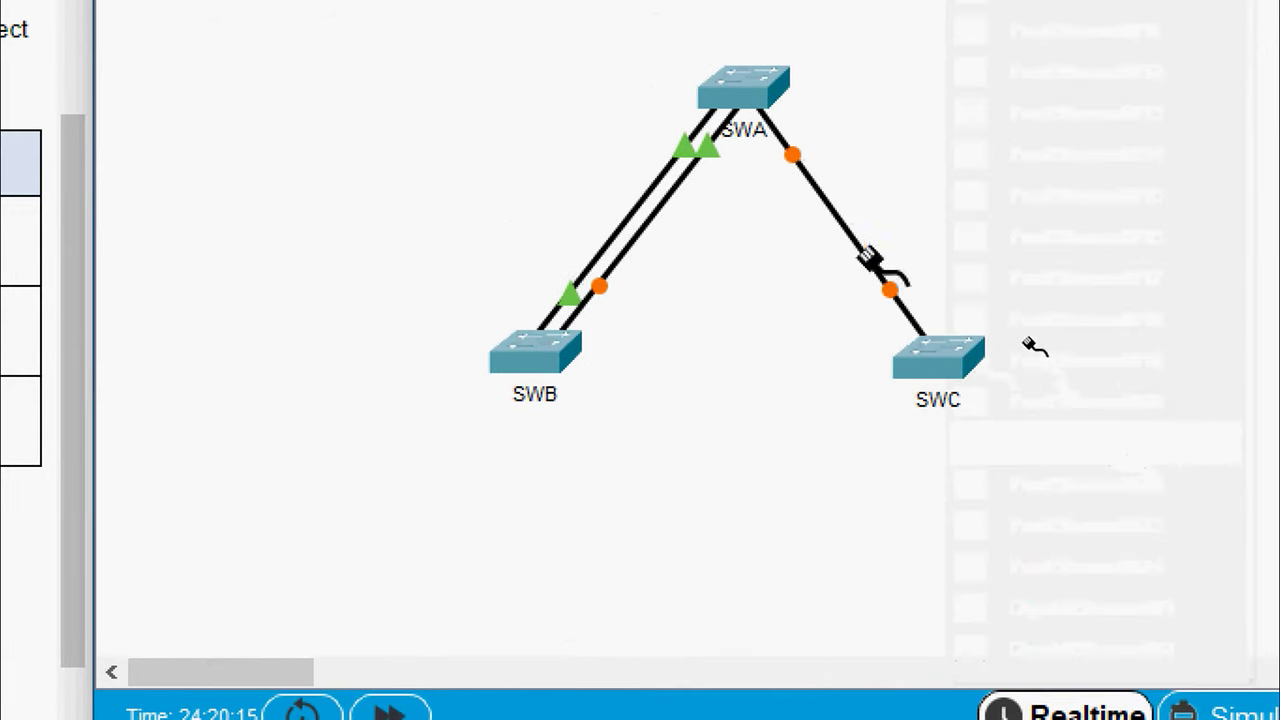
Connect SWA FastEthernet0/22 to SWC FastEthernet0/22 with a copper straight-through cable.
{"action": "left_click", "coordinate": [752, 92]}
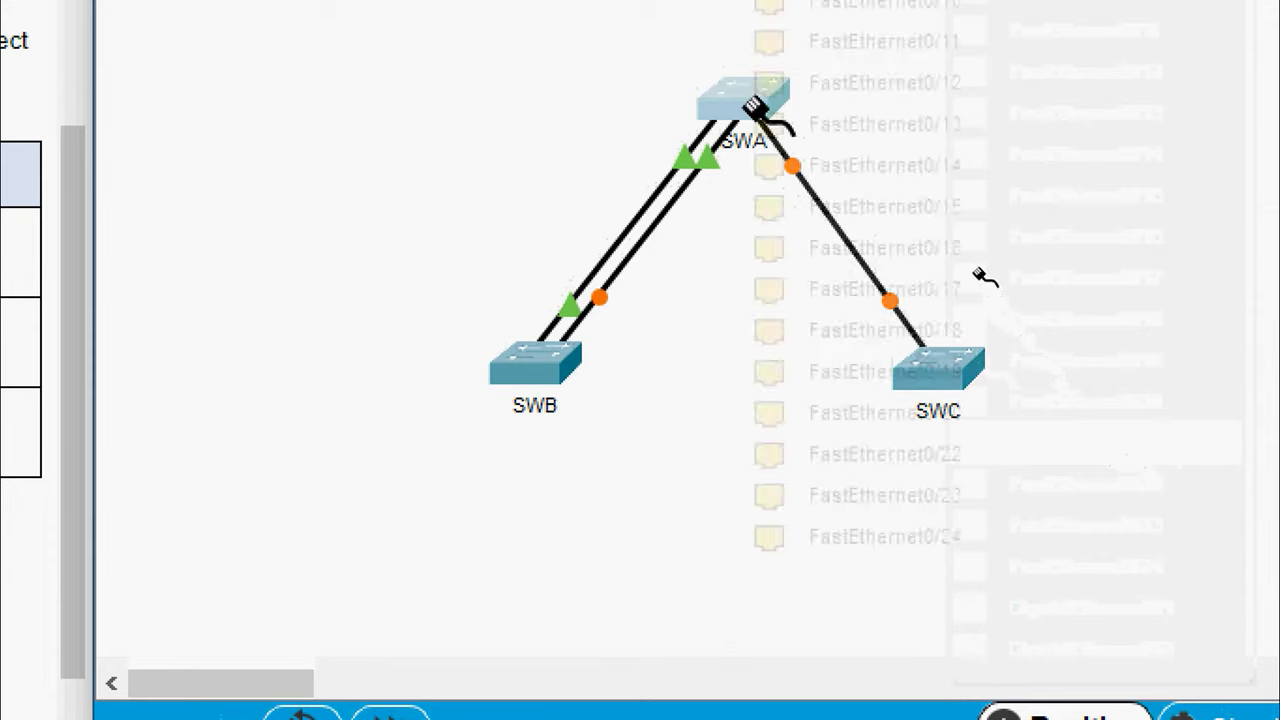
{"action": "left_click", "coordinate": [860, 411]}
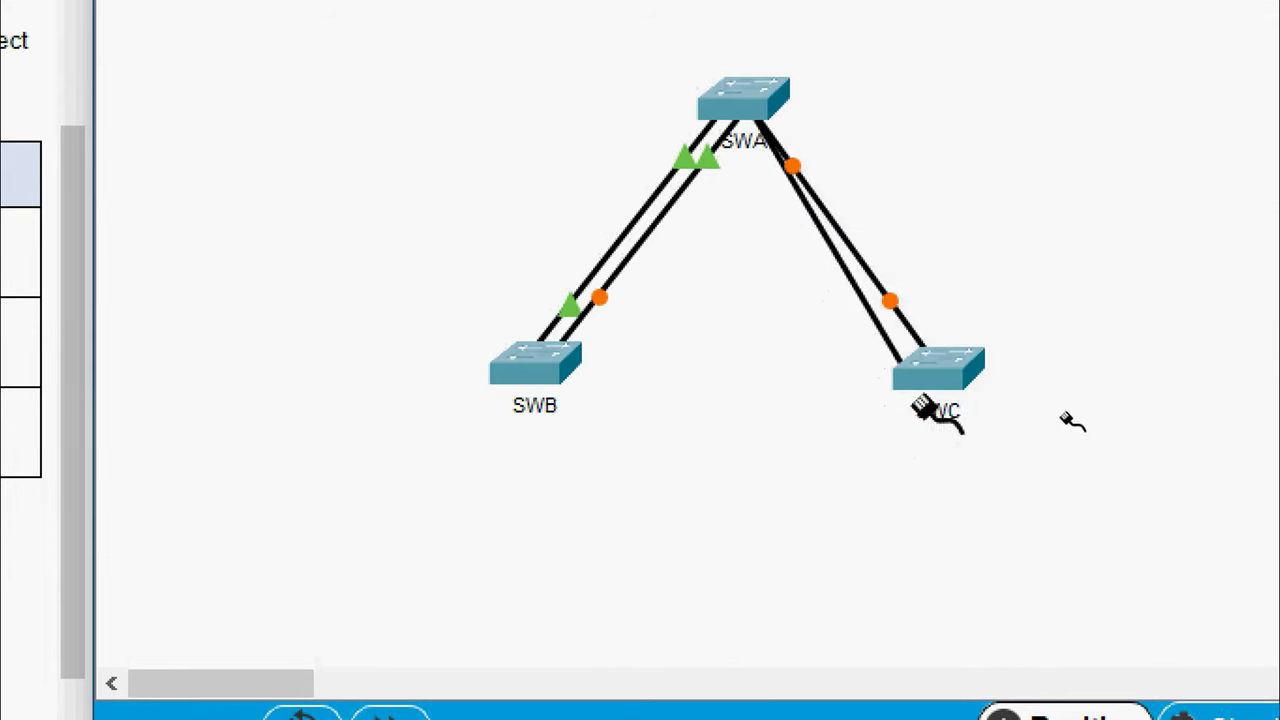
{"action": "left_click", "coordinate": [937, 372]}
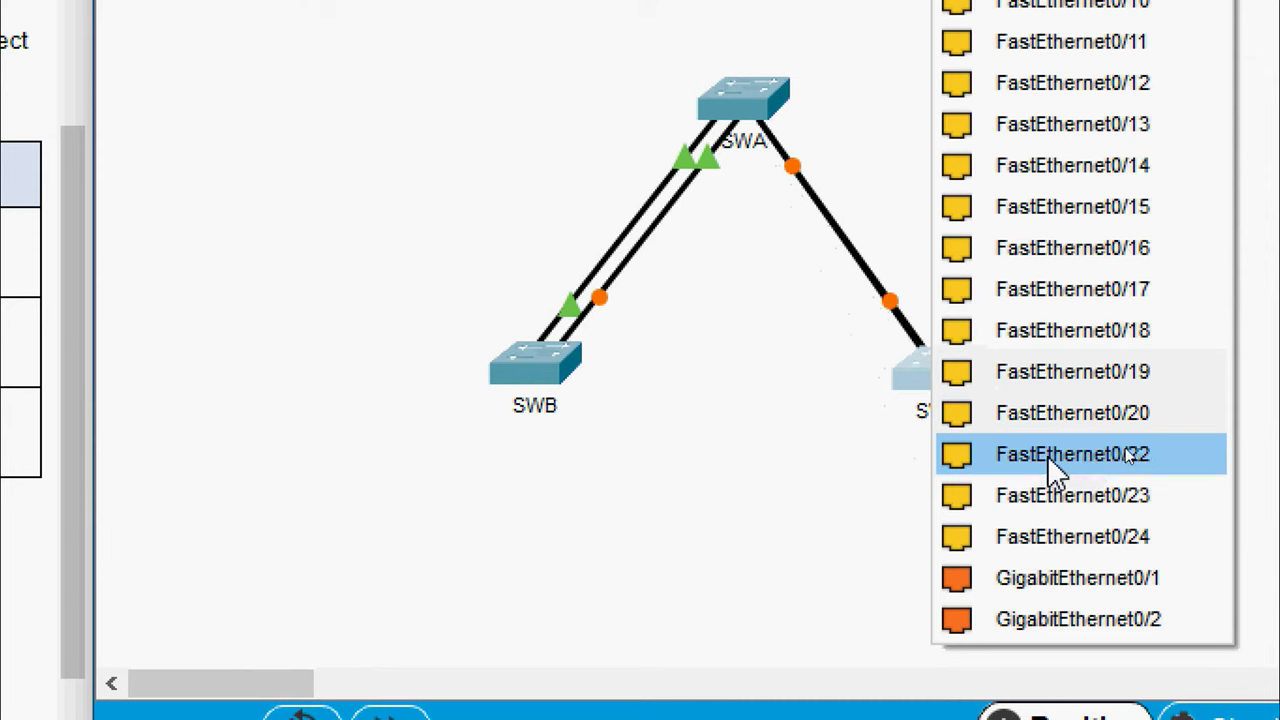
{"action": "left_click", "coordinate": [1088, 455]}
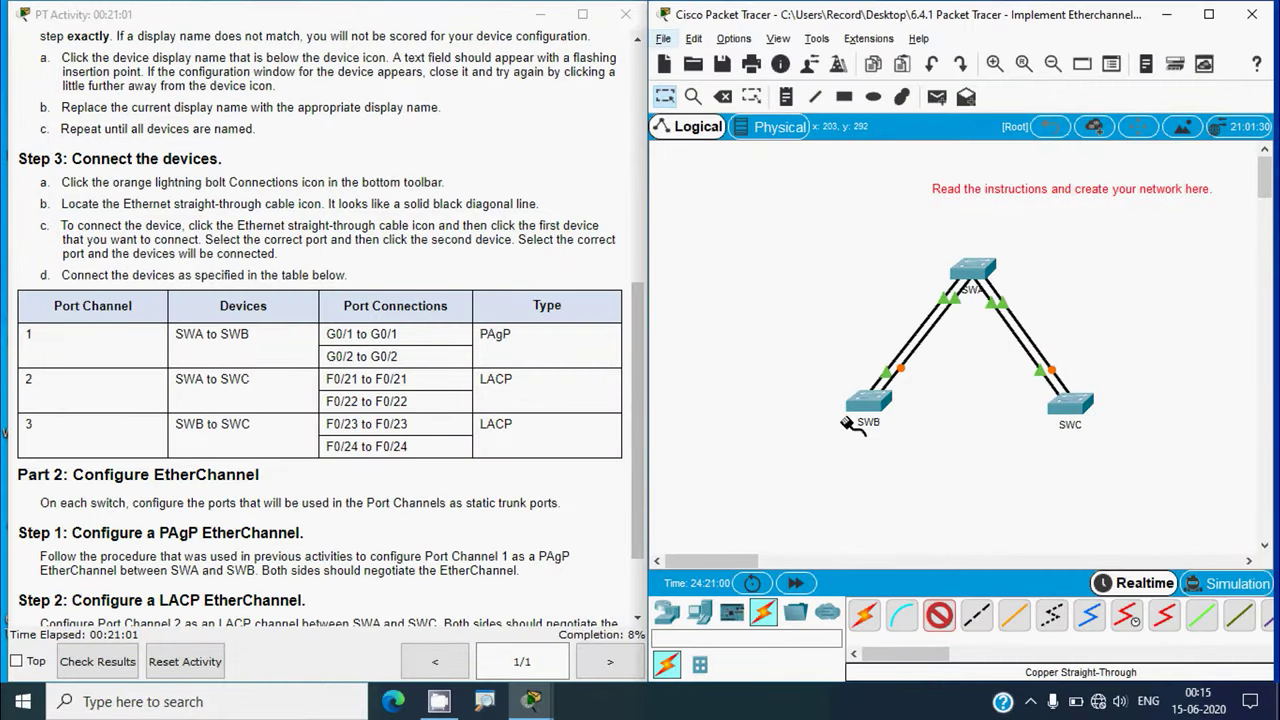
Connect SWB FastEthernet0/23 to SWC FastEthernet0/23 with a copper straight-through cable.
{"action": "left_click", "coordinate": [879, 404]}
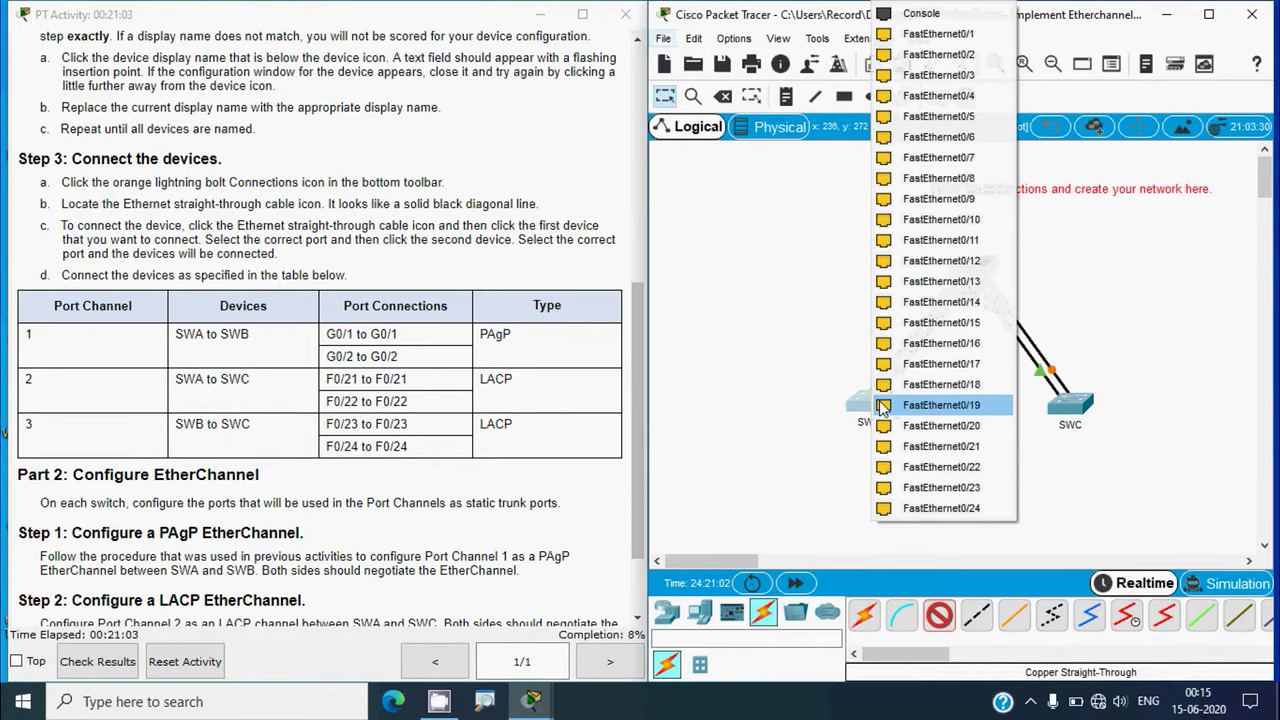
{"action": "left_click", "coordinate": [962, 487]}
{"action": "left_click", "coordinate": [1077, 410]}
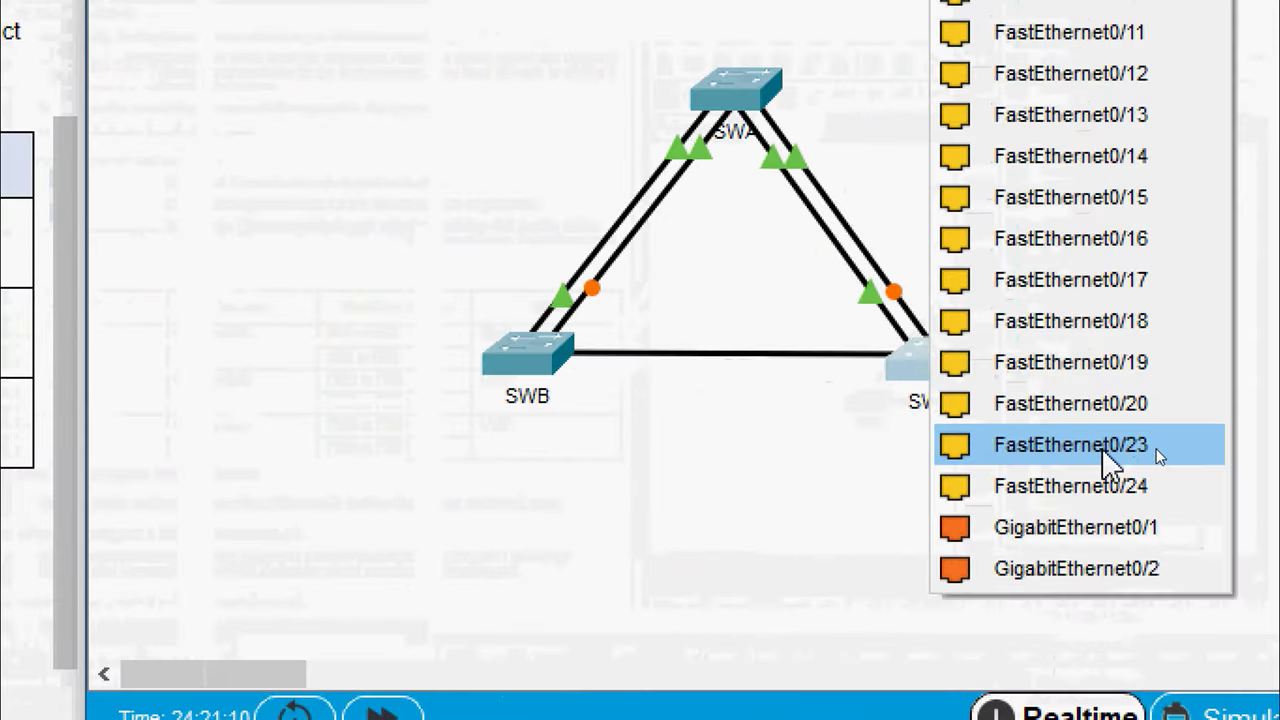
{"action": "left_click", "coordinate": [1120, 452]}
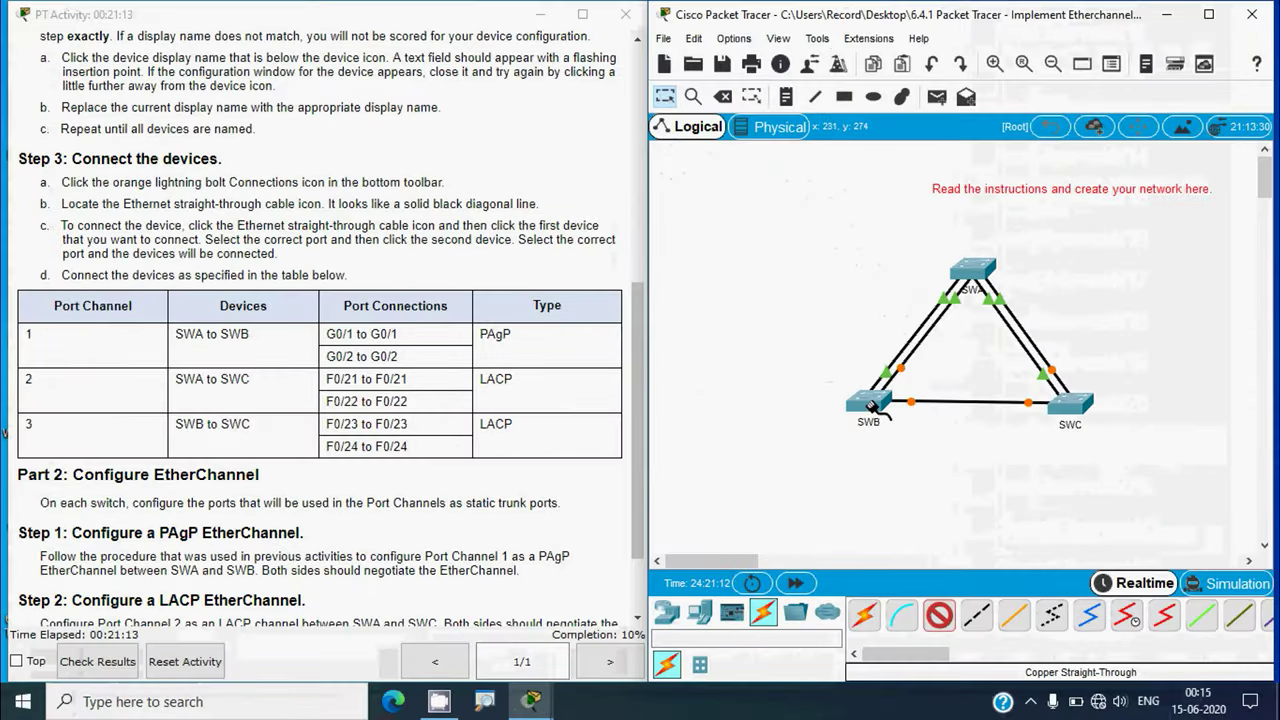
Add a second copper straight-through link from SWB FastEthernet0/24 to SWC FastEthernet0/24, and leave the cable tool.
{"action": "left_click", "coordinate": [873, 405]}
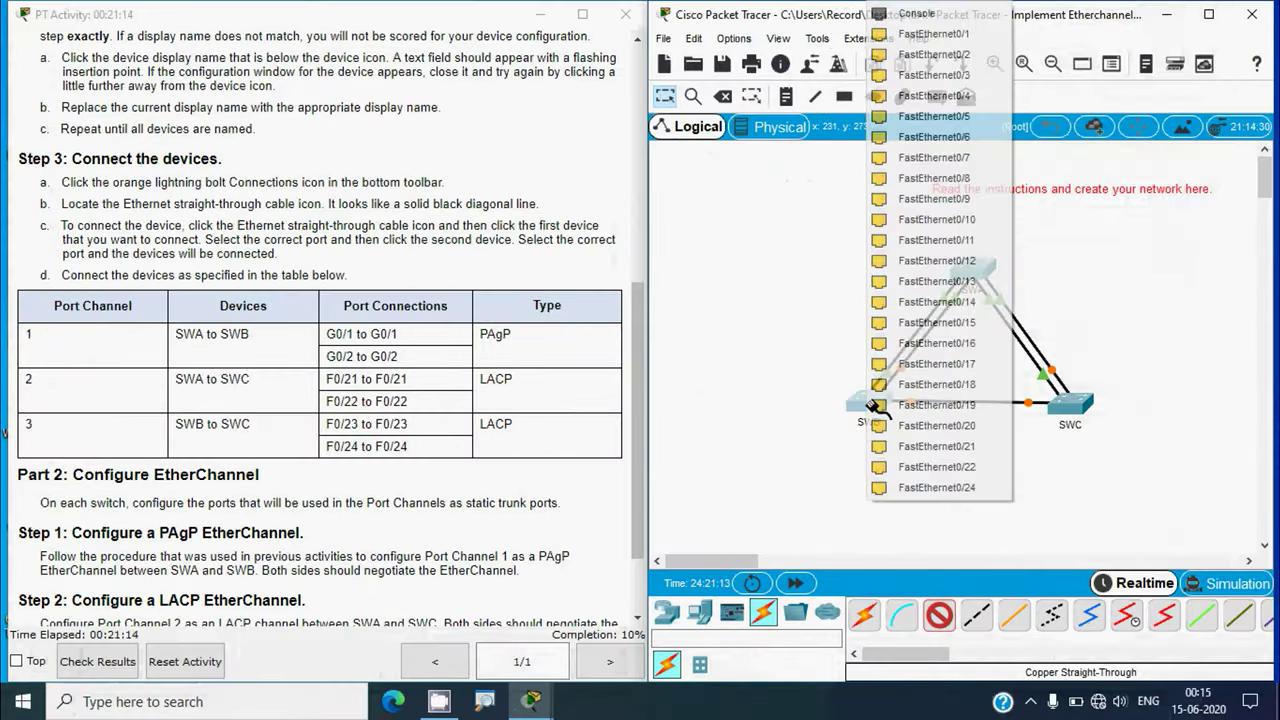
{"action": "left_click", "coordinate": [962, 487]}
{"action": "left_click", "coordinate": [1070, 404]}
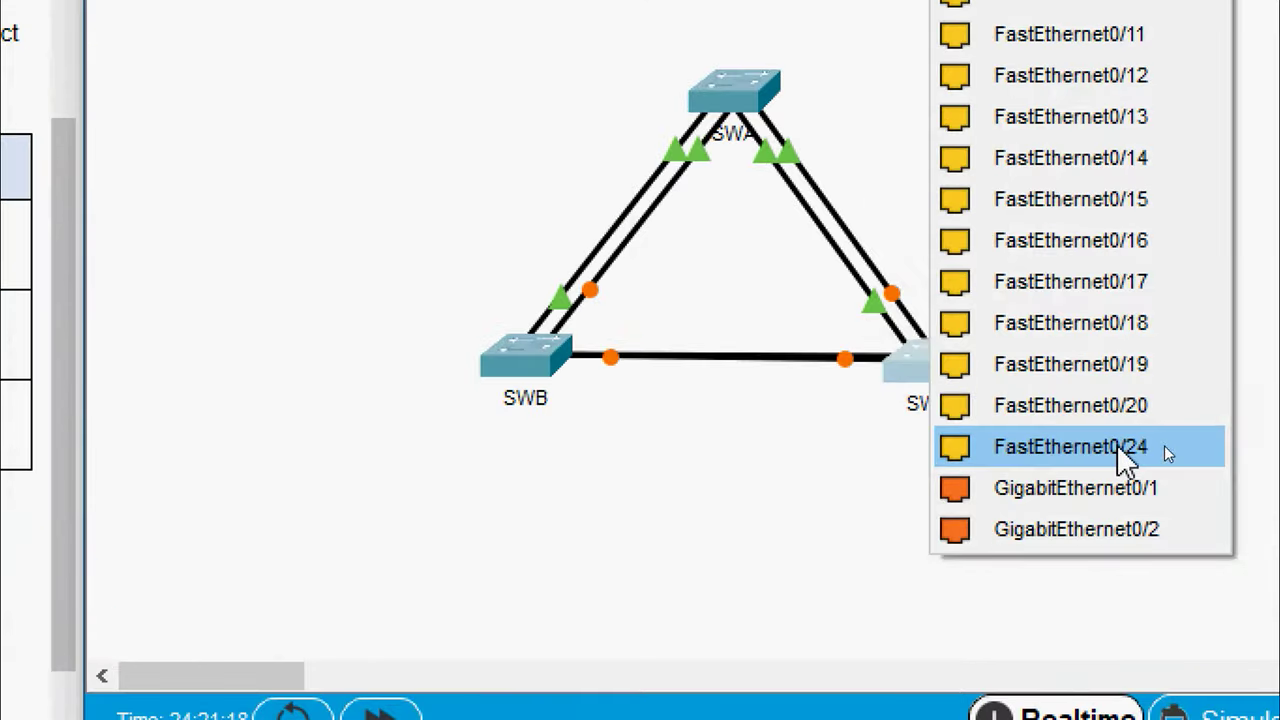
{"action": "left_click", "coordinate": [1117, 446]}
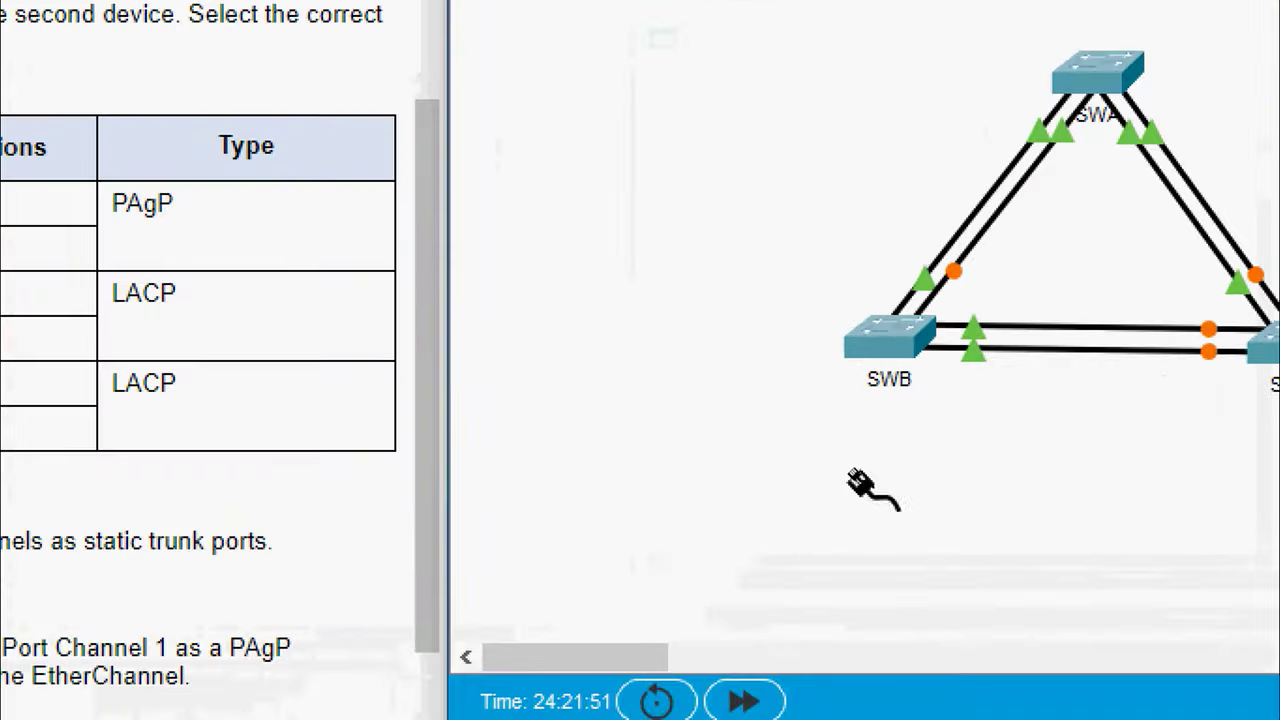
{"action": "key", "text": "Escape"}
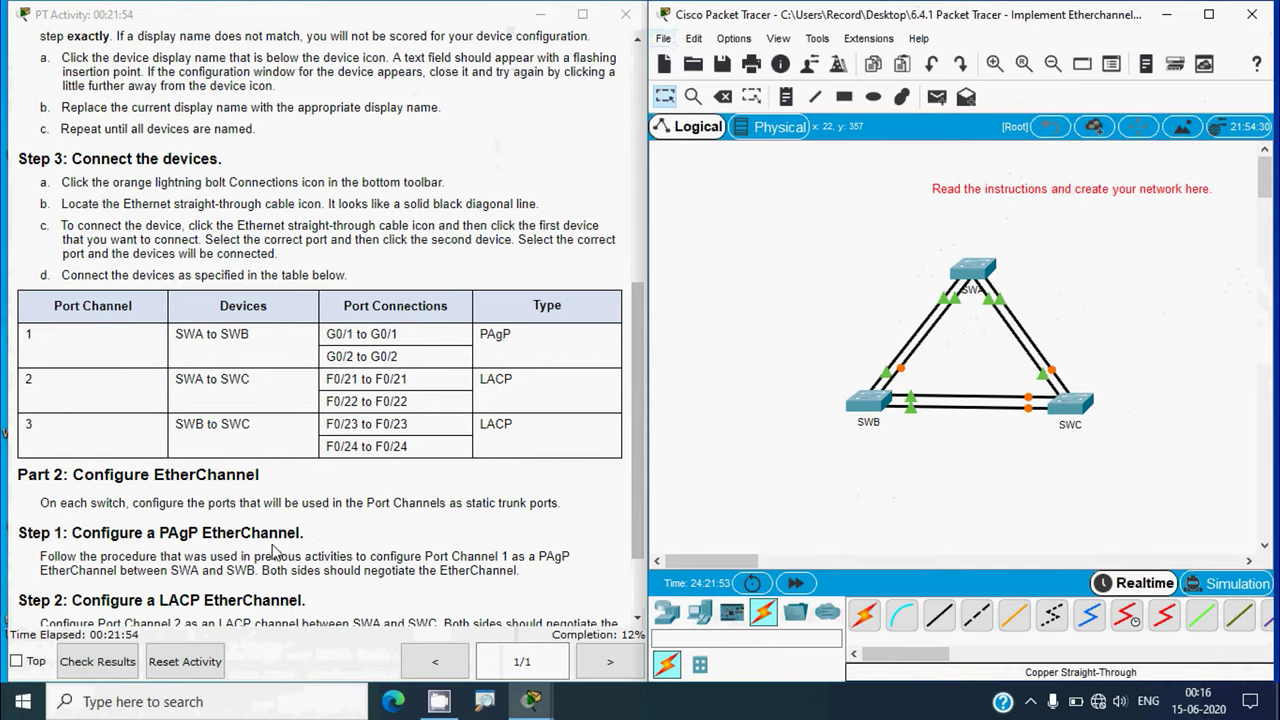
Review the EtherChannel instructions and the Port Channel 1 row of the table, and open SWA's command line.
{"action": "scroll", "coordinate": [152, 497], "scroll_direction": "down", "scroll_amount": 1}
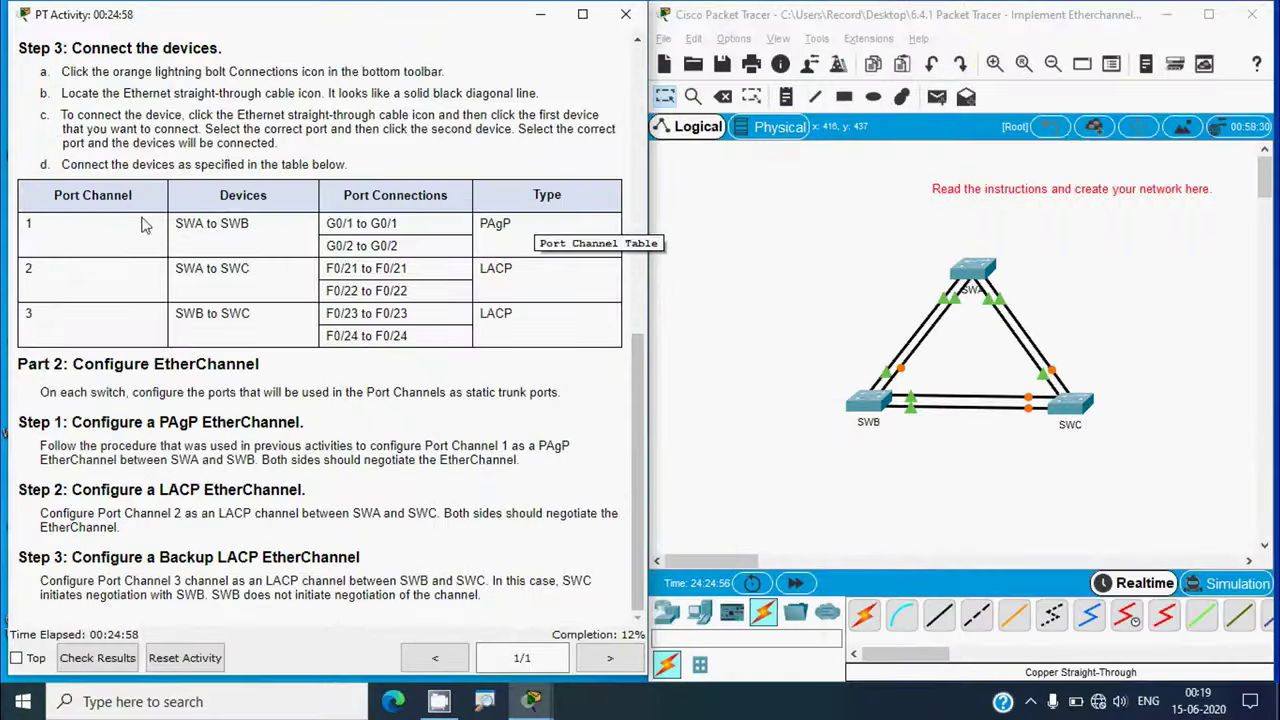
{"action": "double_click", "coordinate": [28, 224]}
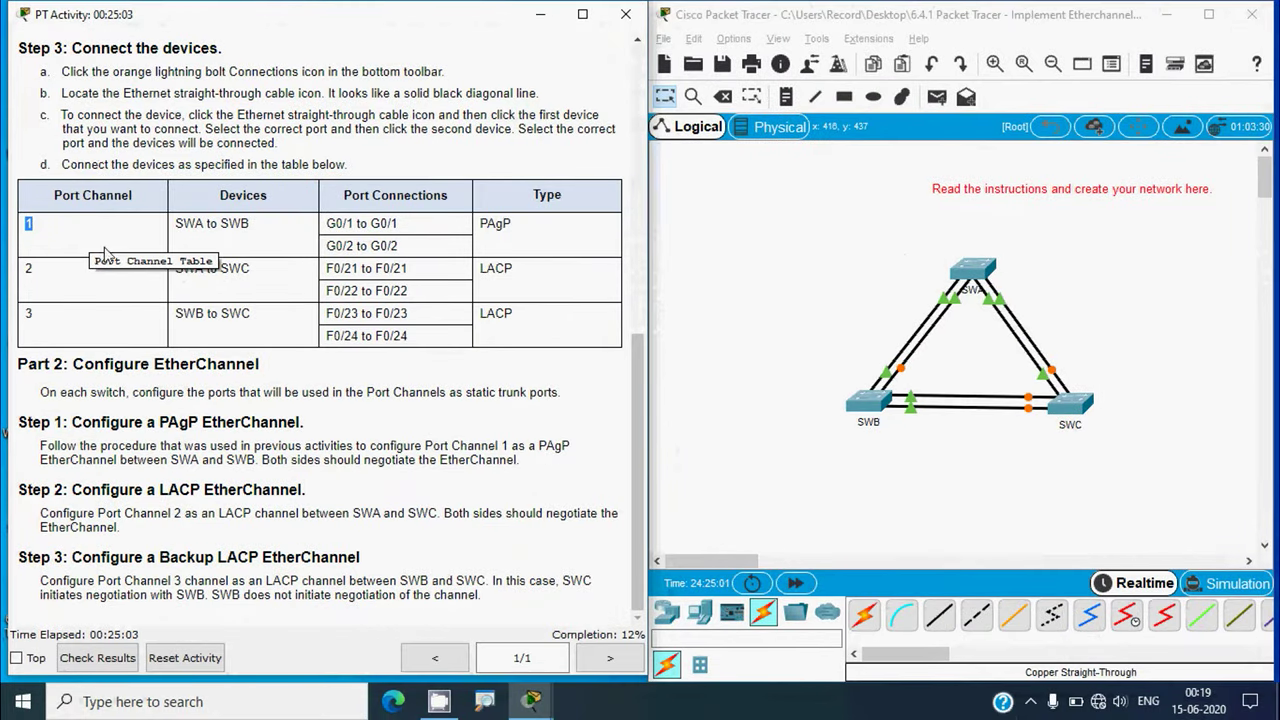
{"action": "left_click", "coordinate": [790, 415]}
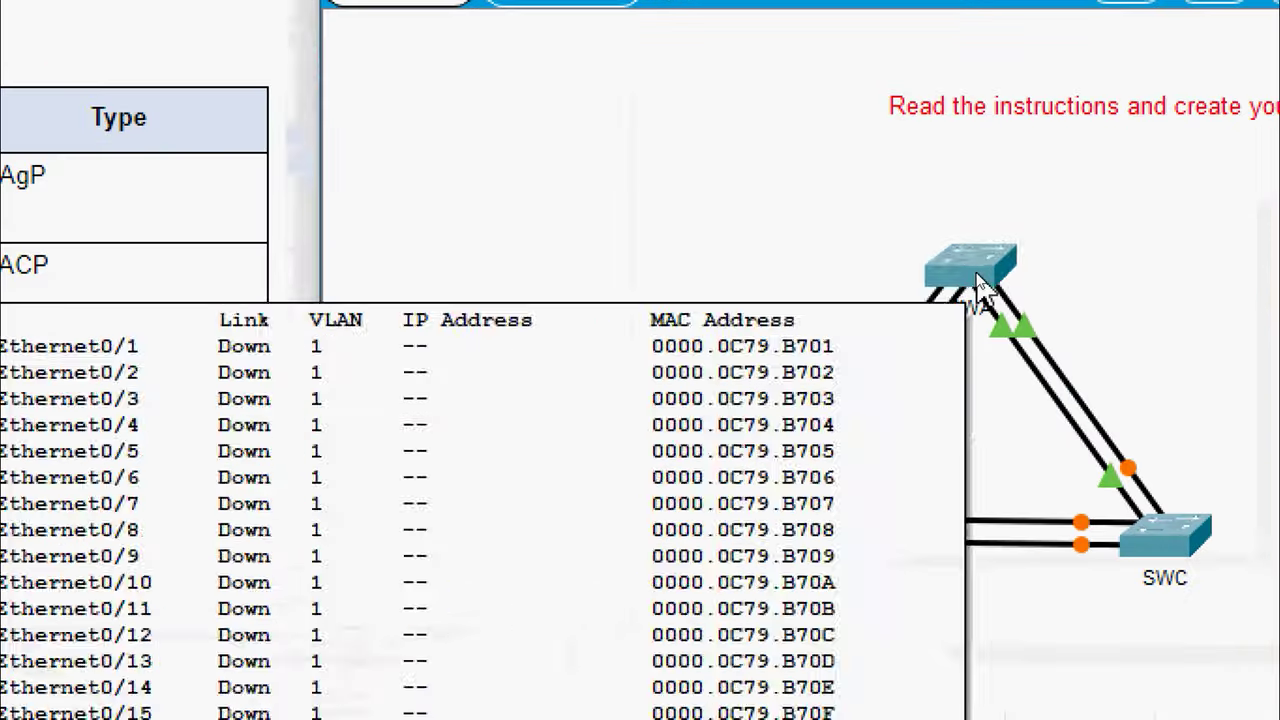
{"action": "left_click", "coordinate": [975, 278]}
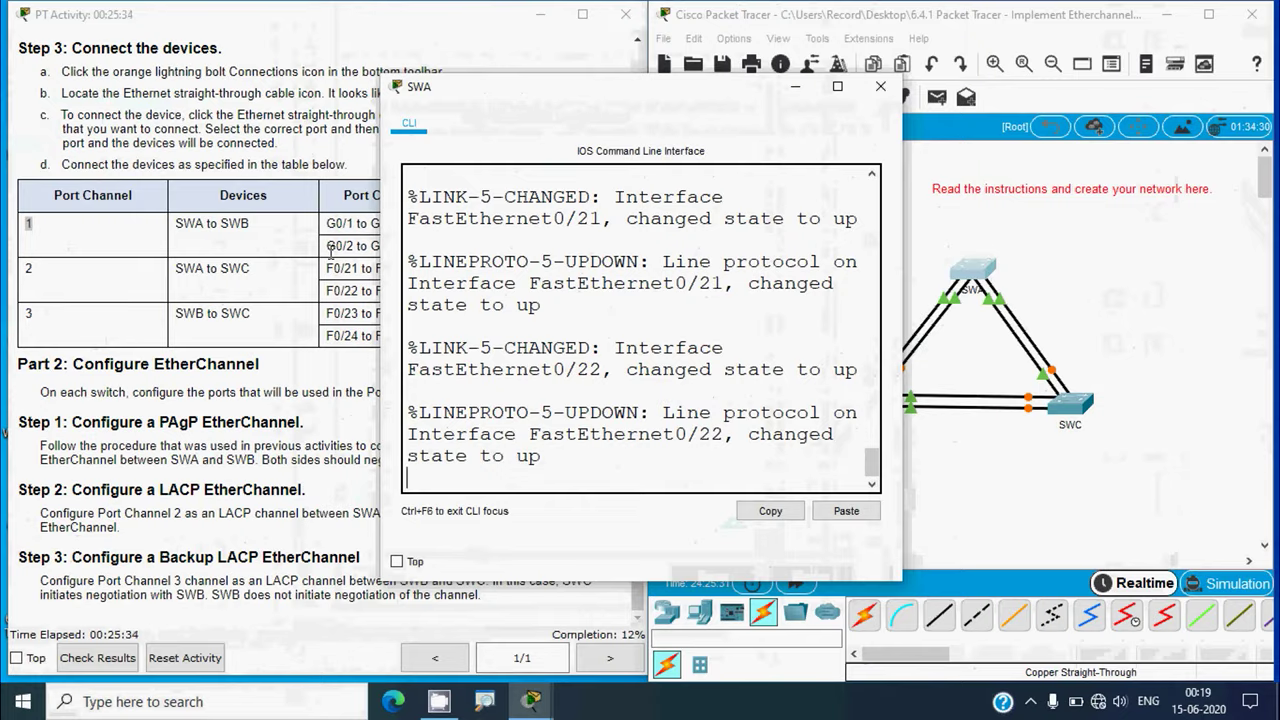
{"action": "left_click", "coordinate": [331, 250]}
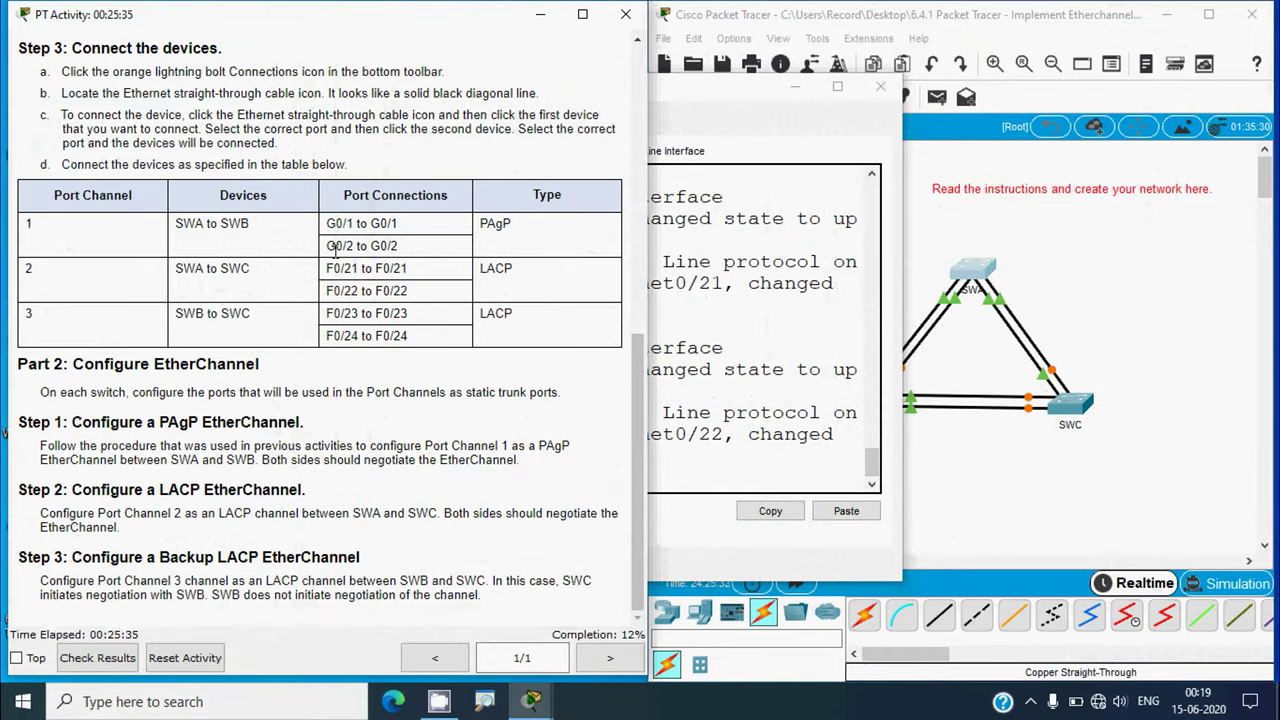
{"action": "left_click", "coordinate": [708, 432]}
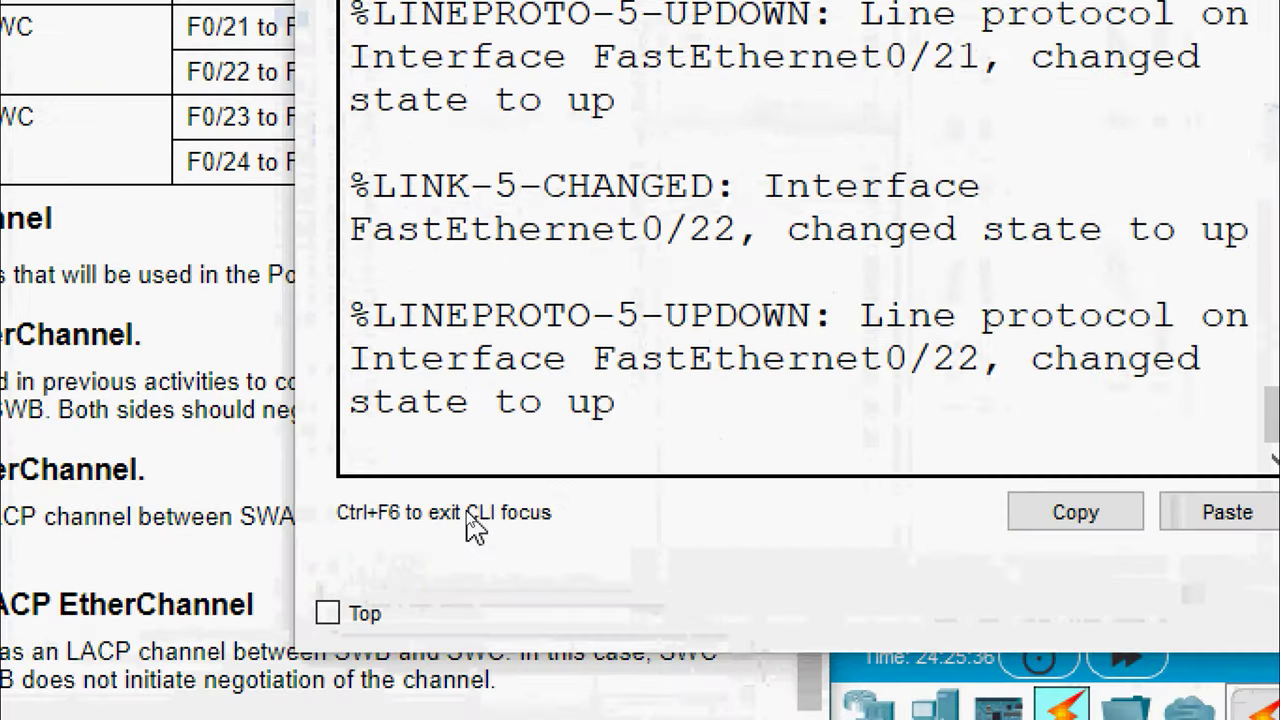
Enter privileged mode on SWA with enable and go into global configuration mode with conf t.
{"action": "key", "text": "Return"}
{"action": "type", "text": "enable"}
{"action": "key", "text": "Return"}
{"action": "type", "text": "co"}
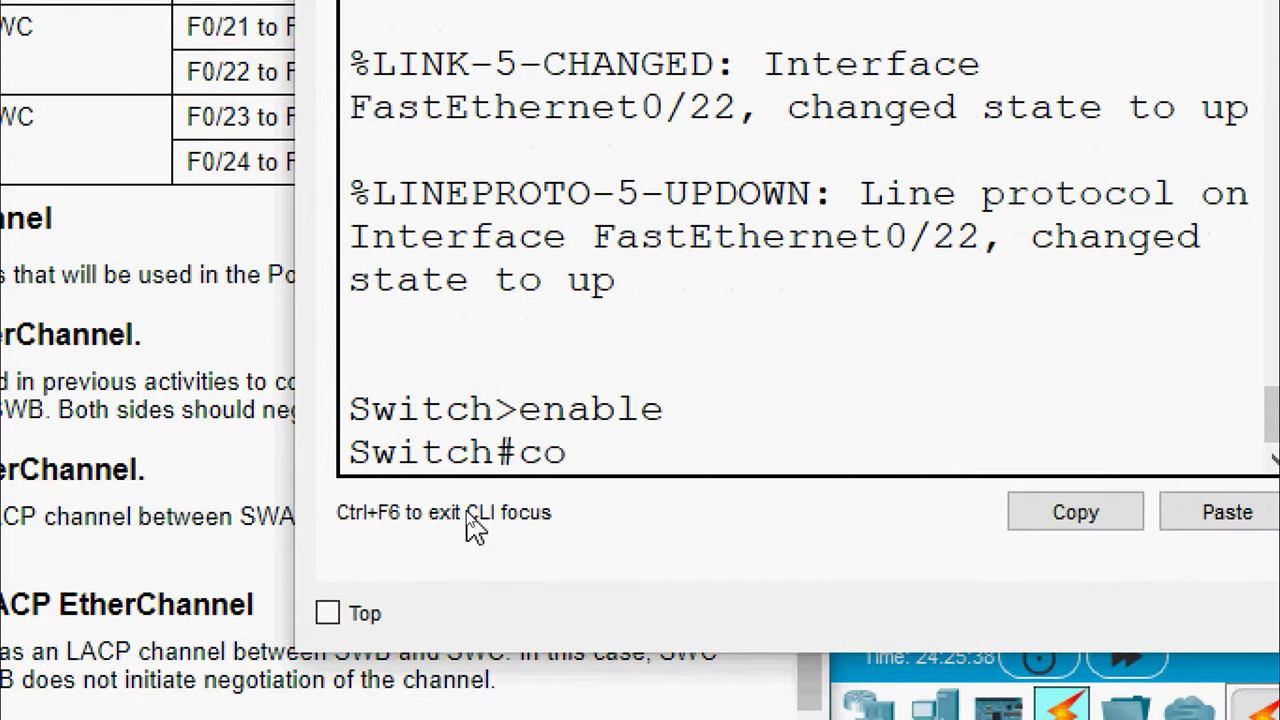
{"action": "type", "text": "nf t"}
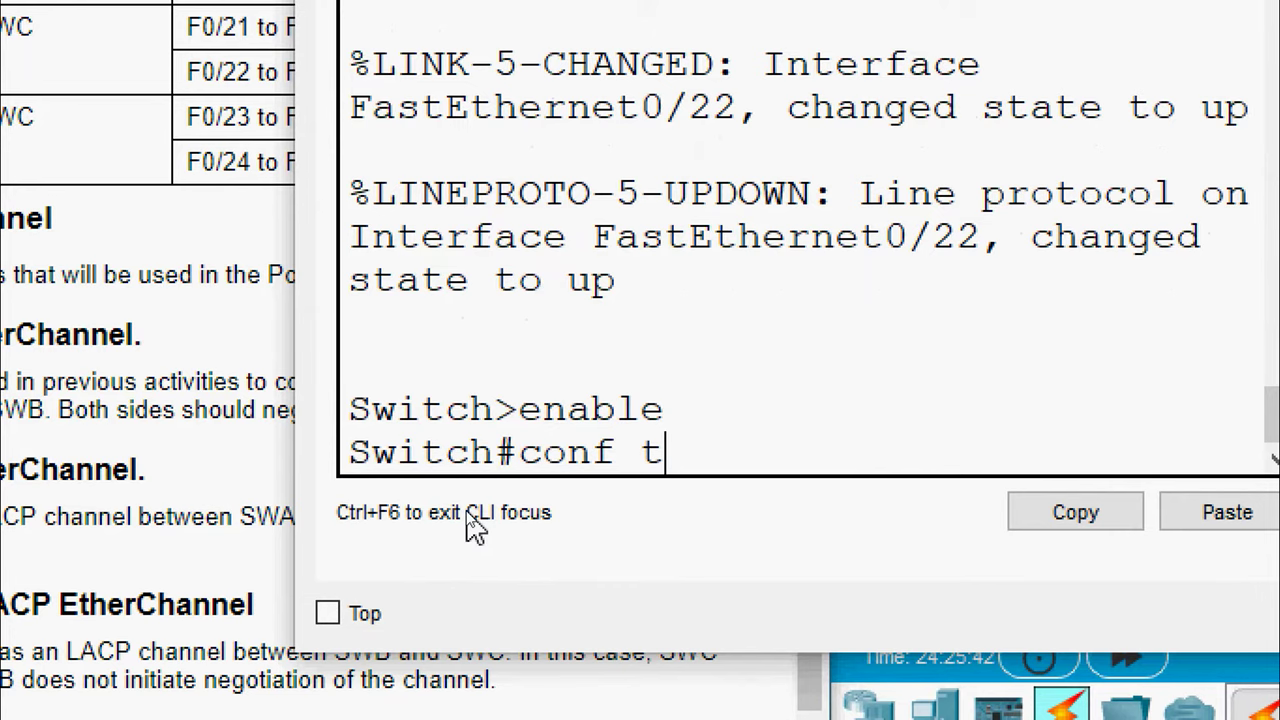
{"action": "key", "text": "Return"}
Select interface range g0/1-2 on SWA and make its ports static trunks with switchport mode trunk, widening the command line window.
{"action": "type", "text": "interface range g"}
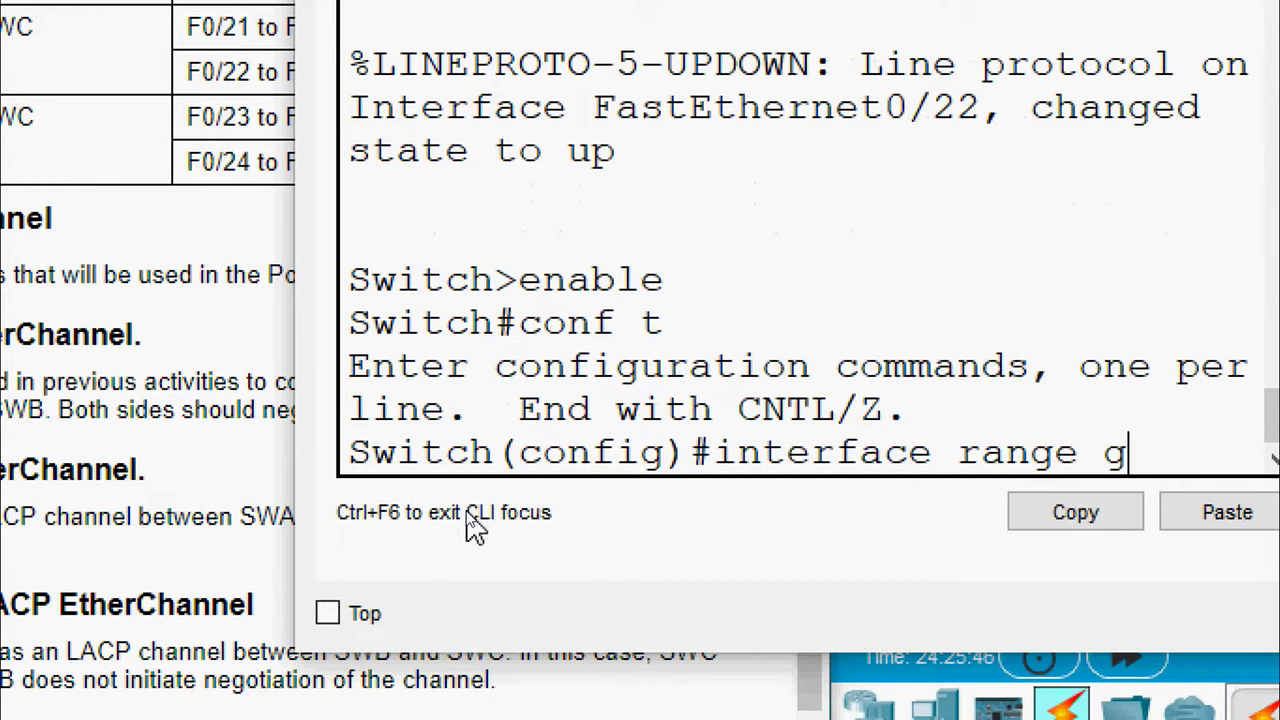
{"action": "type", "text": "0/1-"}
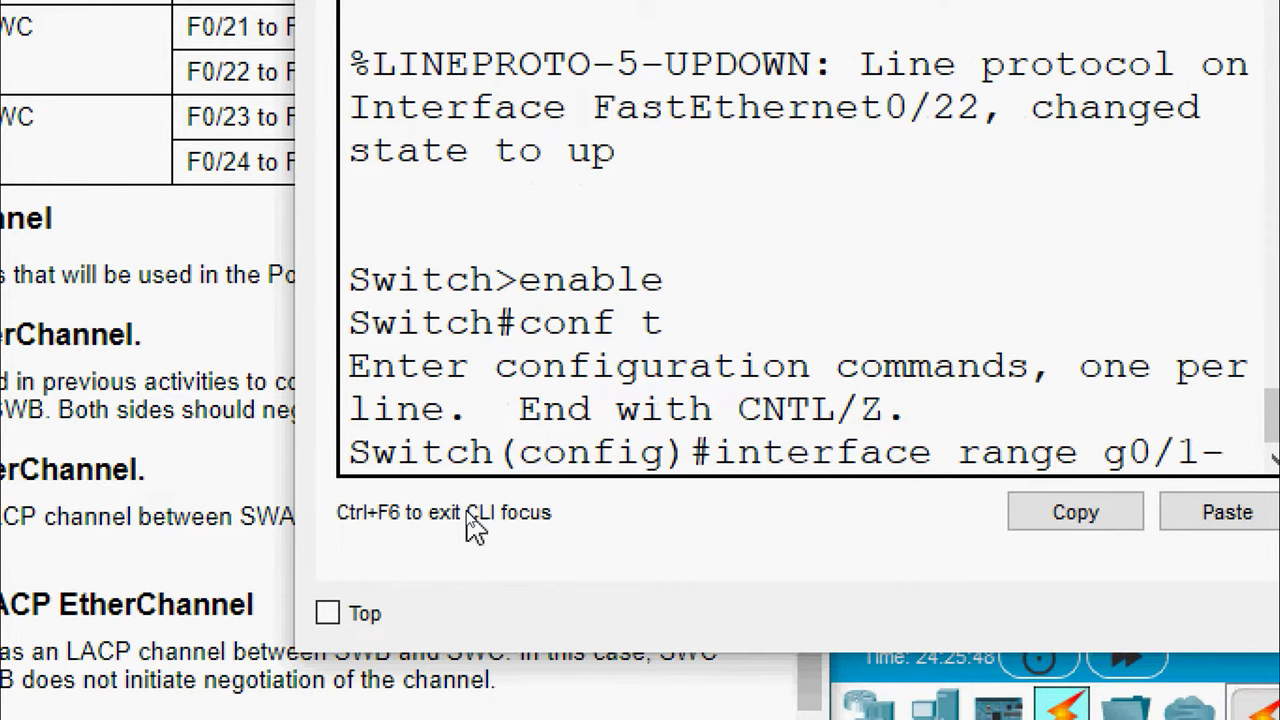
{"action": "type", "text": "2"}
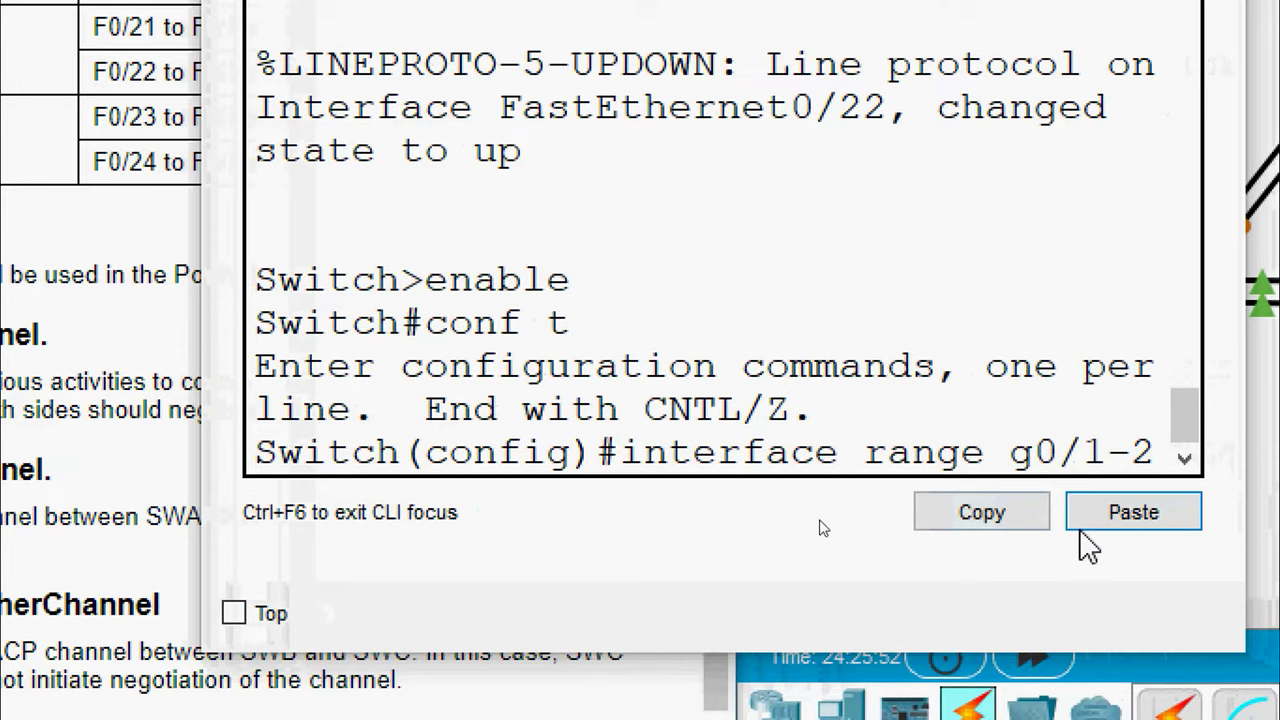
{"action": "key", "text": "Return"}
{"action": "type", "text": "sw"}
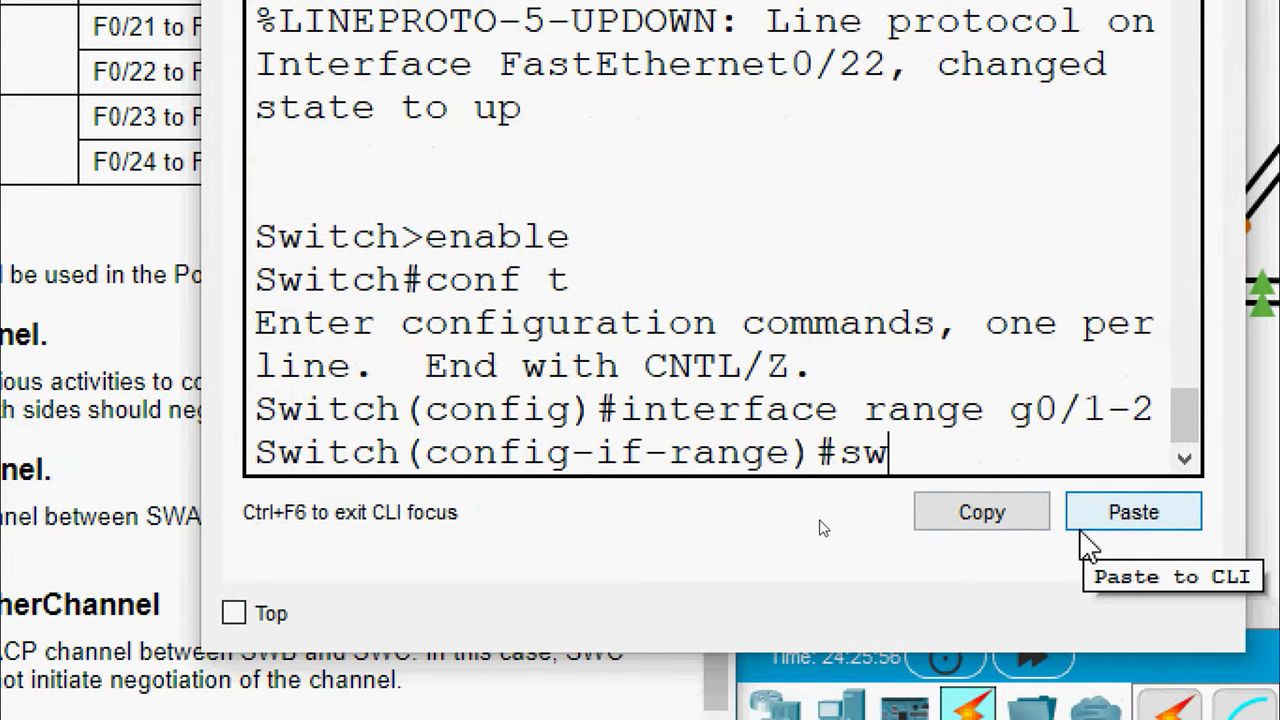
{"action": "type", "text": "itch"}
{"action": "type", "text": "port mode tr"}
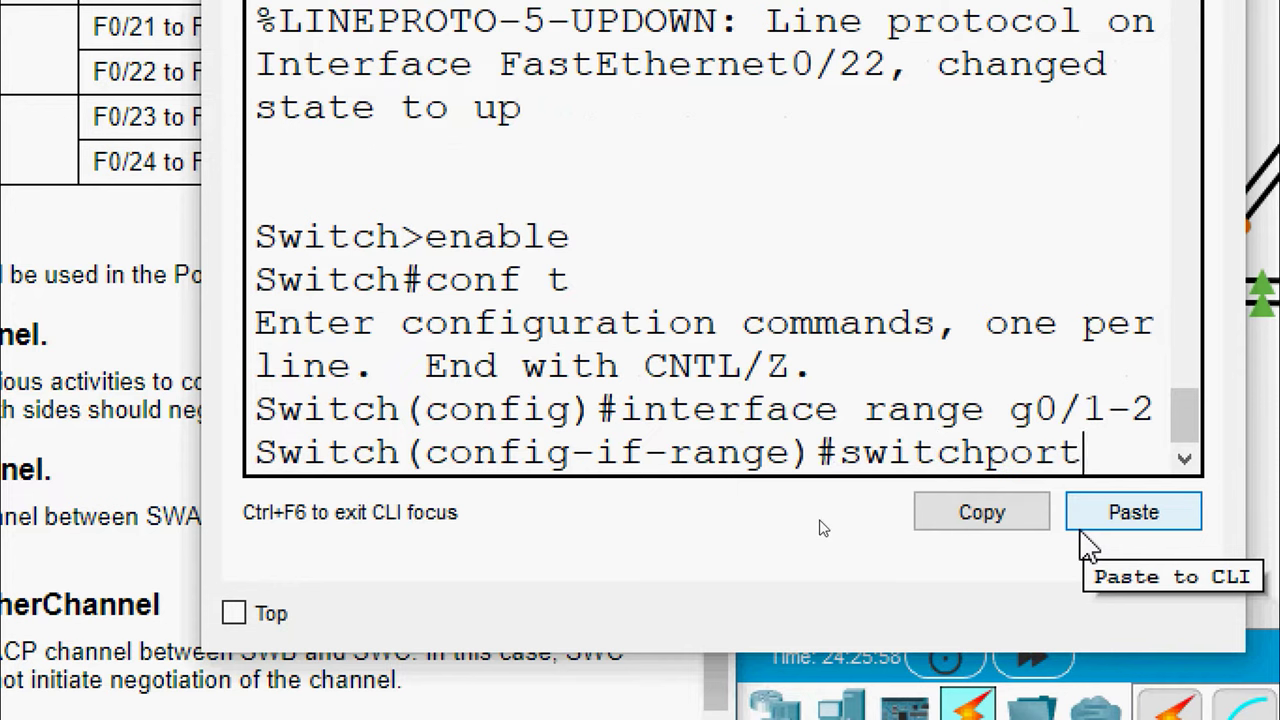
{"action": "type", "text": "unk"}
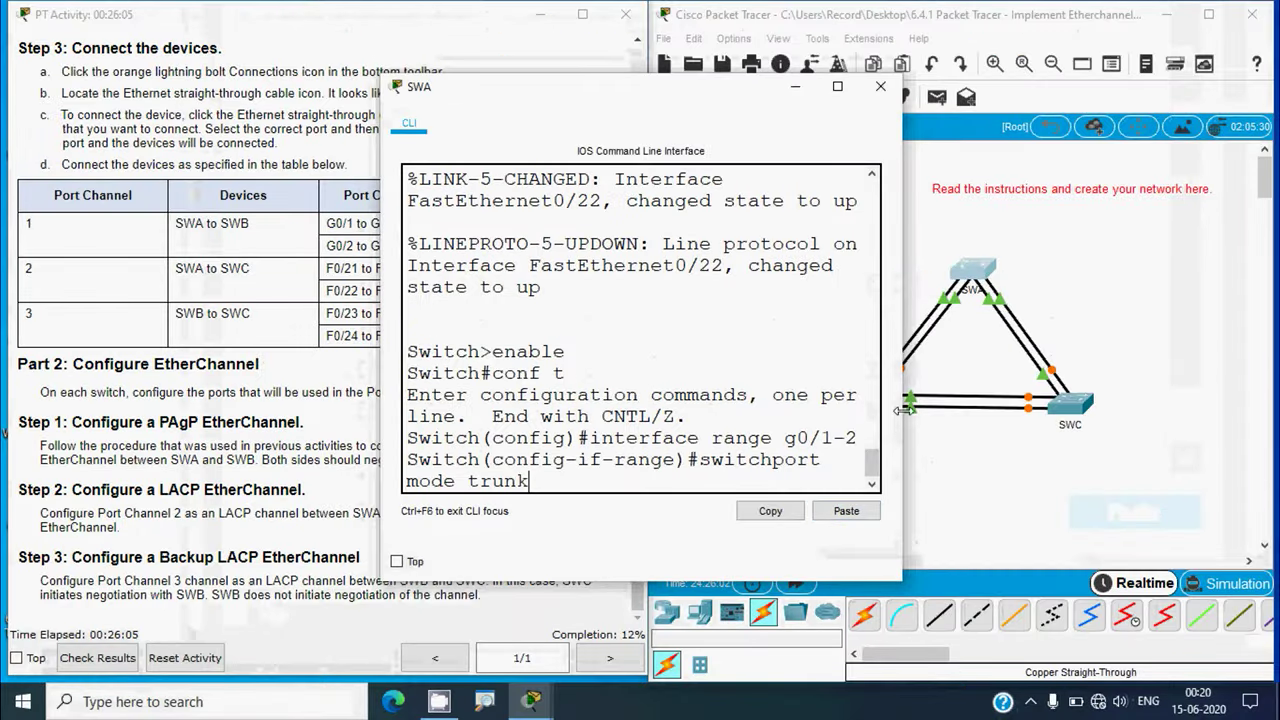
{"action": "left_click_drag", "start_coordinate": [901, 422], "coordinate": [1150, 422]}
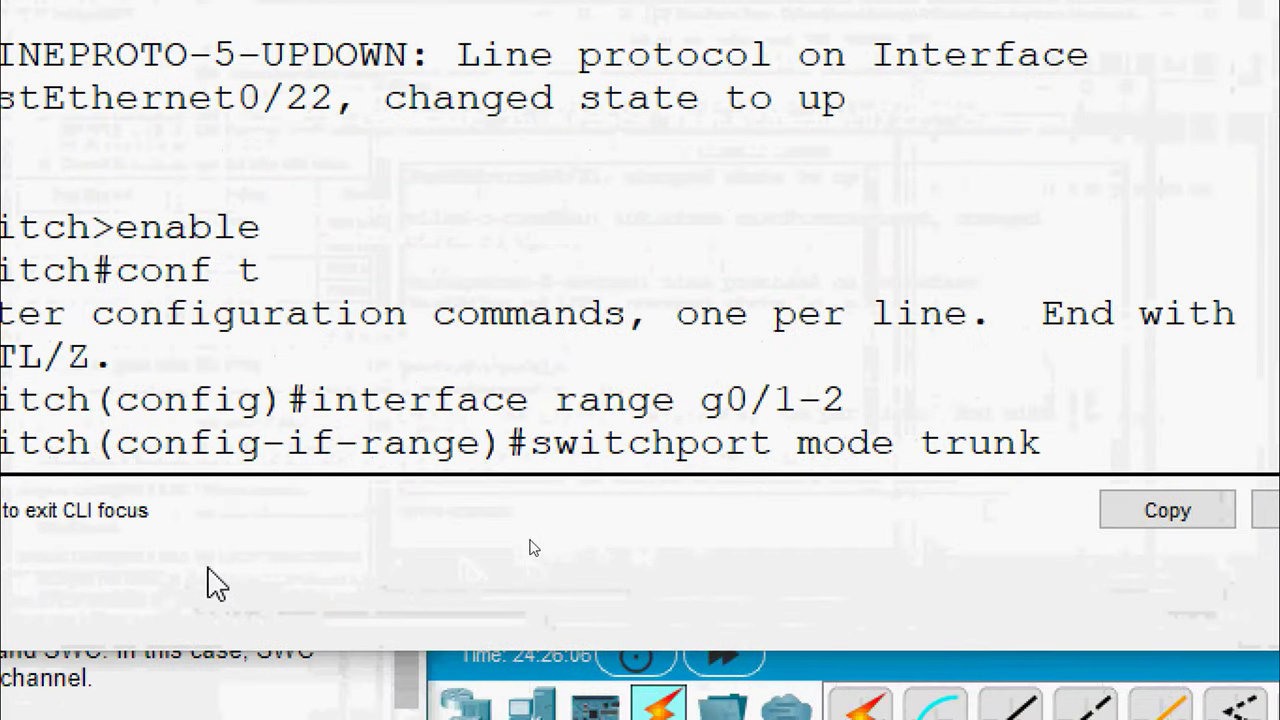
{"action": "key", "text": "Return"}
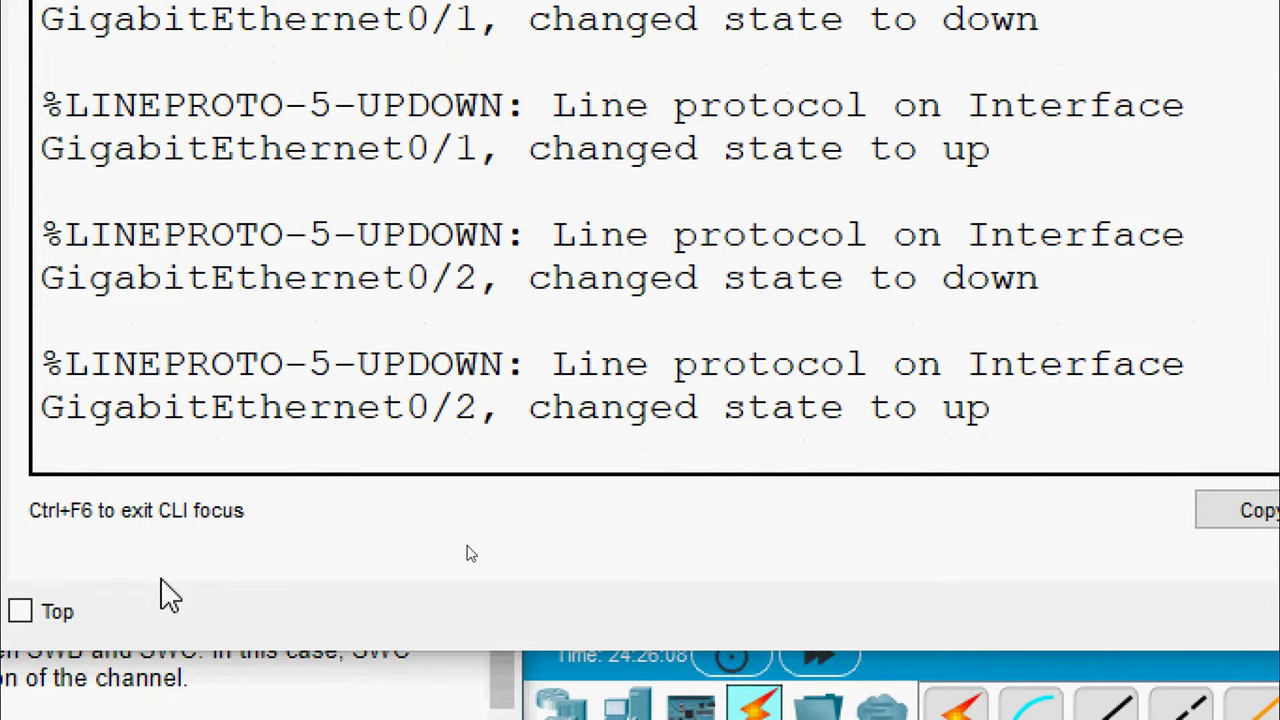
Shut down the g0/1-2 interface range on SWA with the shutdown command.
{"action": "type", "text": "sut"}
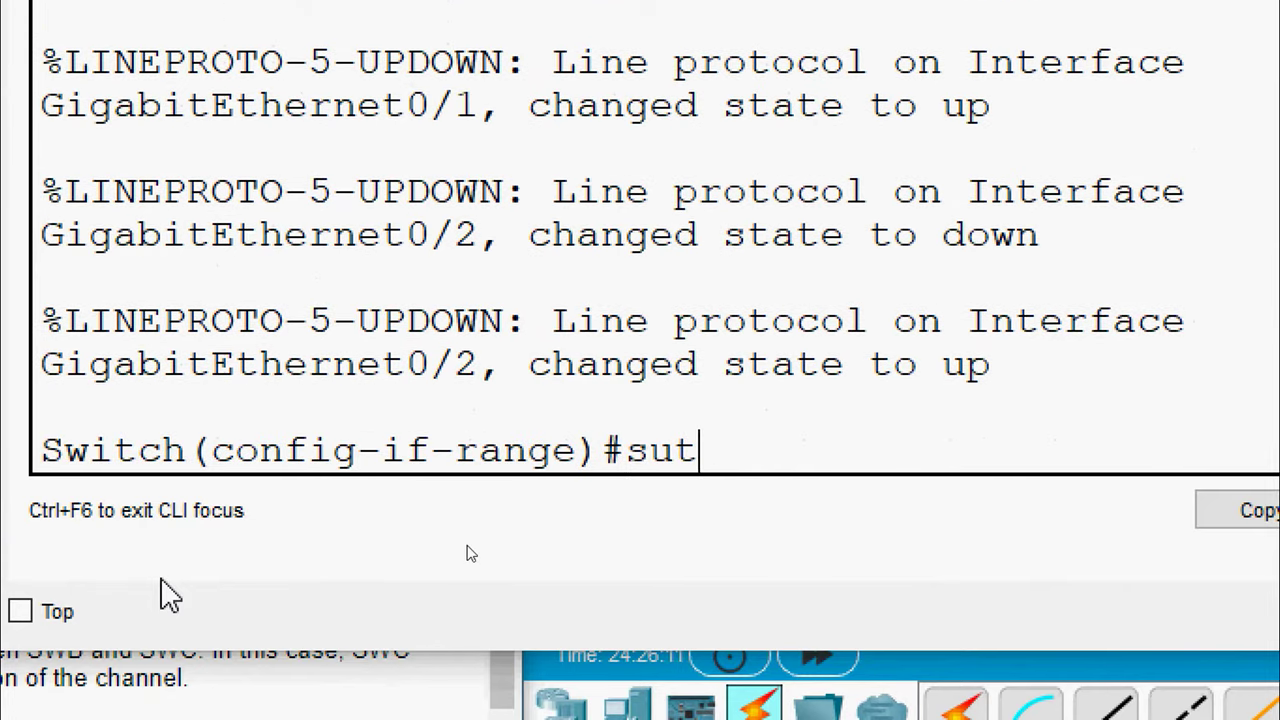
{"action": "key", "text": "BackSpace"}
{"action": "key", "text": "BackSpace"}
{"action": "type", "text": "hutdown"}
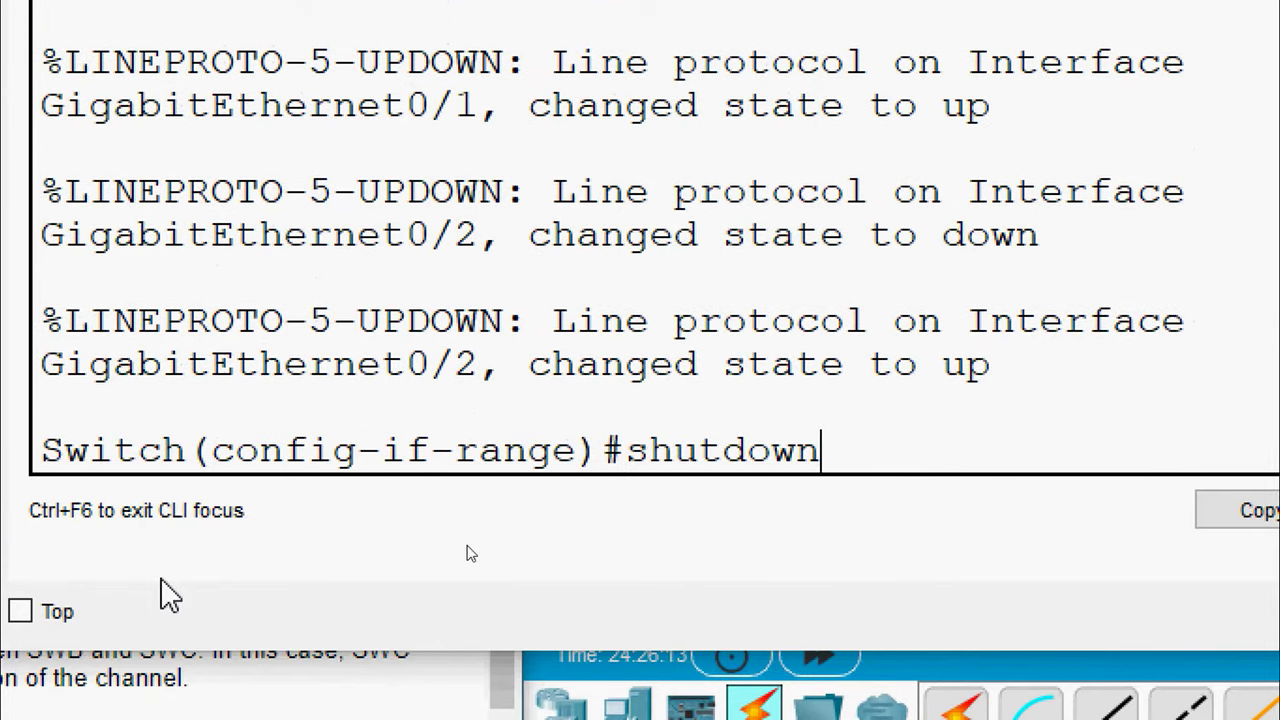
{"action": "key", "text": "Return"}
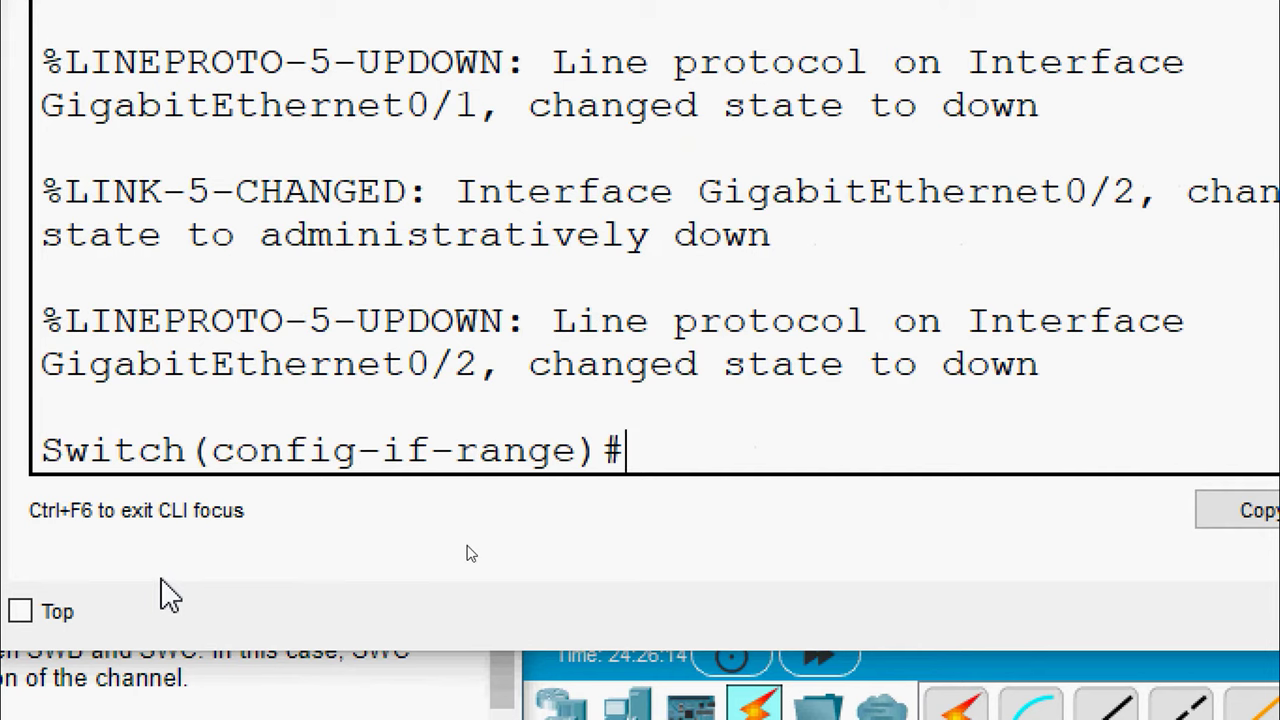
List the available channel-group modes on SWA, and assign g0/1-2 to PAgP EtherChannel 1 with channel-group 1 mode desirable.
{"action": "type", "text": "channel-g"}
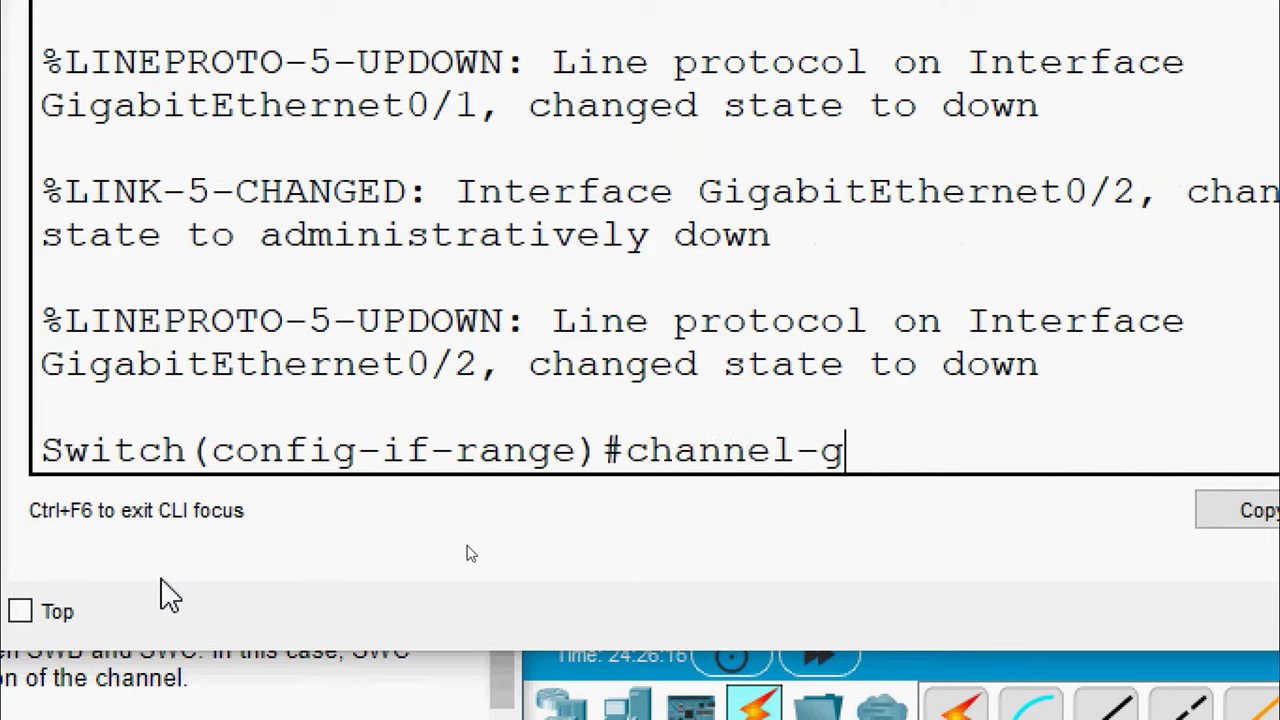
{"action": "type", "text": "roup"}
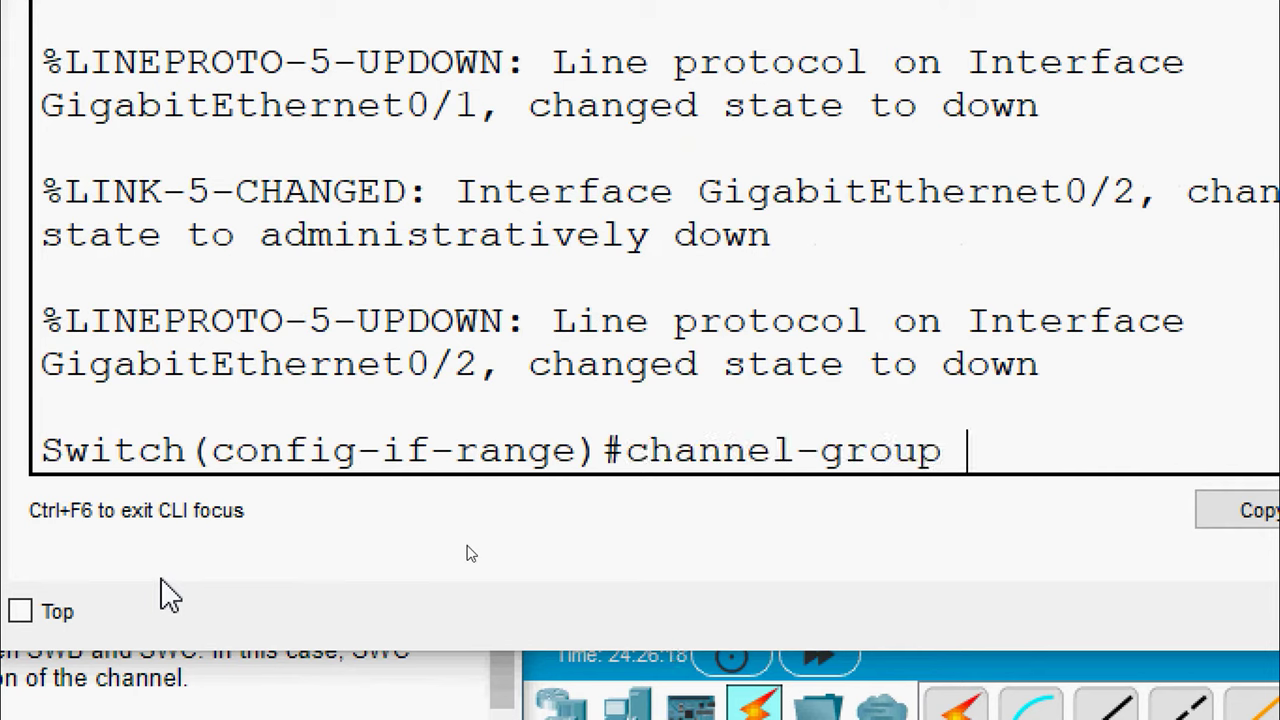
{"action": "type", "text": " 1 mod"}
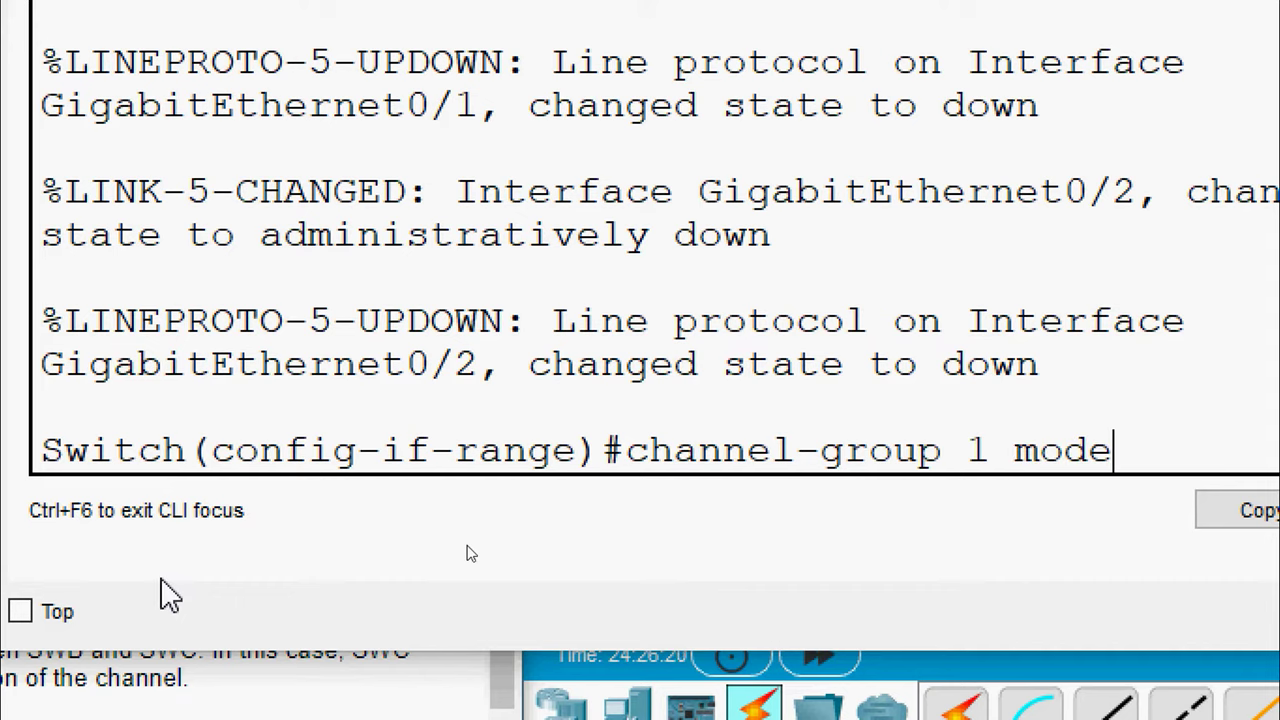
{"action": "type", "text": "e"}
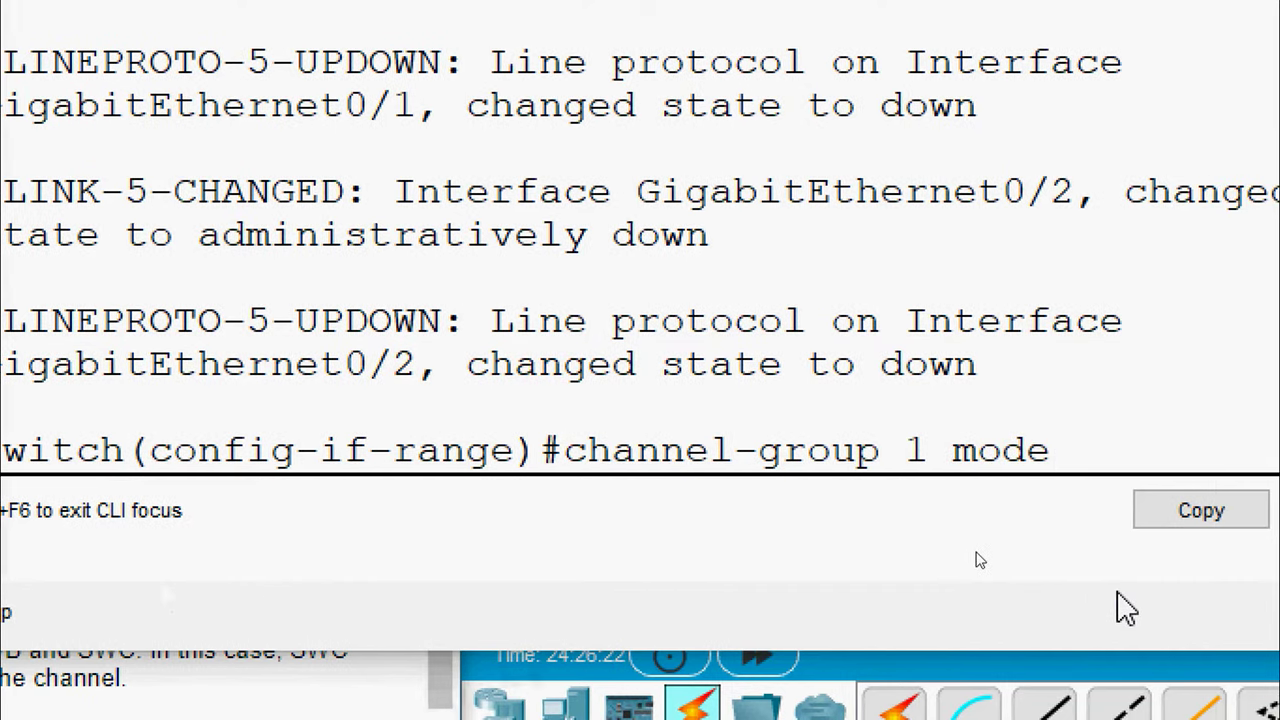
{"action": "type", "text": "?"}
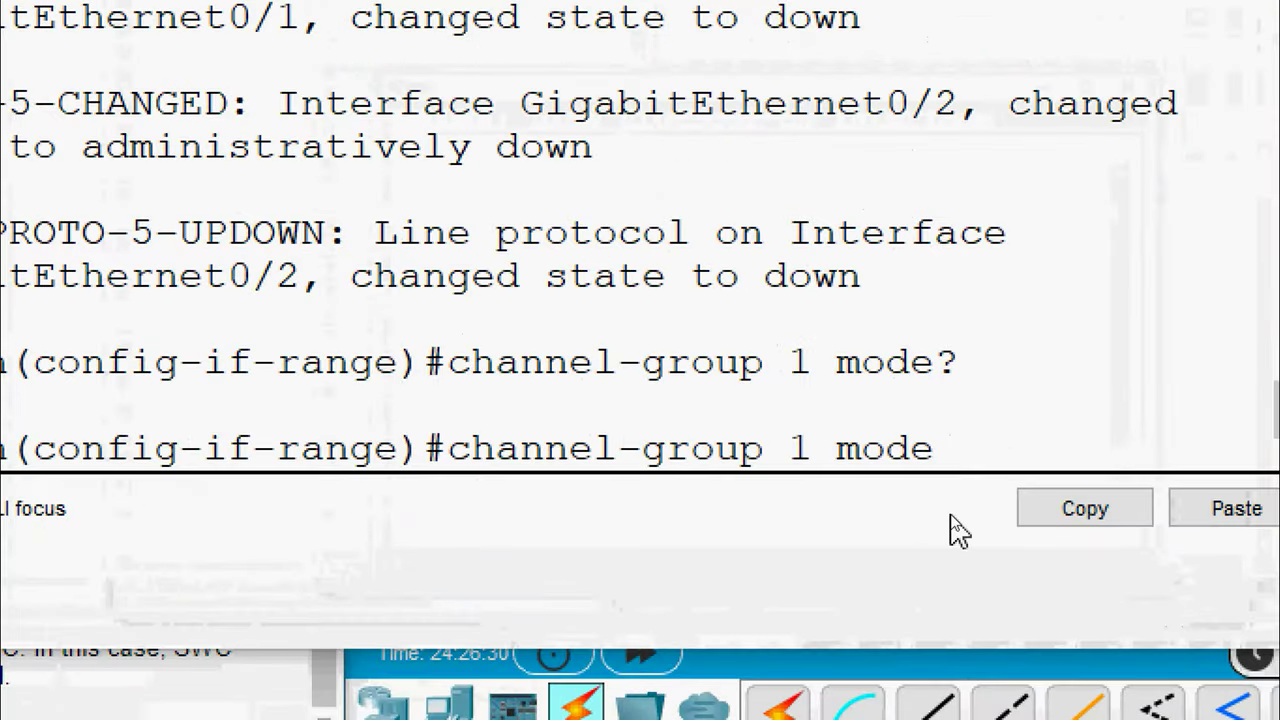
{"action": "type", "text": "?"}
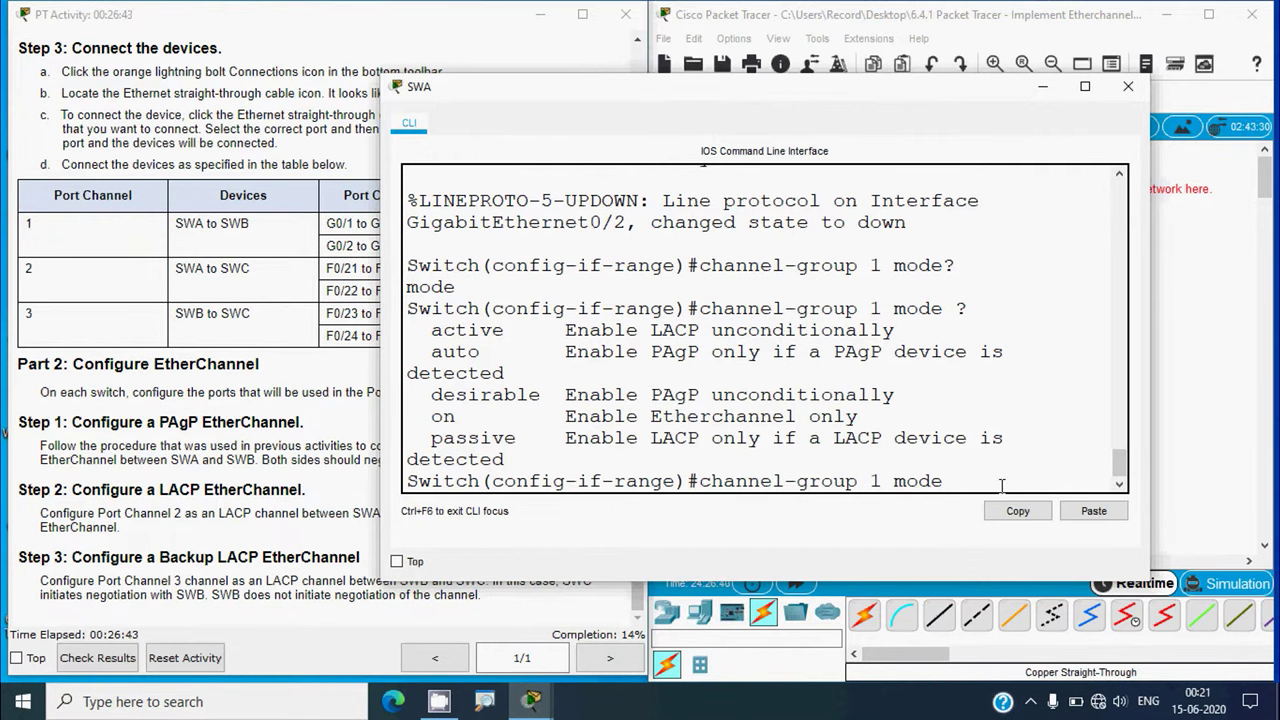
{"action": "type", "text": "desirable"}
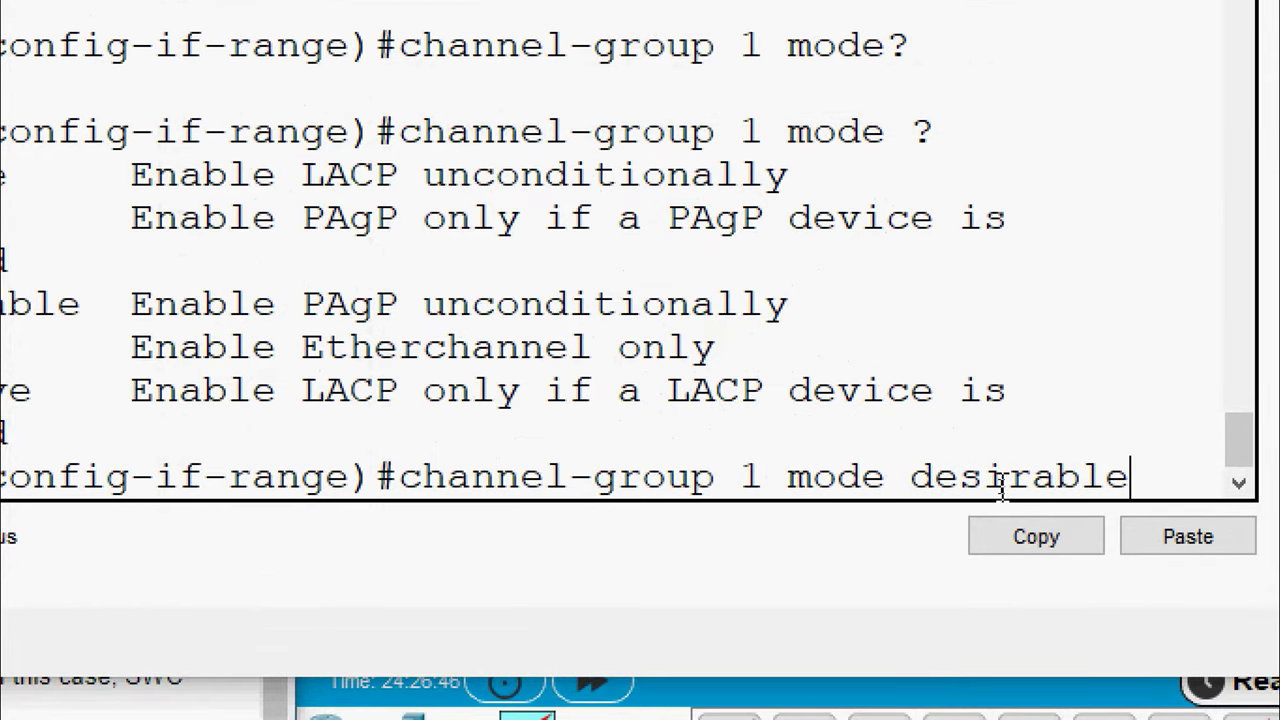
{"action": "key", "text": "Return"}
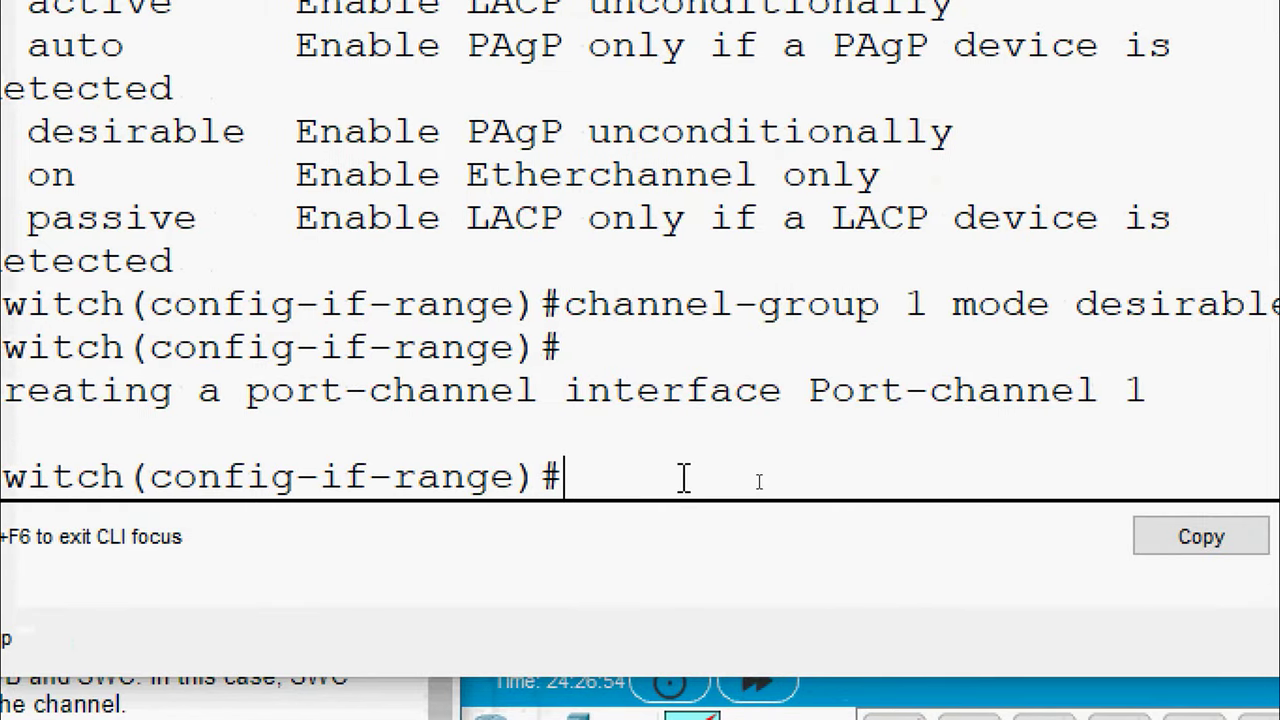
Re-enable the g0/1-2 interface range on SWA with no shutdown and exit to global configuration mode.
{"action": "type", "text": "p "}
{"action": "type", "text": "o shutdo"}
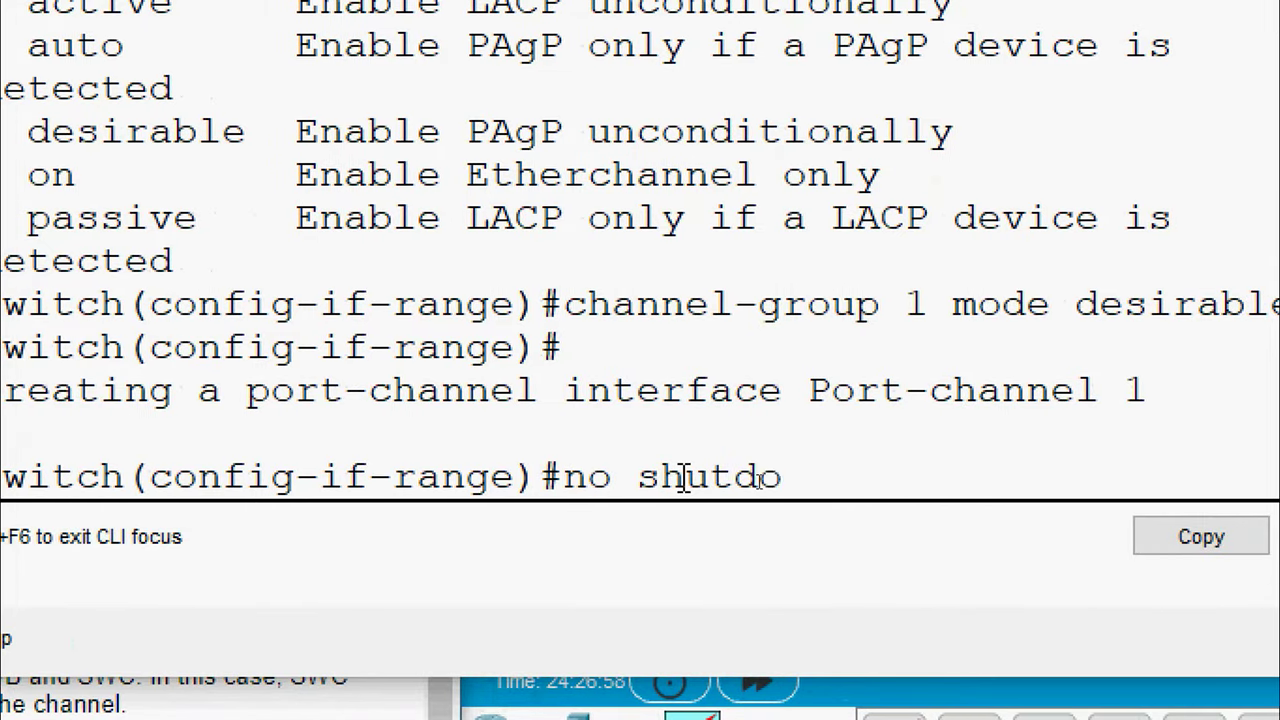
{"action": "type", "text": "wn"}
{"action": "key", "text": "Return"}
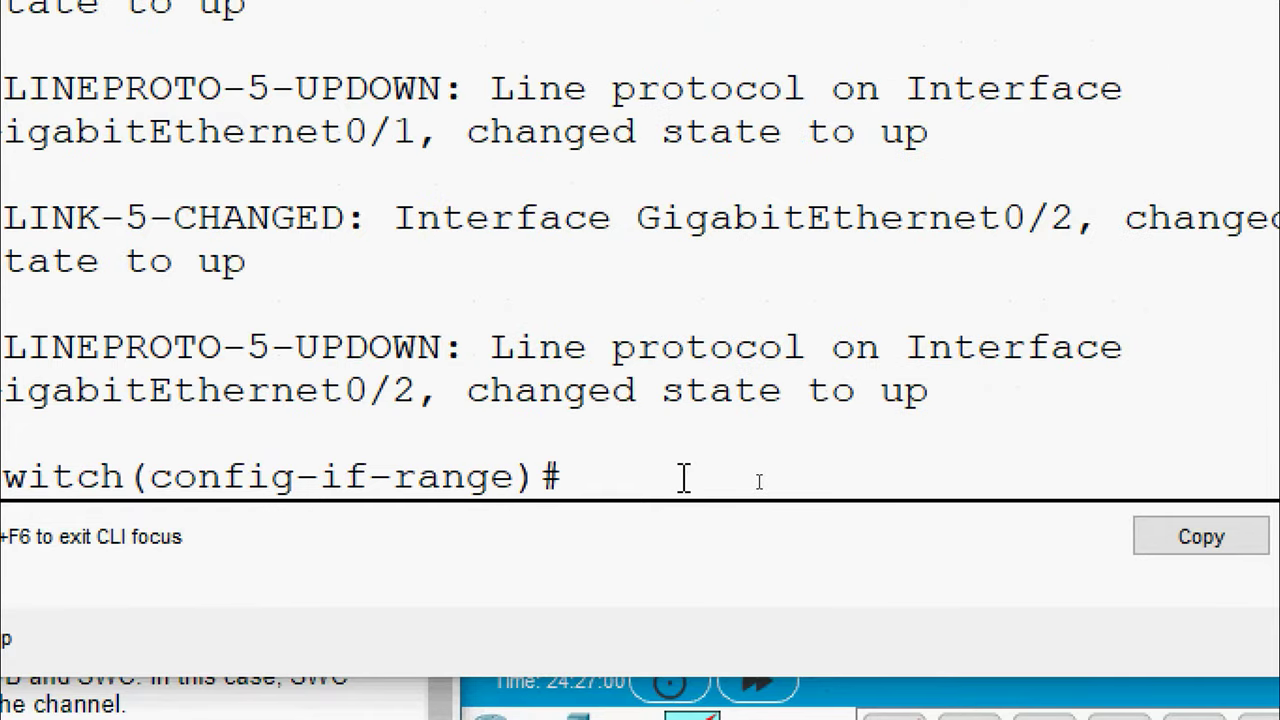
{"action": "type", "text": "exit"}
{"action": "key", "text": "Return"}
{"action": "key", "text": "Return"}
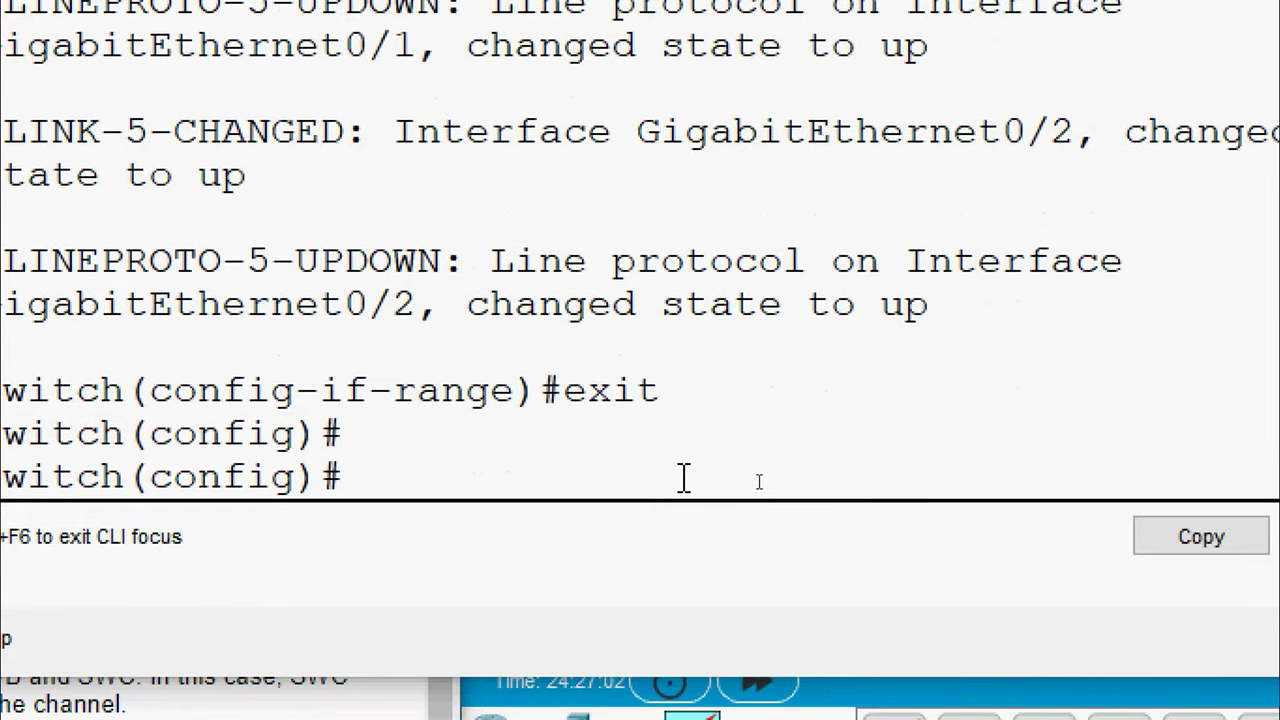
Make SWA's interface port-channel 1 a static trunk with switchport mode trunk, and close SWA's command line window.
{"action": "type", "text": "interface port"}
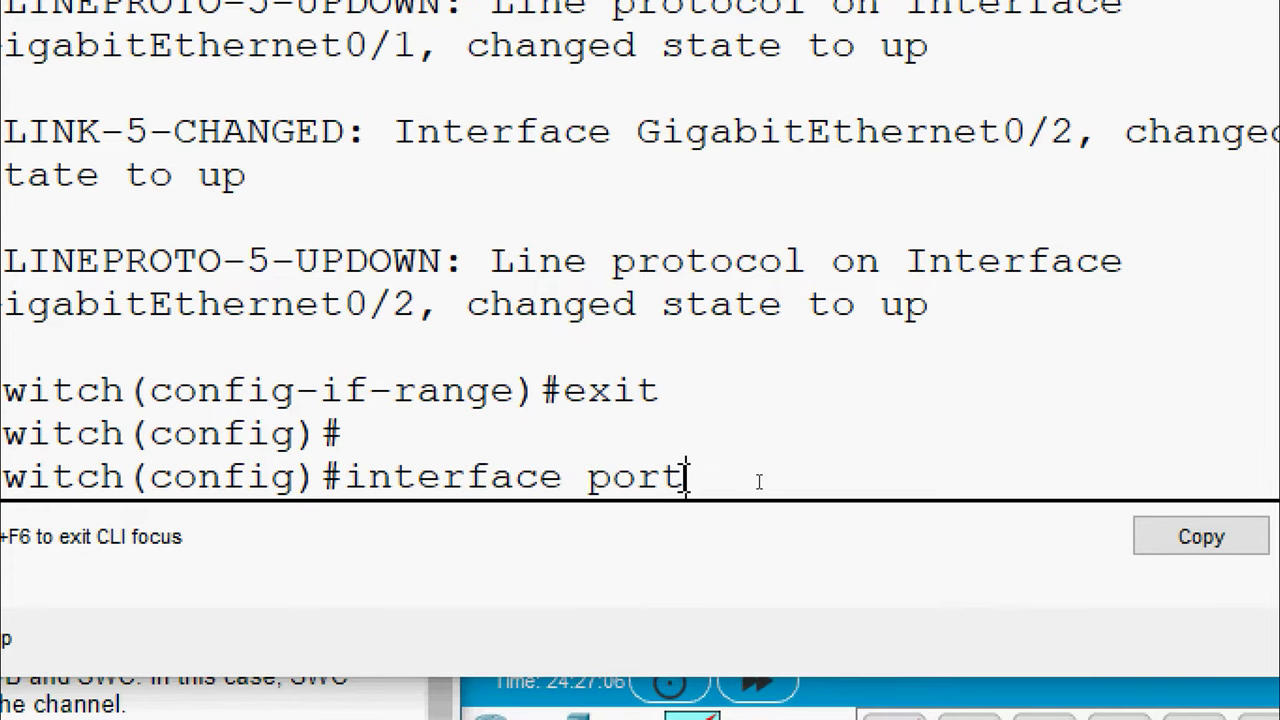
{"action": "key", "text": "Tab"}
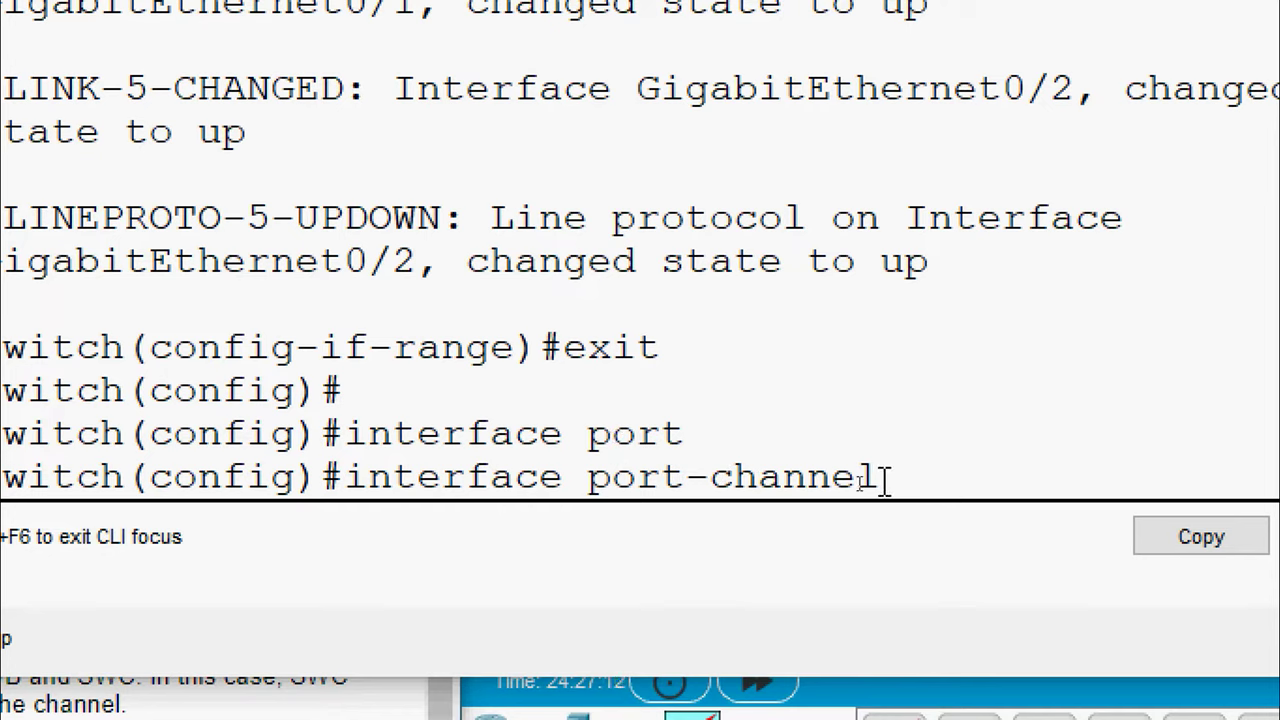
{"action": "type", "text": "1"}
{"action": "key", "text": "Return"}
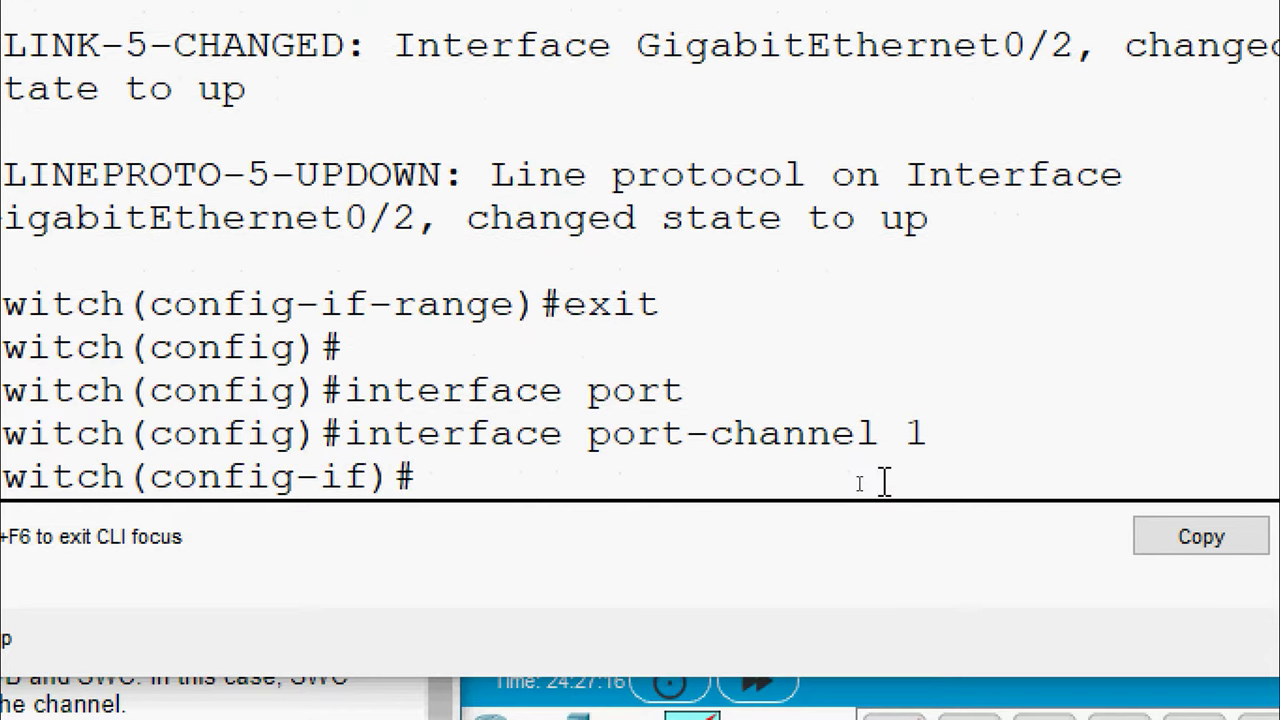
{"action": "type", "text": "switchport"}
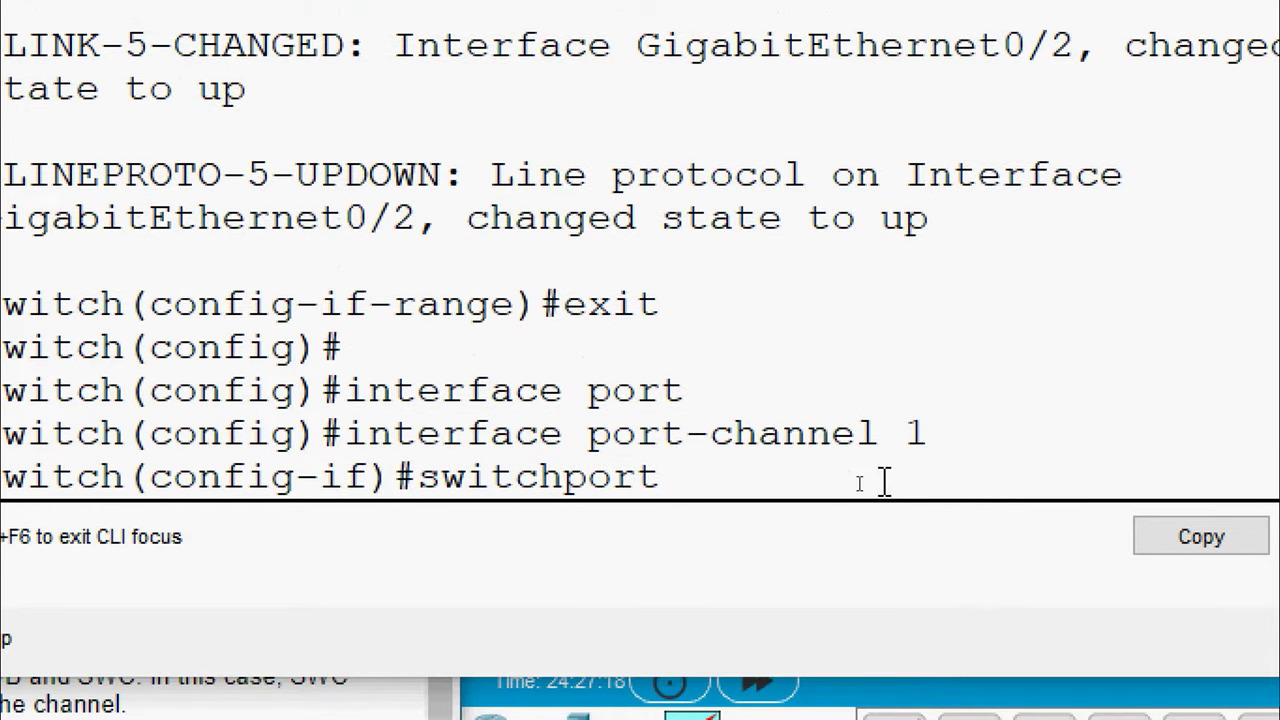
{"action": "type", "text": " mode trunk"}
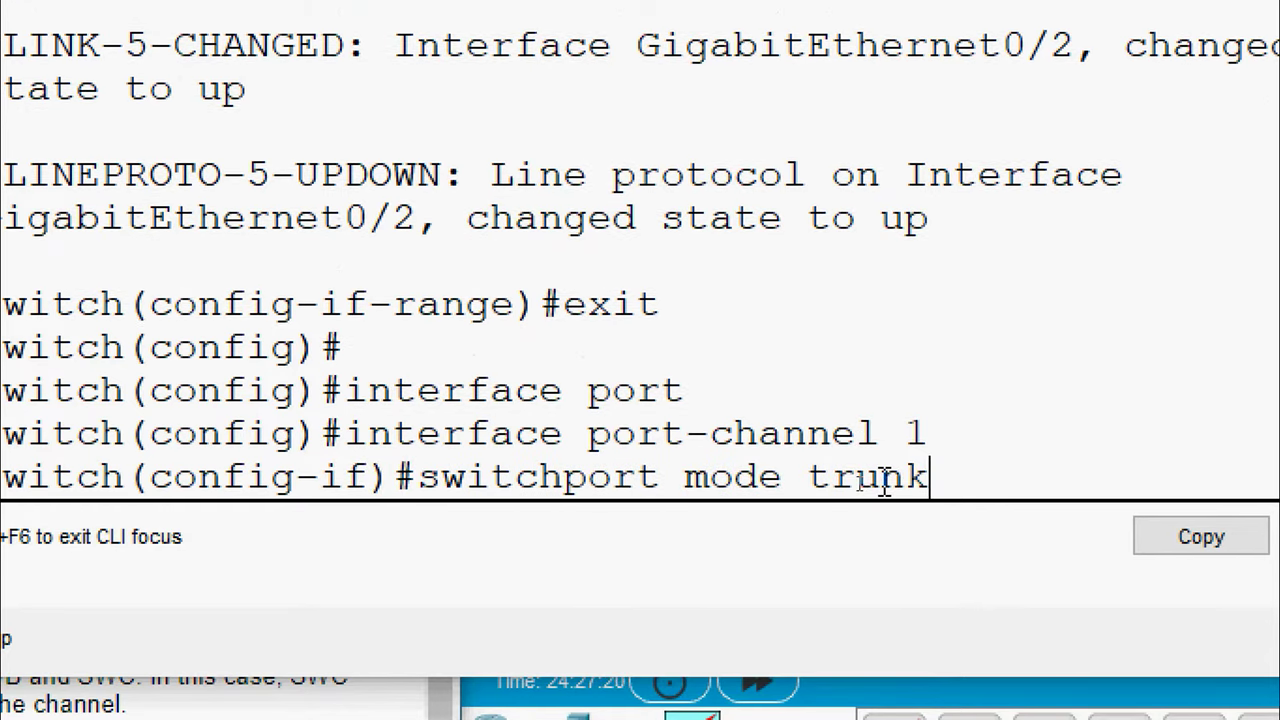
{"action": "key", "text": "Return"}
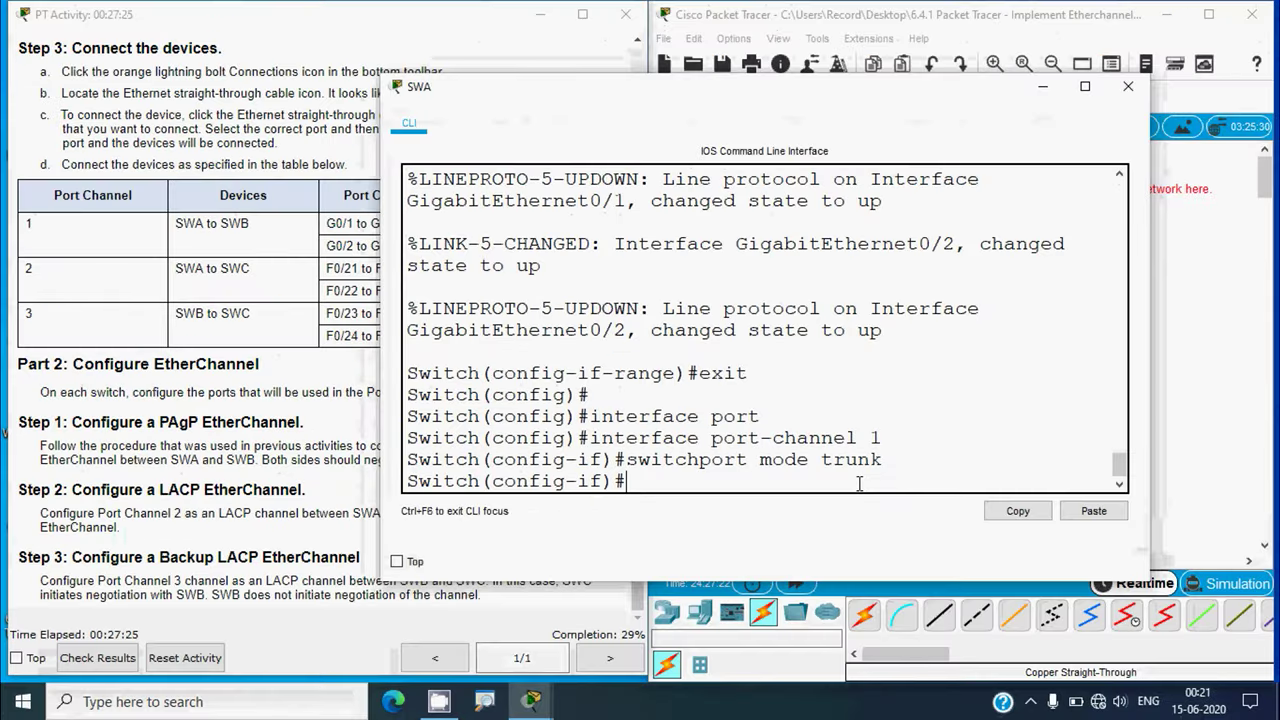
{"action": "left_click", "coordinate": [1128, 86]}
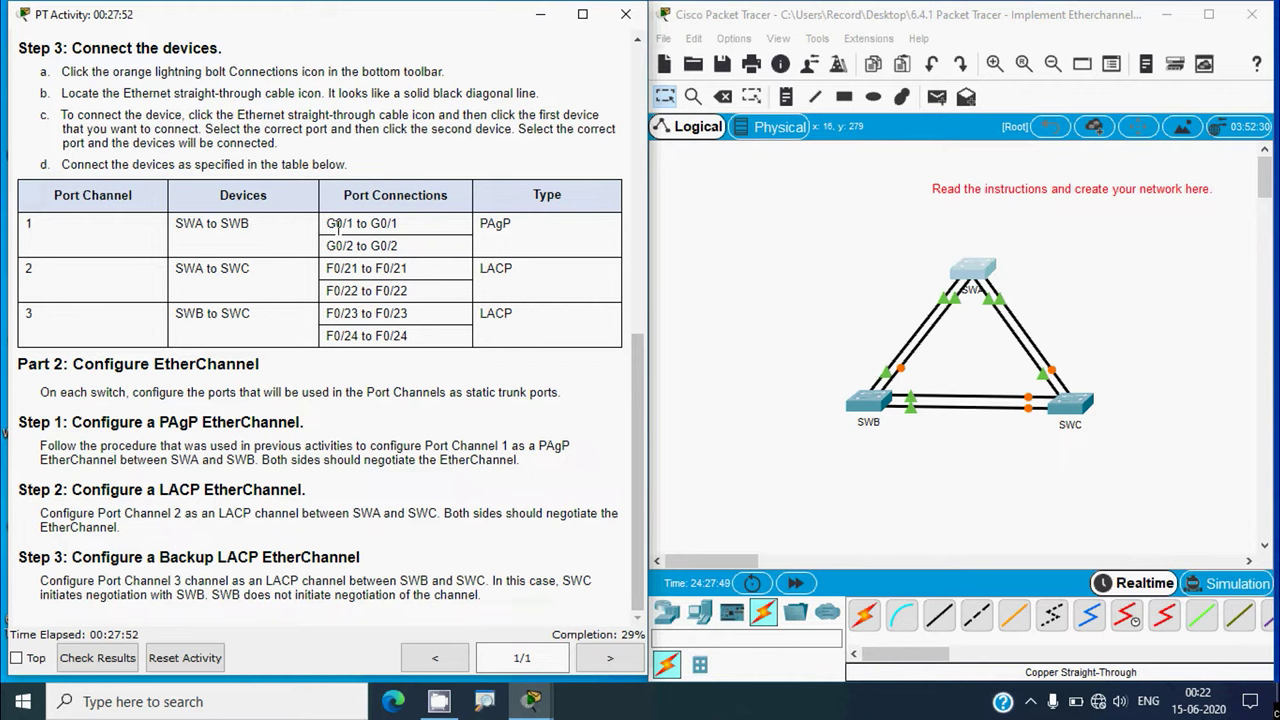
Open SWB's command line and enter global configuration mode with enable and conf t.
{"action": "left_click", "coordinate": [868, 404]}
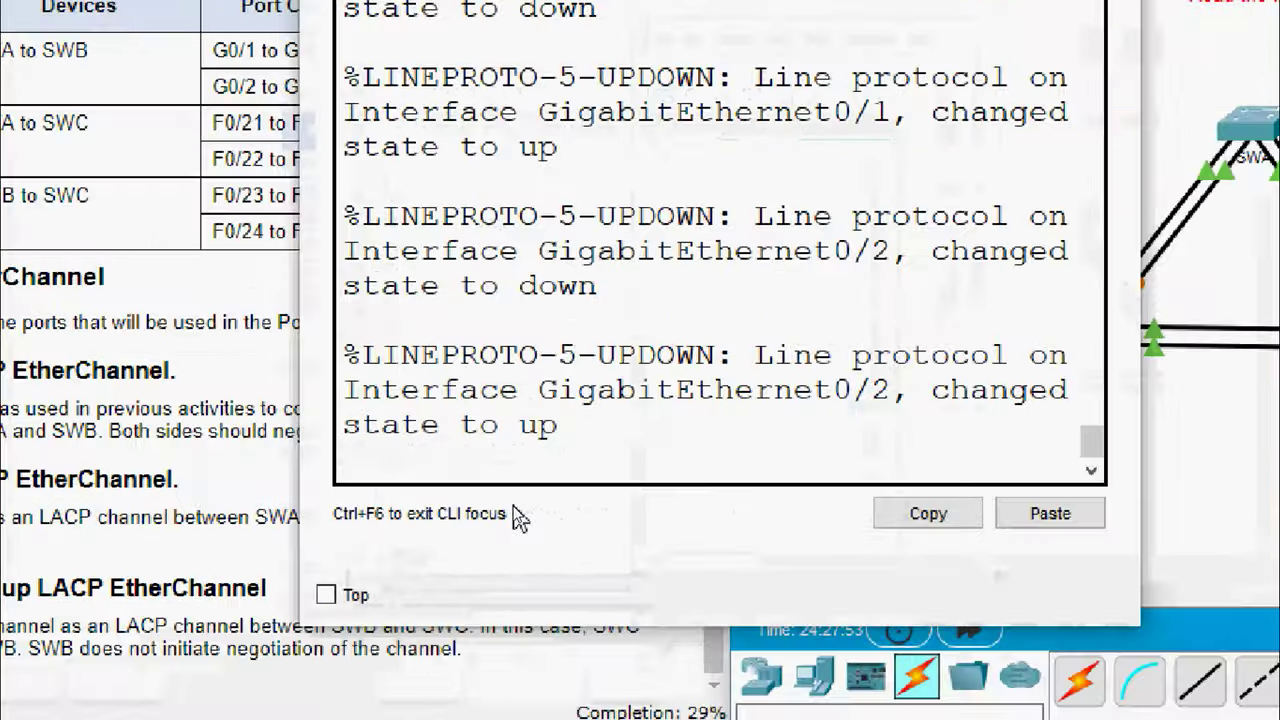
{"action": "key", "text": "Return"}
{"action": "type", "text": "enable"}
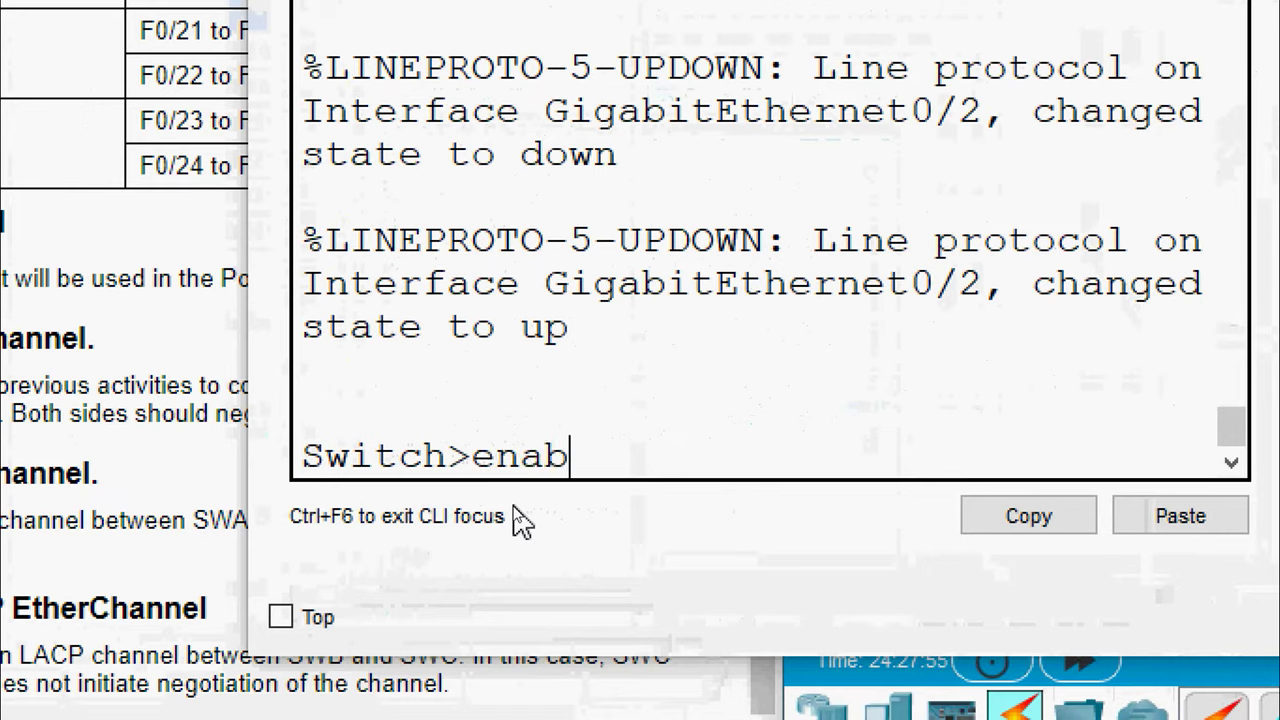
{"action": "key", "text": "Return"}
{"action": "type", "text": "conf t"}
{"action": "key", "text": "Return"}
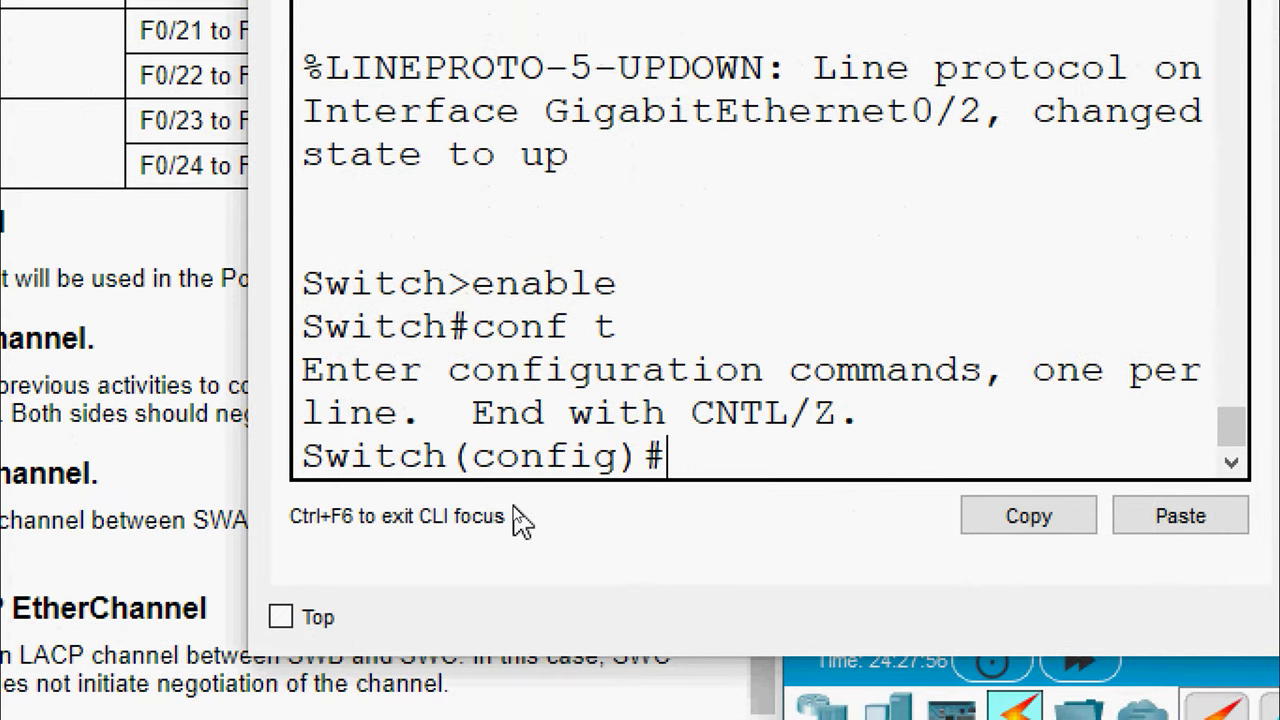
Select interface range g0/1-2 on SWB and make its ports static trunks with switchport mode trunk, widening the command line window.
{"action": "type", "text": "interface ra"}
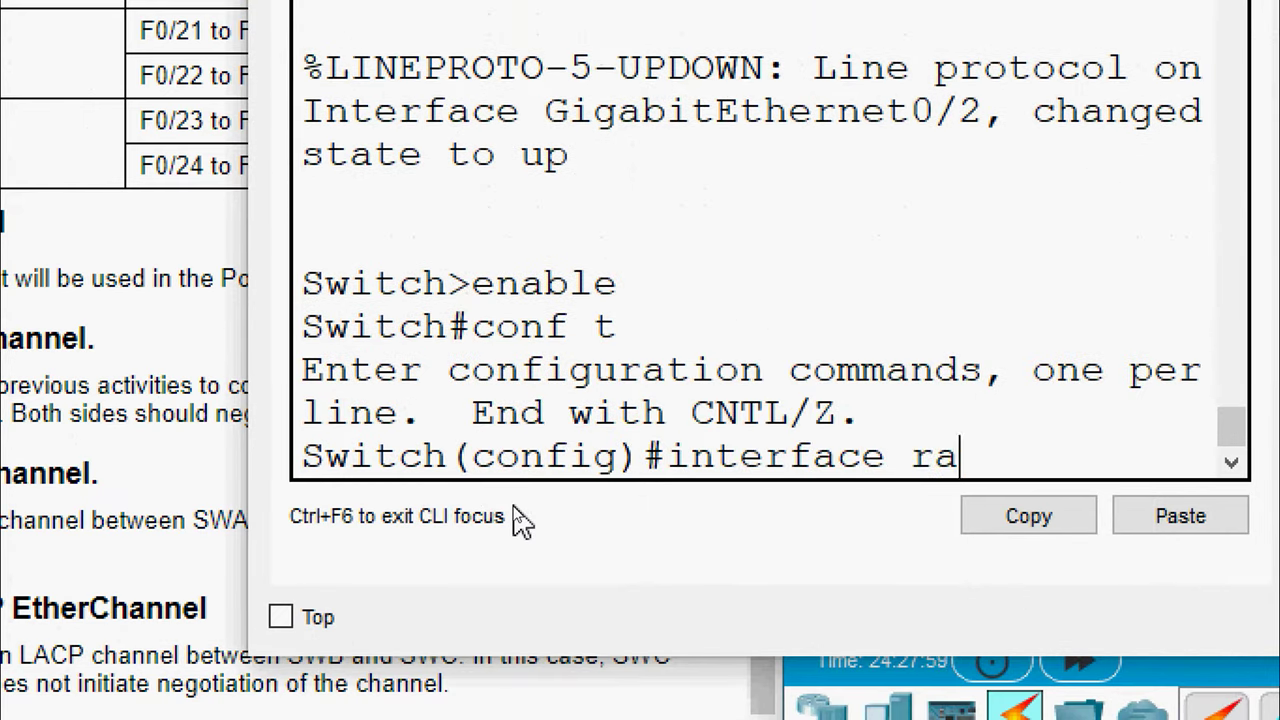
{"action": "type", "text": "nge g0/1"}
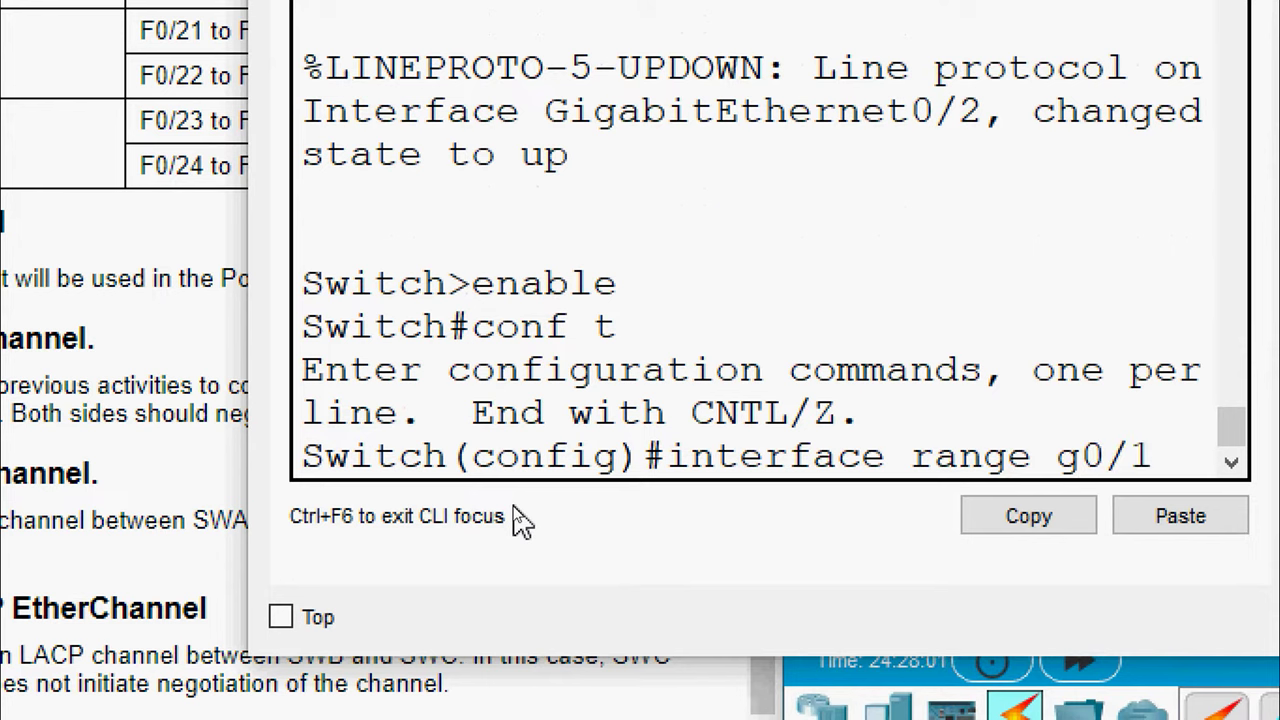
{"action": "type", "text": "-2"}
{"action": "key", "text": "Return"}
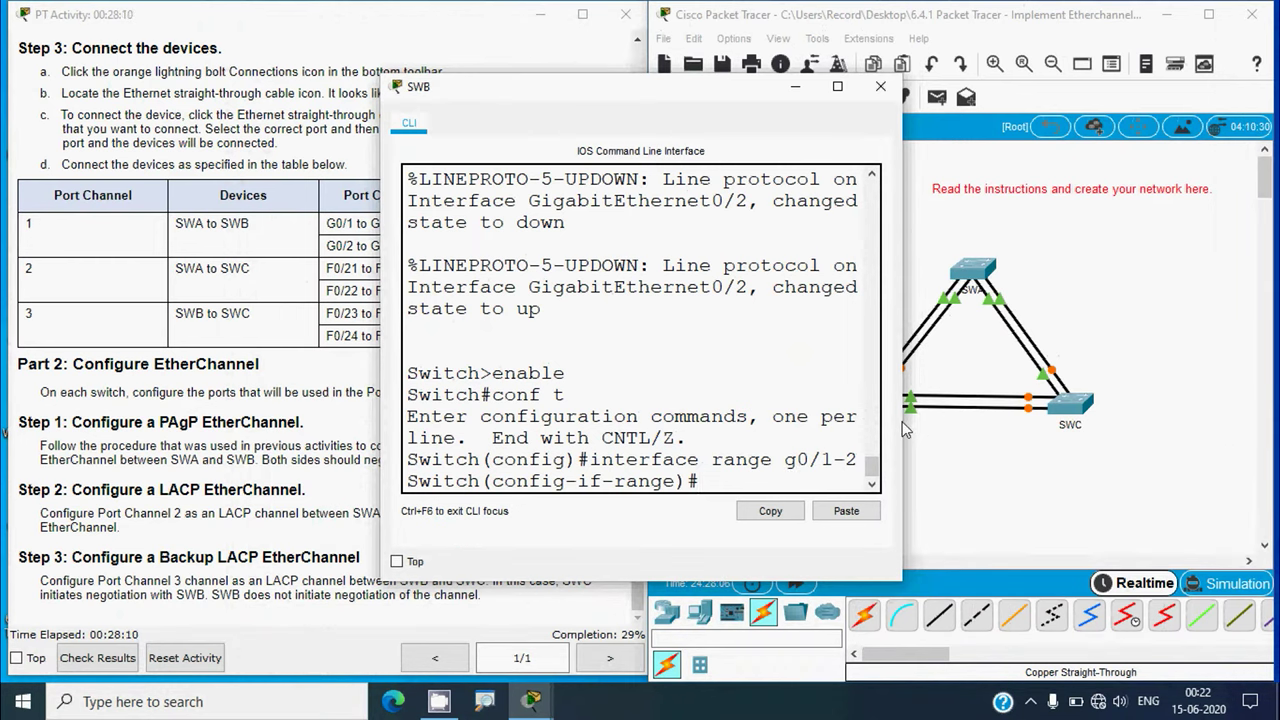
{"action": "left_click_drag", "start_coordinate": [904, 428], "coordinate": [1168, 430]}
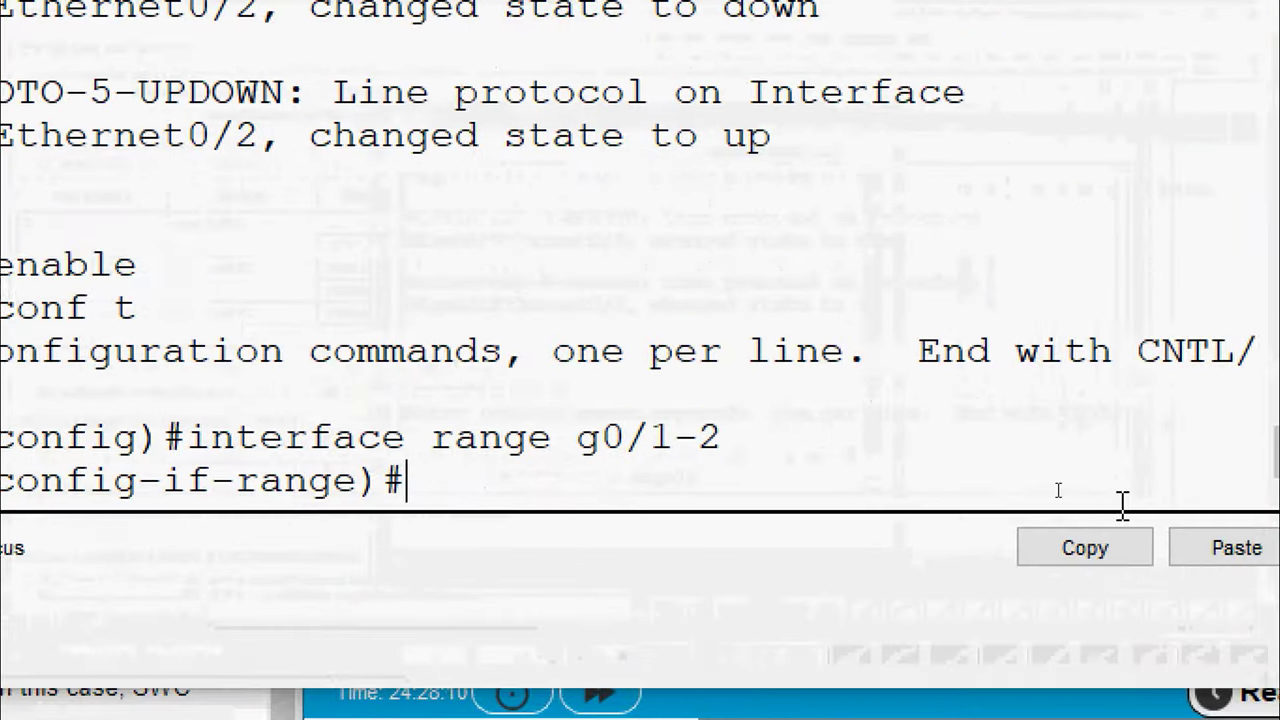
{"action": "type", "text": "switchport"}
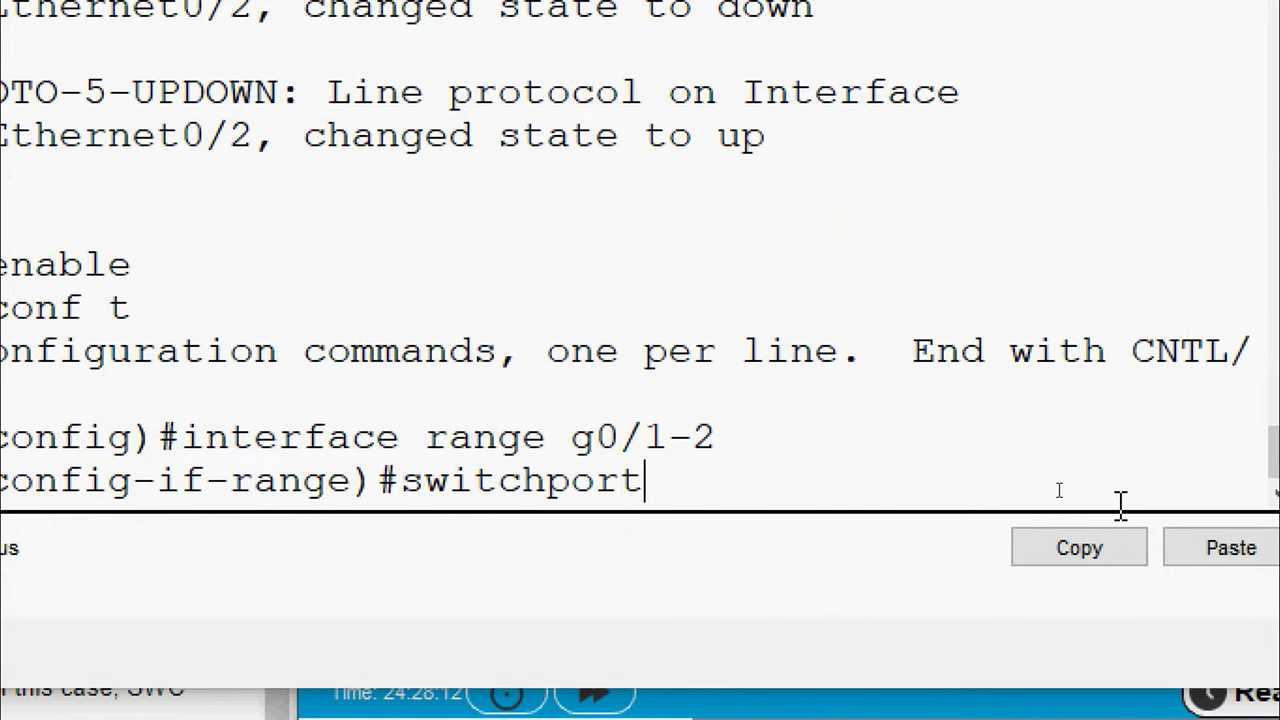
{"action": "type", "text": " mode tur"}
{"action": "key", "text": "BackSpace"}
{"action": "key", "text": "BackSpace"}
{"action": "type", "text": "ru"}
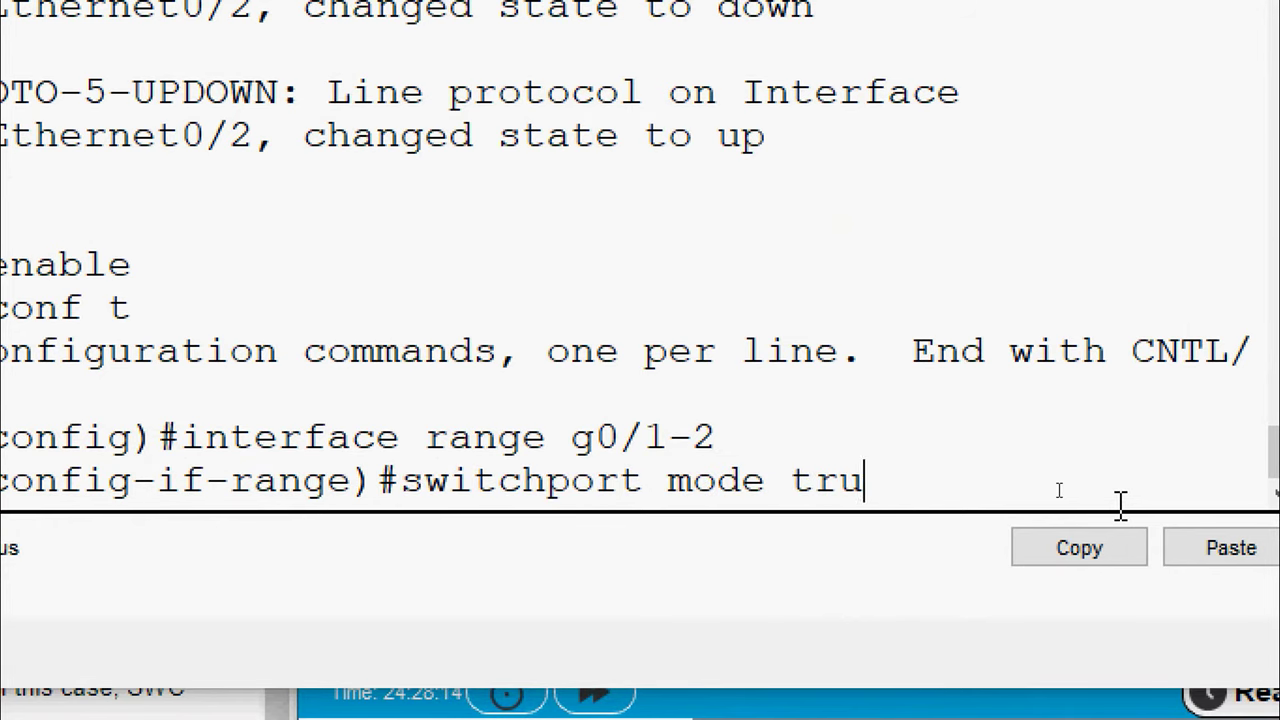
{"action": "type", "text": "nk"}
{"action": "key", "text": "Return"}
{"action": "key", "text": "Return"}
Shut down the g0/1-2 interface range on SWB with the shutdown command.
{"action": "type", "text": "shutd"}
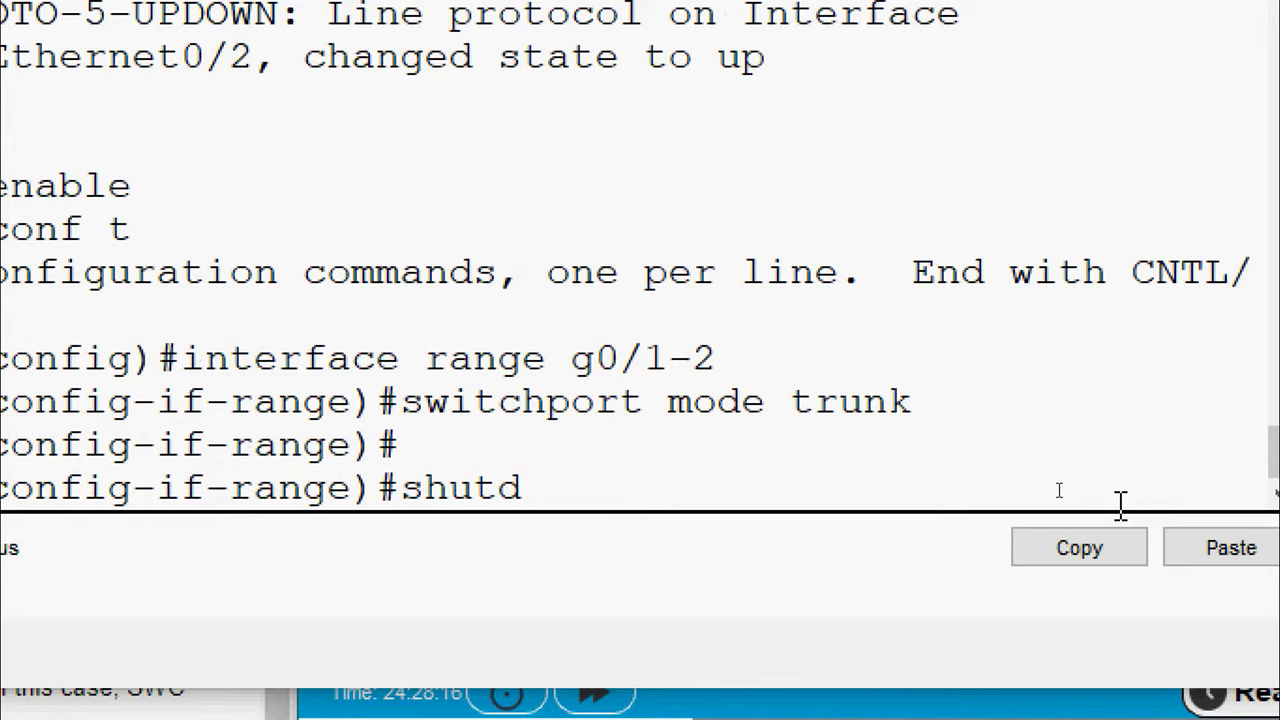
{"action": "type", "text": "own"}
{"action": "key", "text": "Return"}
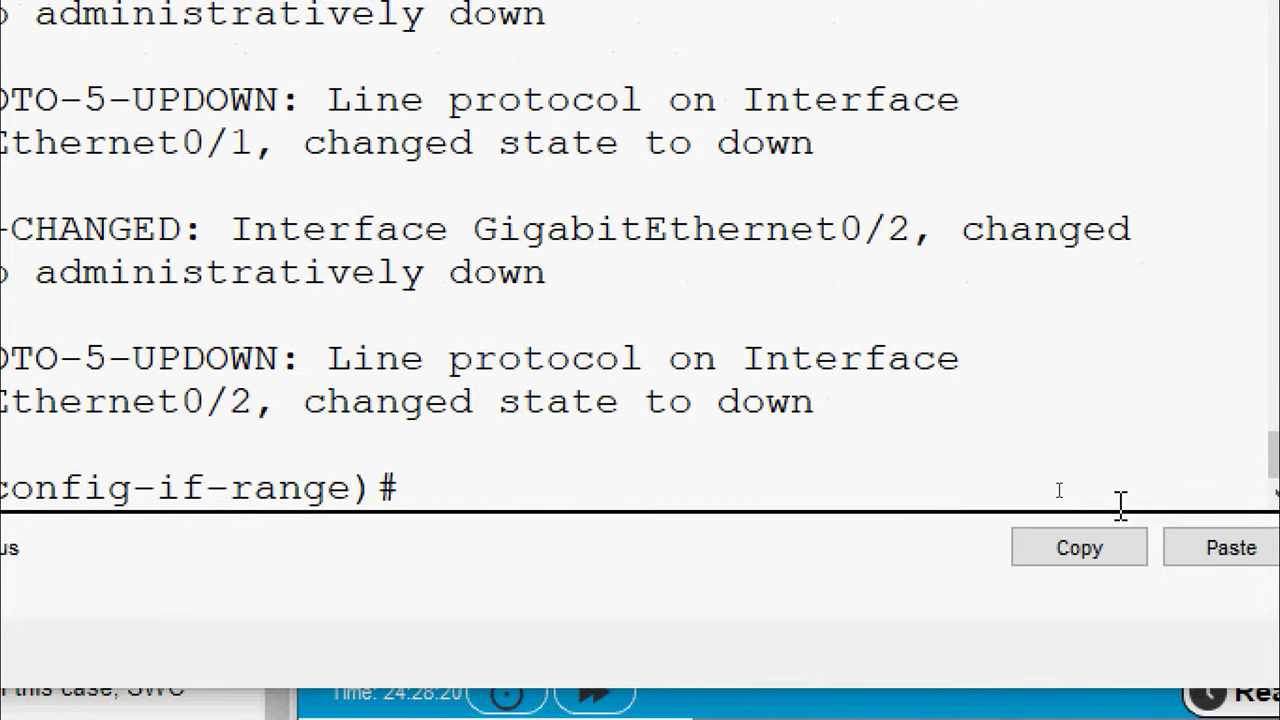
Assign SWB's g0/1-2 ports to PAgP EtherChannel 1 with channel-group 1 mode desirable and re-enable them with no shutdown.
{"action": "type", "text": "channel-grou"}
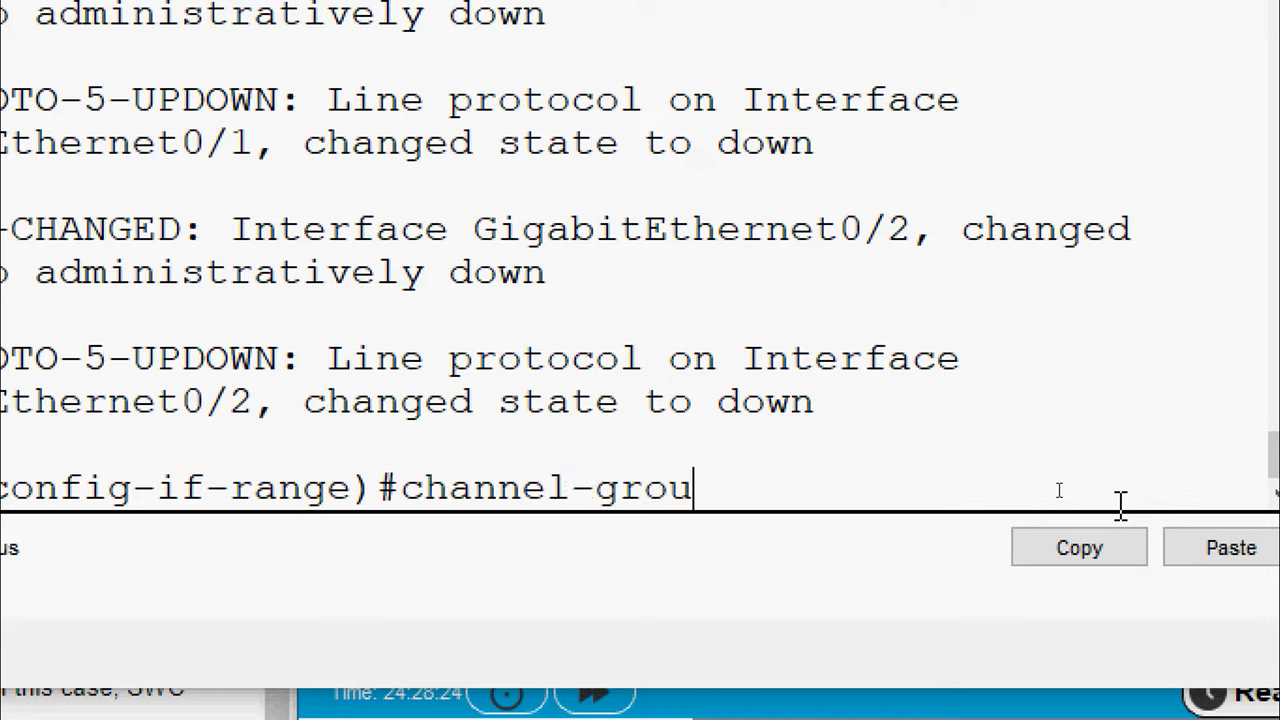
{"action": "type", "text": "p 1 mode "}
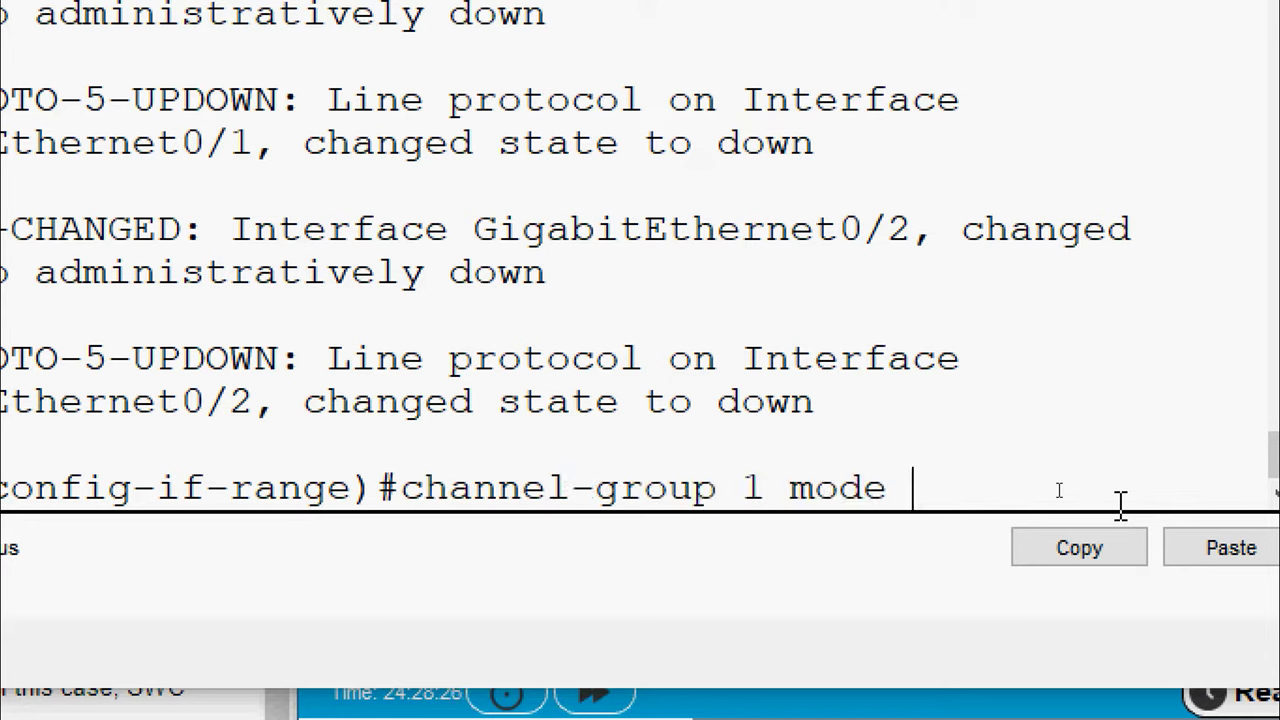
{"action": "type", "text": "desirable"}
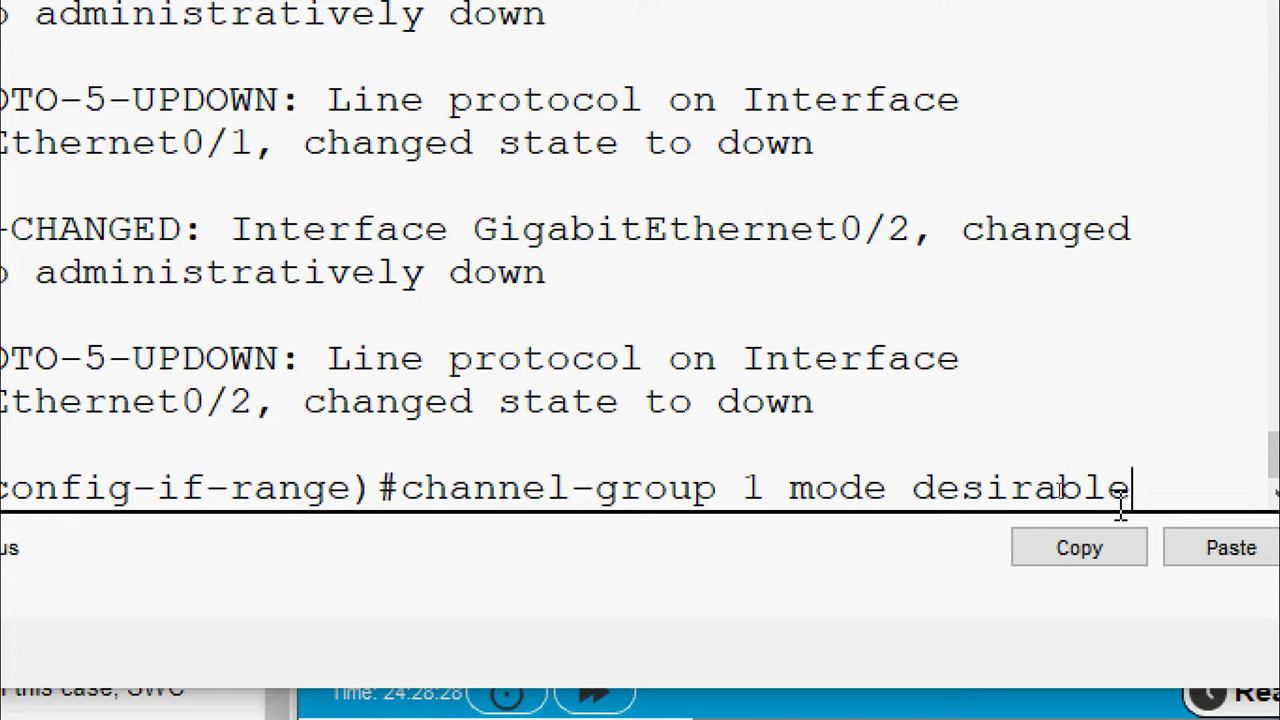
{"action": "key", "text": "Return"}
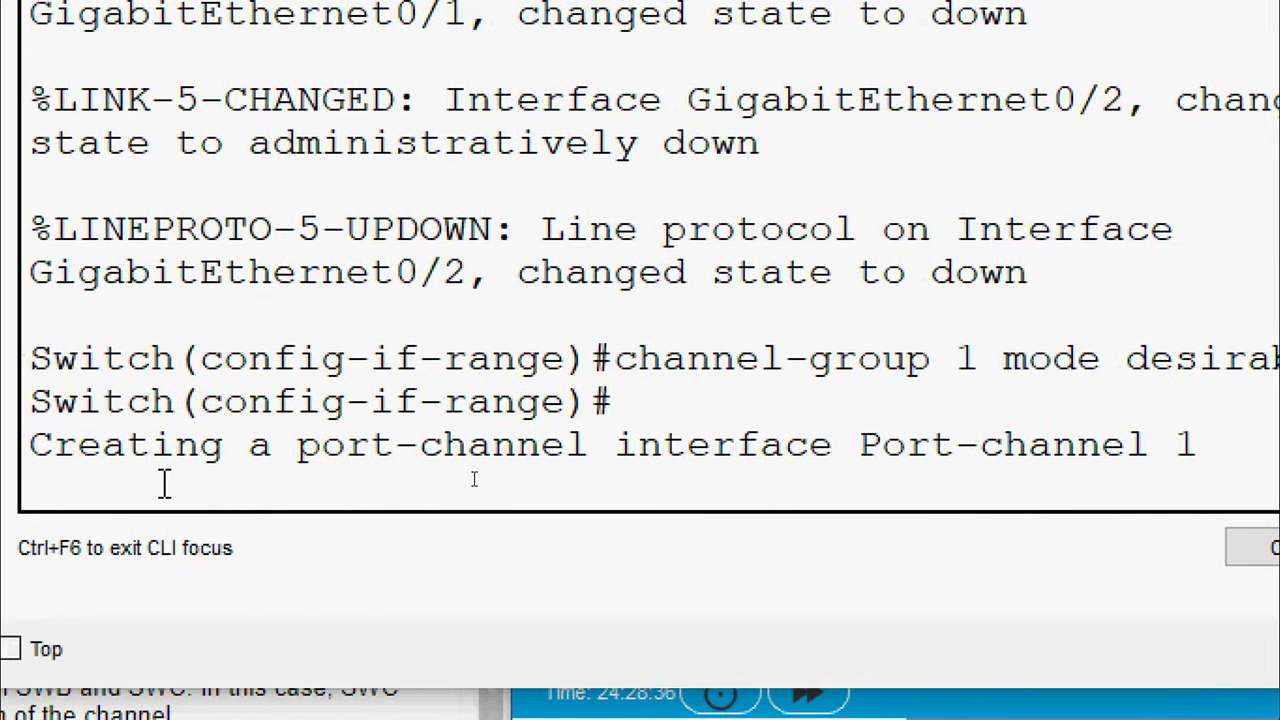
{"action": "key", "text": "Return"}
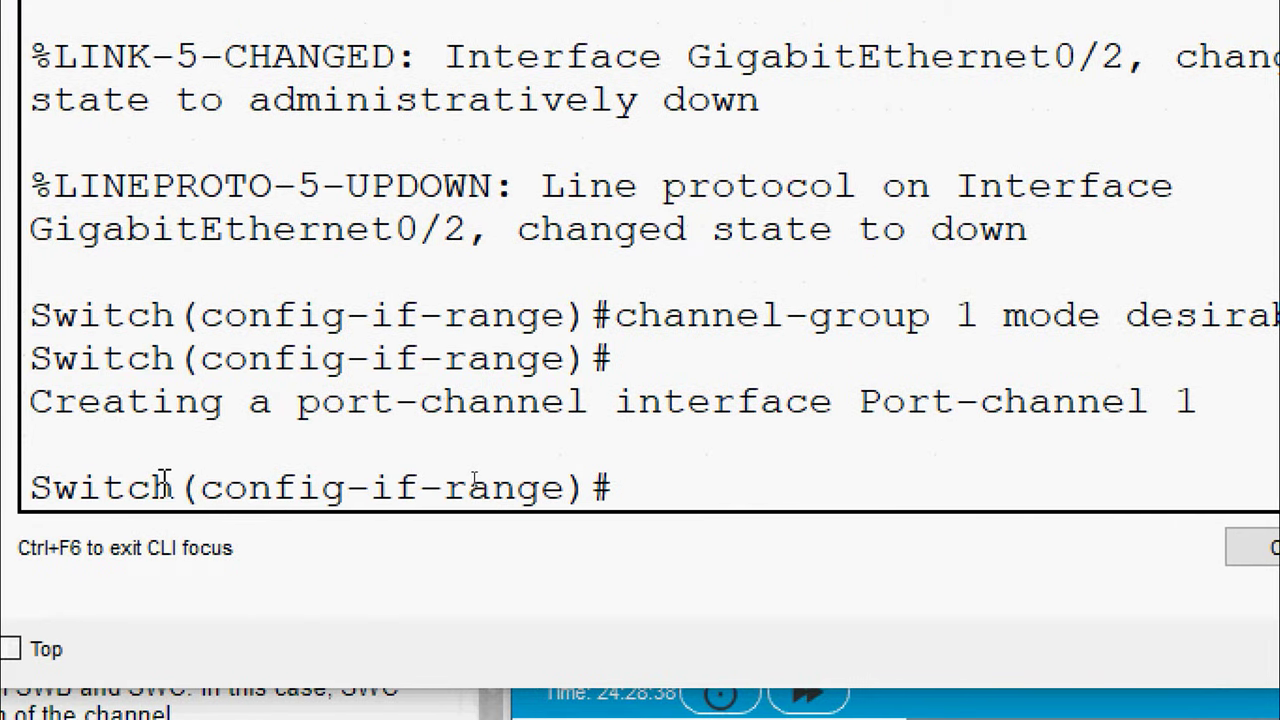
{"action": "type", "text": "no shutdown"}
{"action": "key", "text": "Return"}
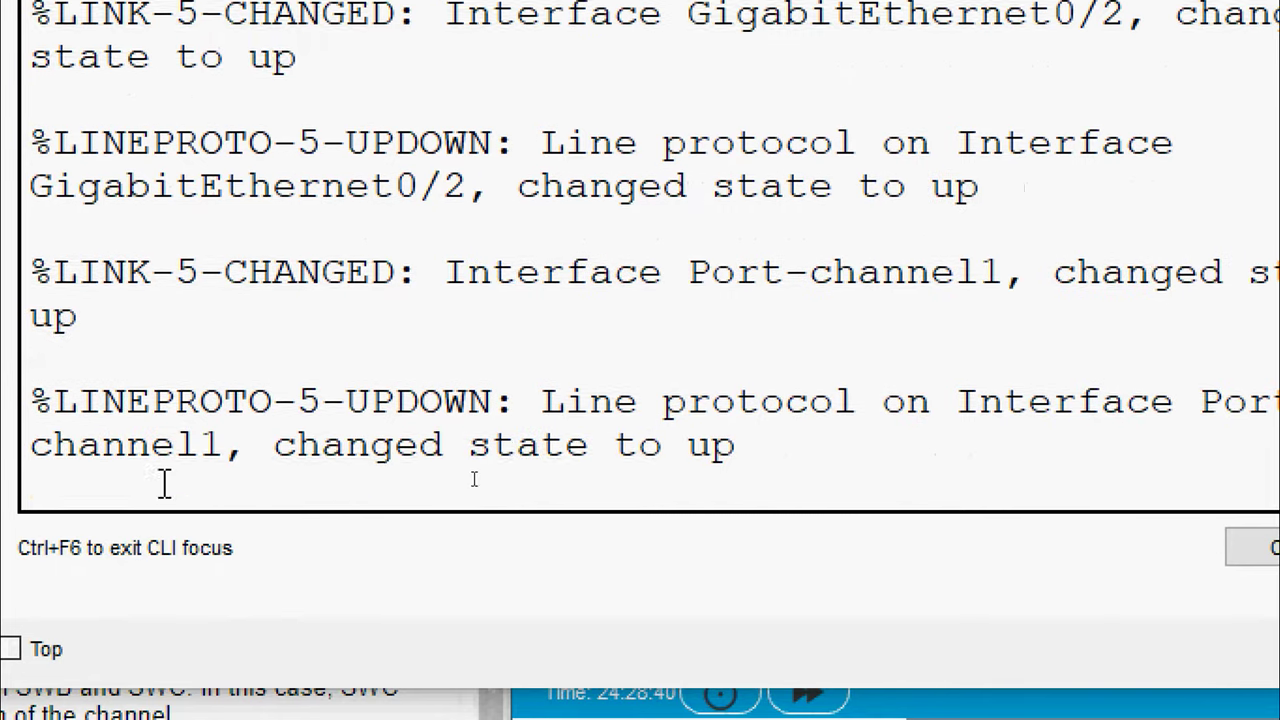
Exit the interface range on SWB, enter interface port-channel 1, make it a static trunk with switchport mode trunk, and close the SWB window.
{"action": "key", "text": "Return"}
{"action": "type", "text": "exit"}
{"action": "key", "text": "Return"}
{"action": "key", "text": "Return"}
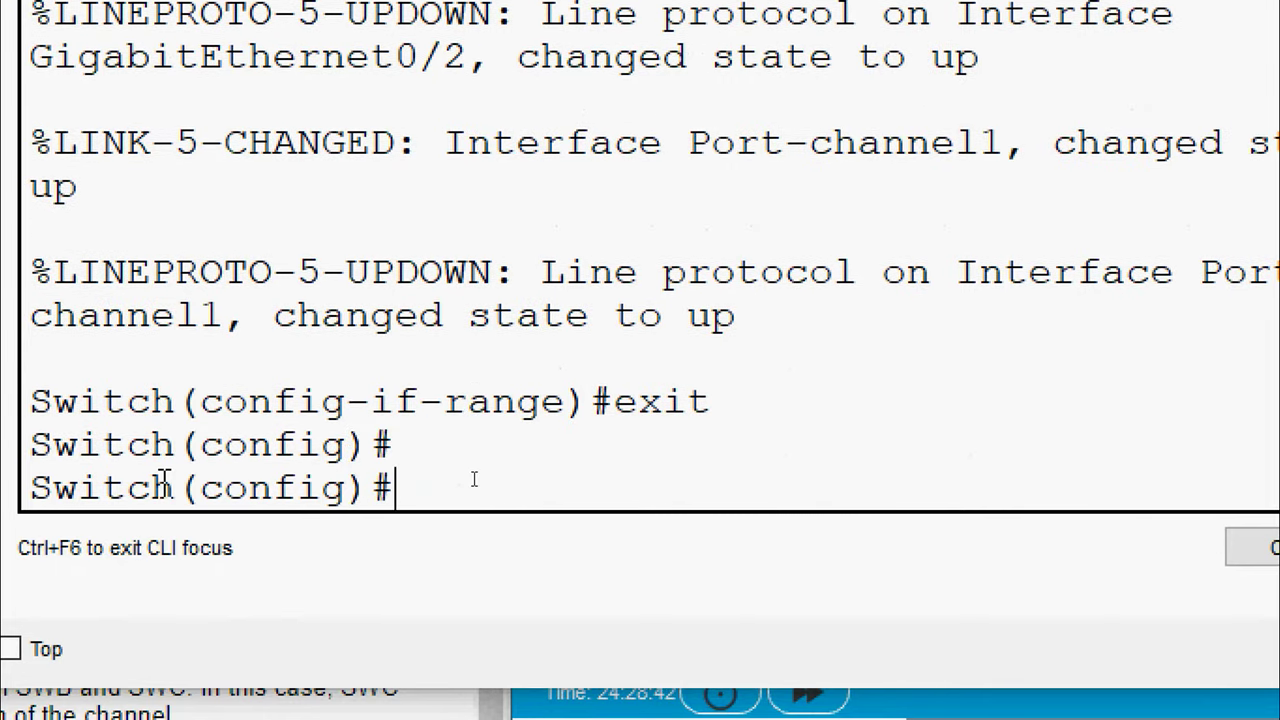
{"action": "type", "text": "interface p"}
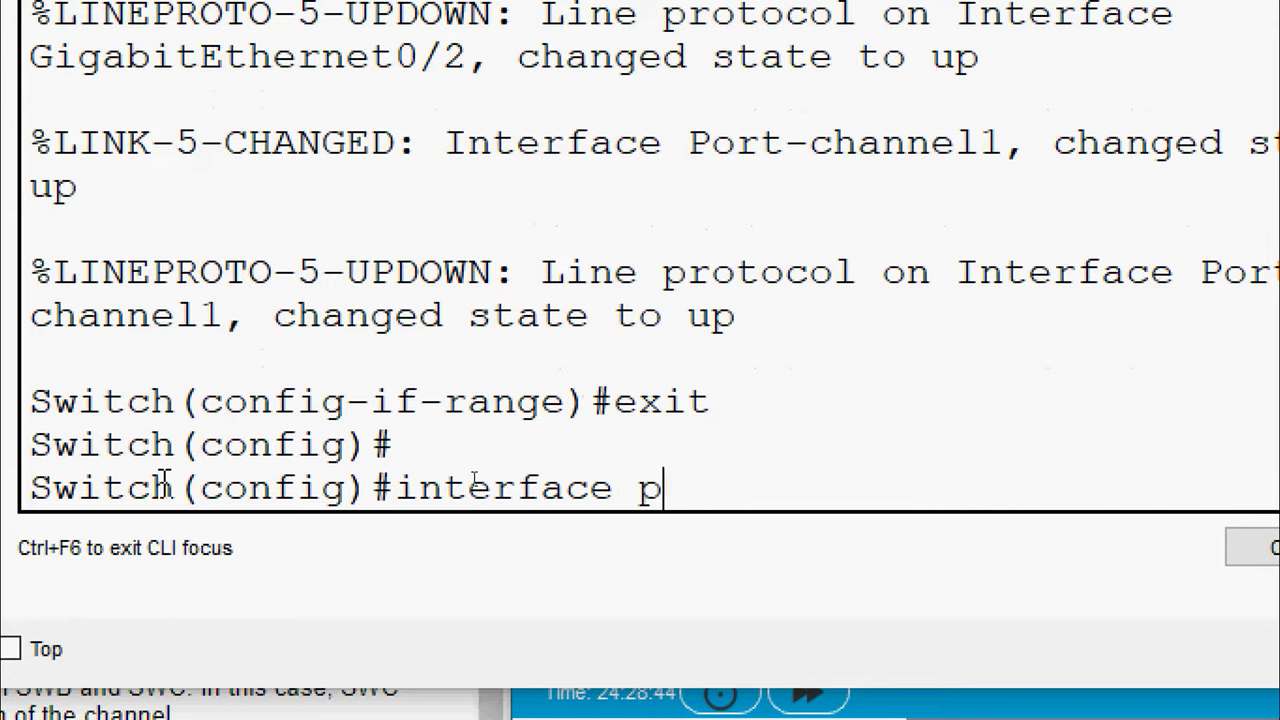
{"action": "type", "text": "ortcchannel 1"}
{"action": "key", "text": "Return"}
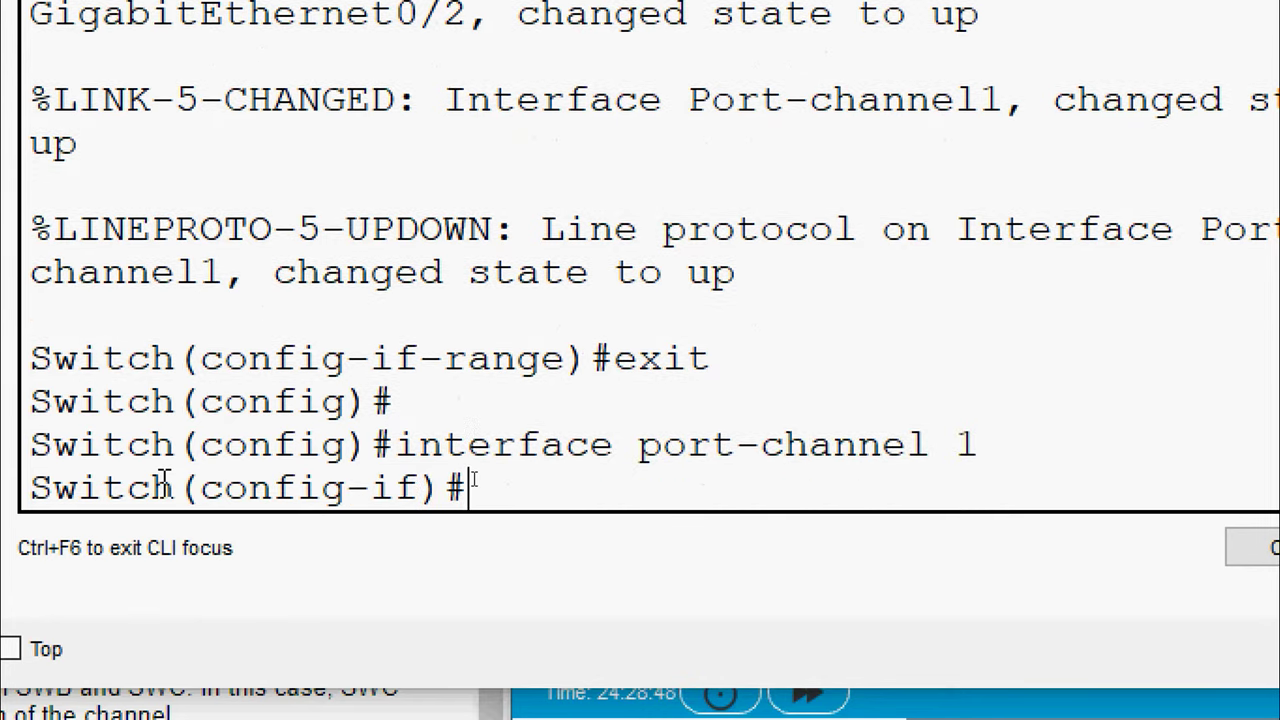
{"action": "type", "text": "switchport mdo"}
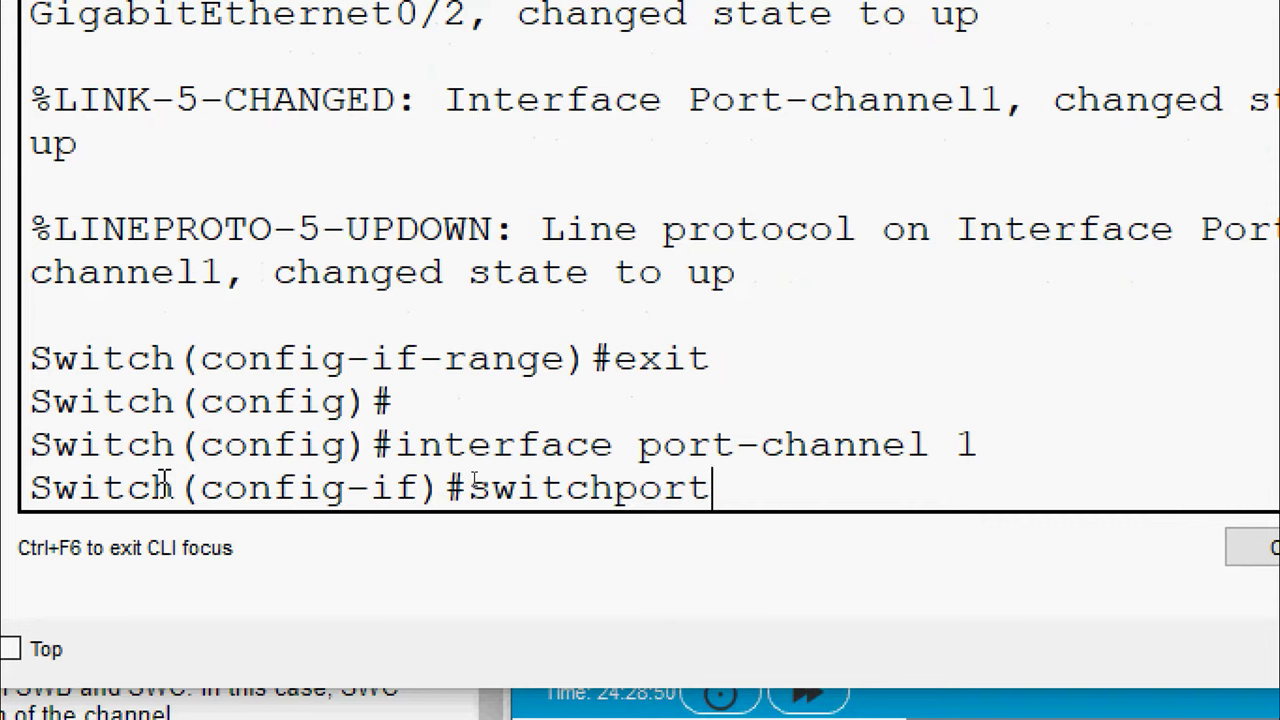
{"action": "key", "text": "BackSpace"}
{"action": "key", "text": "BackSpace"}
{"action": "type", "text": "ode trunk"}
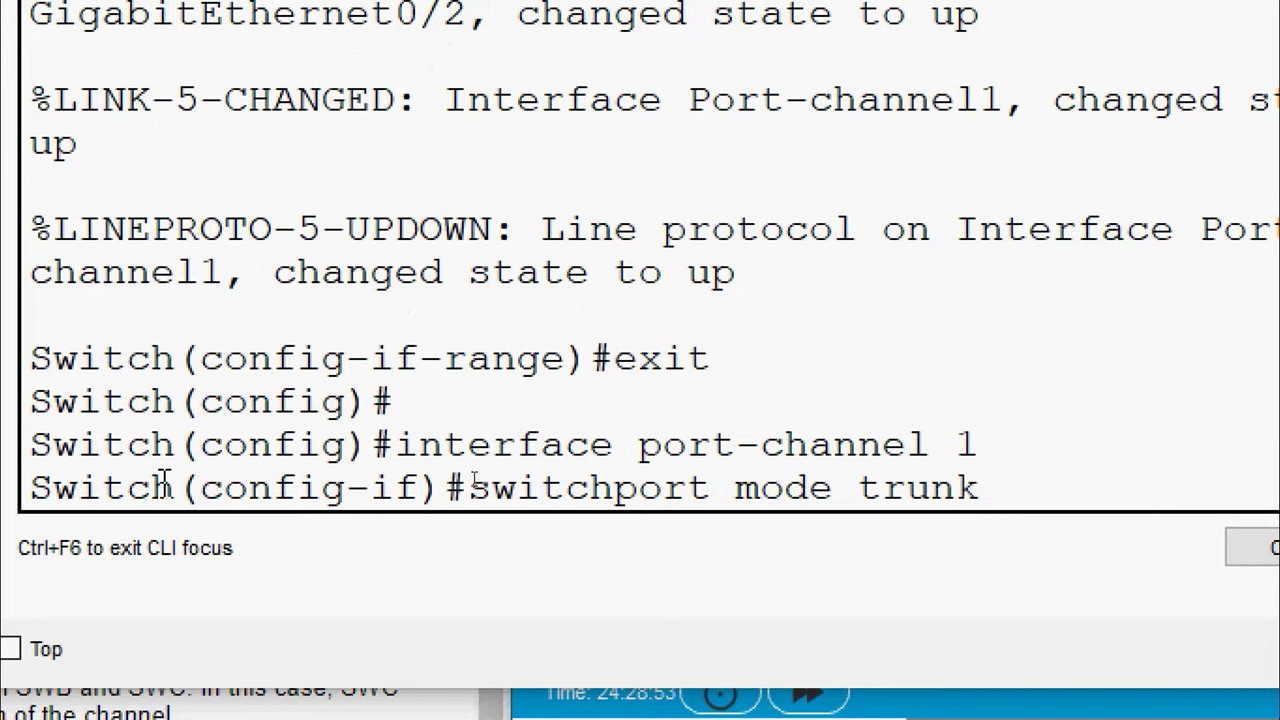
{"action": "key", "text": "Return"}
{"action": "key", "text": "Return"}
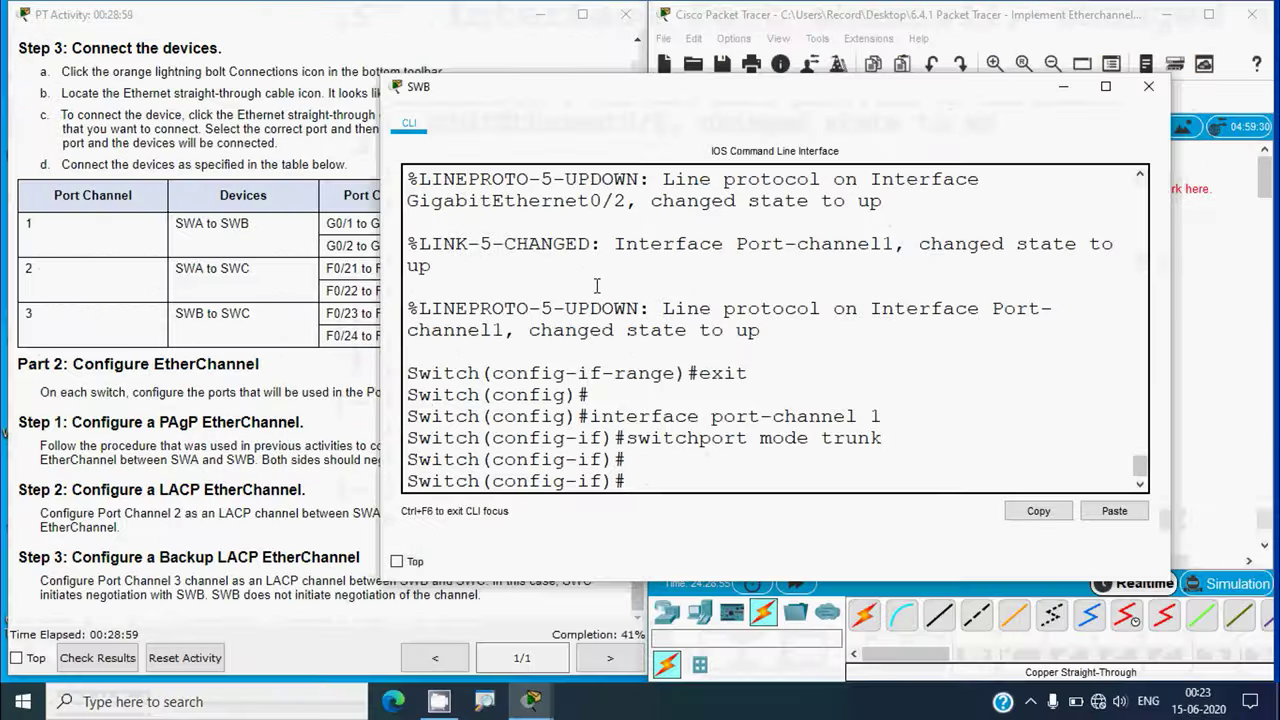
{"action": "left_click", "coordinate": [1148, 86]}
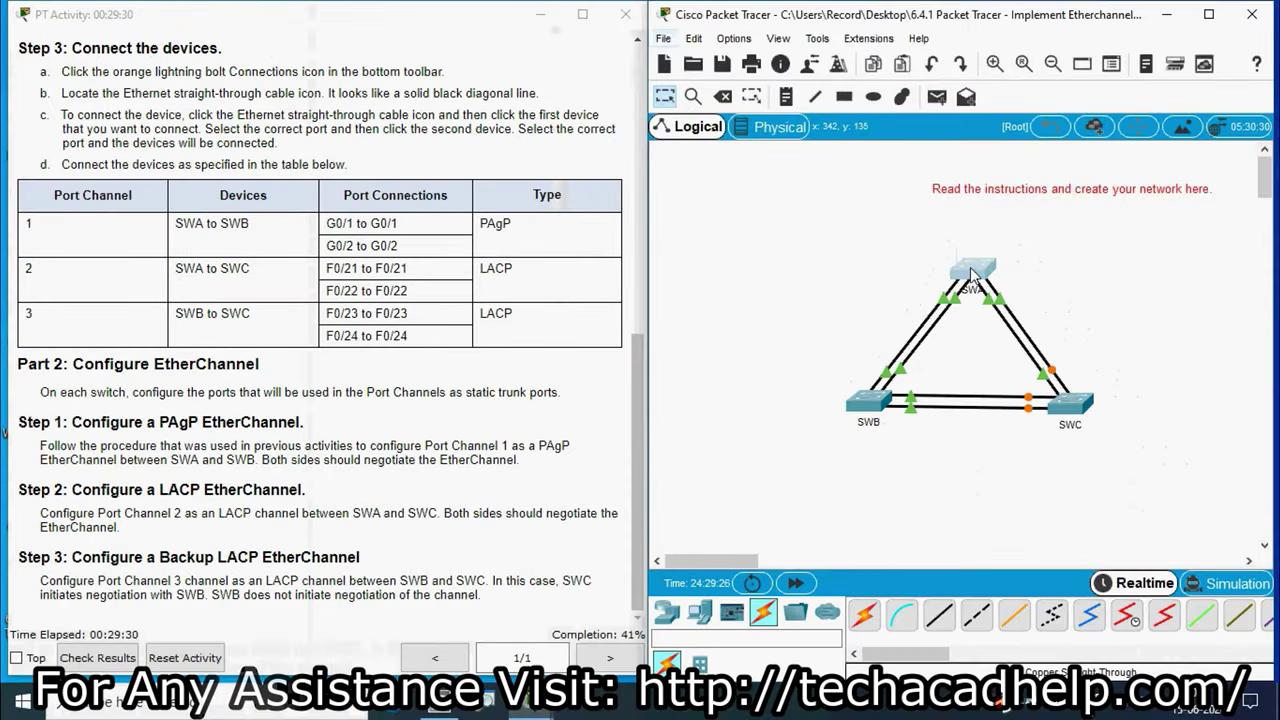
Open SWA's command line, leave configuration mode with end, and display the EtherChannel status with show etherchannel summary.
{"action": "left_click", "coordinate": [970, 272]}
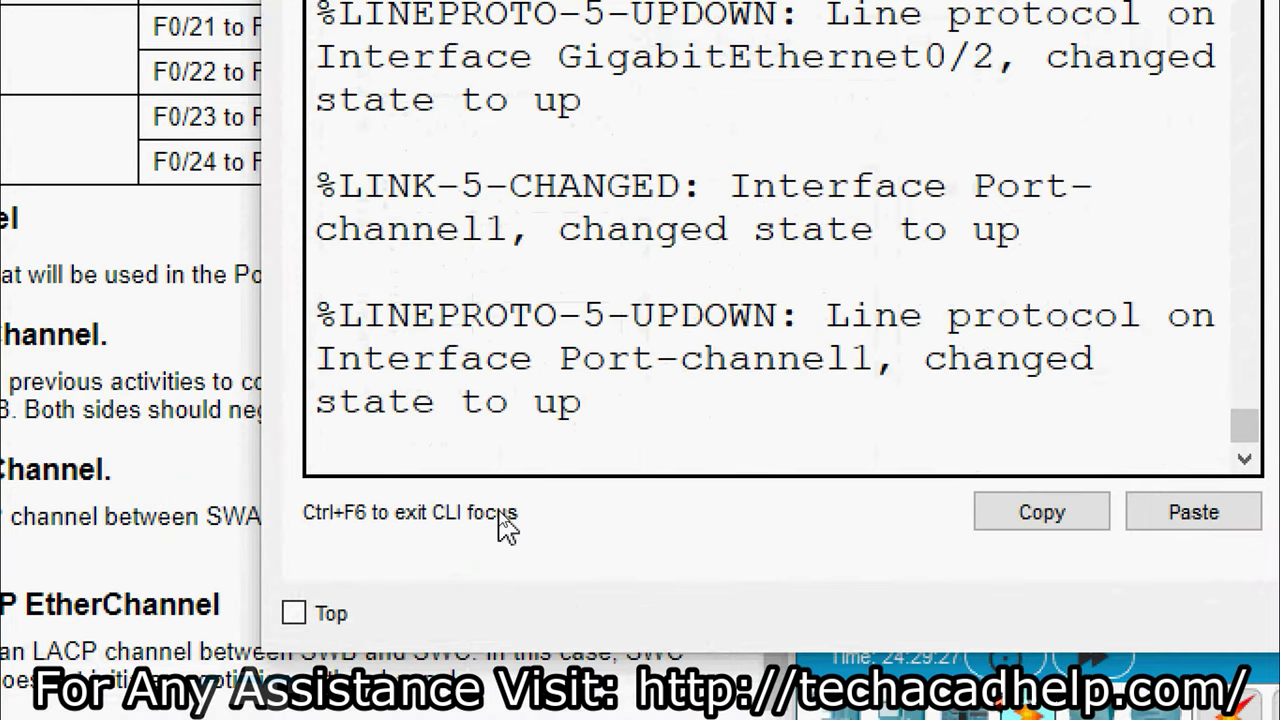
{"action": "key", "text": "Return"}
{"action": "type", "text": "end"}
{"action": "key", "text": "Return"}
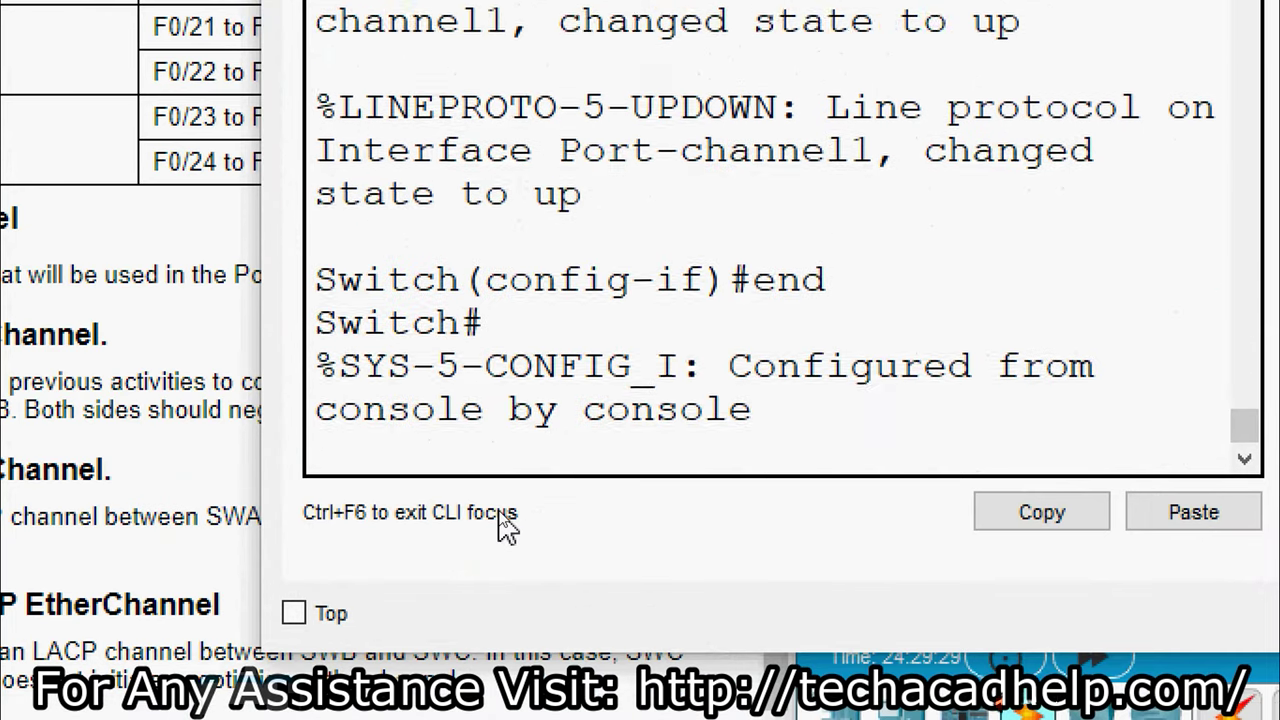
{"action": "type", "text": "show"}
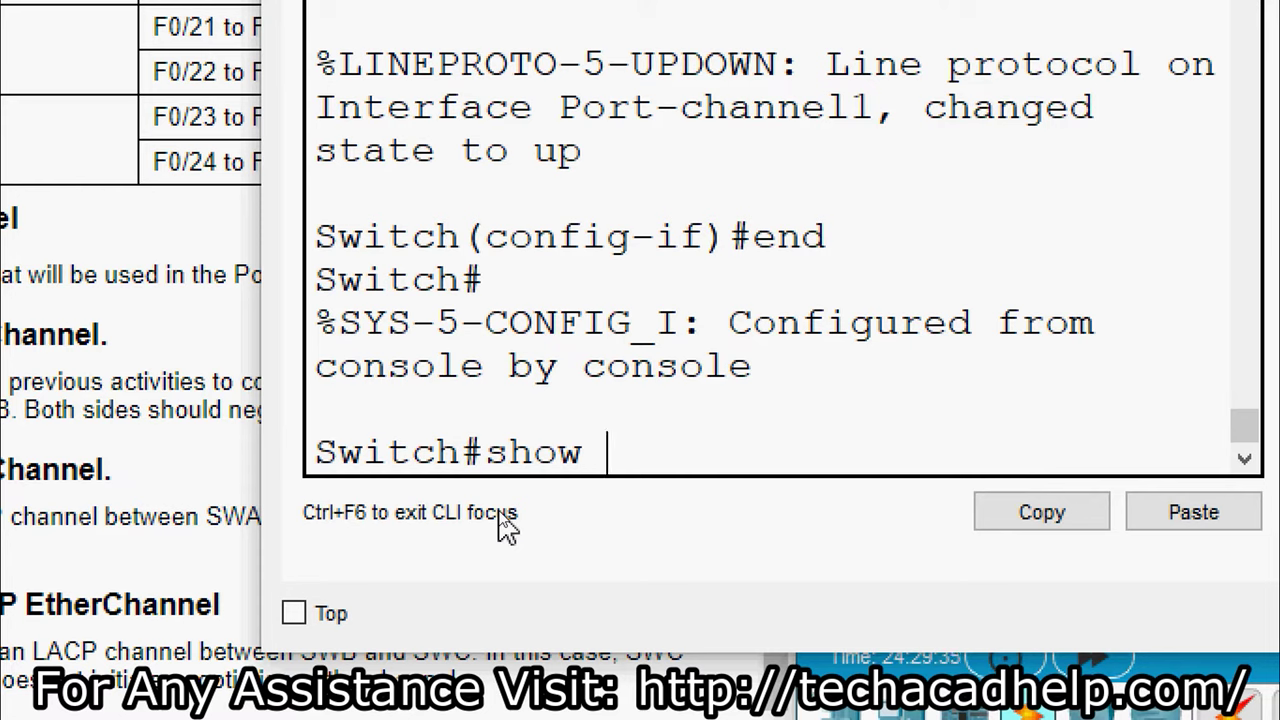
{"action": "type", "text": " etherchann"}
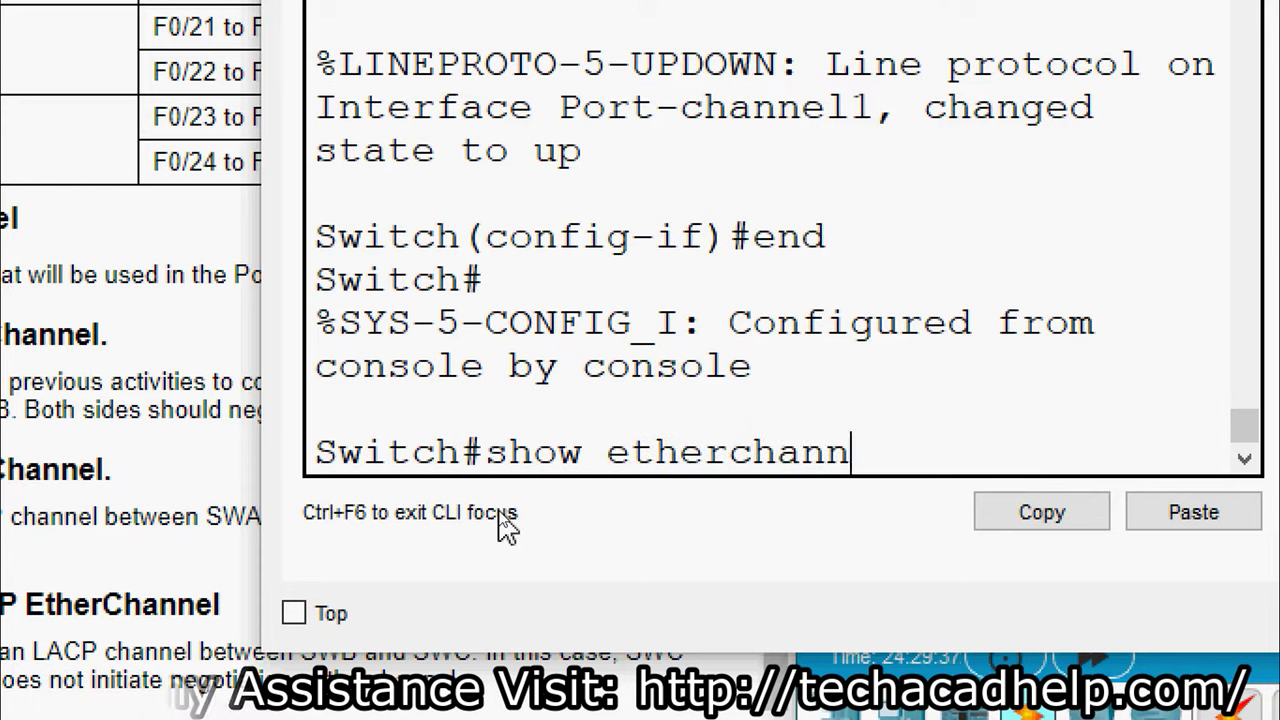
{"action": "type", "text": "el sum"}
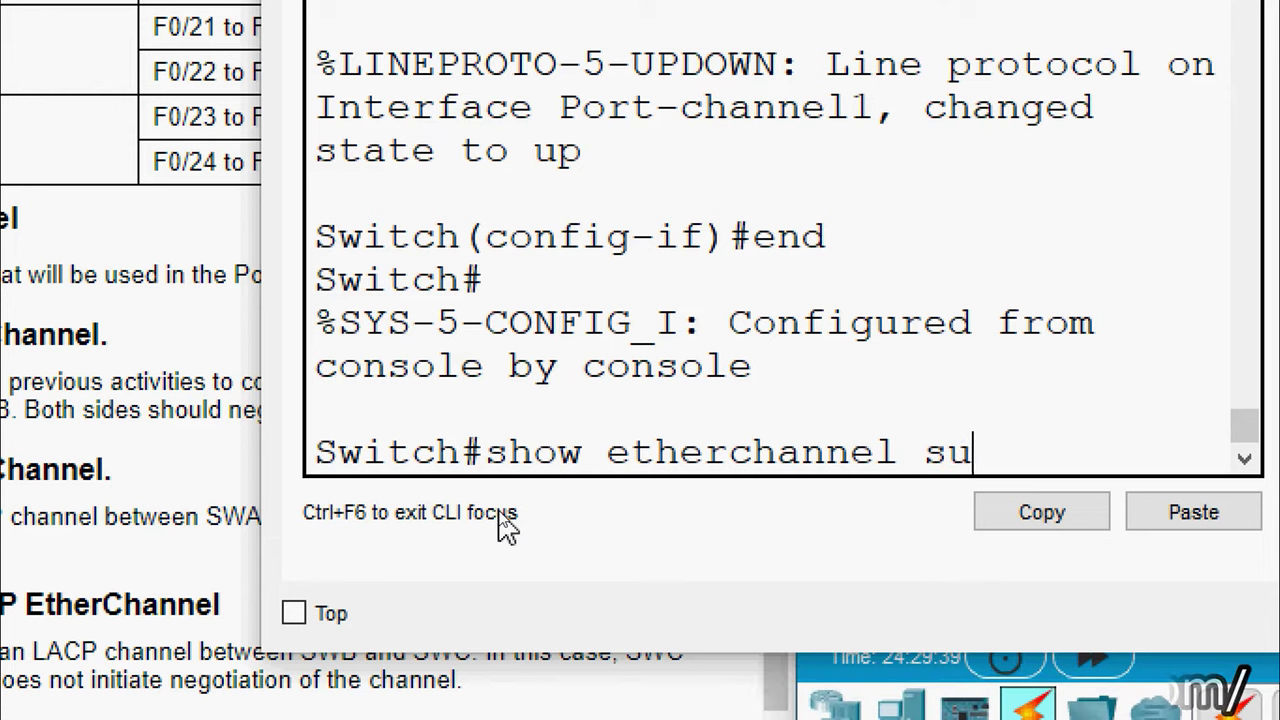
{"action": "type", "text": "mary"}
{"action": "key", "text": "Return"}
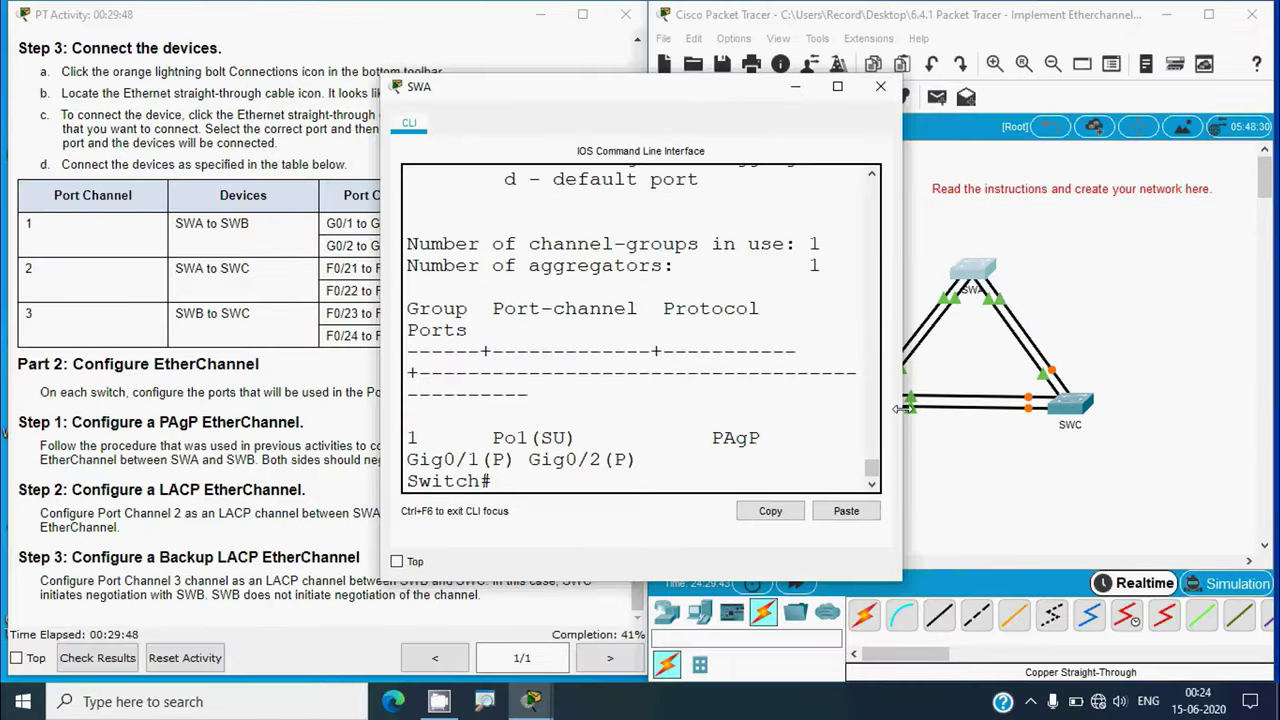
Widen SWA's command line window and examine the port-channel, protocol and ports entries for group 1 against the flag legend.
{"action": "left_click_drag", "start_coordinate": [903, 408], "coordinate": [1188, 420]}
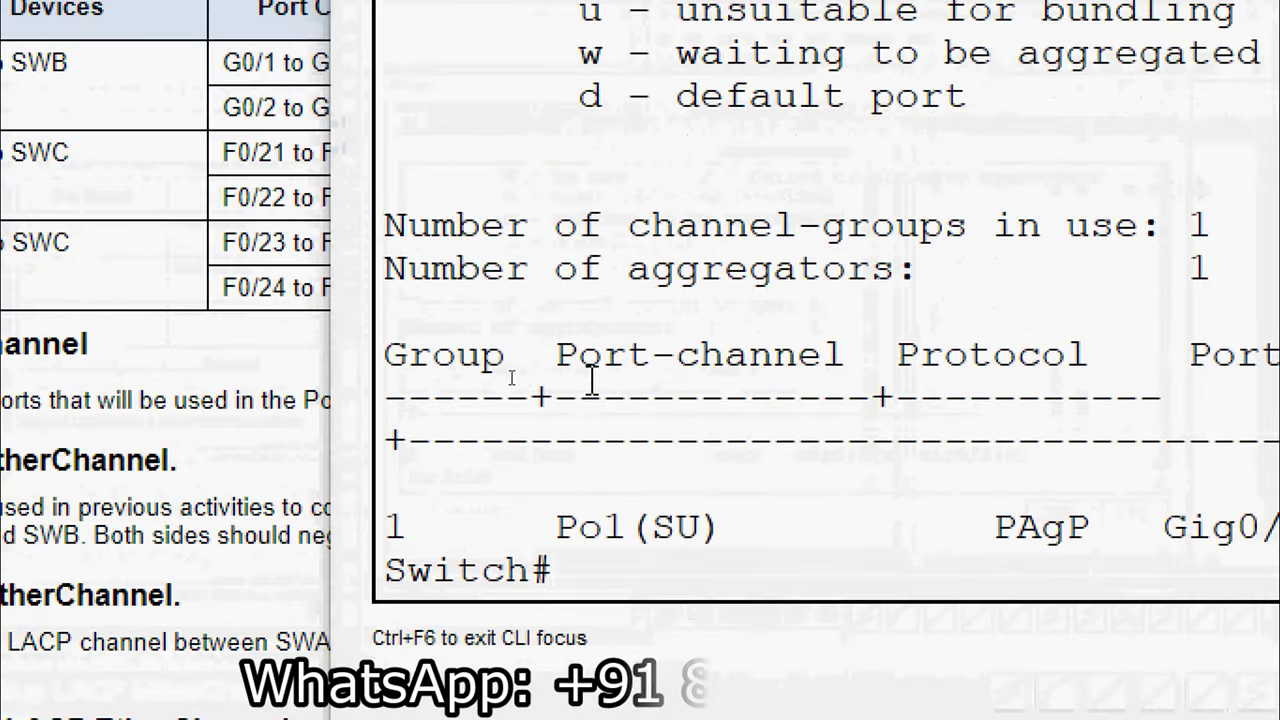
{"action": "left_click_drag", "start_coordinate": [555, 527], "coordinate": [705, 527]}
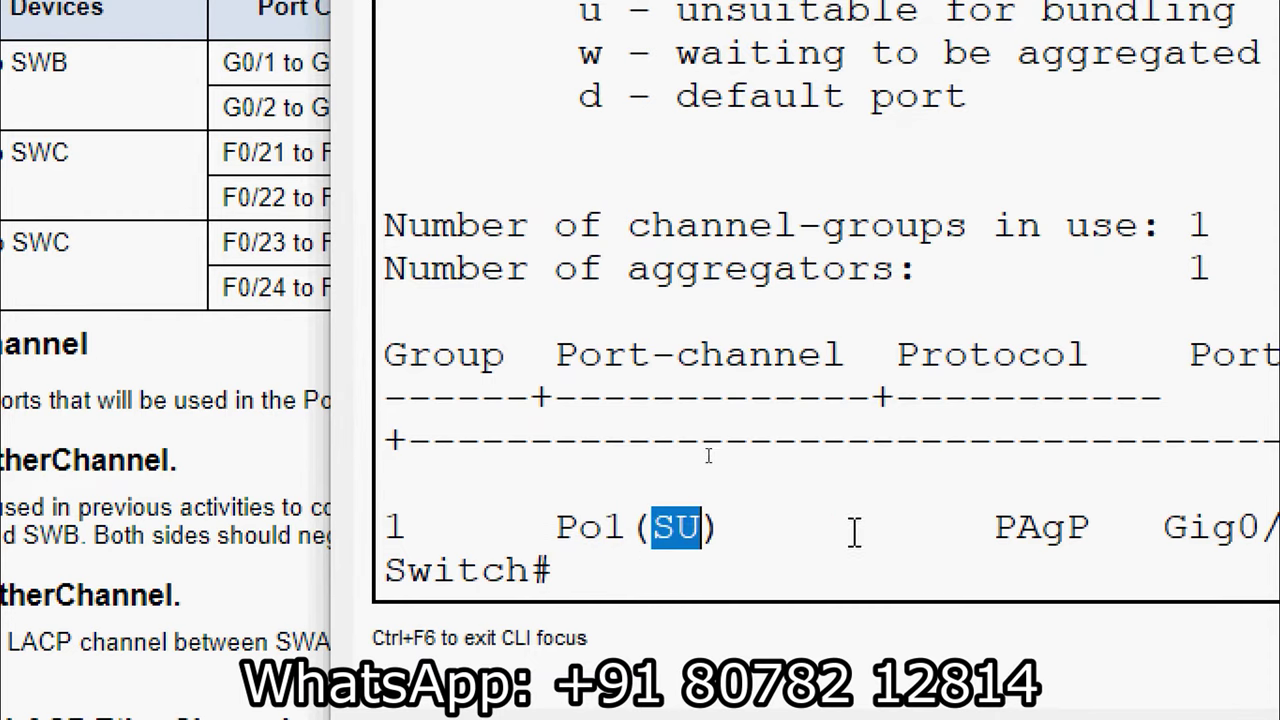
{"action": "left_click_drag", "start_coordinate": [866, 527], "coordinate": [745, 527]}
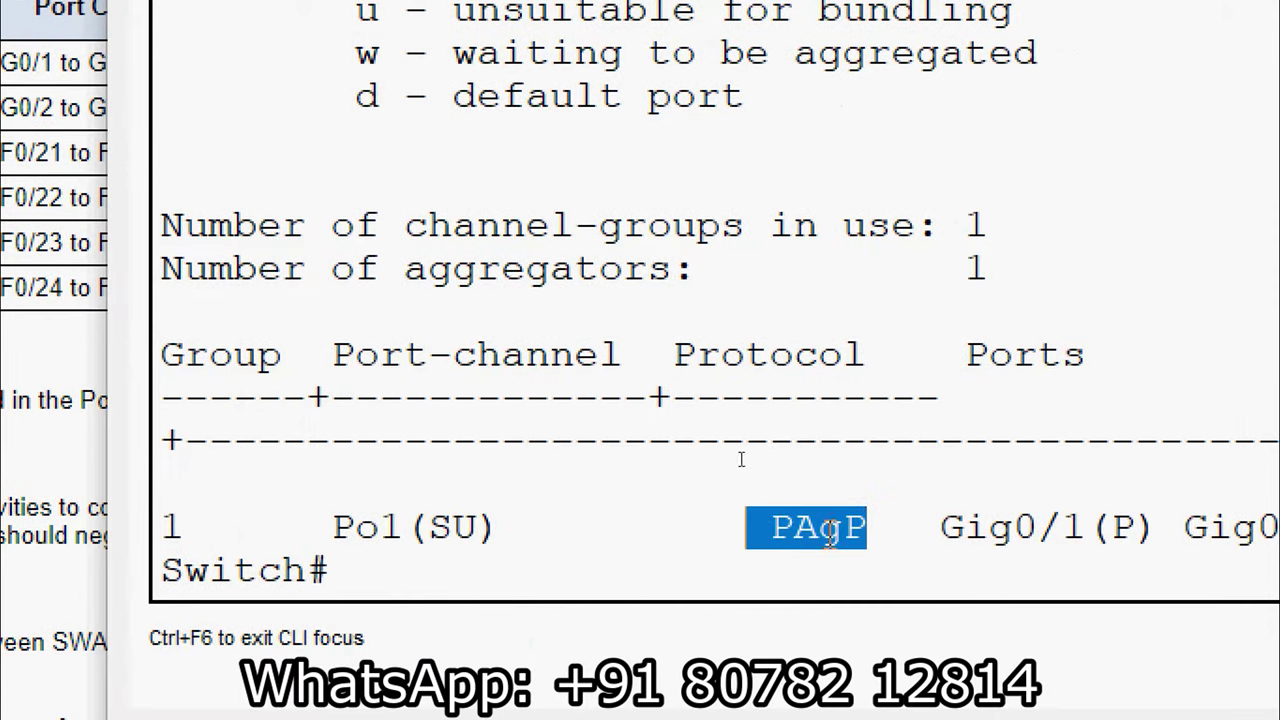
{"action": "left_click_drag", "start_coordinate": [745, 357], "coordinate": [866, 357]}
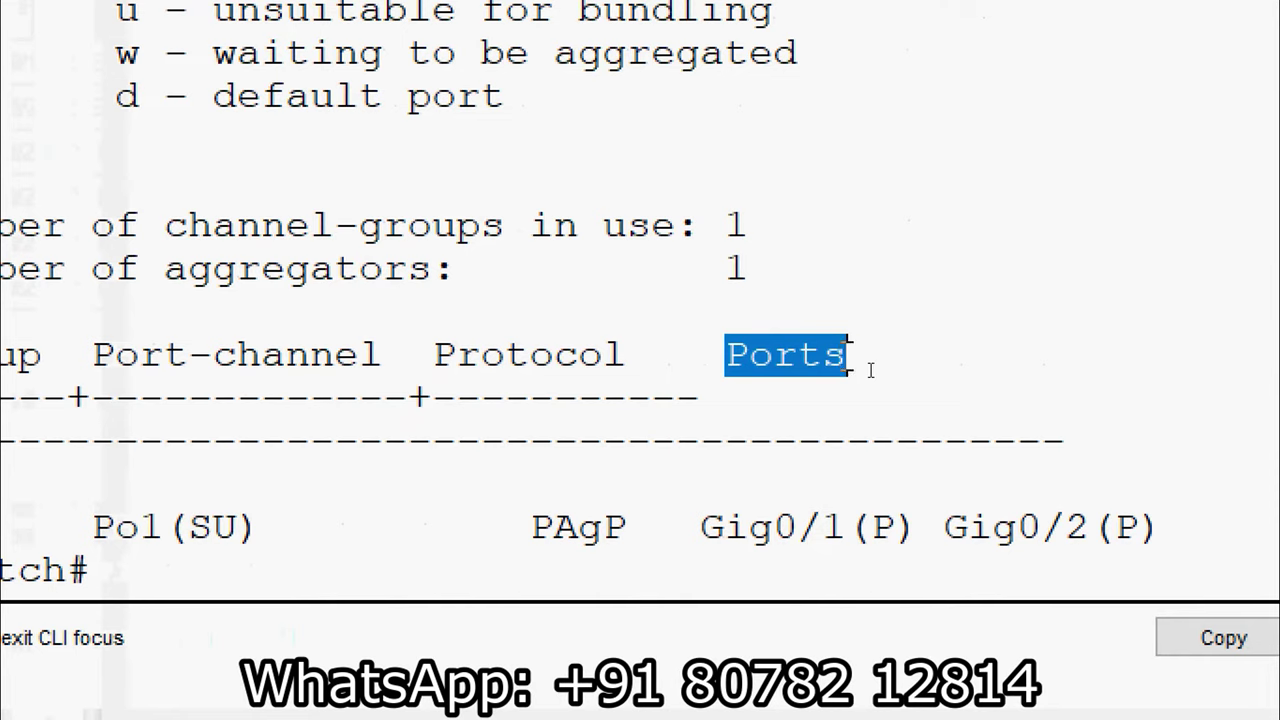
{"action": "left_click_drag", "start_coordinate": [700, 527], "coordinate": [846, 530]}
{"action": "left_click_drag", "start_coordinate": [944, 530], "coordinate": [1100, 530]}
{"action": "left_click", "coordinate": [1130, 528]}
{"action": "left_click", "coordinate": [1080, 530]}
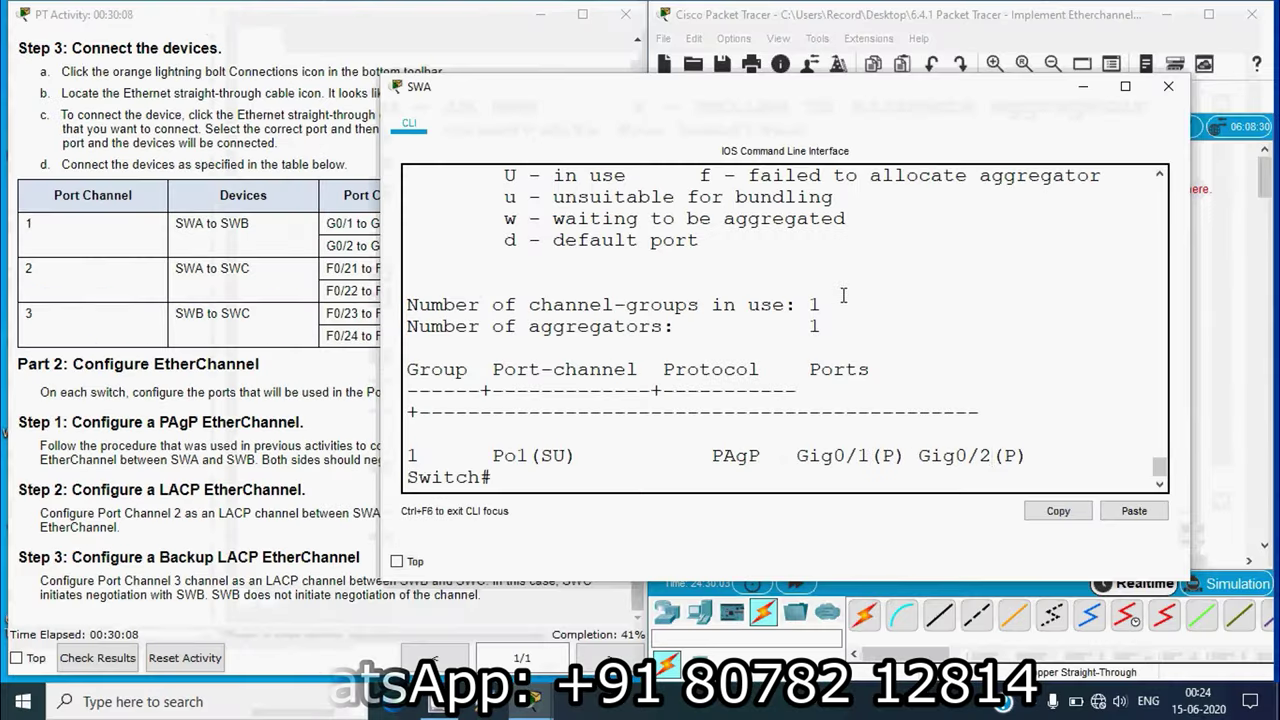
{"action": "scroll", "coordinate": [843, 296], "scroll_direction": "up", "scroll_amount": 3}
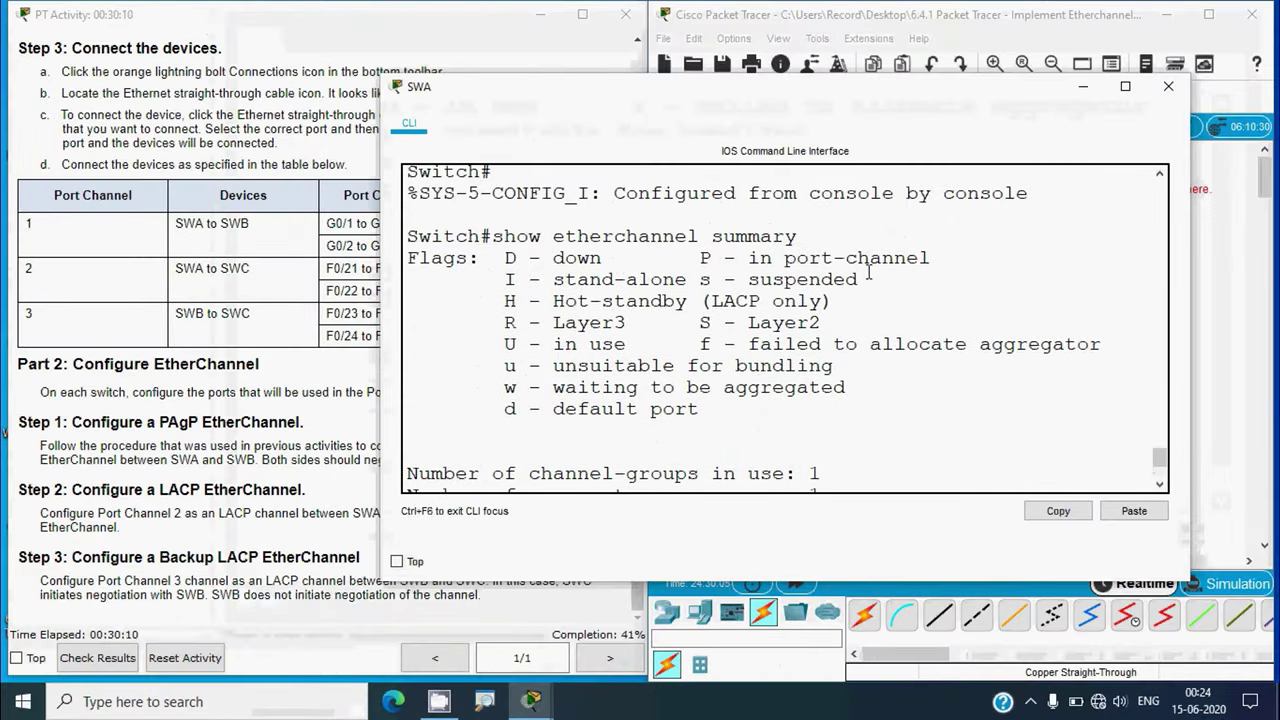
{"action": "scroll", "coordinate": [751, 349], "scroll_direction": "down", "scroll_amount": 3}
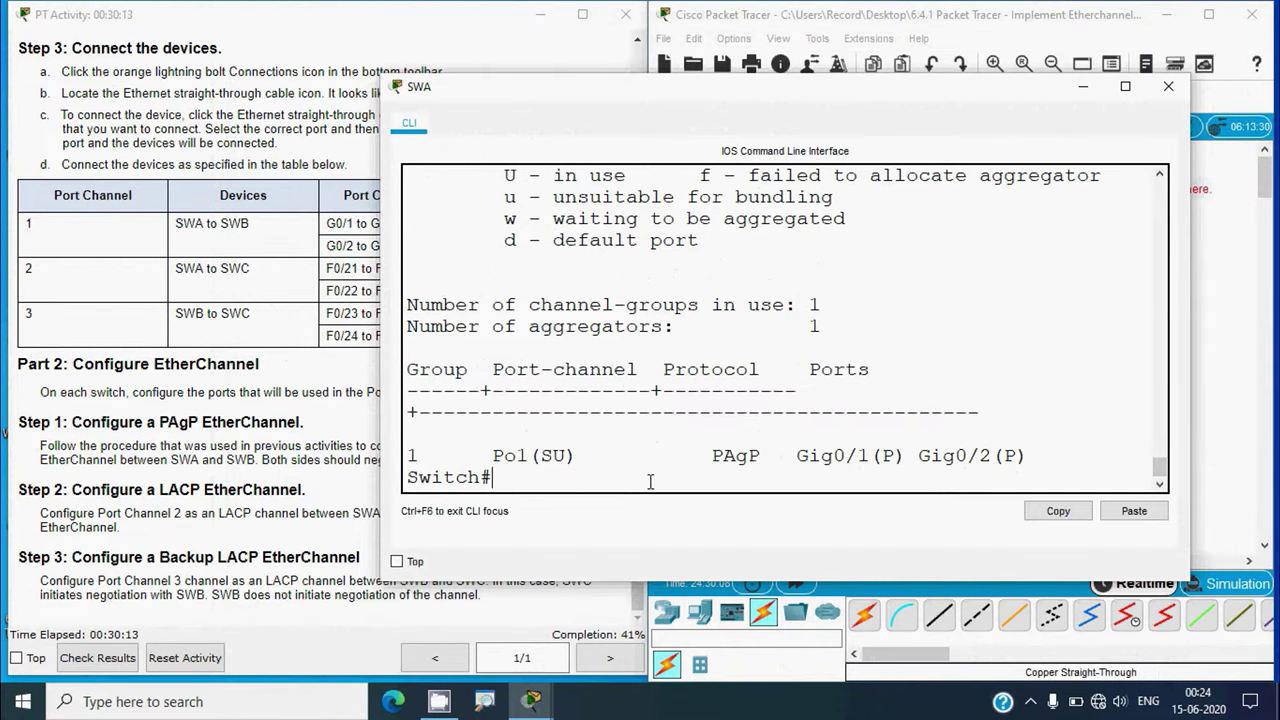
Run show interface trunk on SWA, examine Po1's mode, encapsulation, status and native VLAN, and close the SWA window.
{"action": "type", "text": "show interface"}
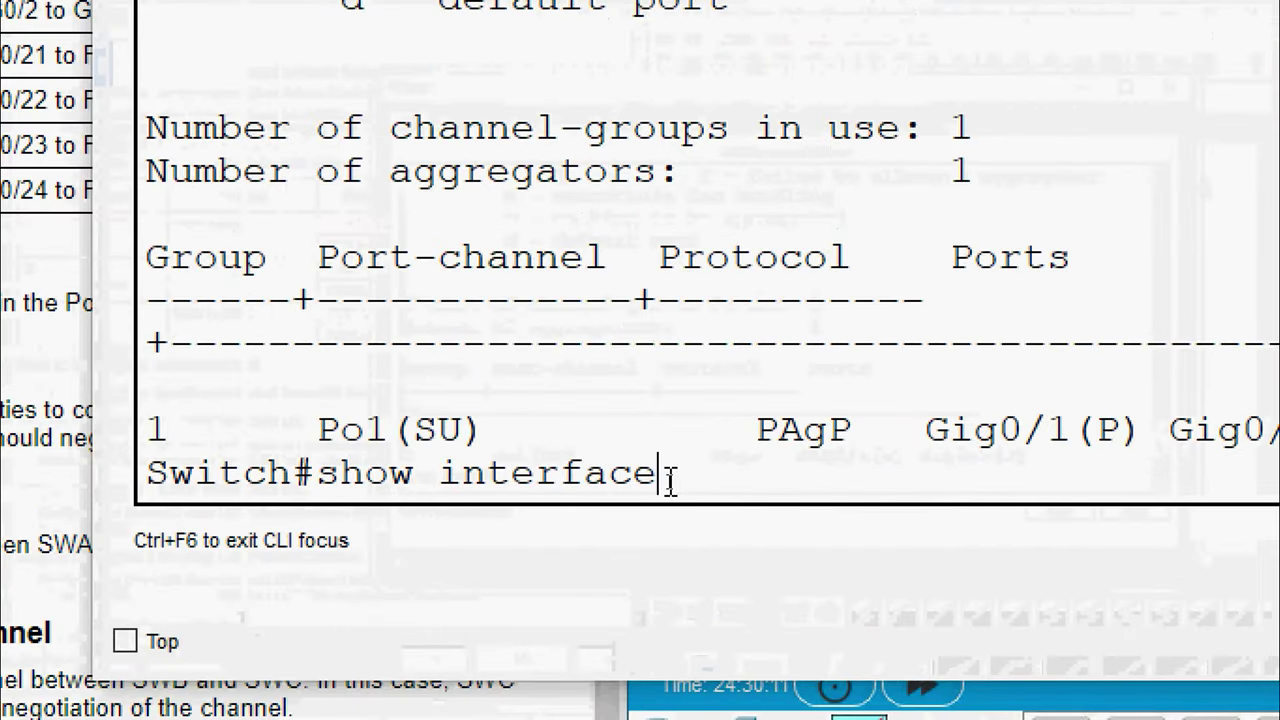
{"action": "type", "text": " trunk"}
{"action": "key", "text": "Return"}
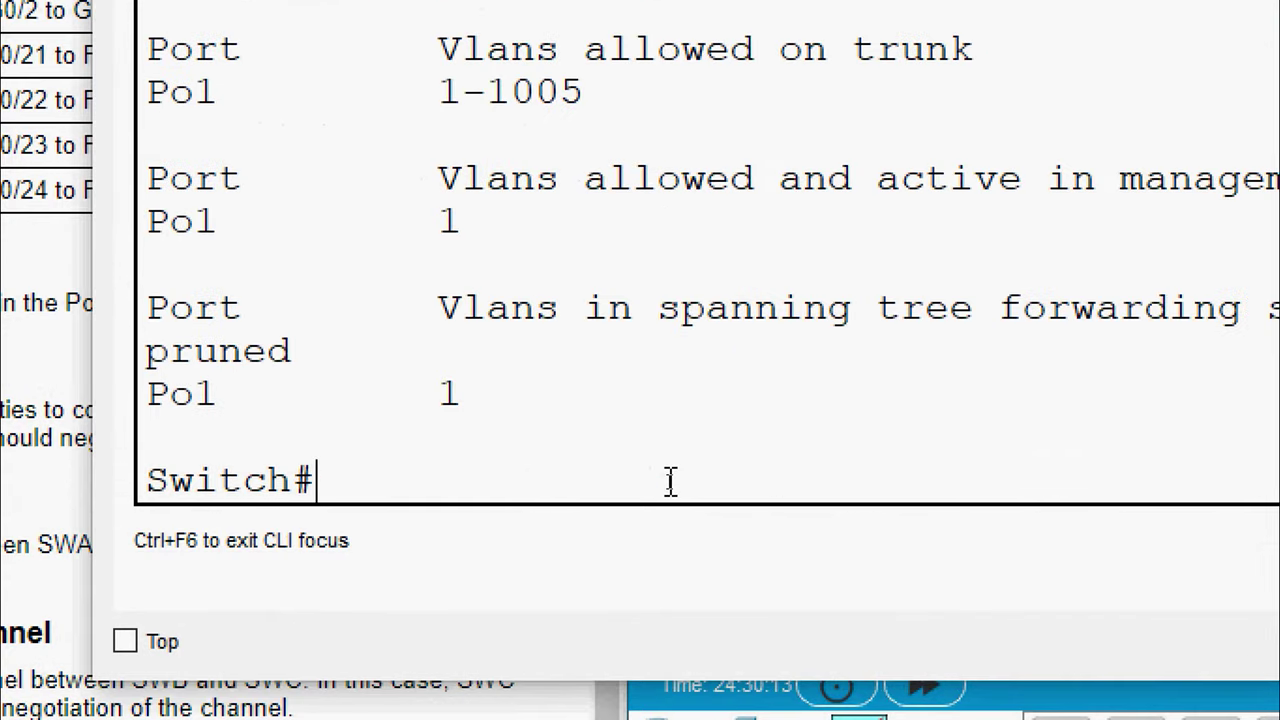
{"action": "scroll", "coordinate": [335, 299], "scroll_direction": "up", "scroll_amount": 3}
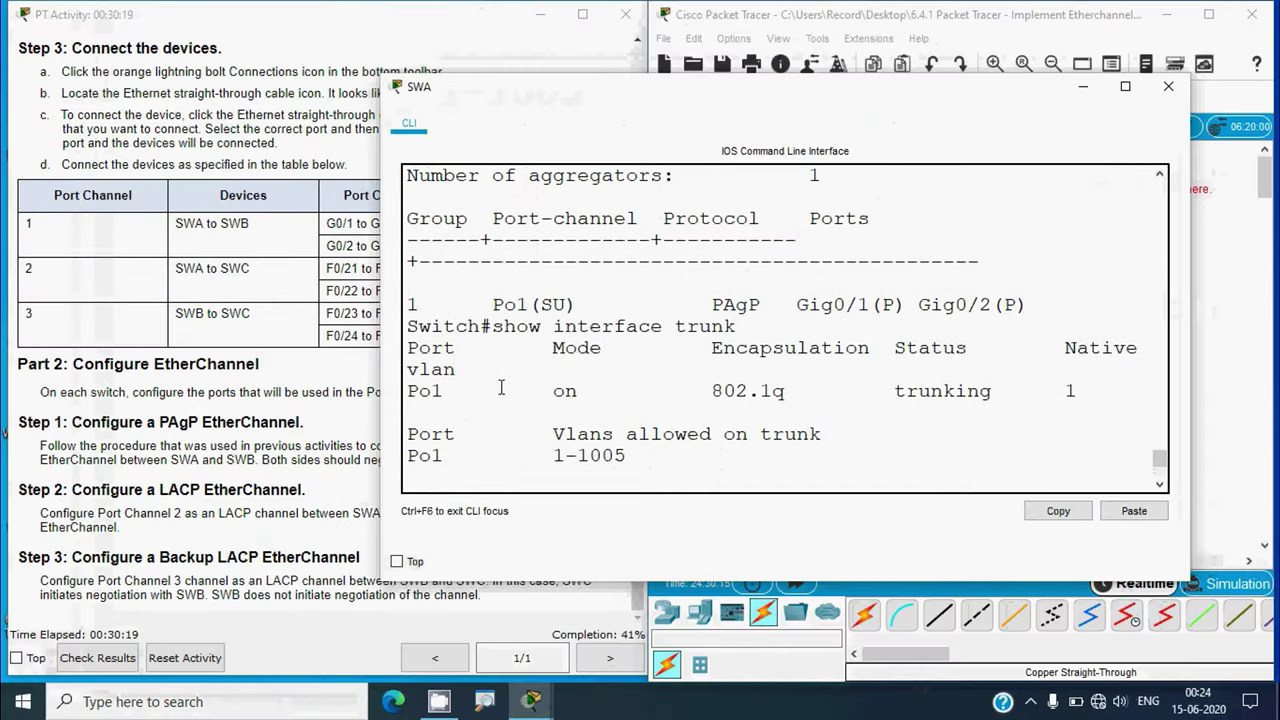
{"action": "double_click", "coordinate": [442, 393]}
{"action": "left_click_drag", "start_coordinate": [580, 395], "coordinate": [527, 391]}
{"action": "left_click_drag", "start_coordinate": [696, 393], "coordinate": [801, 397]}
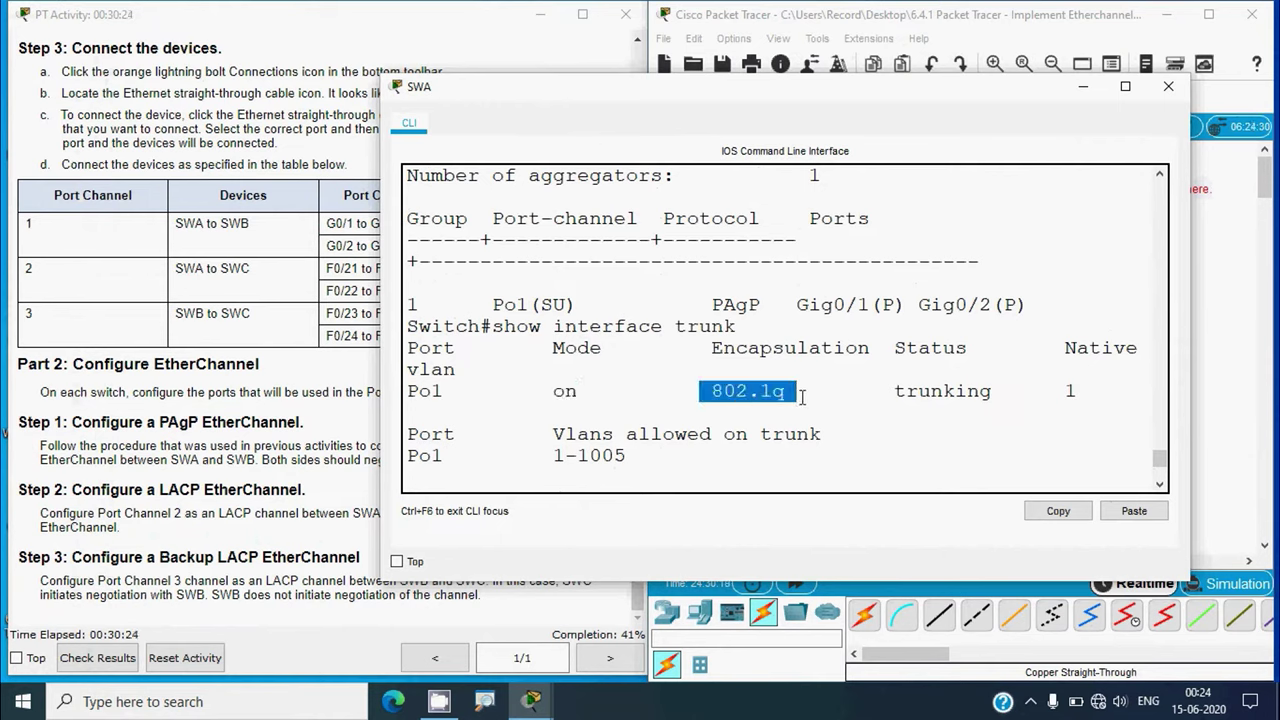
{"action": "left_click_drag", "start_coordinate": [878, 400], "coordinate": [1082, 390]}
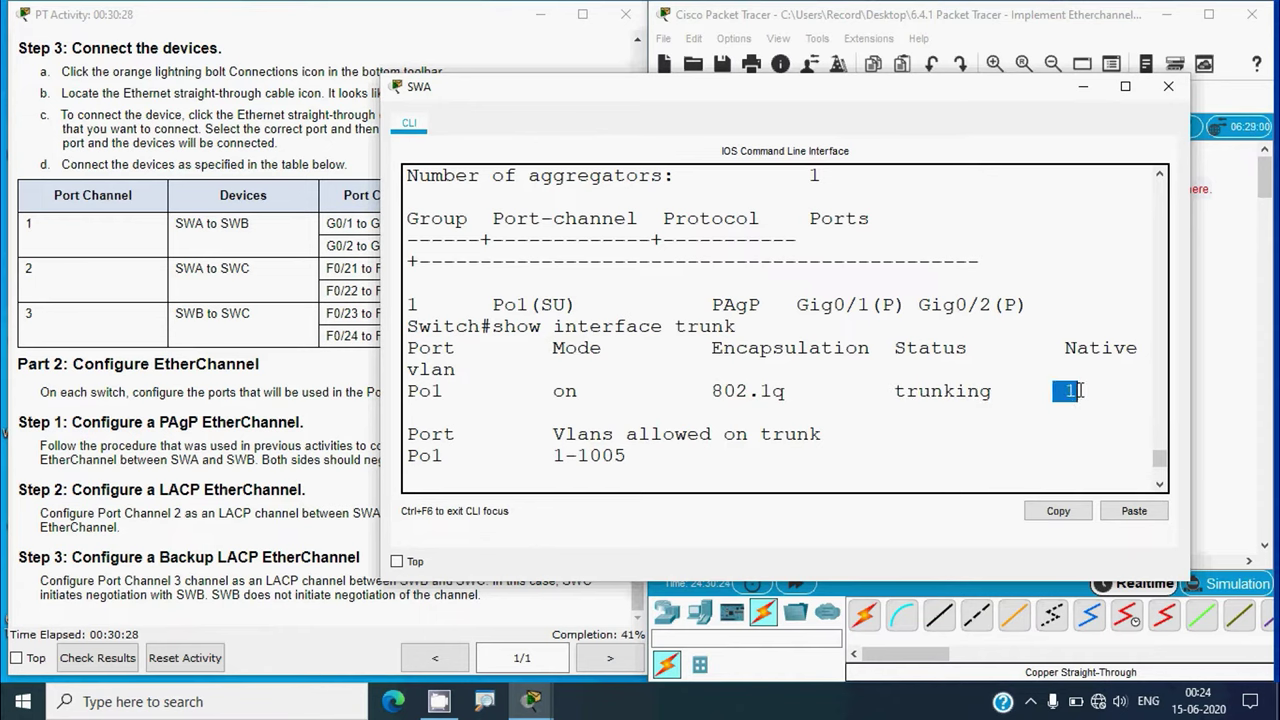
{"action": "left_click", "coordinate": [1168, 86]}
{"action": "left_click", "coordinate": [426, 405]}
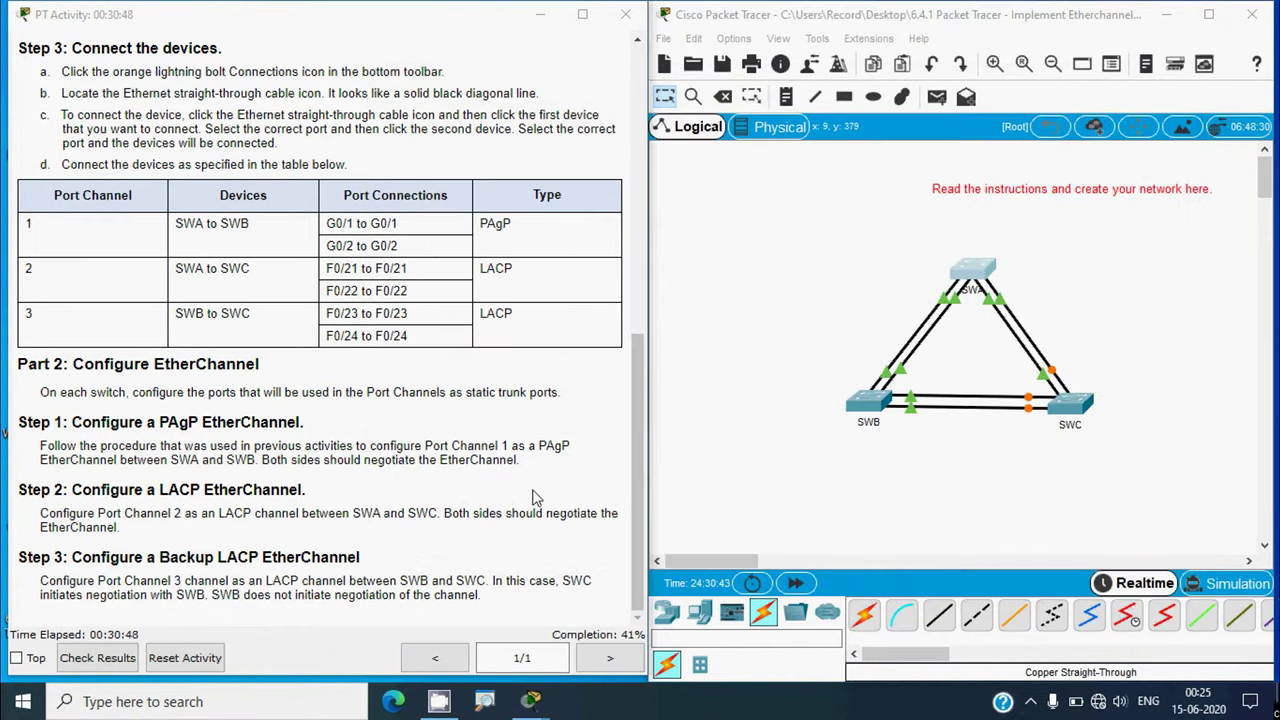
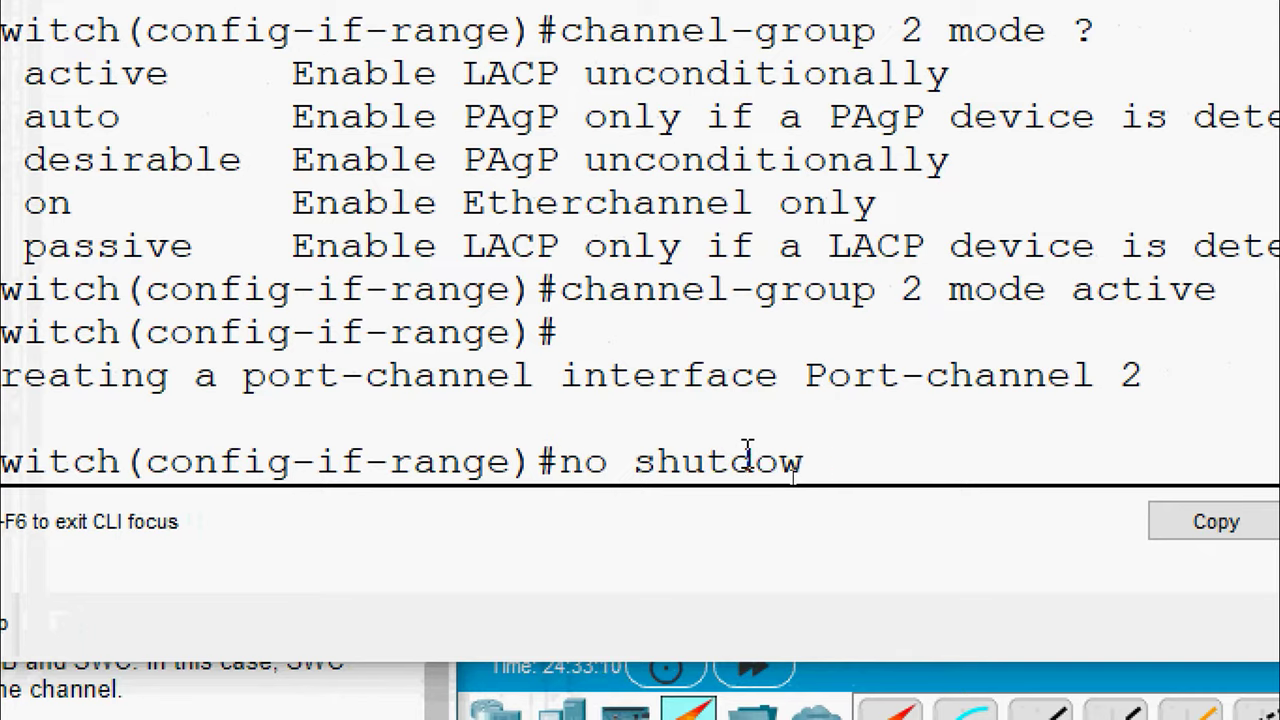
Re-enable the FastEthernet0/21-22 ports with no shutdown and return to global configuration mode with exit.
{"action": "key", "text": "Return"}
{"action": "type", "text": "exit"}
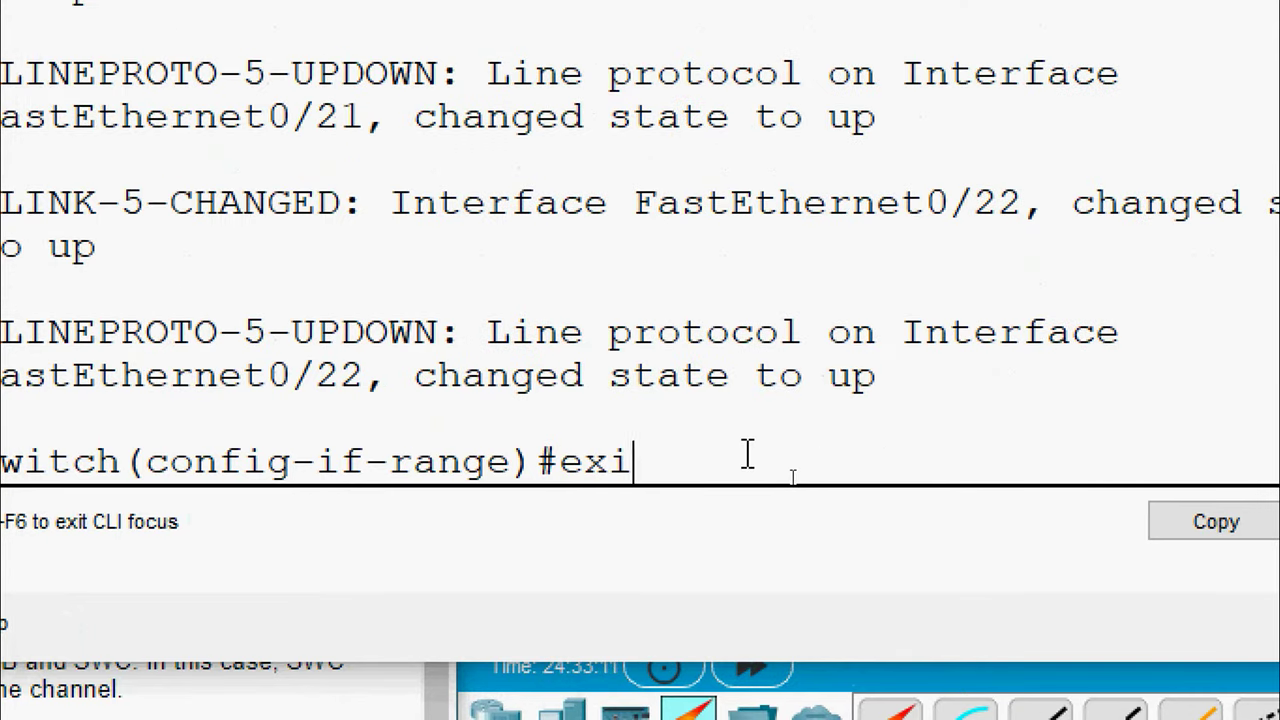
{"action": "key", "text": "Return"}
{"action": "key", "text": "Return"}
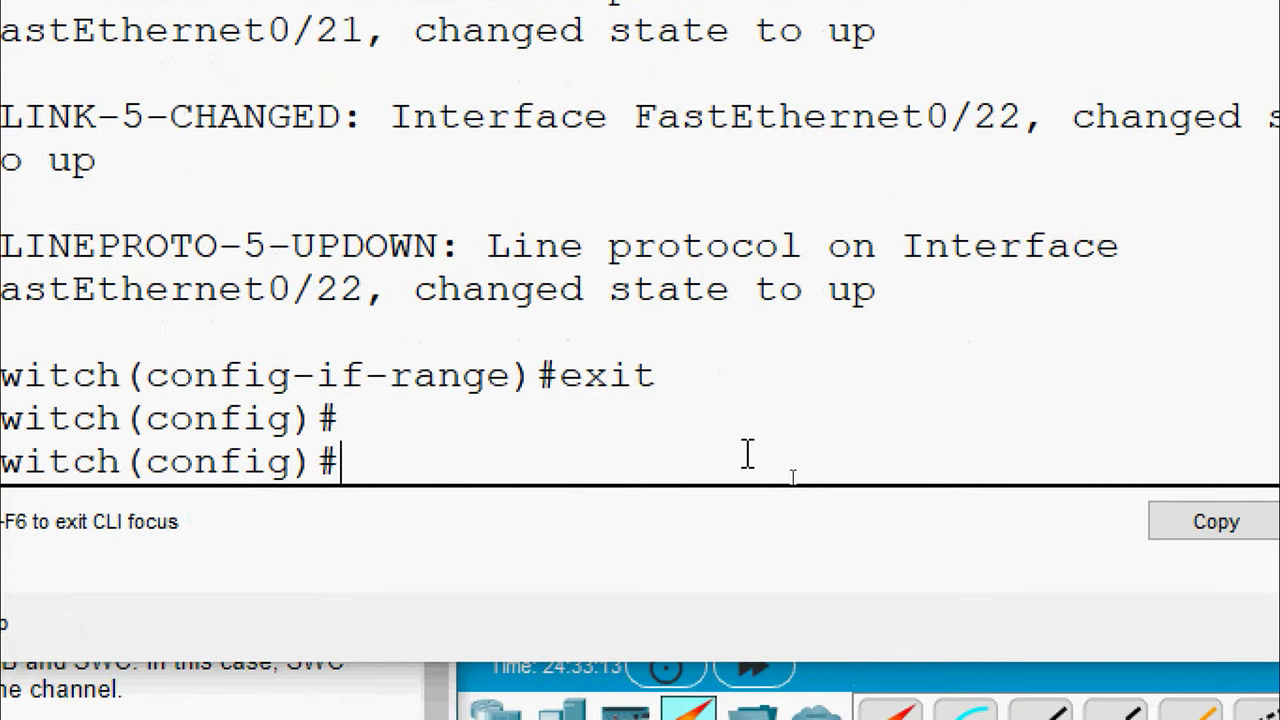
Enter interface port-channel 2 and make it a static trunk with switchport mode trunk.
{"action": "type", "text": "interface"}
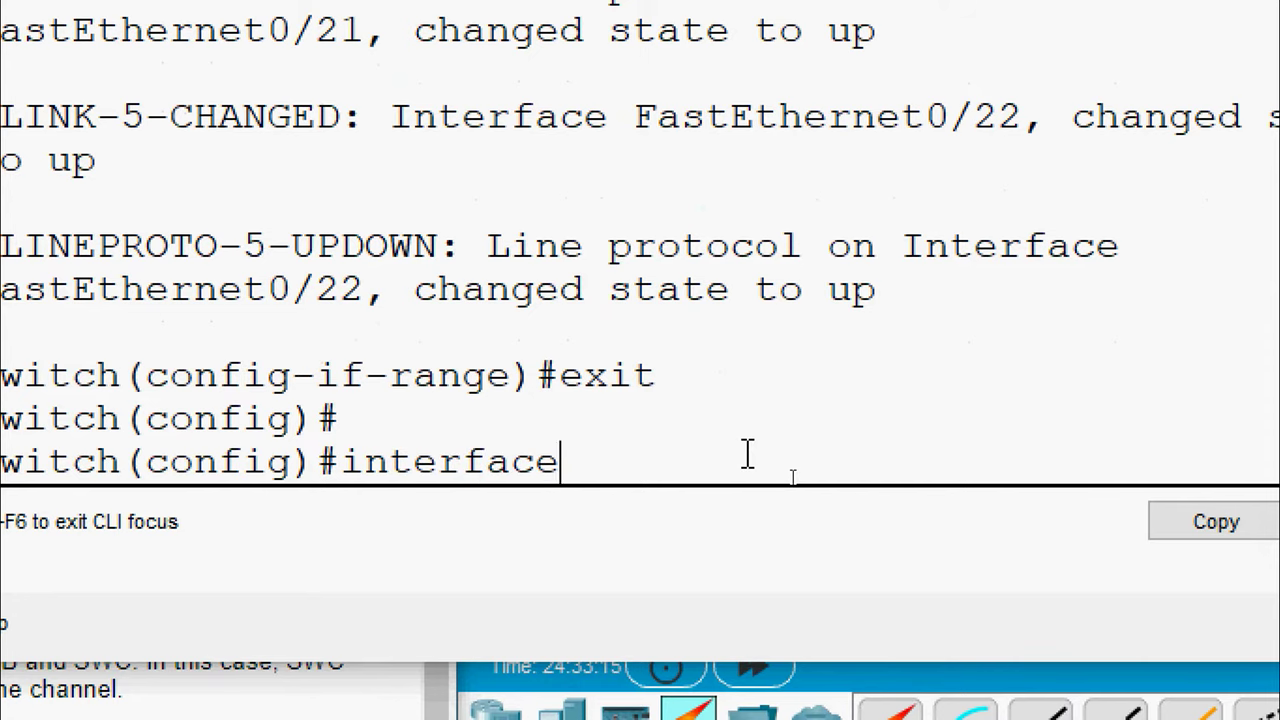
{"action": "type", "text": " port-chann"}
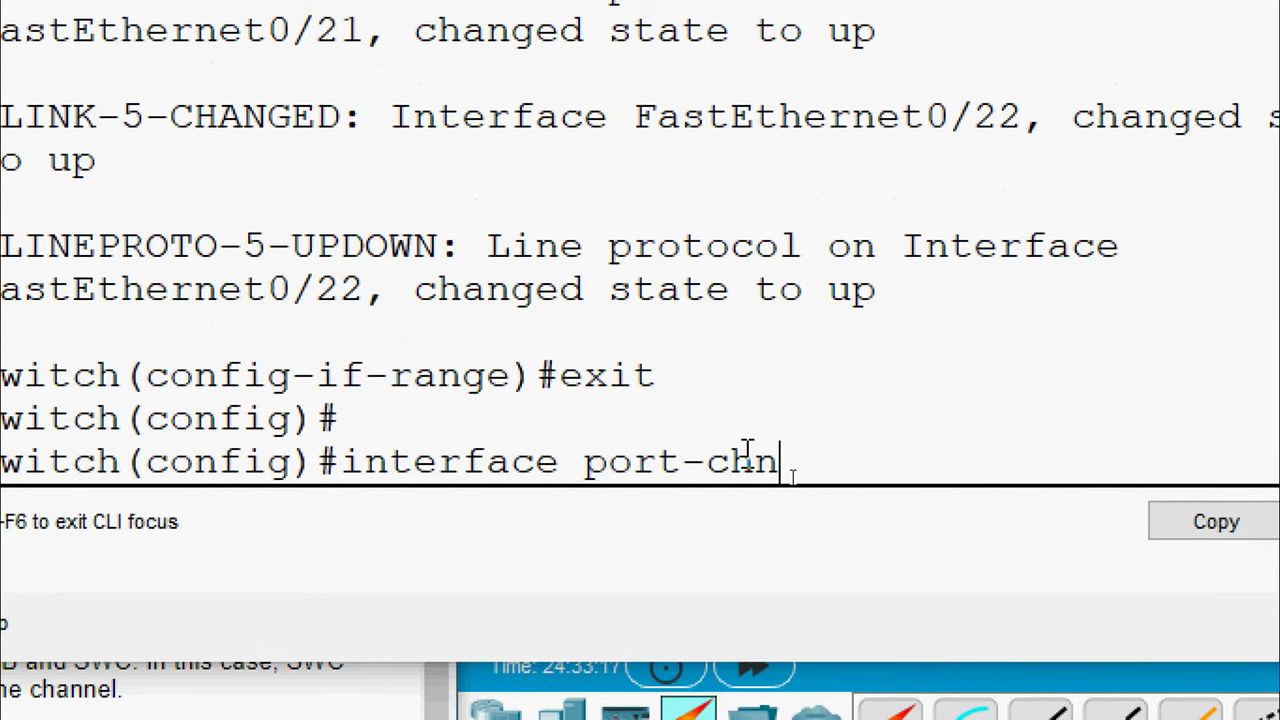
{"action": "type", "text": "el 2"}
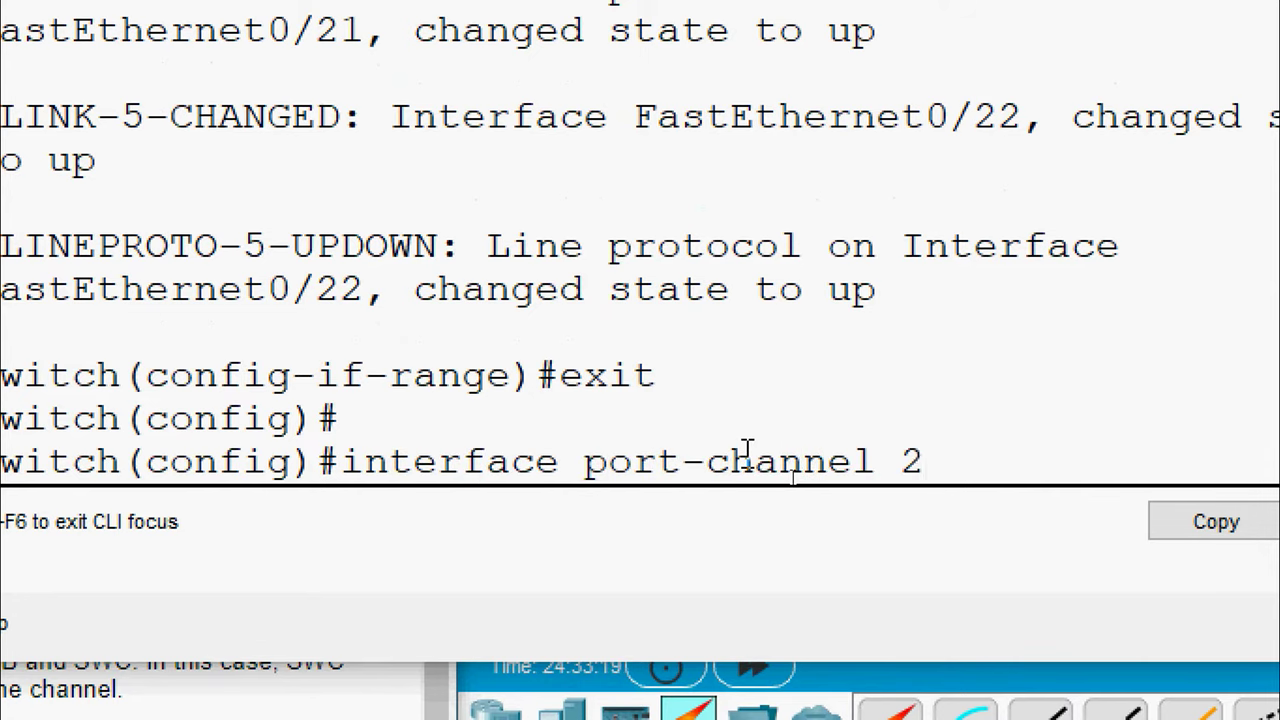
{"action": "key", "text": "Return"}
{"action": "type", "text": "swit"}
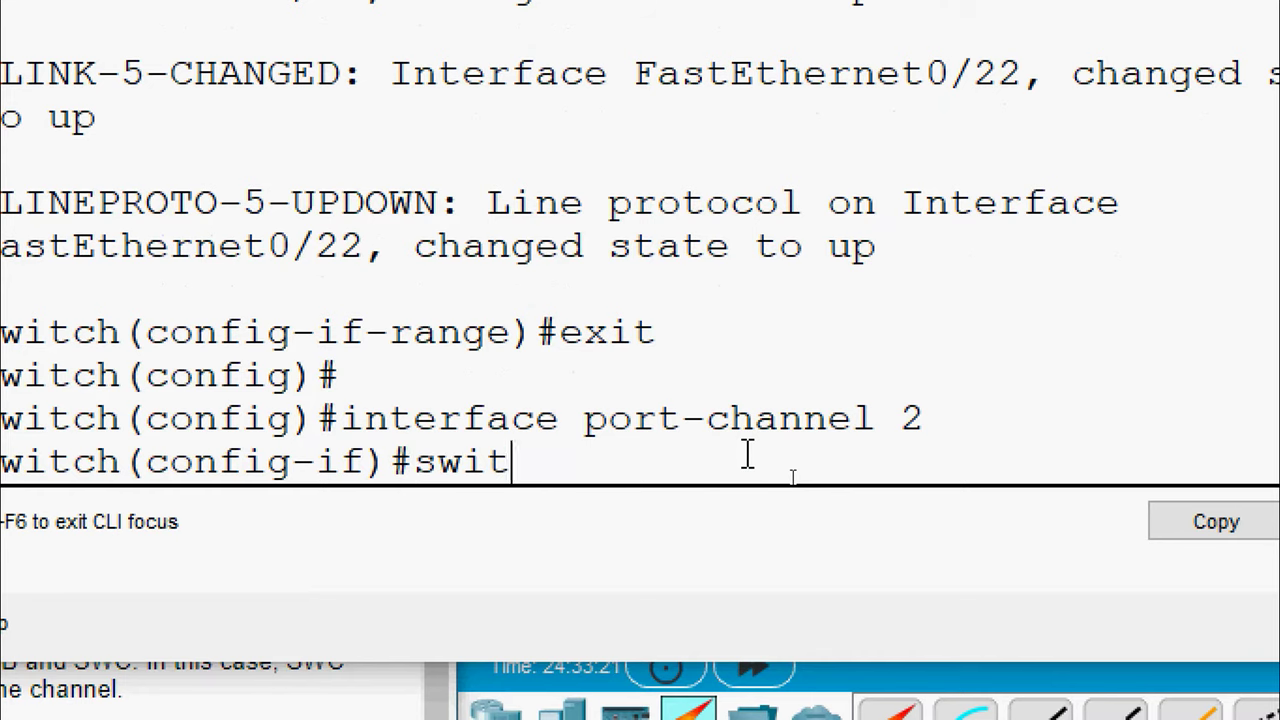
{"action": "type", "text": "chport mod"}
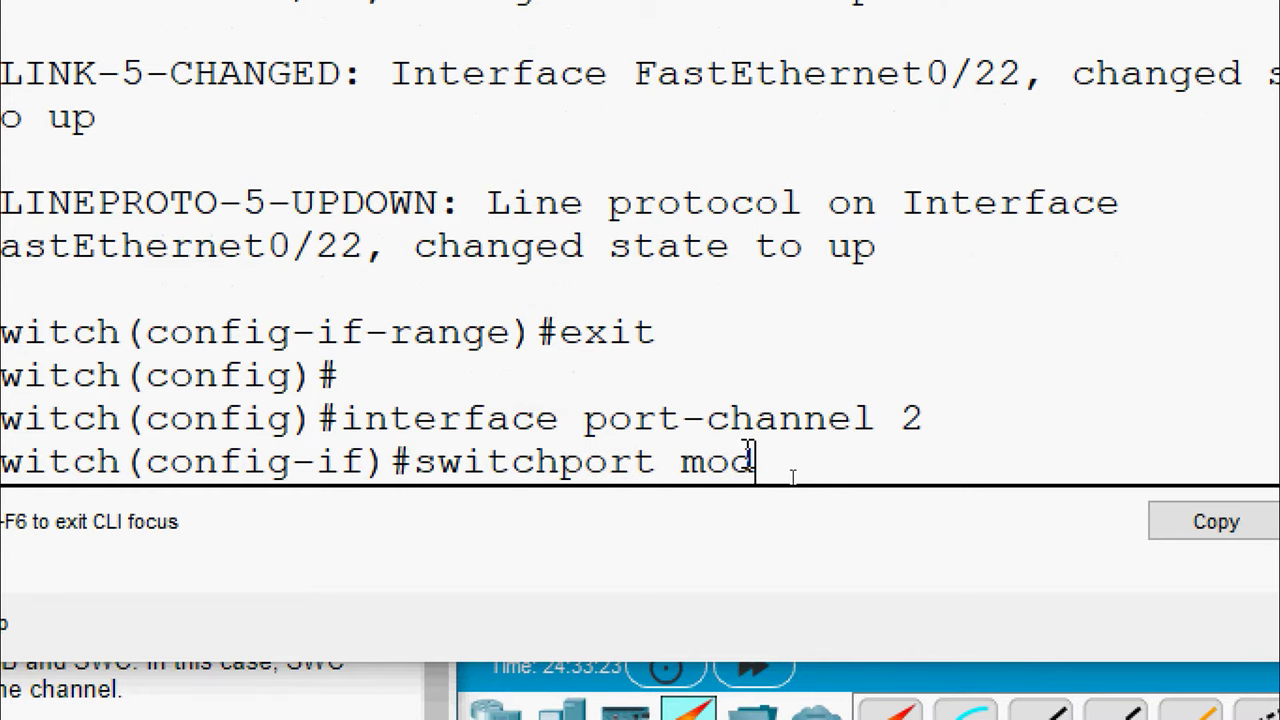
{"action": "type", "text": "e trunk"}
{"action": "key", "text": "Return"}
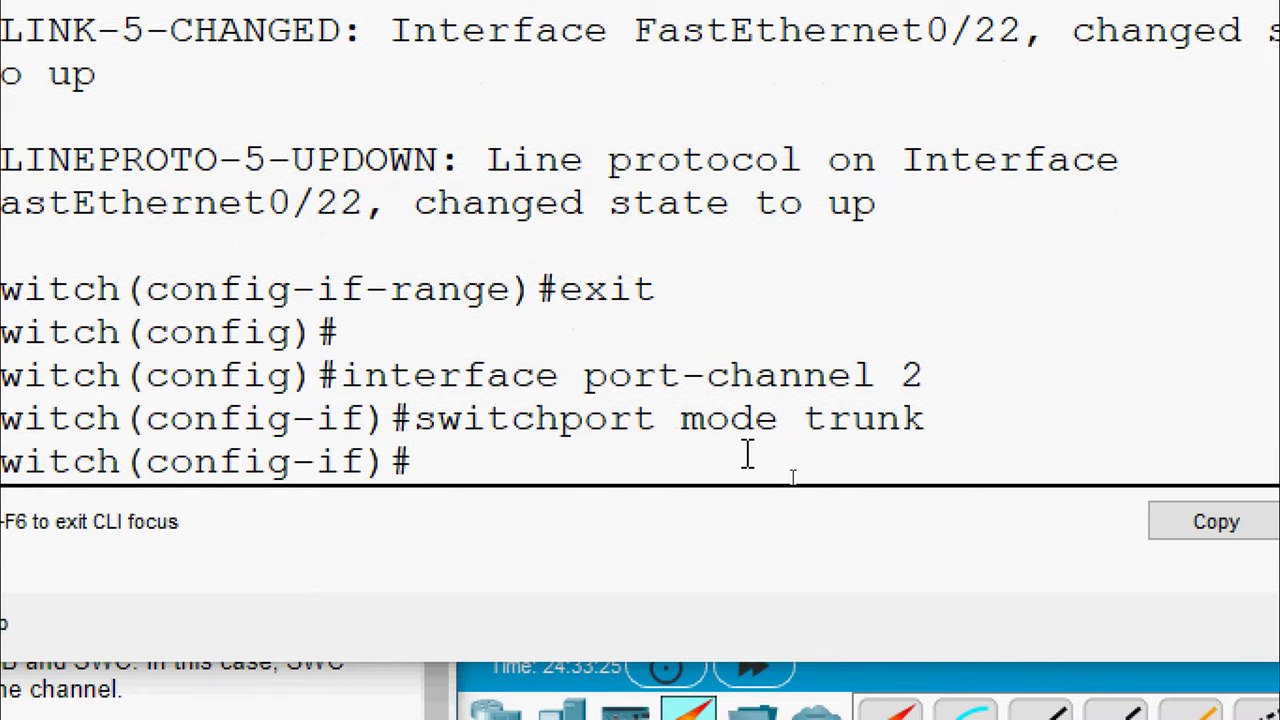
Close SWA's window, open SWC's command line and enter global configuration mode with enable and conf t.
{"action": "key", "text": "Return"}
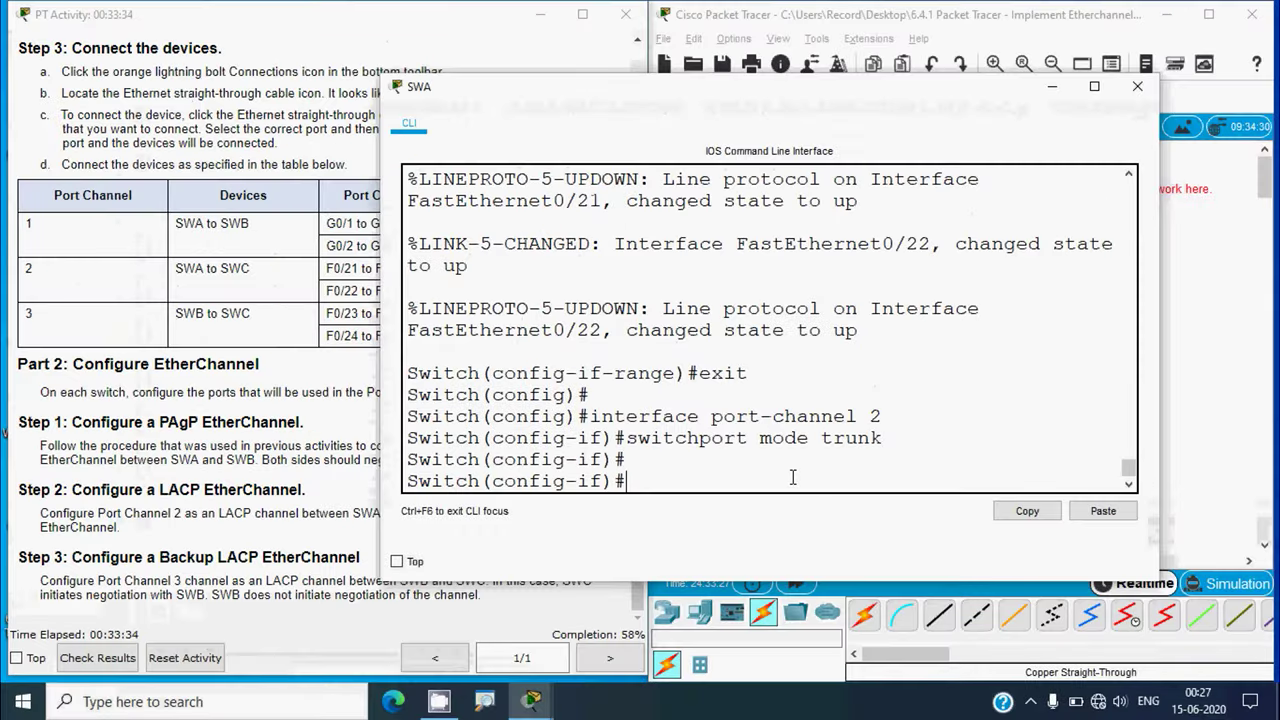
{"action": "left_click", "coordinate": [1137, 87]}
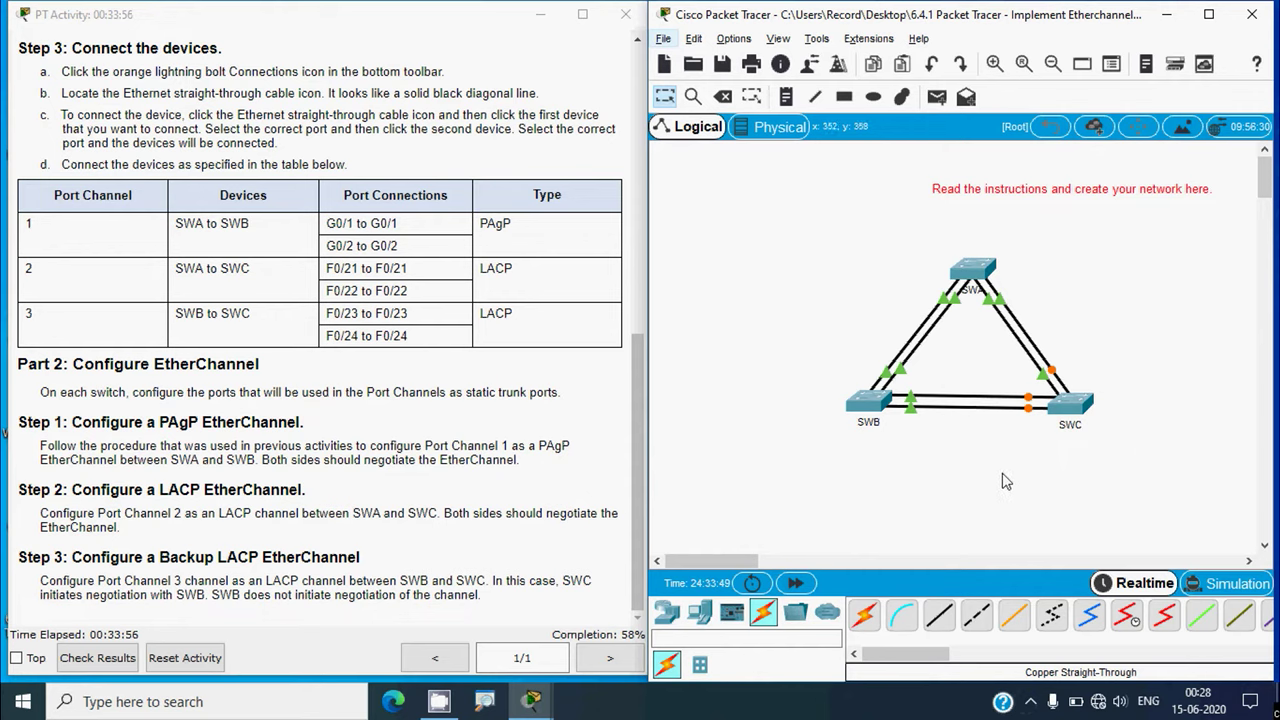
{"action": "left_click", "coordinate": [1070, 402]}
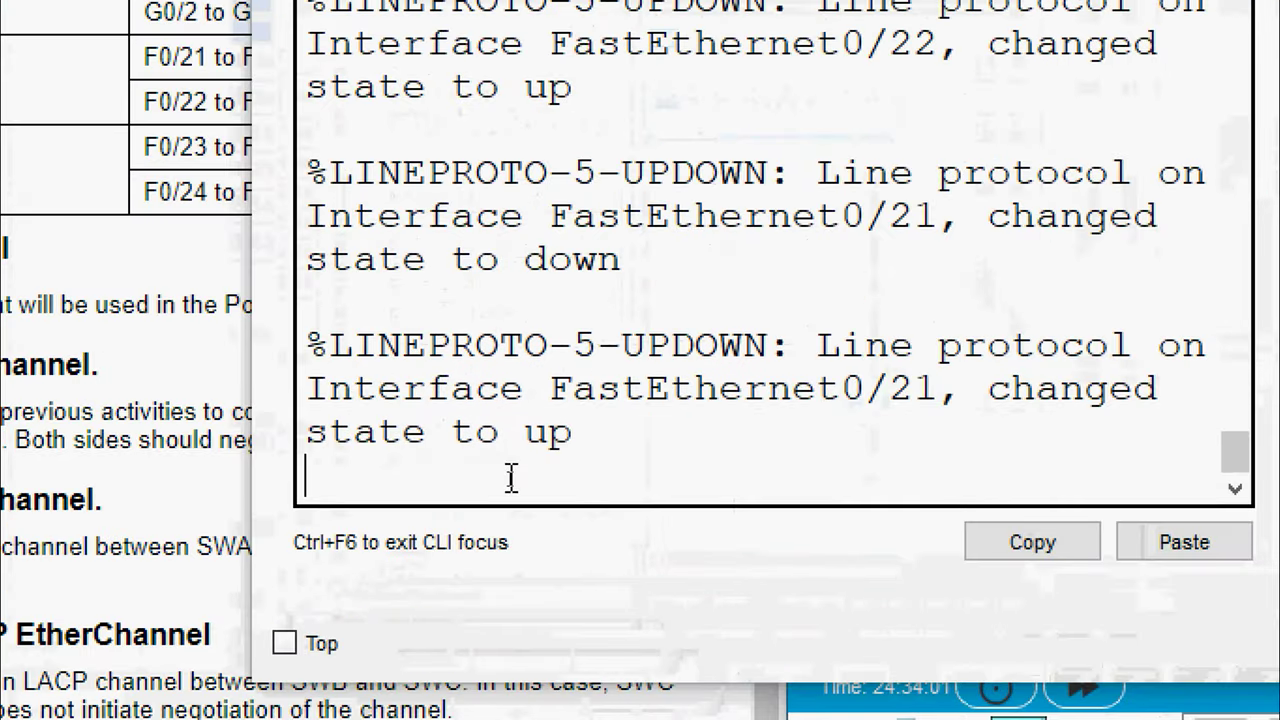
{"action": "key", "text": "Return"}
{"action": "type", "text": "enable"}
{"action": "key", "text": "Return"}
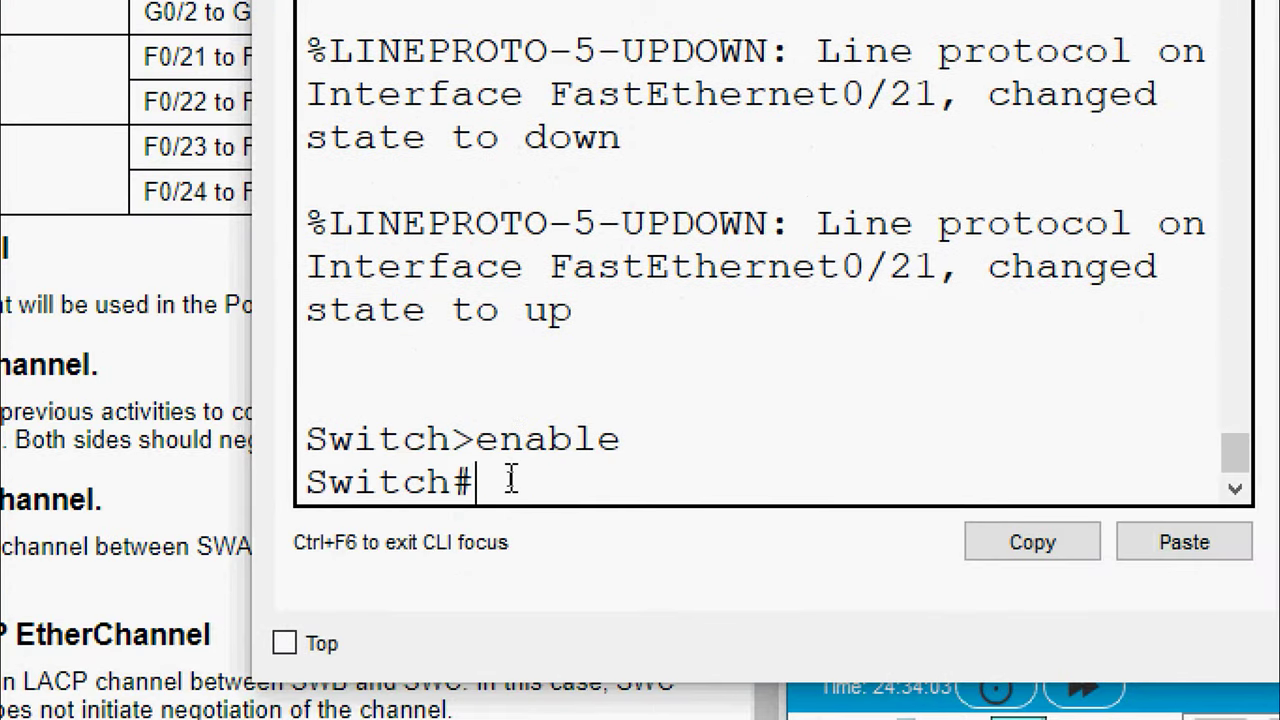
{"action": "type", "text": "conf t"}
{"action": "key", "text": "Return"}
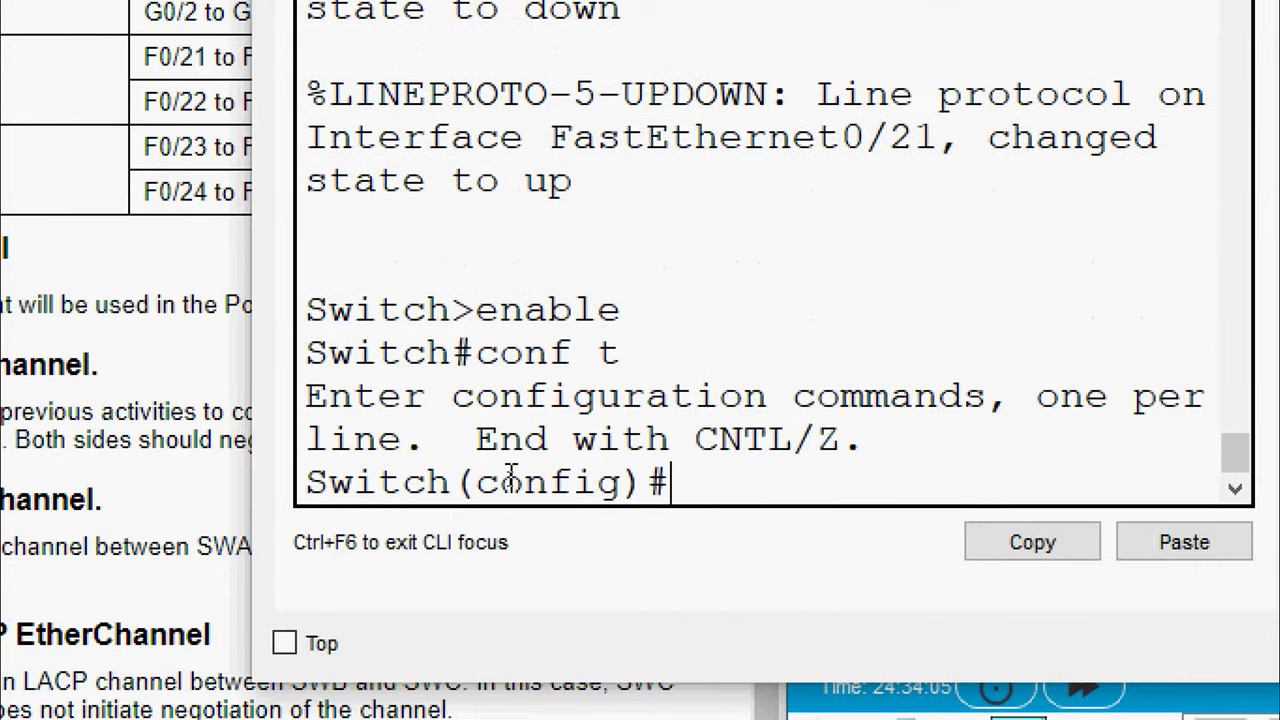
Select SWC's ports with interface range fa 0/21-22 and make them static trunks with switchport mode trunk.
{"action": "type", "text": "interface r"}
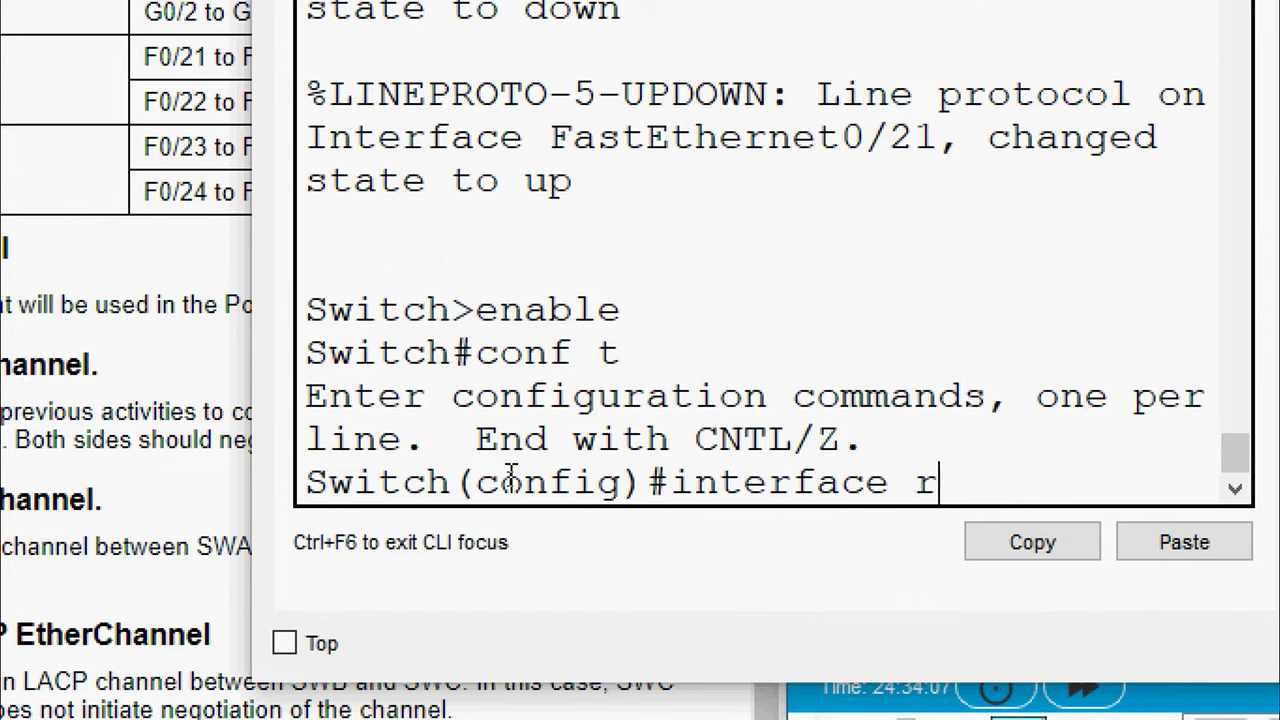
{"action": "type", "text": "ange fa 0/21-"}
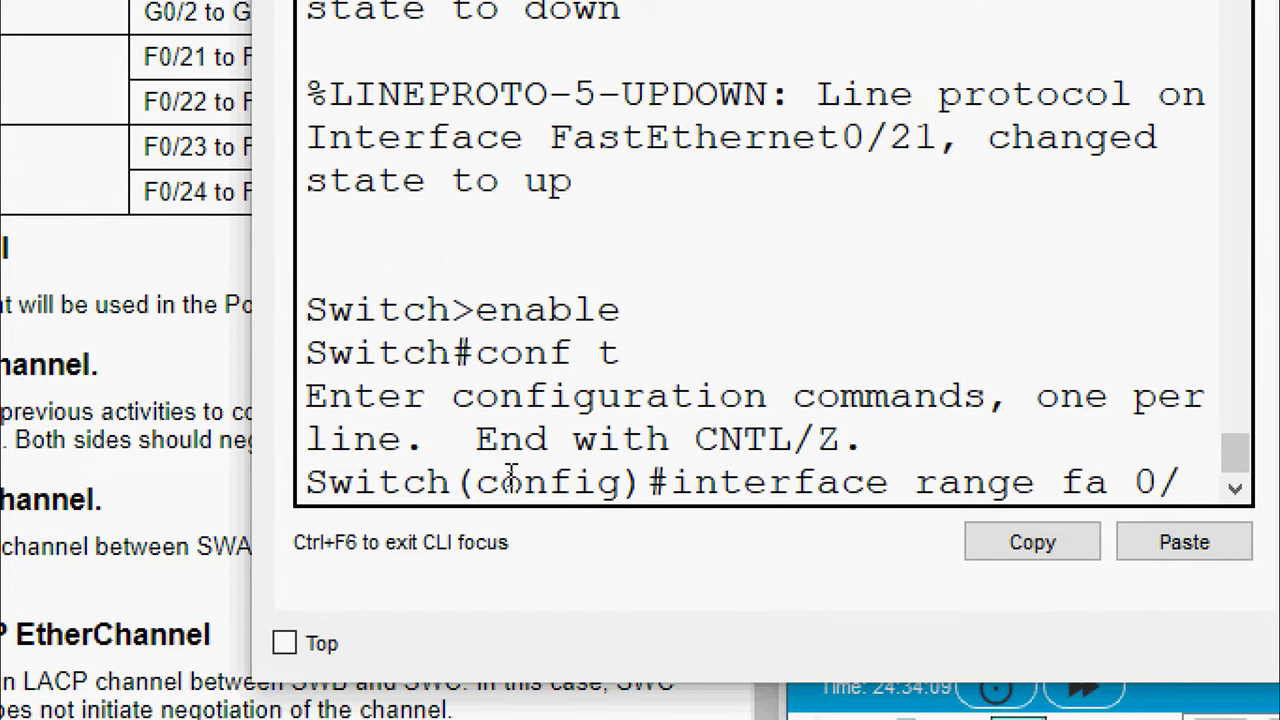
{"action": "type", "text": "22"}
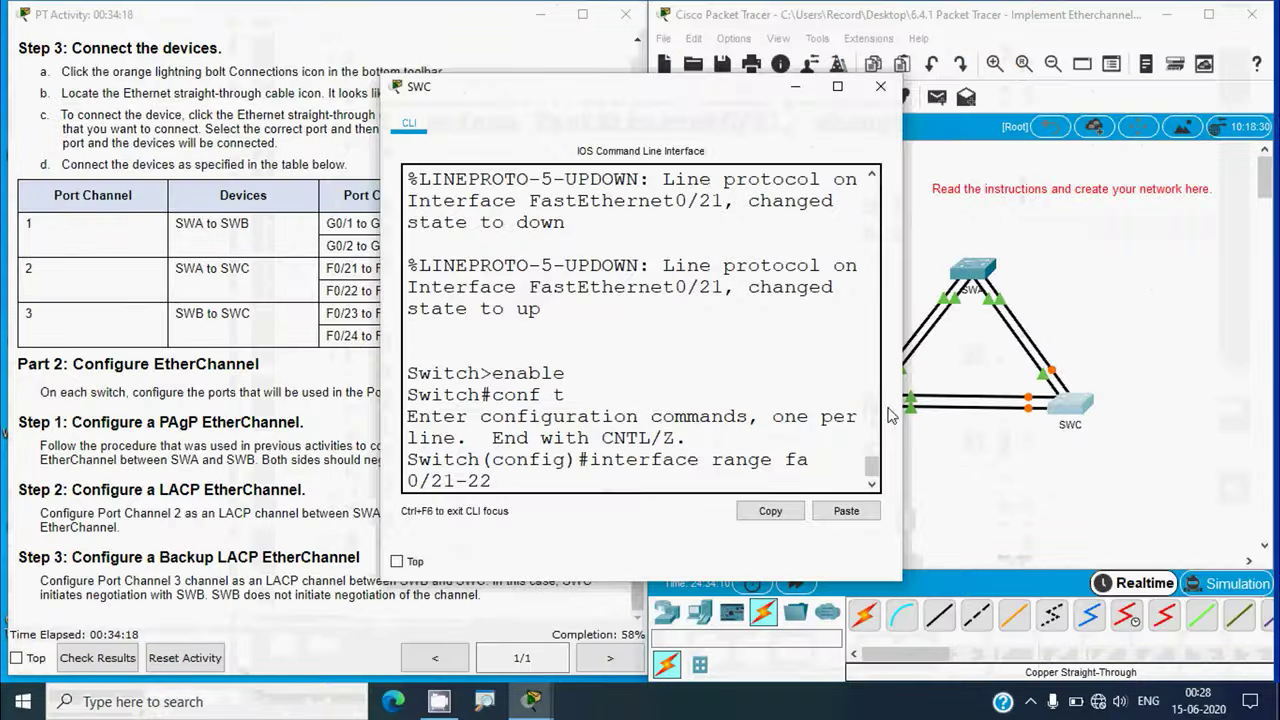
{"action": "left_click_drag", "start_coordinate": [903, 405], "coordinate": [1205, 406]}
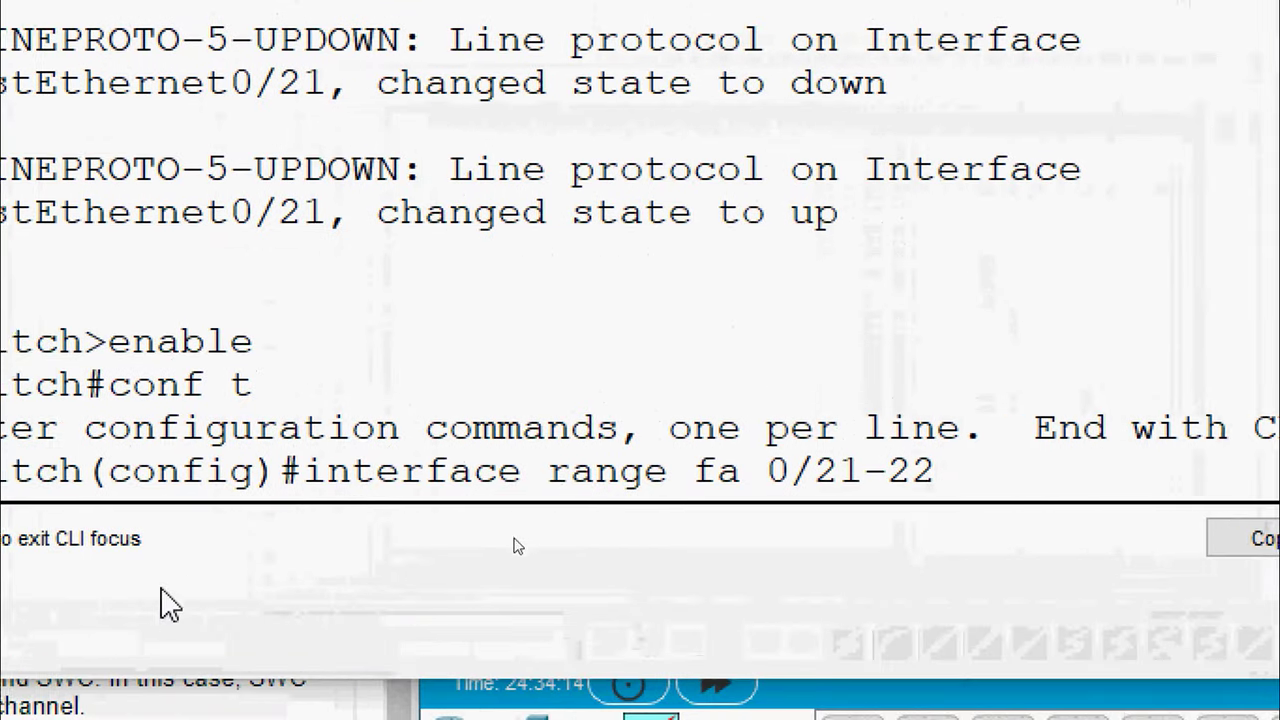
{"action": "key", "text": "Return"}
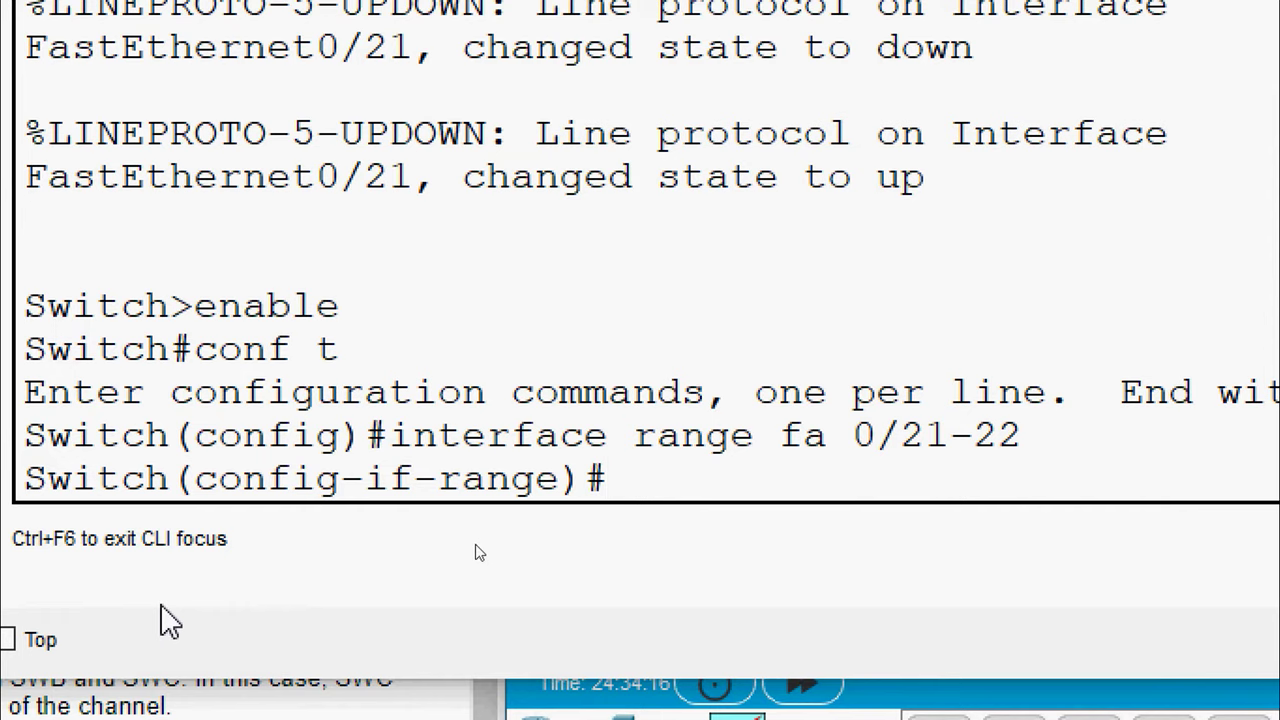
{"action": "type", "text": "switch"}
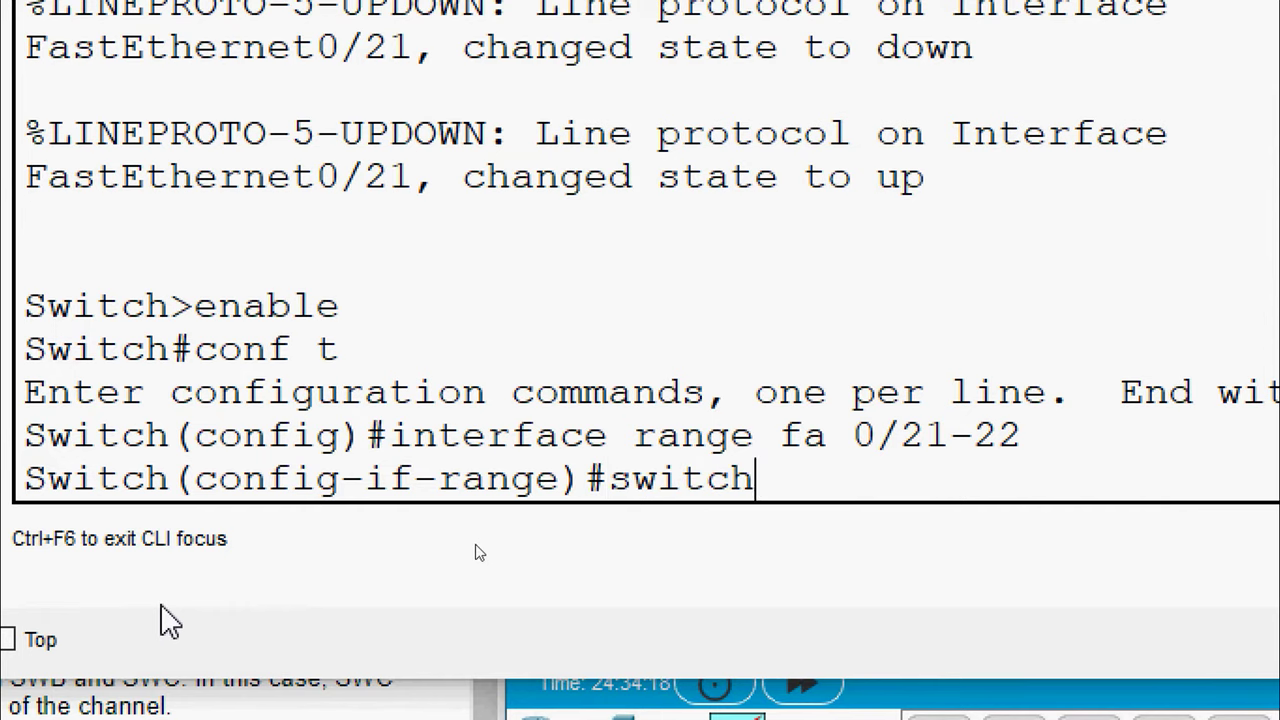
{"action": "type", "text": "port mode trunk"}
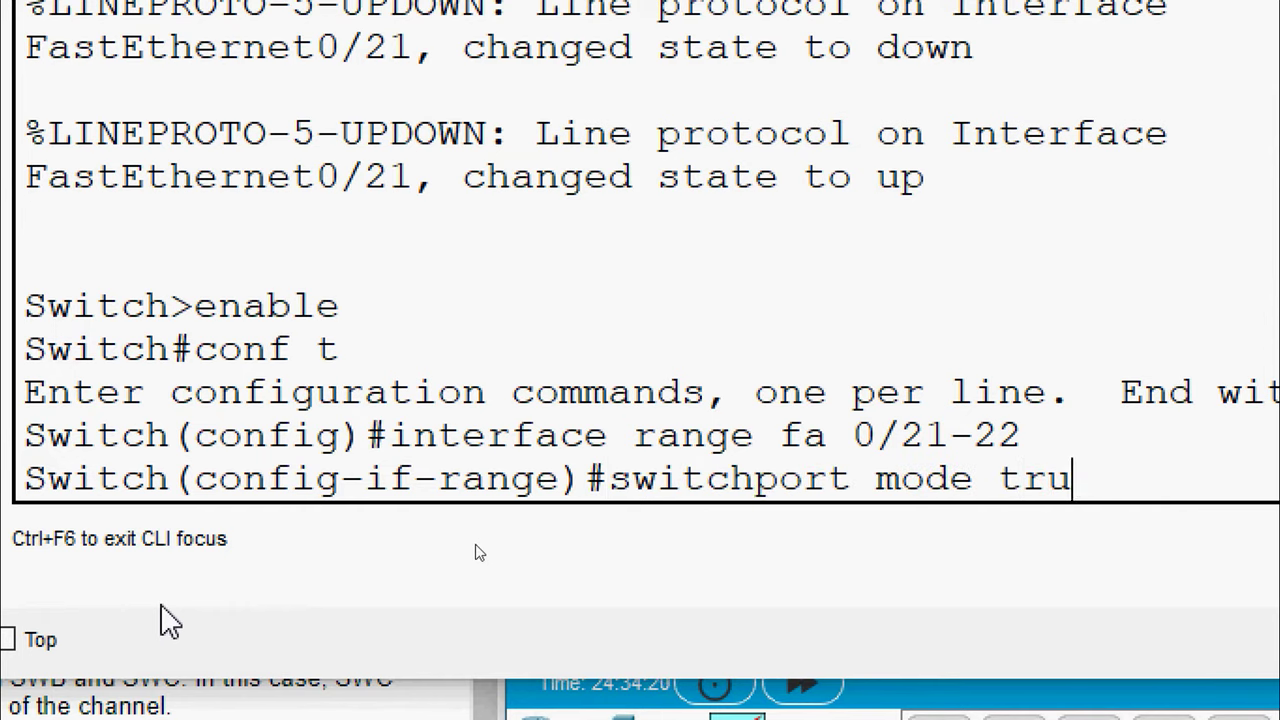
{"action": "key", "text": "Return"}
Shut down SWC's FastEthernet0/21-22 ports and assign them to the LACP channel with channel-group 2 mode active.
{"action": "key", "text": "Return"}
{"action": "type", "text": "shutdown"}
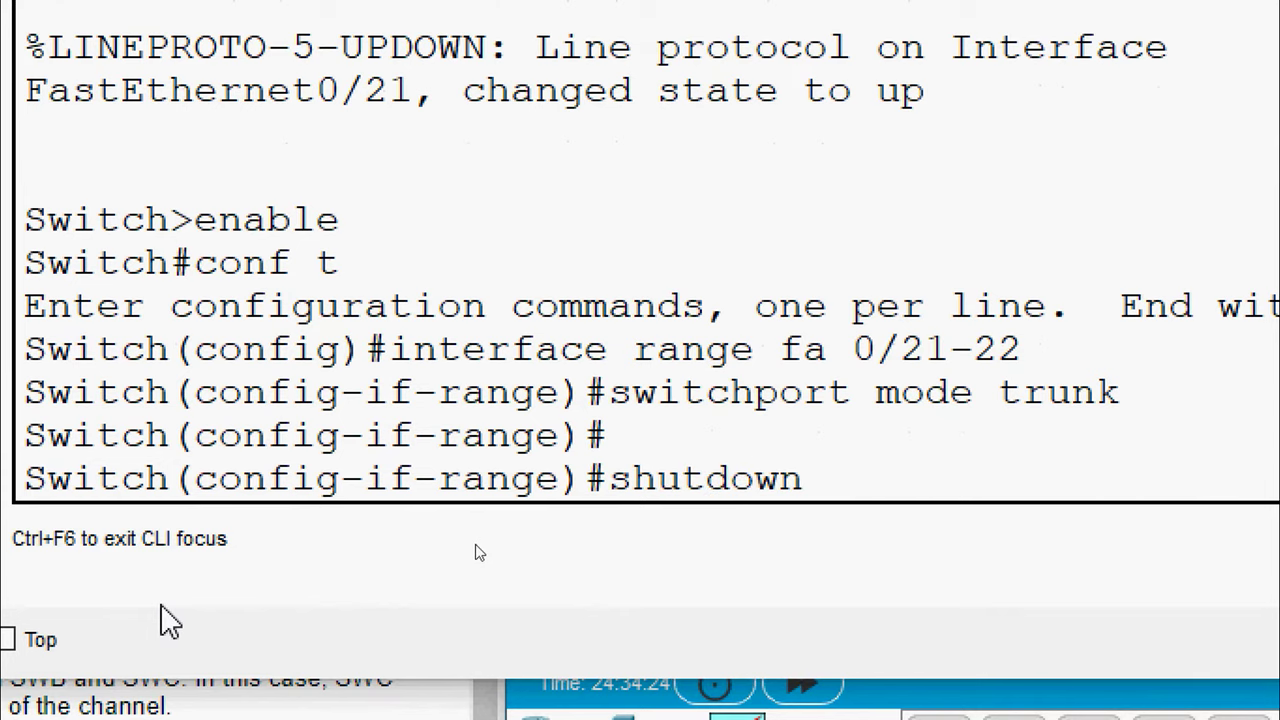
{"action": "key", "text": "Return"}
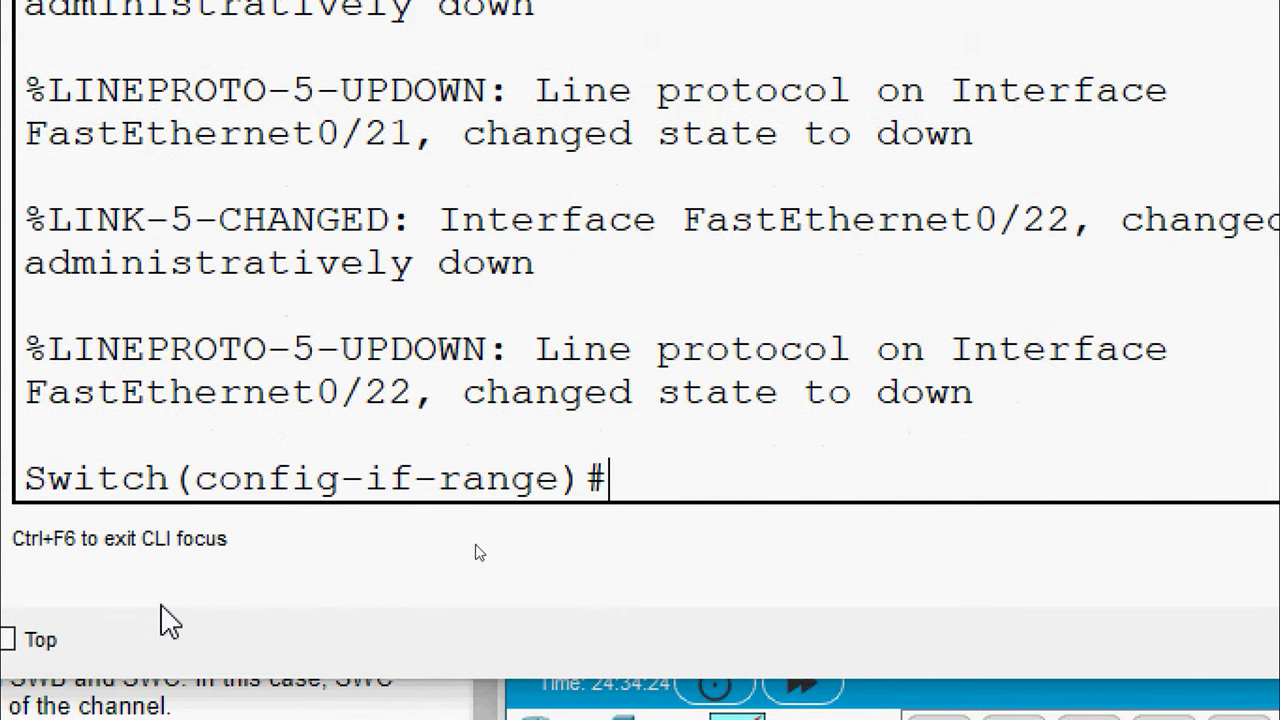
{"action": "type", "text": "chann"}
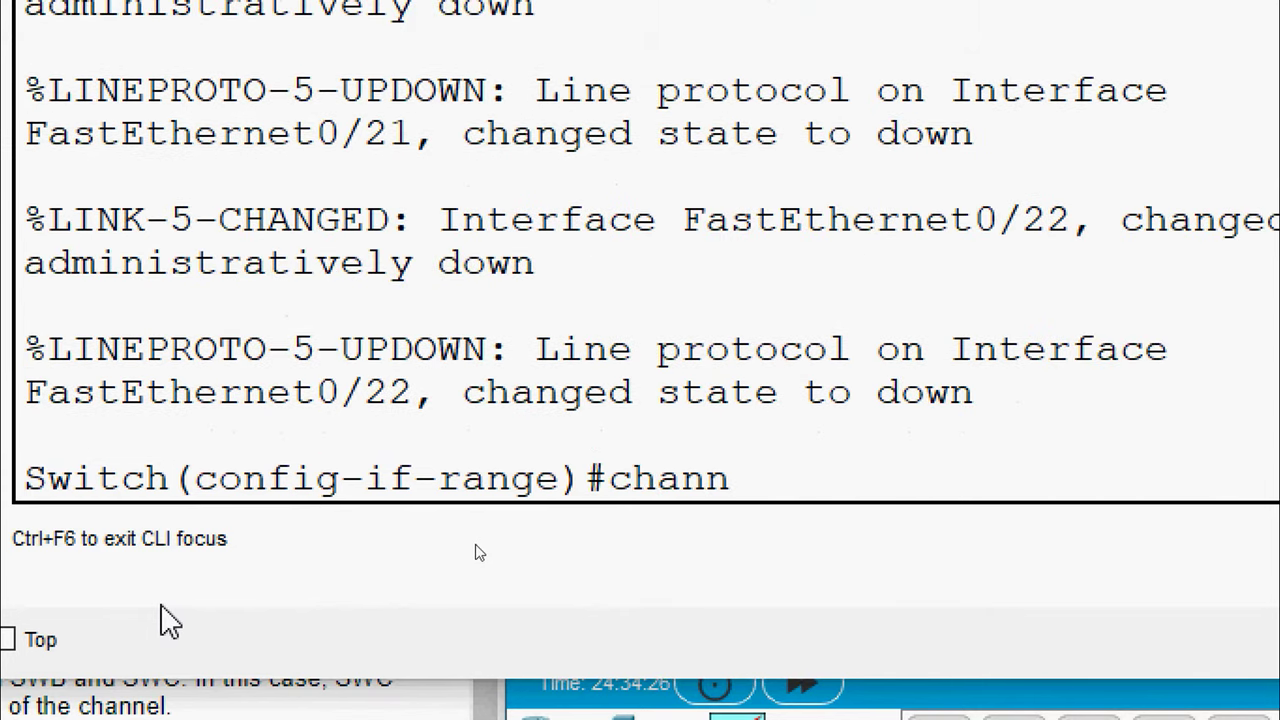
{"action": "type", "text": "el-group"}
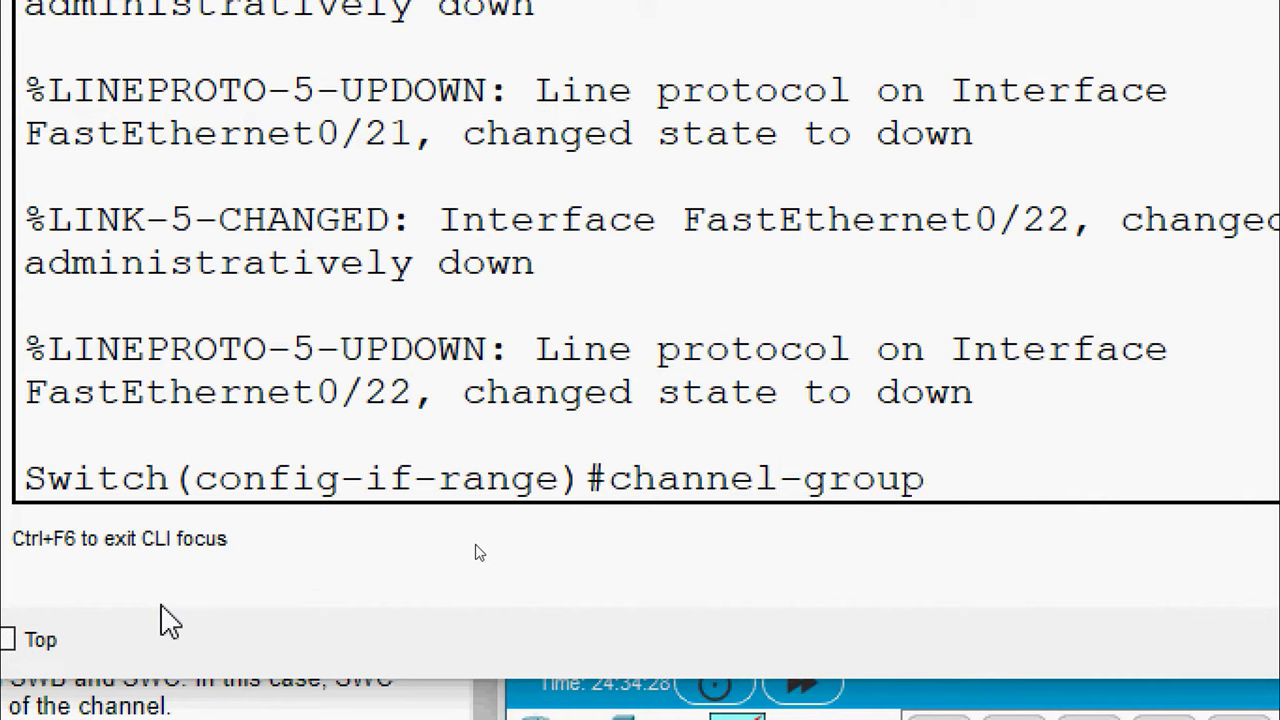
{"action": "type", "text": " 2 mode"}
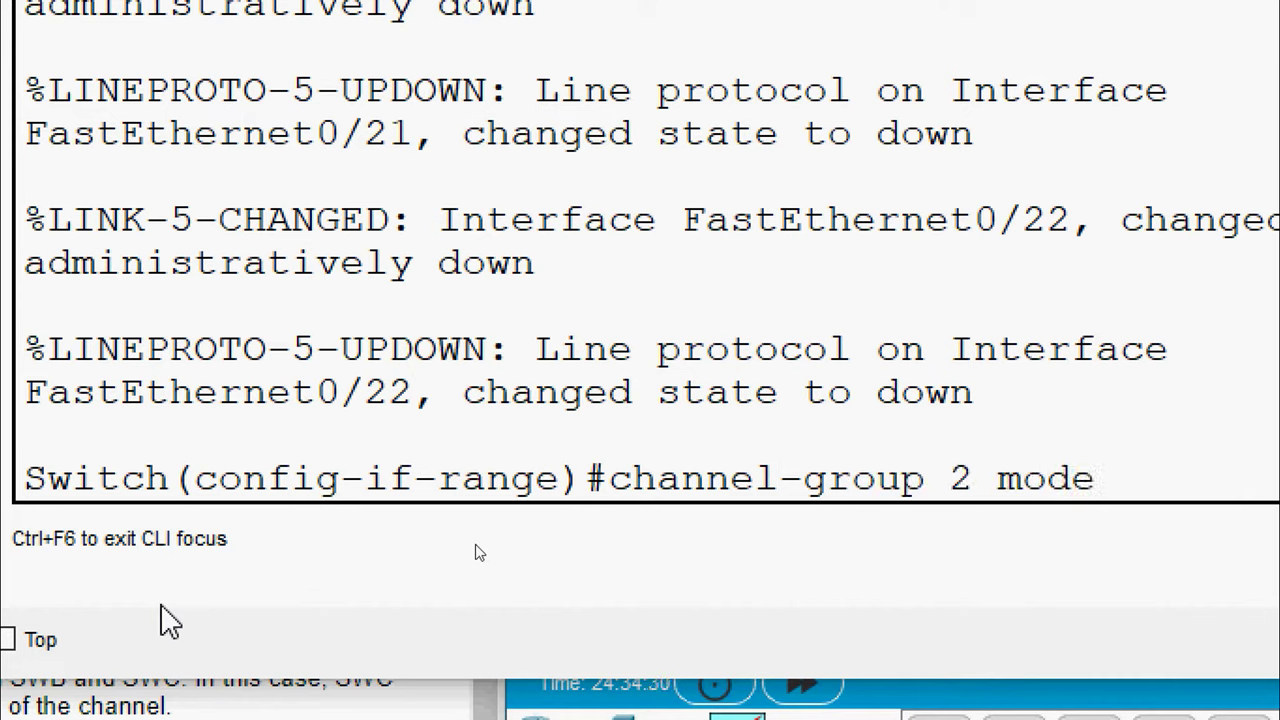
{"action": "type", "text": " active"}
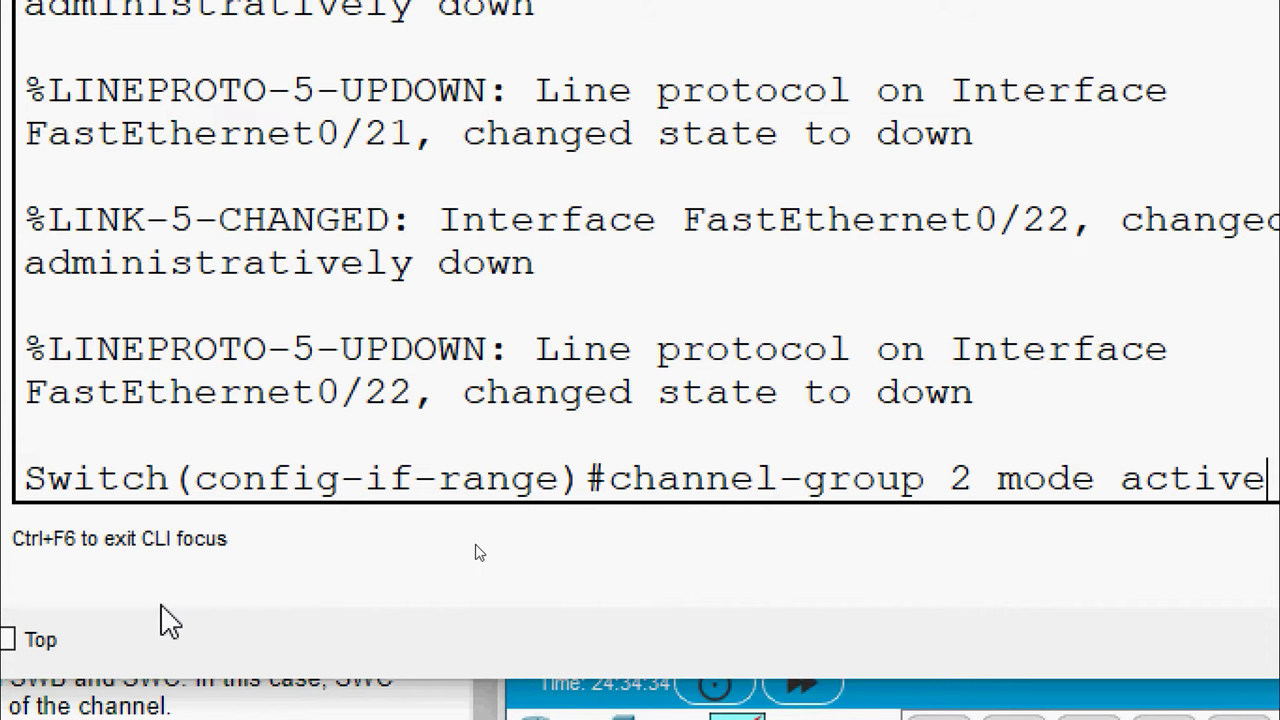
{"action": "key", "text": "Return"}
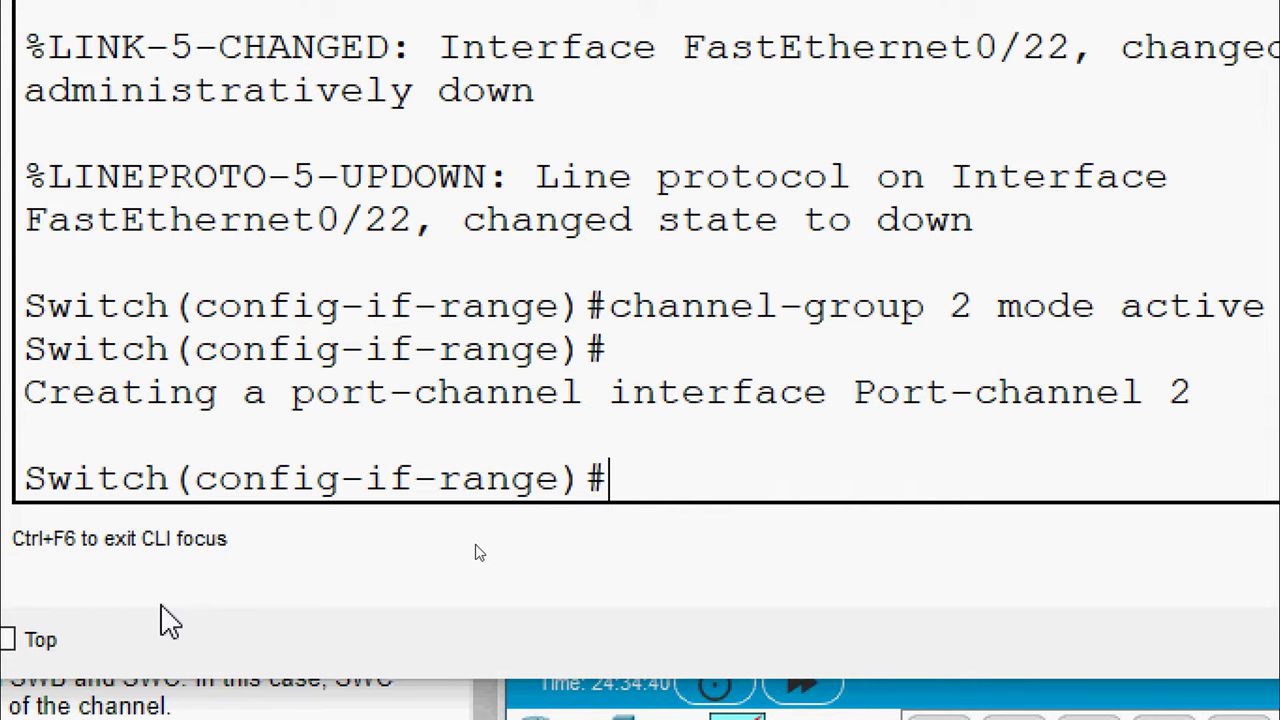
Re-enable SWC's FastEthernet0/21-22 ports with no shutdown and return to global configuration mode with exit.
{"action": "type", "text": "no shutdown"}
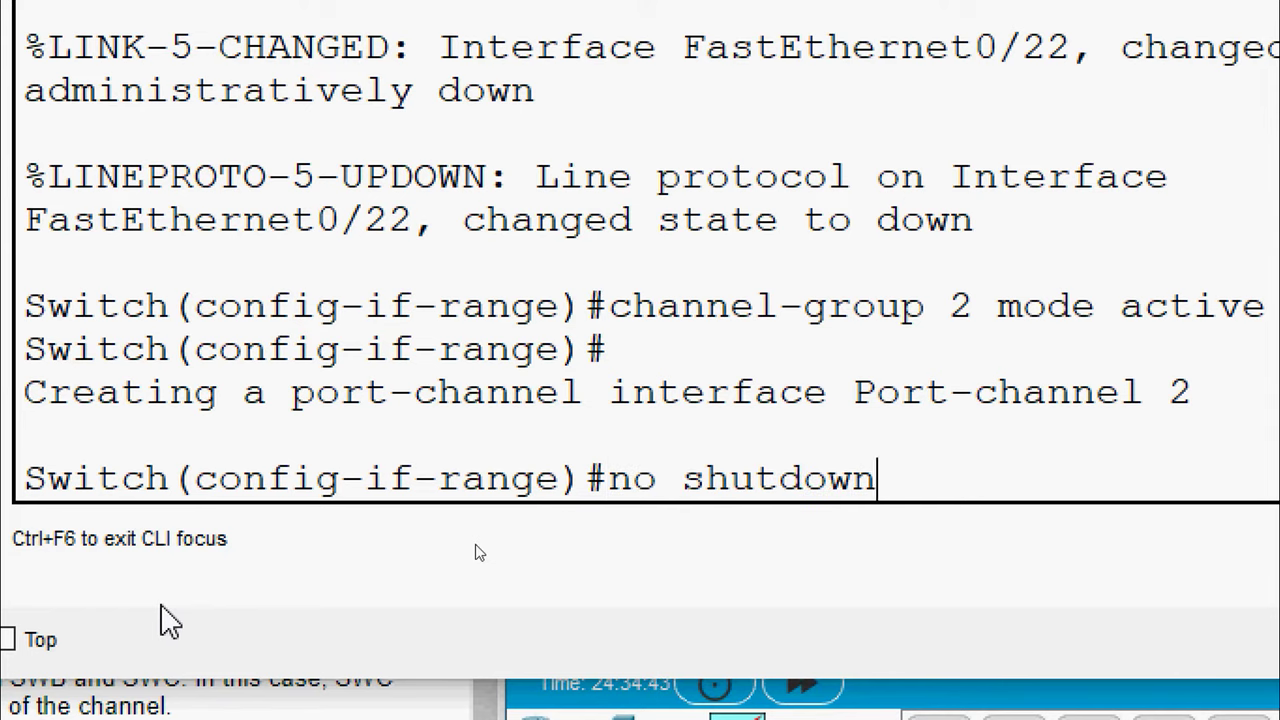
{"action": "key", "text": "Return"}
{"action": "type", "text": "e)#e"}
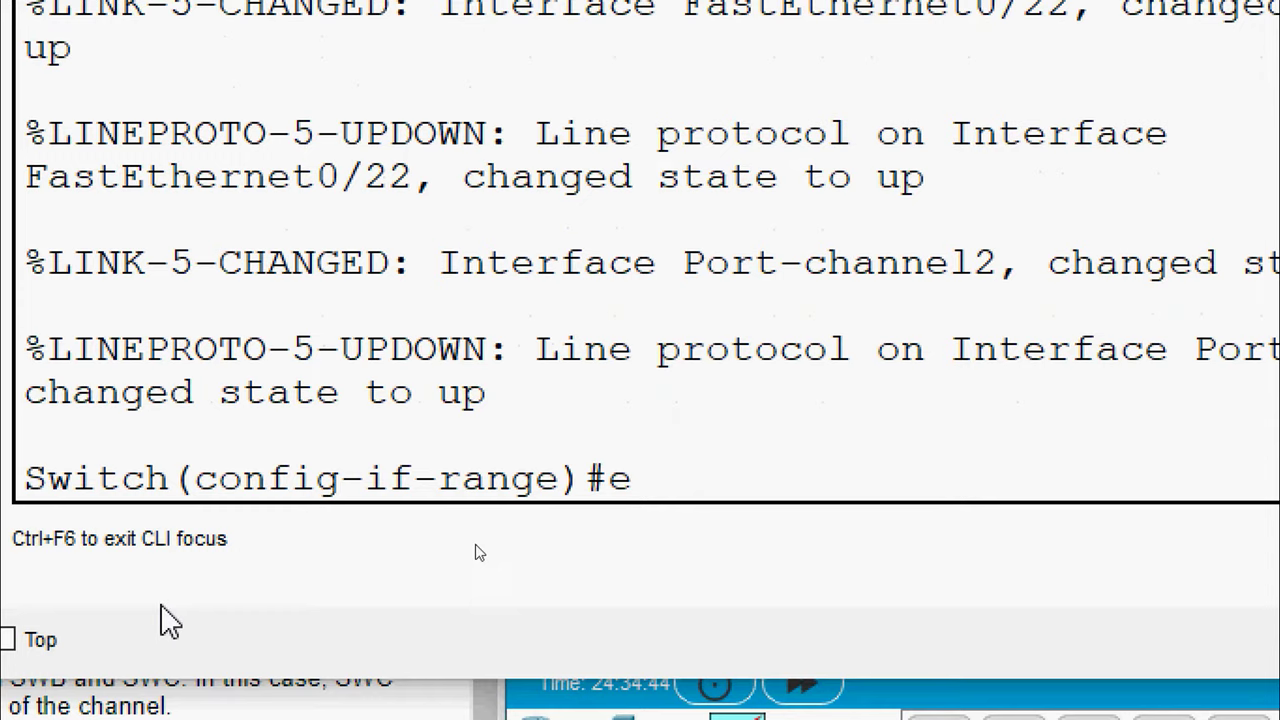
{"action": "type", "text": "xit"}
{"action": "key", "text": "Return"}
{"action": "key", "text": "Return"}
Enter interface port-channel 2 on SWC, set it to switchport mode trunk, and close the SWC window.
{"action": "type", "text": "interfac"}
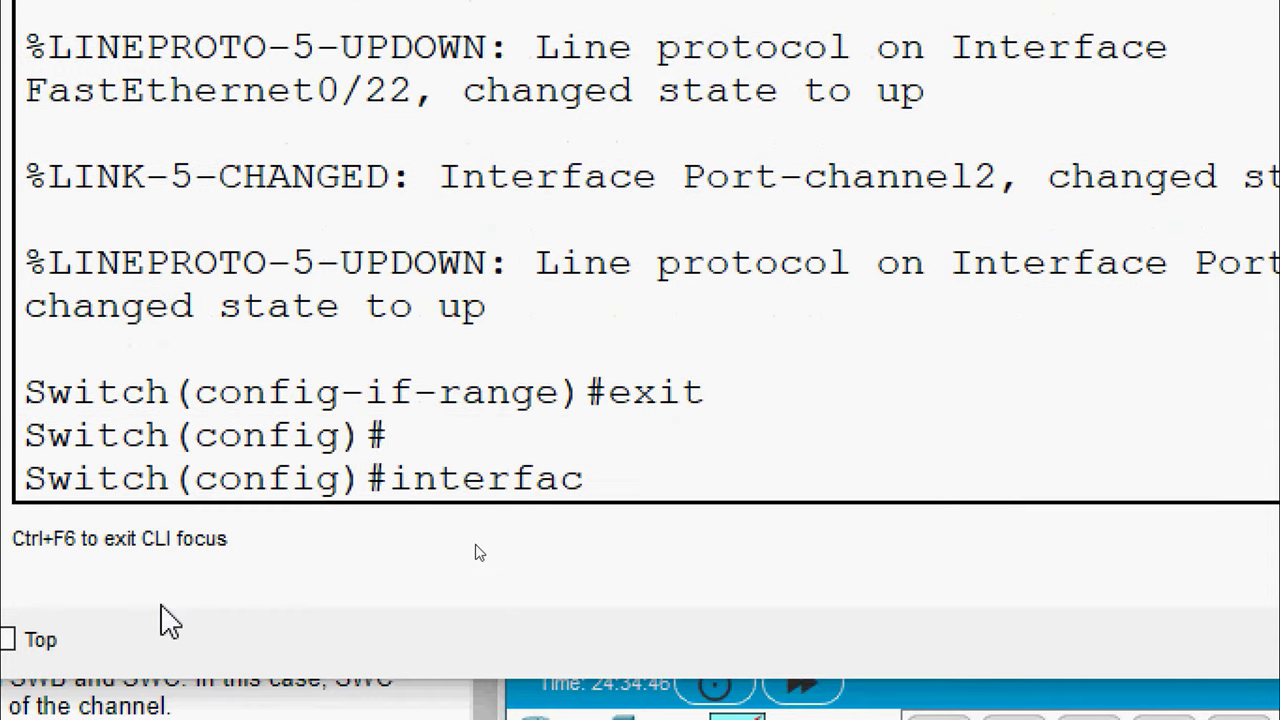
{"action": "type", "text": "e port-c"}
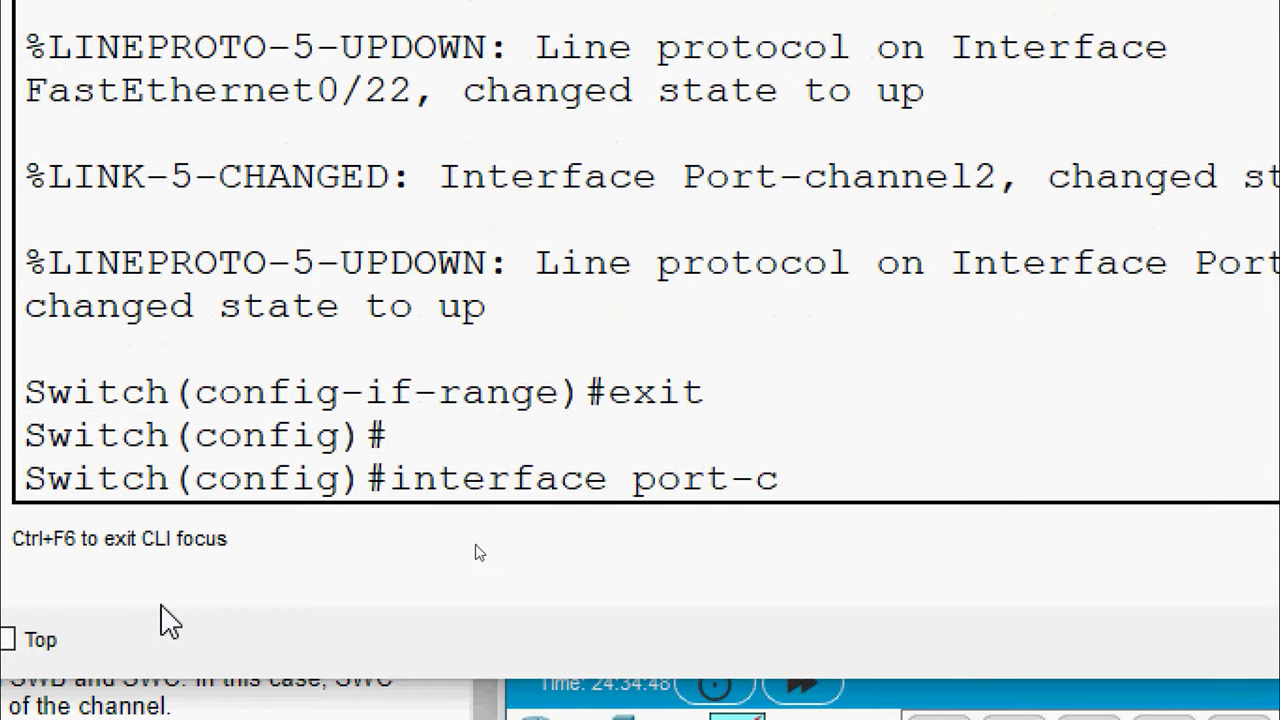
{"action": "type", "text": "hannel 2"}
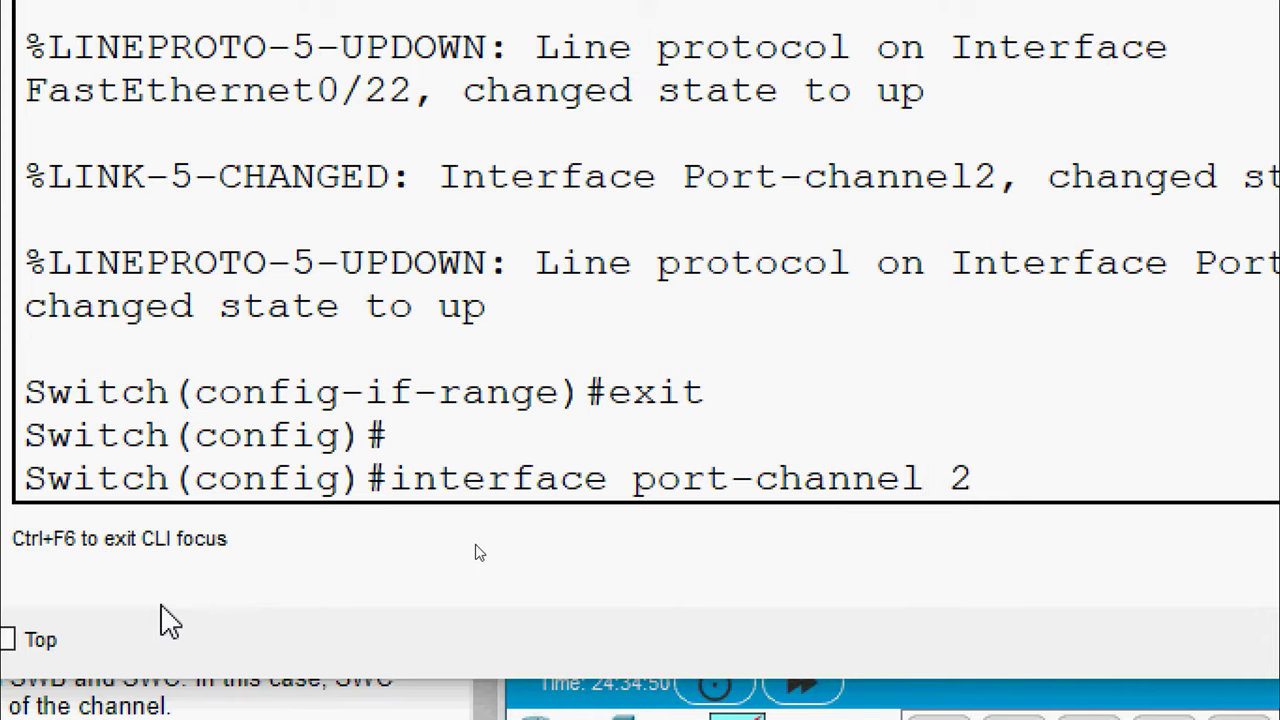
{"action": "key", "text": "Return"}
{"action": "type", "text": "sw"}
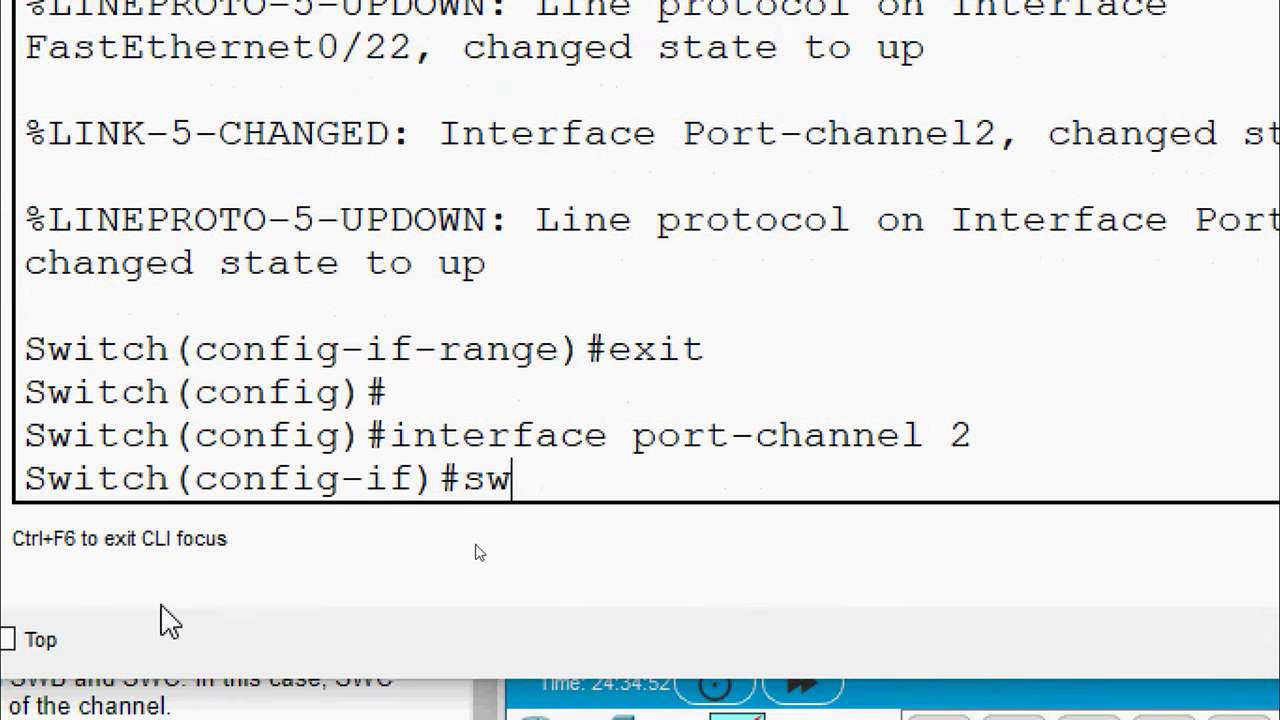
{"action": "type", "text": "itchport mode trunk"}
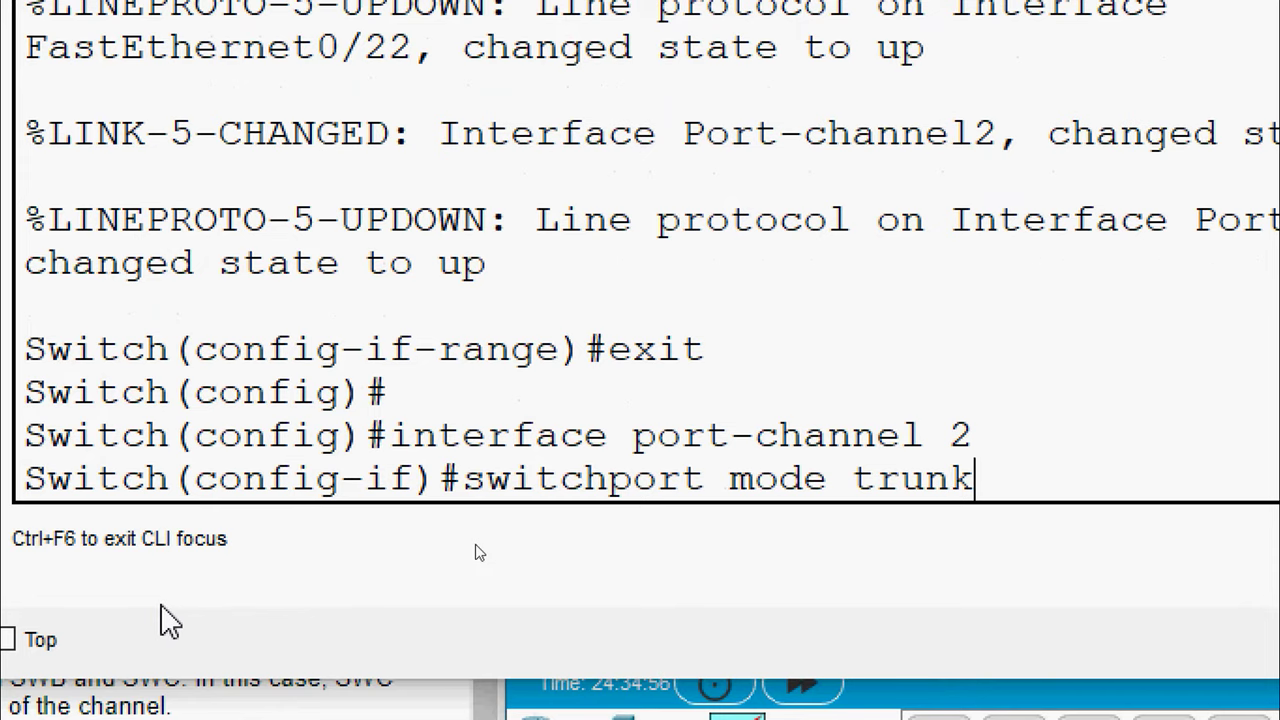
{"action": "key", "text": "Return"}
{"action": "key", "text": "Return"}
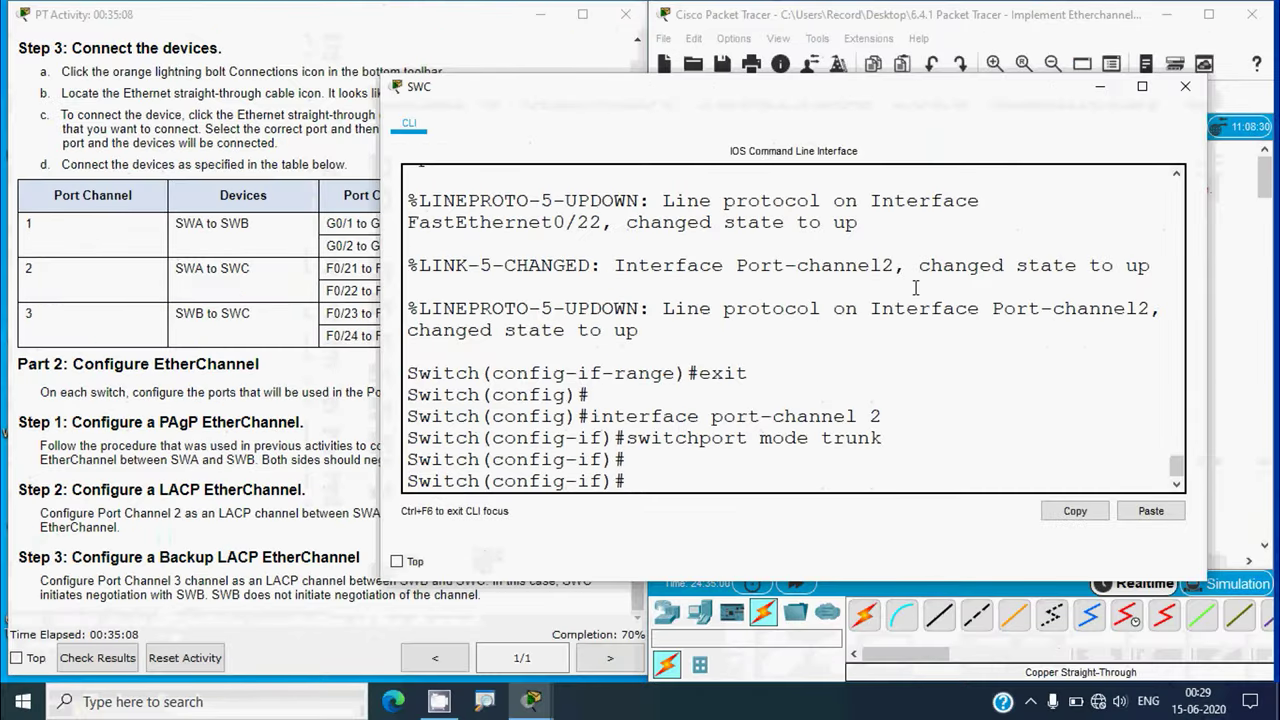
{"action": "left_click", "coordinate": [1185, 86]}
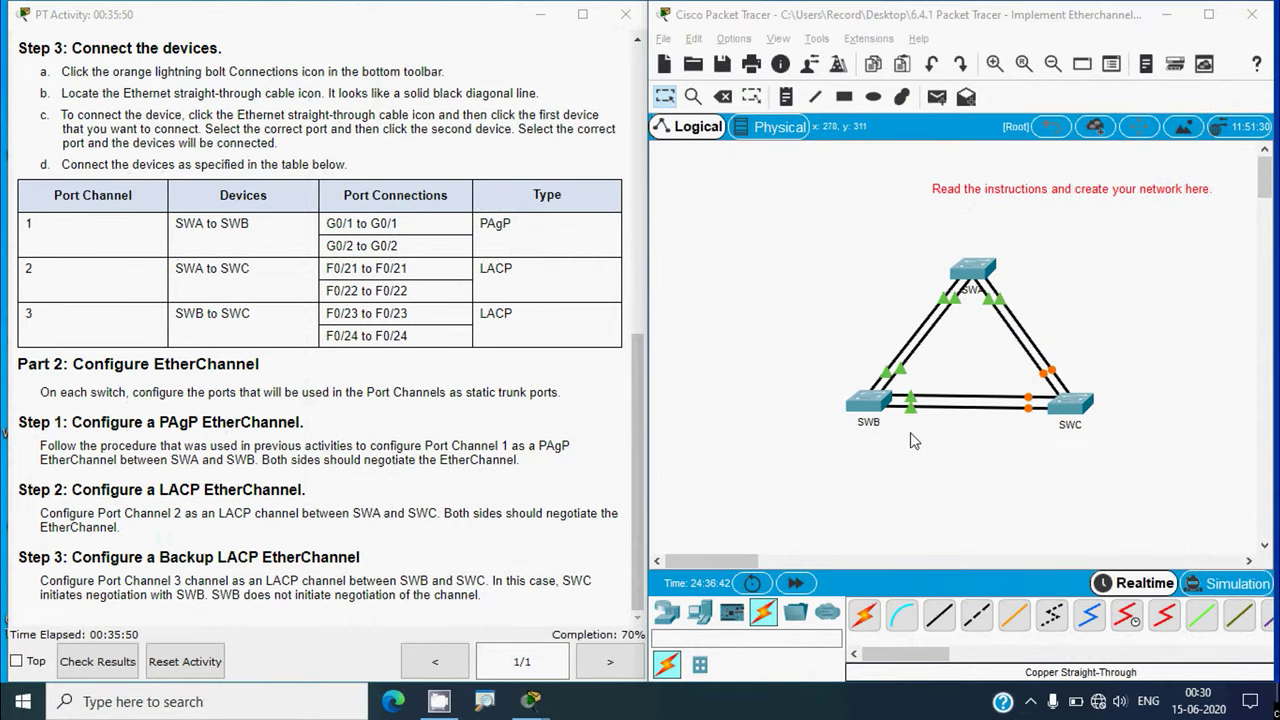
Open SWA's CLI, leave configuration mode with end, and list its channel groups with show etherchannel summary.
{"action": "left_click", "coordinate": [974, 276]}
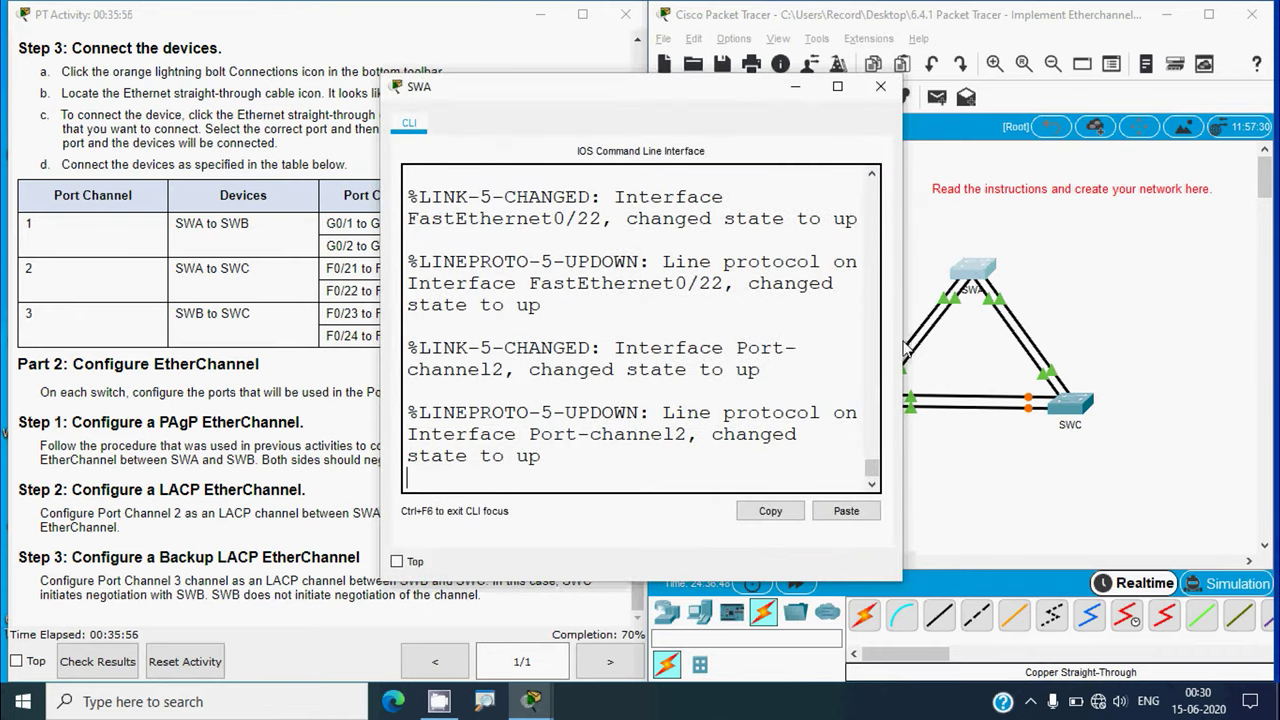
{"action": "left_click_drag", "start_coordinate": [903, 350], "coordinate": [1184, 352]}
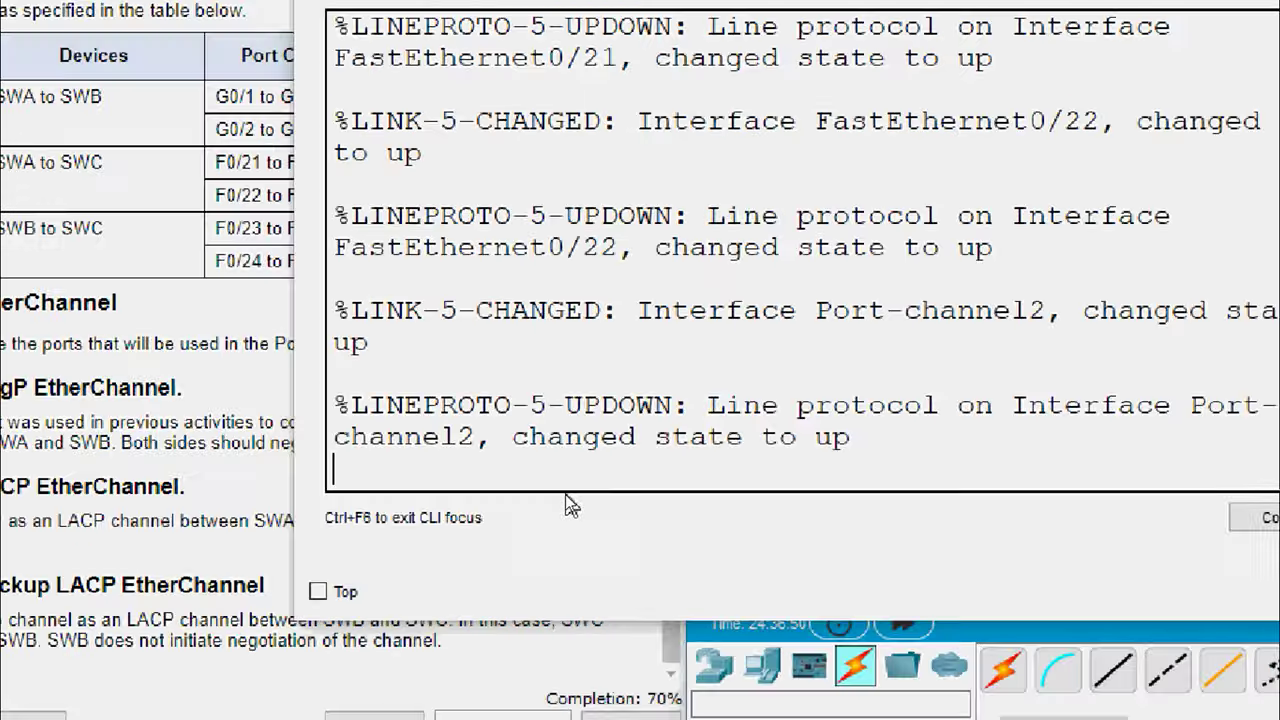
{"action": "key", "text": "Return"}
{"action": "type", "text": "end"}
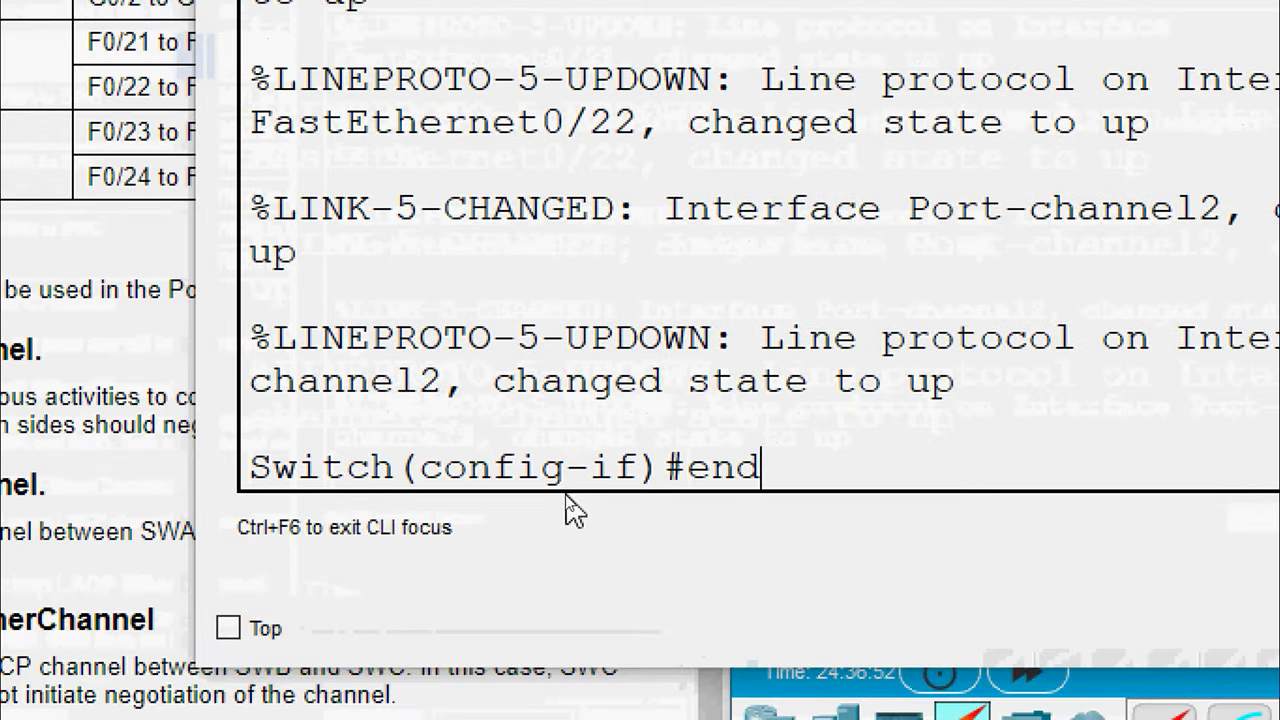
{"action": "key", "text": "Return"}
{"action": "type", "text": "show "}
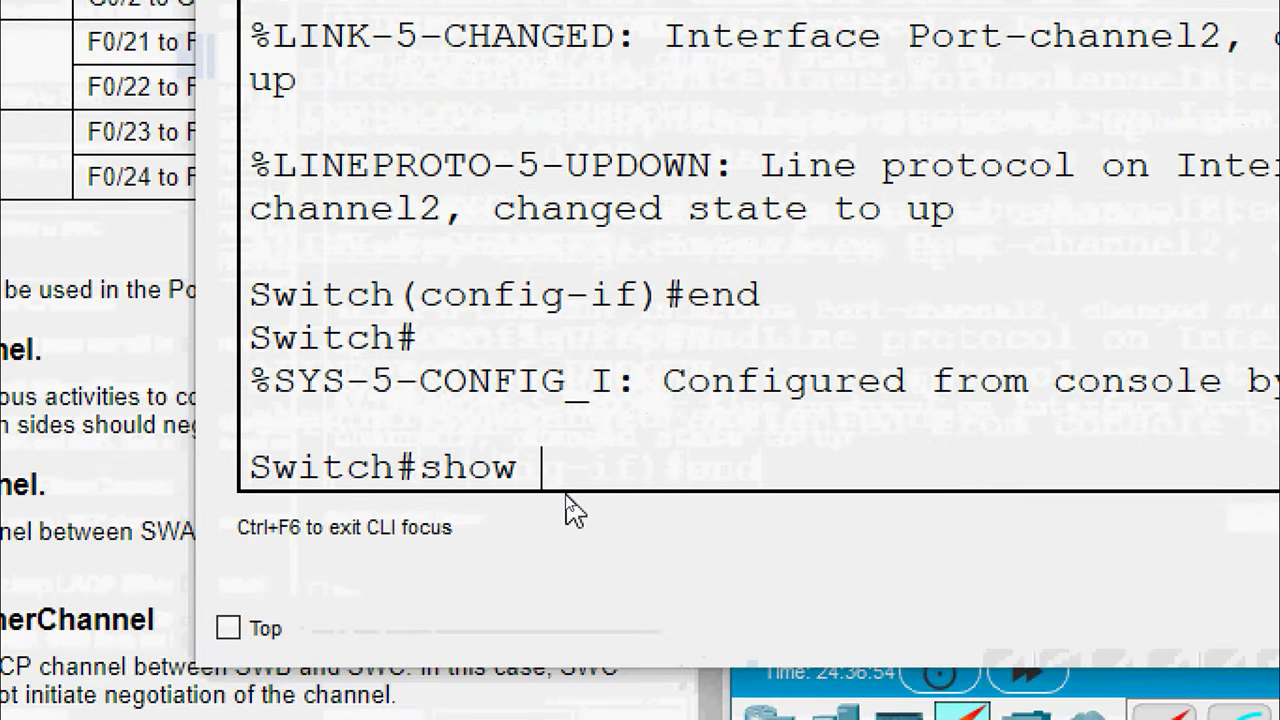
{"action": "type", "text": "etherchannel summary"}
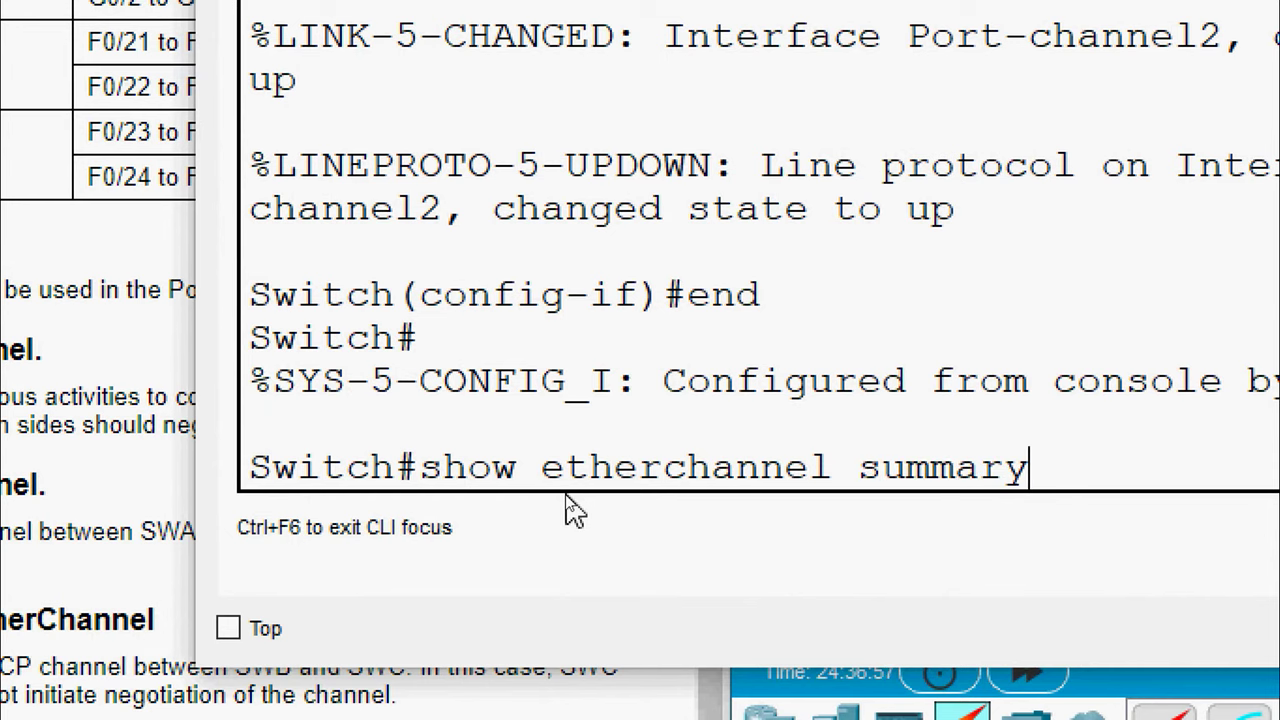
{"action": "key", "text": "Return"}
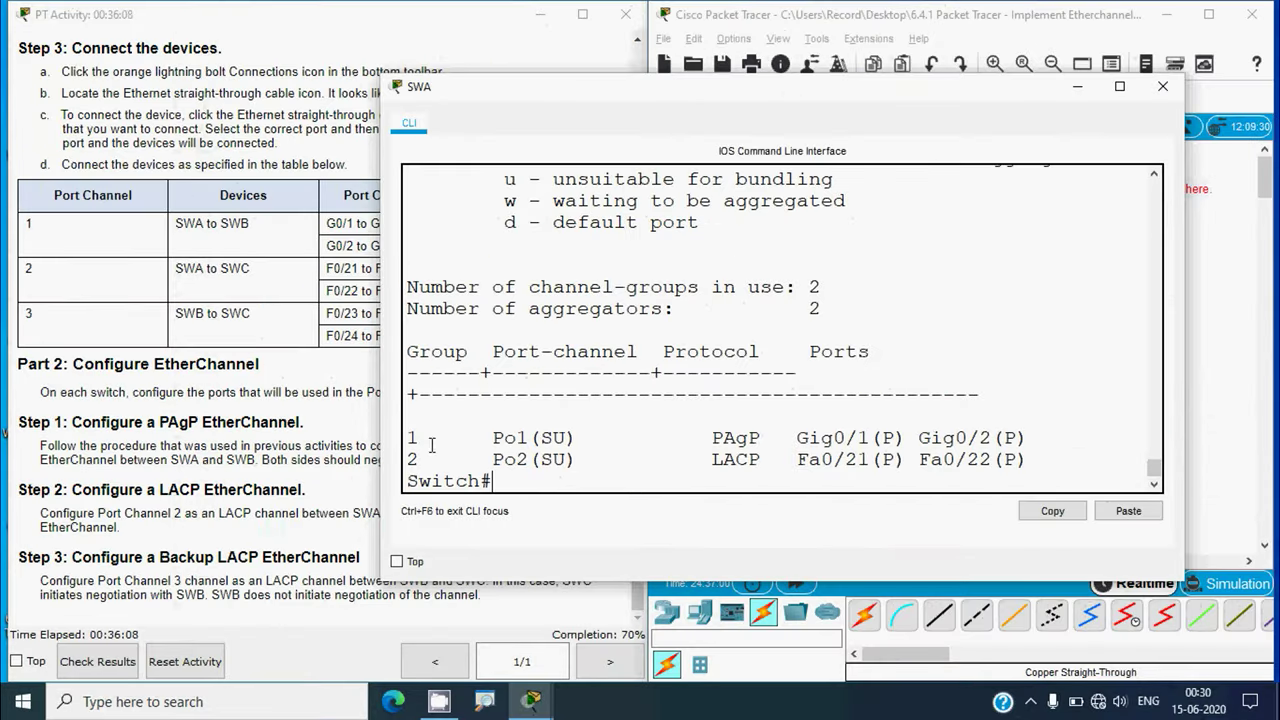
Examine the group number, port-channel, protocol and member ports of Port Channel 2 in SWA's EtherChannel summary.
{"action": "left_click_drag", "start_coordinate": [410, 355], "coordinate": [503, 354]}
{"action": "left_click_drag", "start_coordinate": [406, 459], "coordinate": [423, 459]}
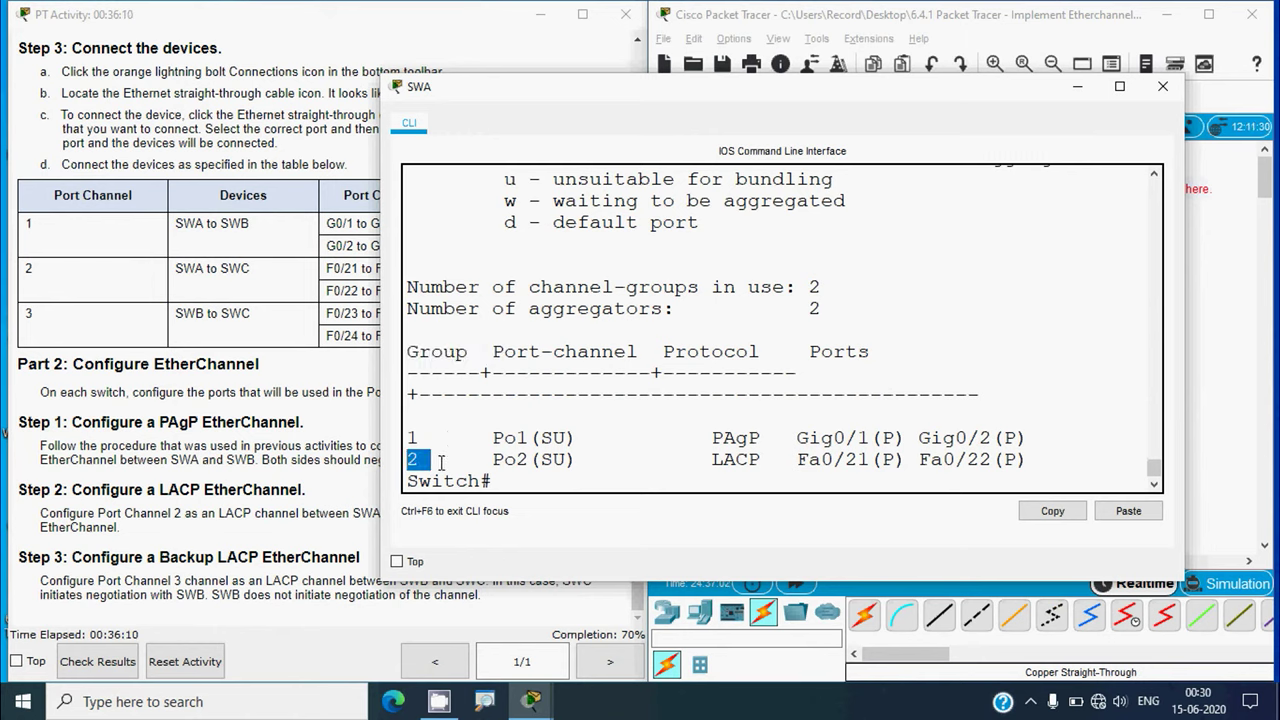
{"action": "left_click_drag", "start_coordinate": [518, 353], "coordinate": [604, 354]}
{"action": "left_click_drag", "start_coordinate": [492, 461], "coordinate": [544, 460]}
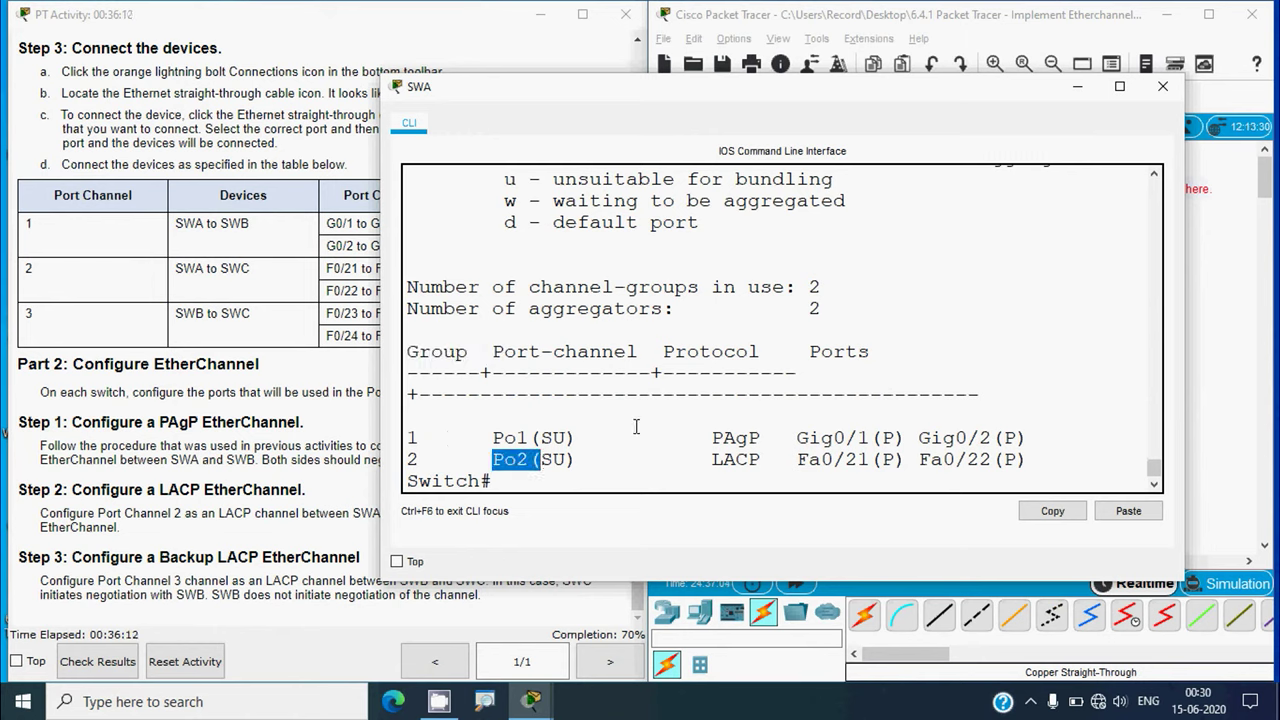
{"action": "left_click_drag", "start_coordinate": [663, 355], "coordinate": [818, 378]}
{"action": "left_click_drag", "start_coordinate": [707, 464], "coordinate": [763, 459]}
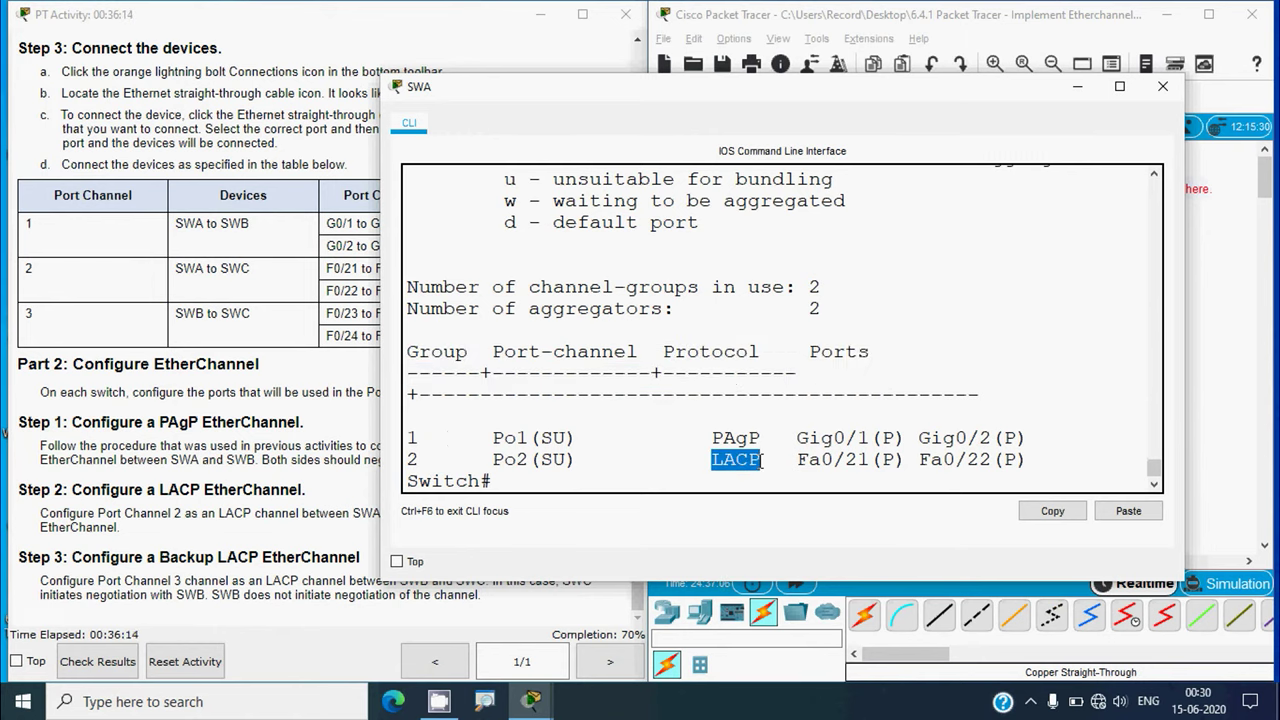
{"action": "left_click_drag", "start_coordinate": [788, 374], "coordinate": [887, 362]}
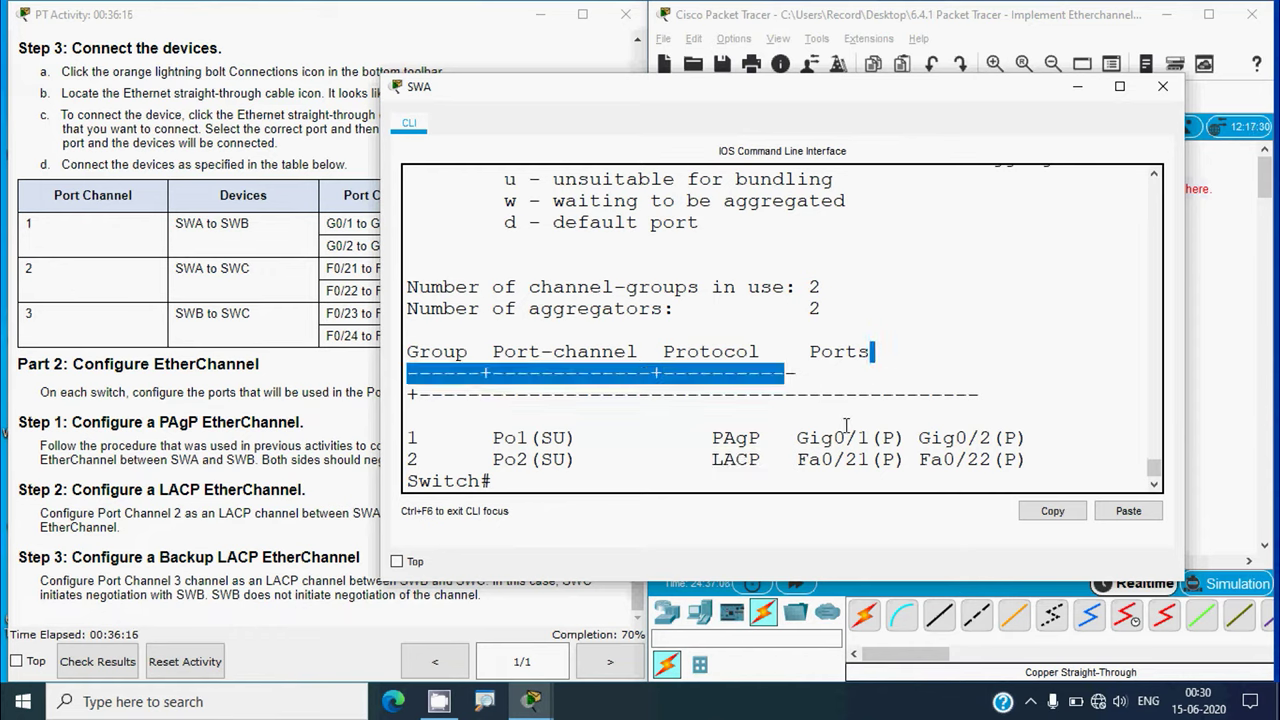
{"action": "left_click_drag", "start_coordinate": [800, 462], "coordinate": [1025, 460]}
Display SWA's trunk information with show interface trunk.
{"action": "left_click", "coordinate": [558, 478]}
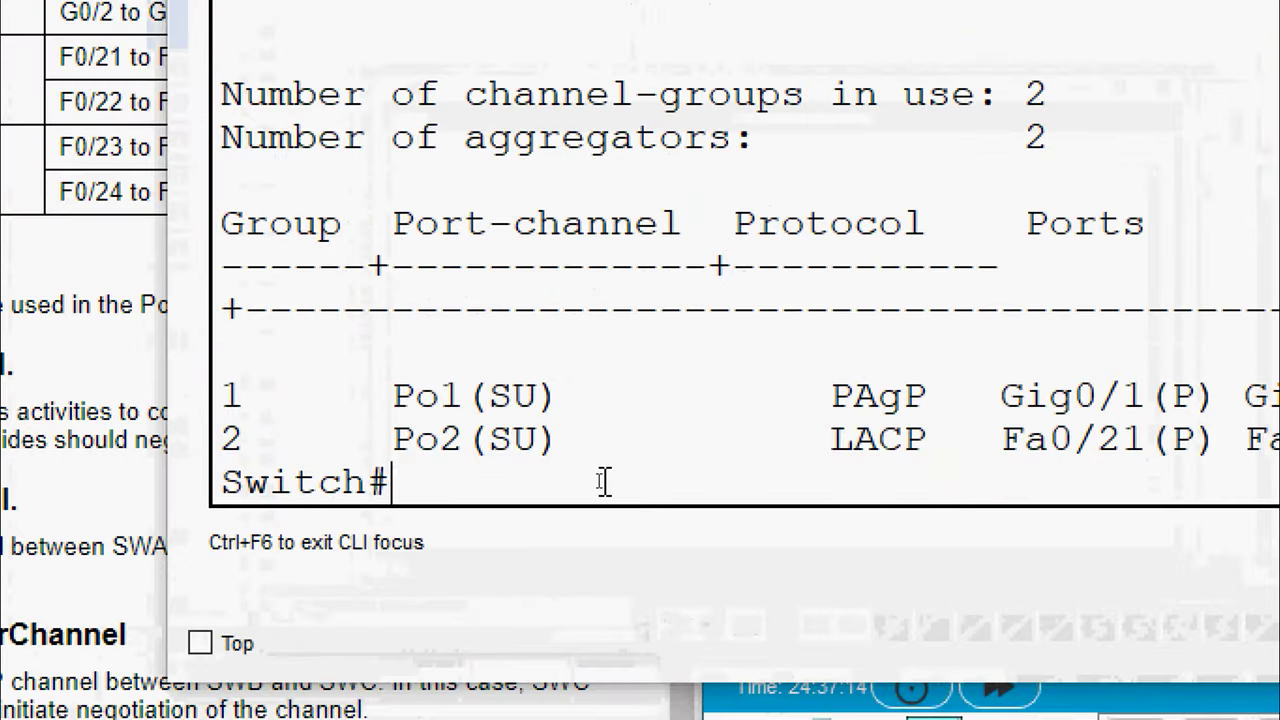
{"action": "type", "text": "show interface tru"}
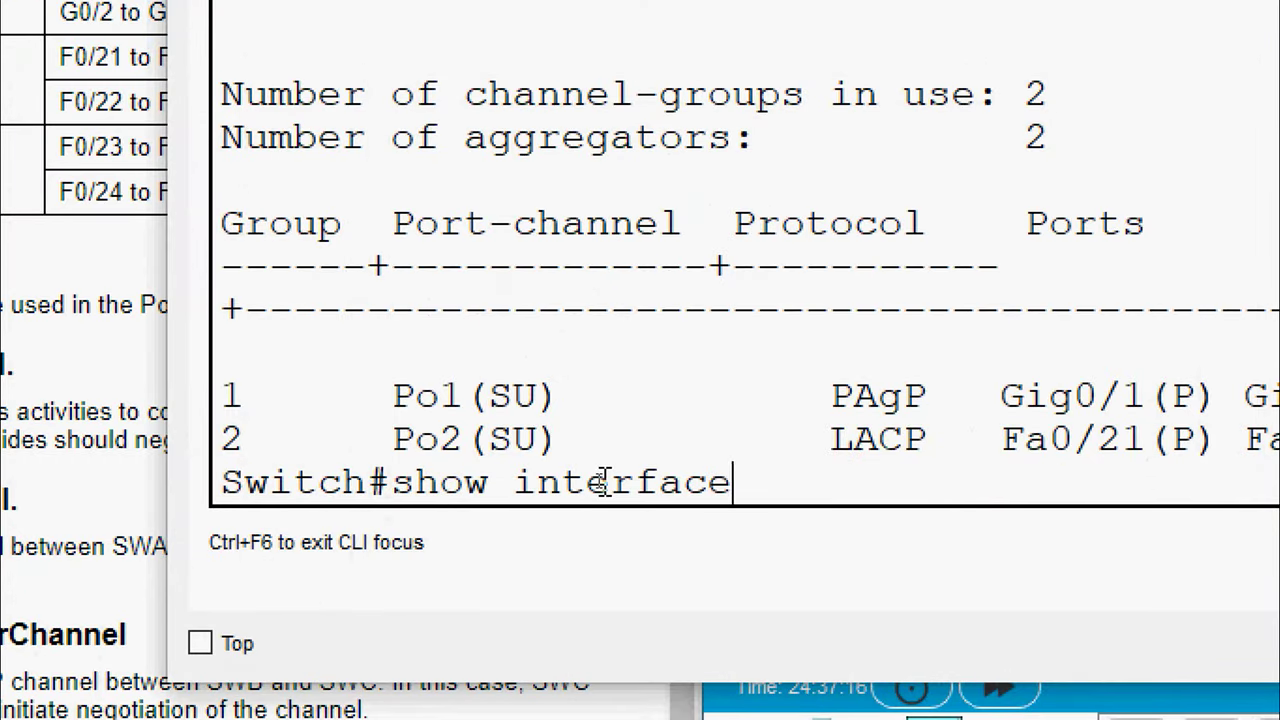
{"action": "type", "text": "nk"}
{"action": "key", "text": "Return"}
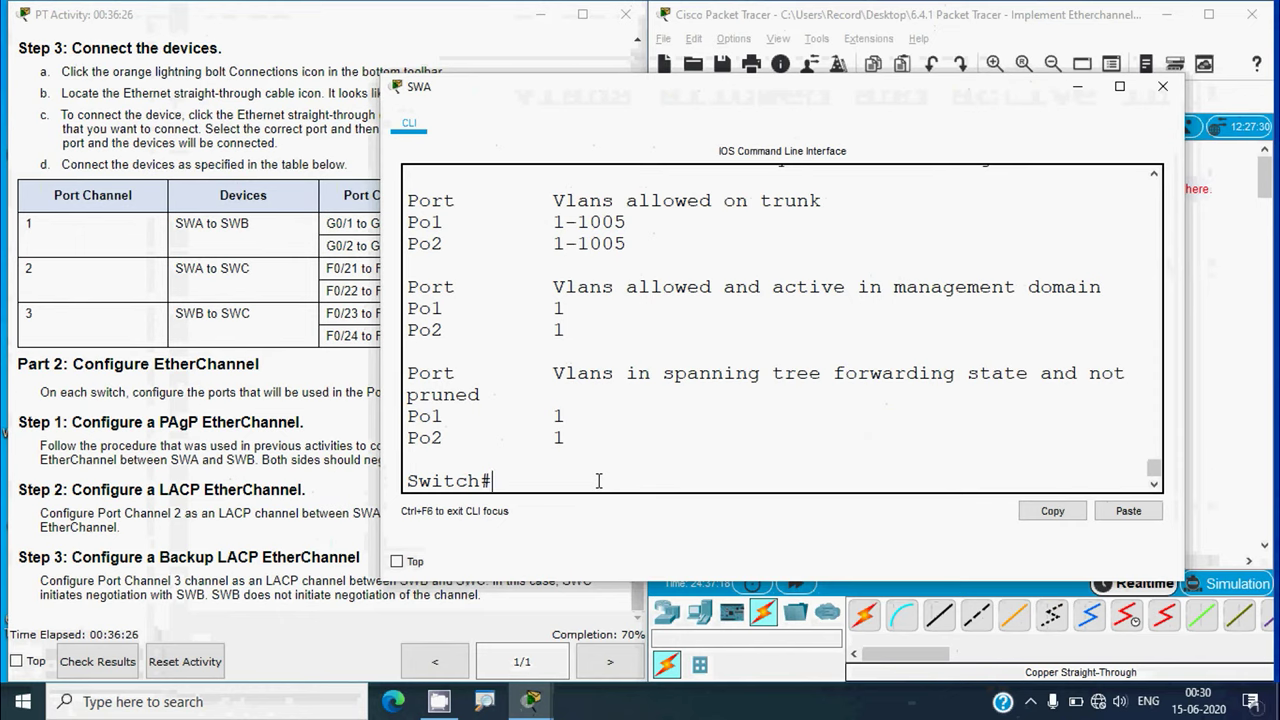
Check the trunk status of Po1 and Po2 in SWA's output, and close the SWA window.
{"action": "scroll", "coordinate": [421, 270], "scroll_direction": "up", "scroll_amount": 2}
{"action": "scroll", "coordinate": [505, 372], "scroll_direction": "up", "scroll_amount": 1}
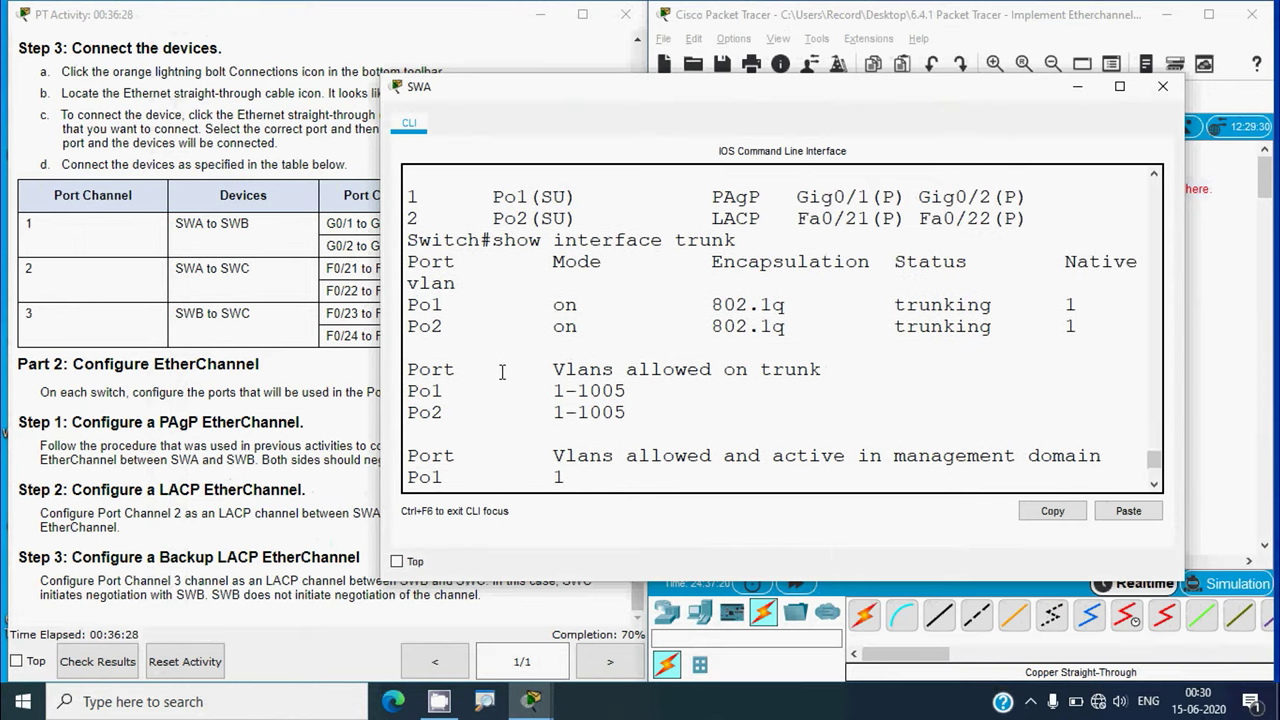
{"action": "double_click", "coordinate": [445, 304]}
{"action": "left_click_drag", "start_coordinate": [446, 330], "coordinate": [406, 328]}
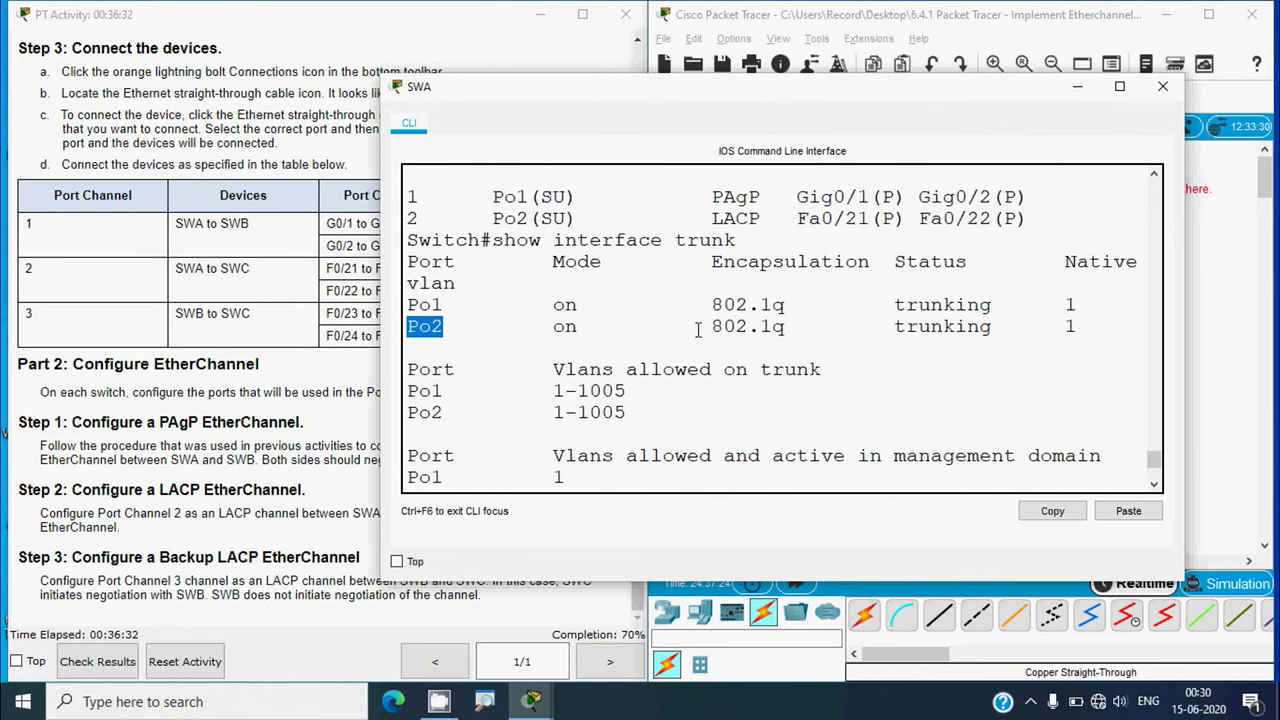
{"action": "mouse_move", "coordinate": [886, 326]}
{"action": "left_mouse_down"}
{"action": "mouse_move", "coordinate": [990, 326]}
{"action": "mouse_move", "coordinate": [884, 305]}
{"action": "left_mouse_up"}
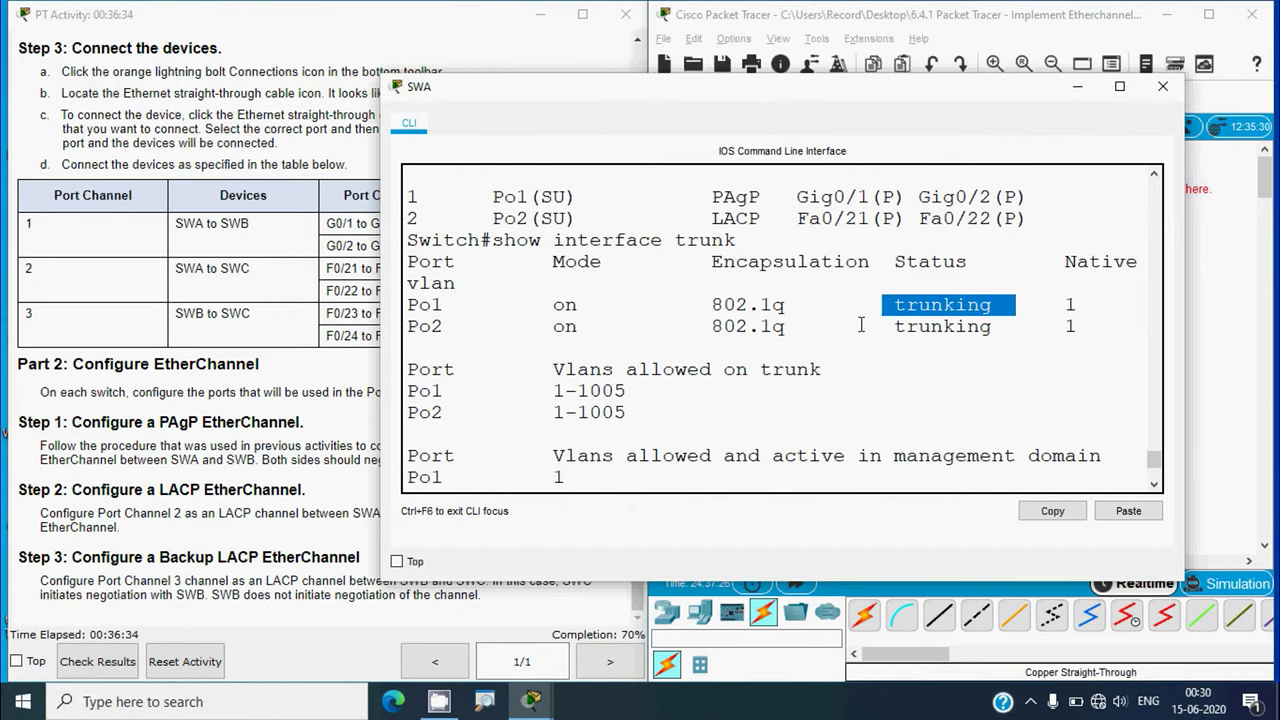
{"action": "left_click", "coordinate": [852, 325]}
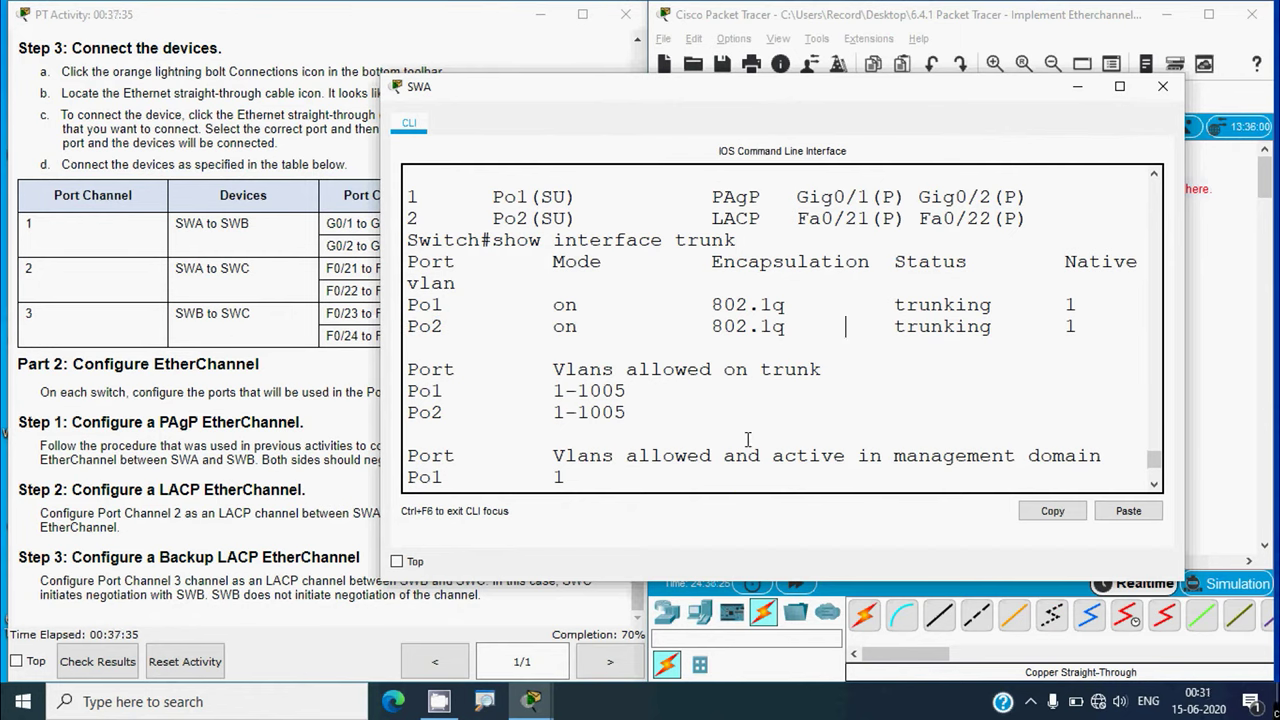
{"action": "left_click", "coordinate": [1162, 86]}
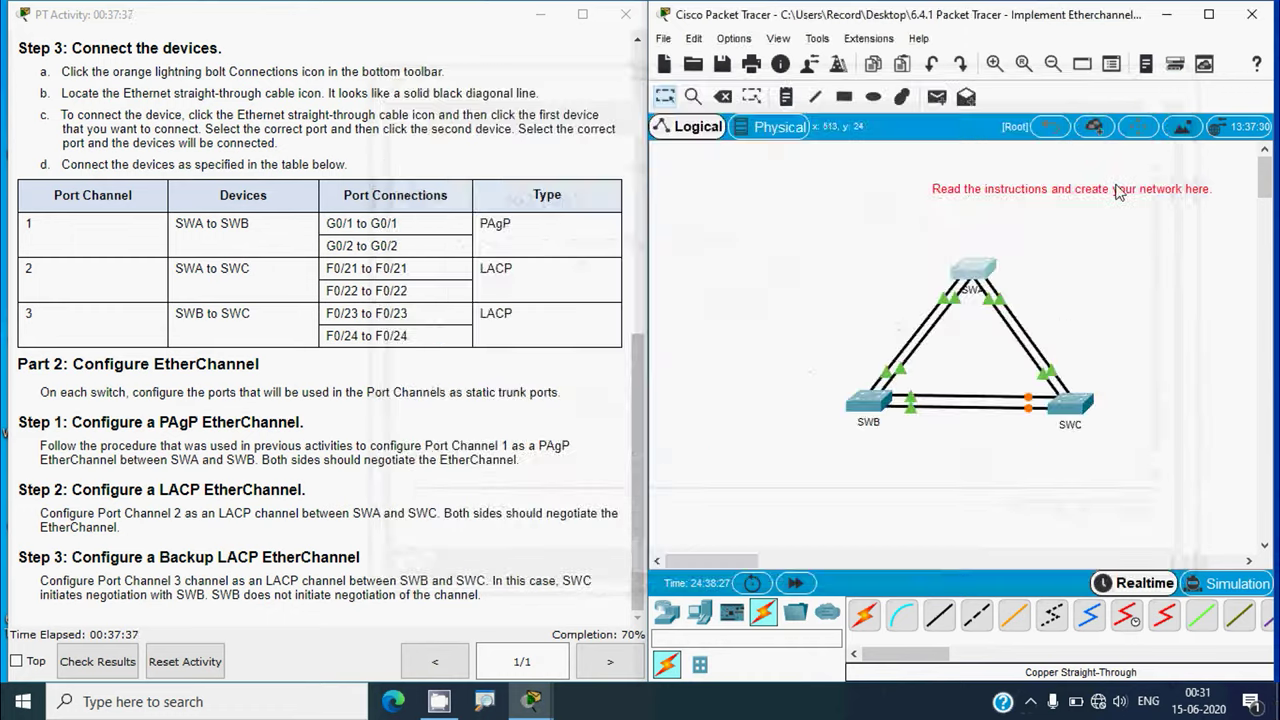
Open SWC's CLI in a widened window and return to privileged EXEC mode with end.
{"action": "left_click", "coordinate": [1066, 413]}
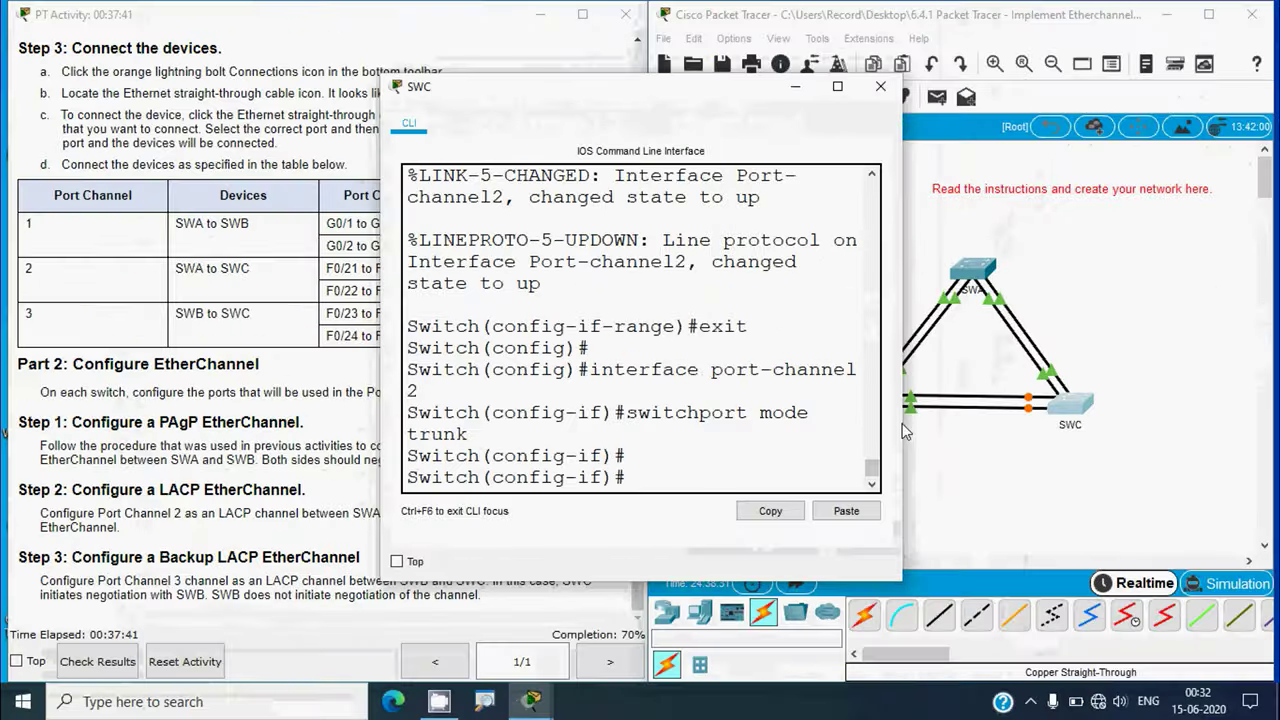
{"action": "left_click_drag", "start_coordinate": [904, 435], "coordinate": [1152, 435]}
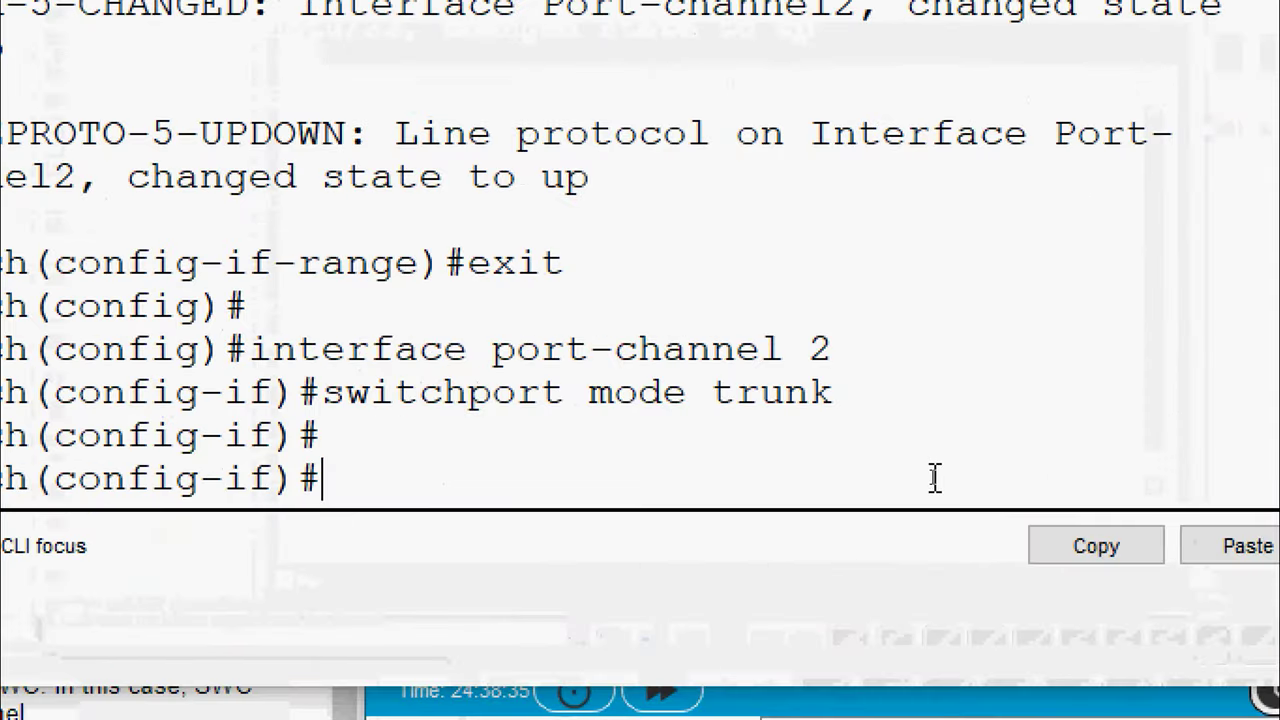
{"action": "type", "text": "end"}
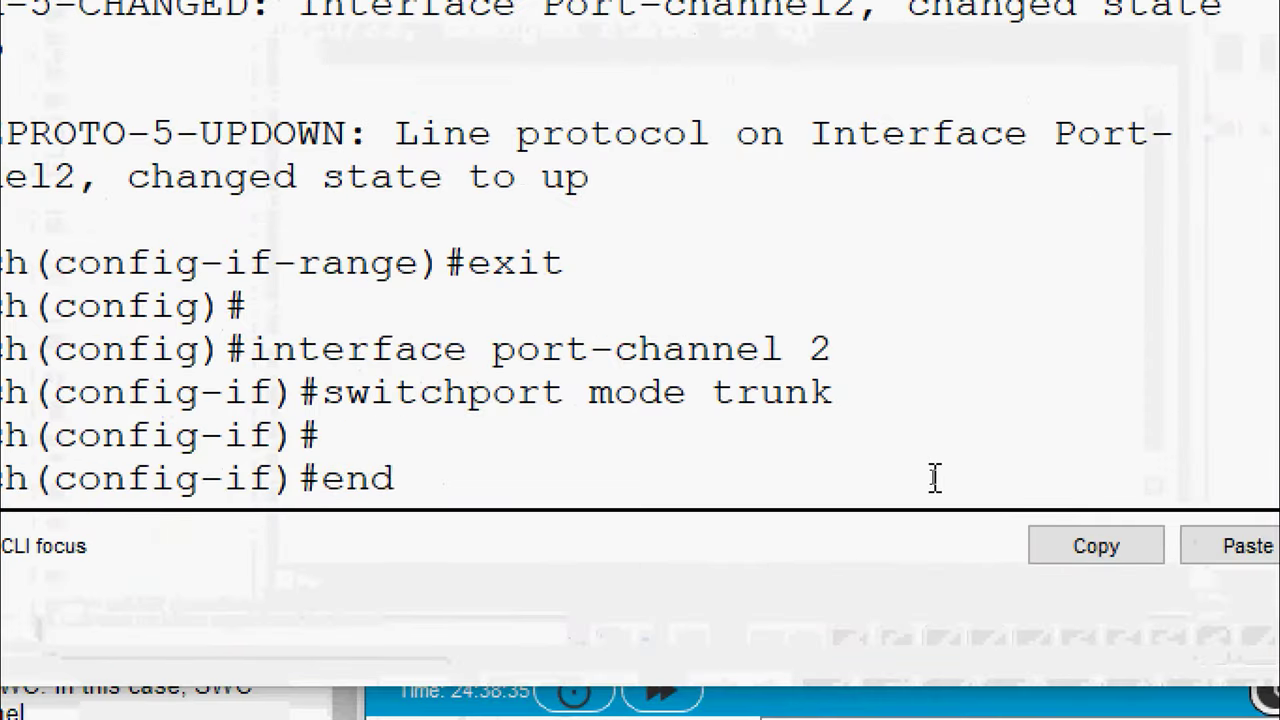
{"action": "key", "text": "Return"}
{"action": "type", "text": "show"}
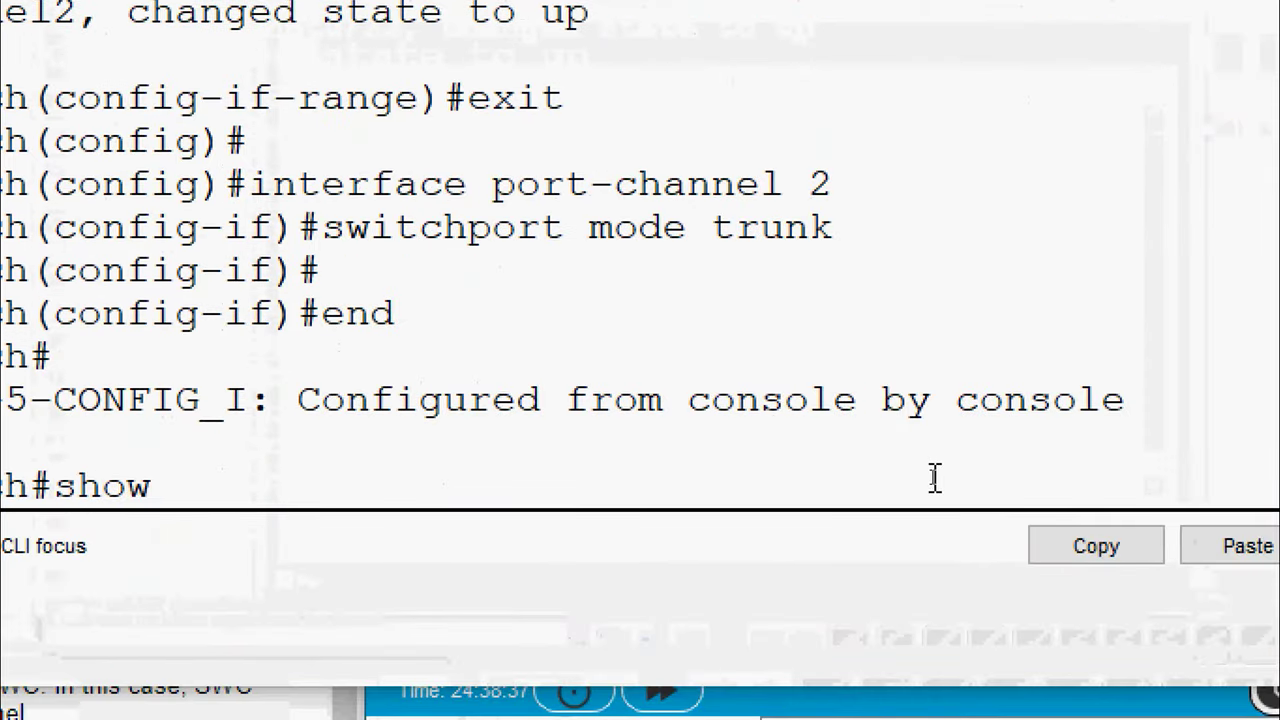
{"action": "type", "text": " etherchannle summary"}
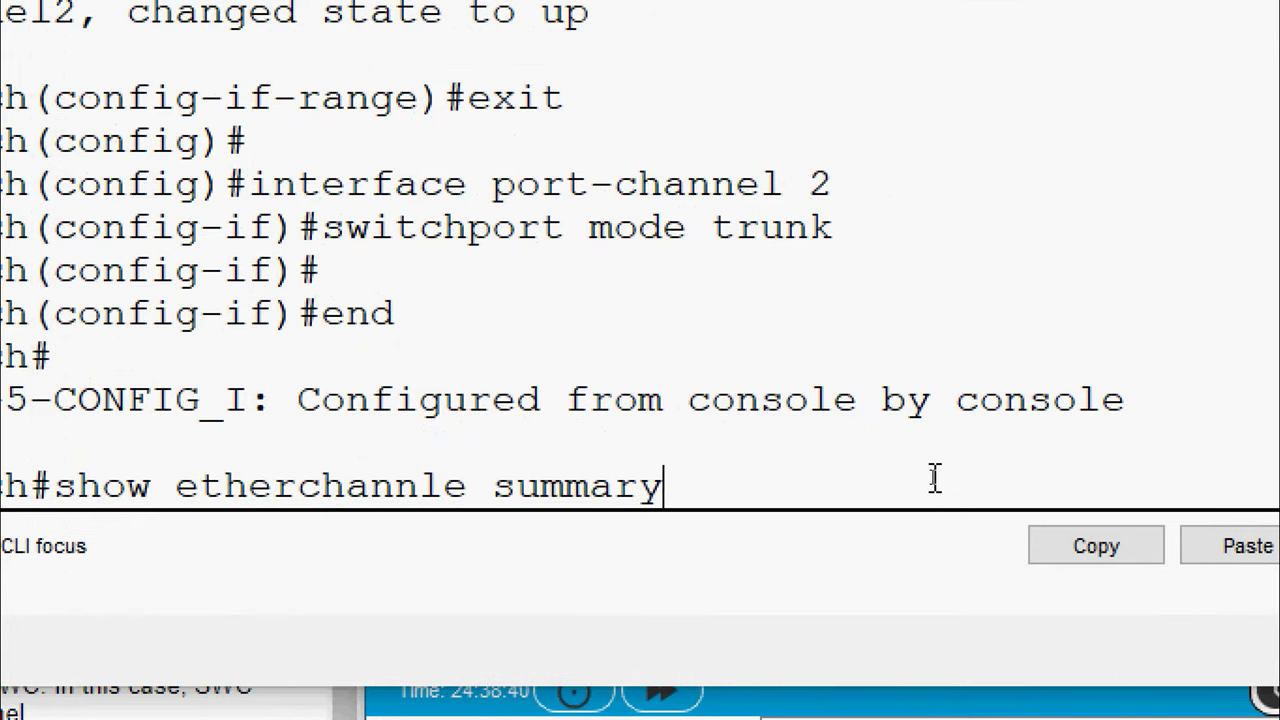
{"action": "key", "text": "Return"}
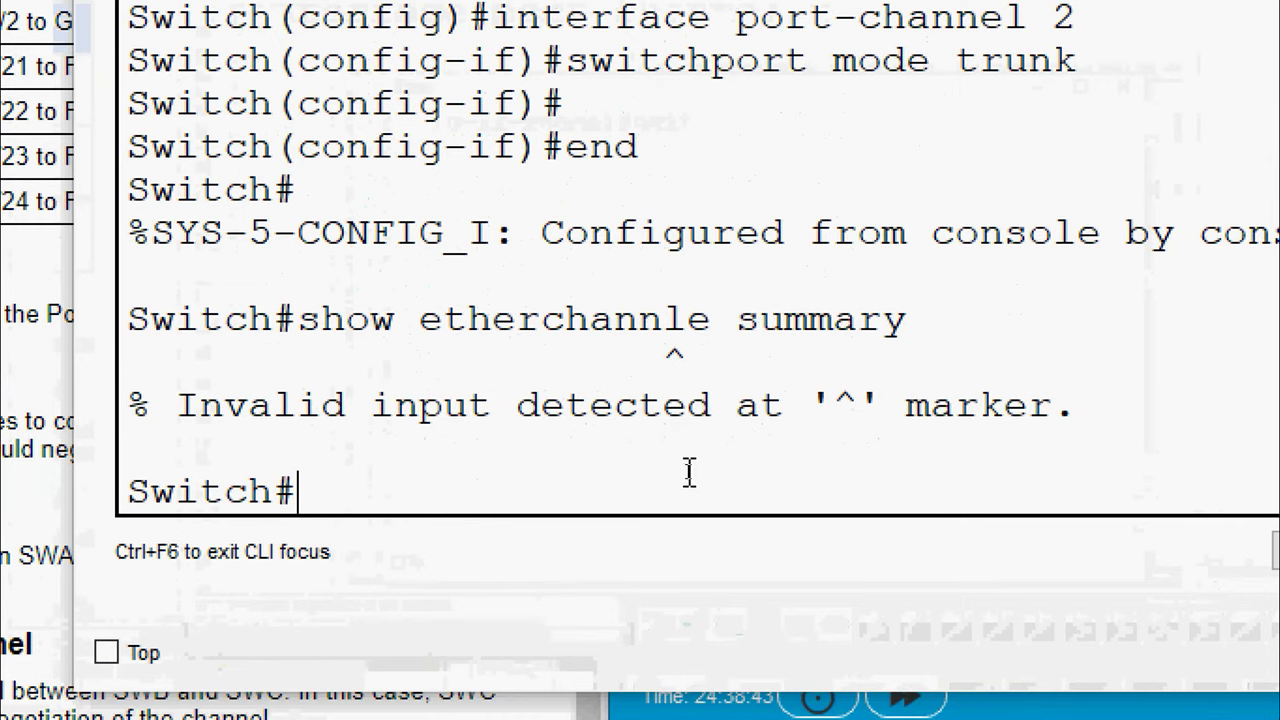
Run show etherchannel summary on SWC and check the protocol and member ports of Port Channel 2.
{"action": "type", "text": "show ethe"}
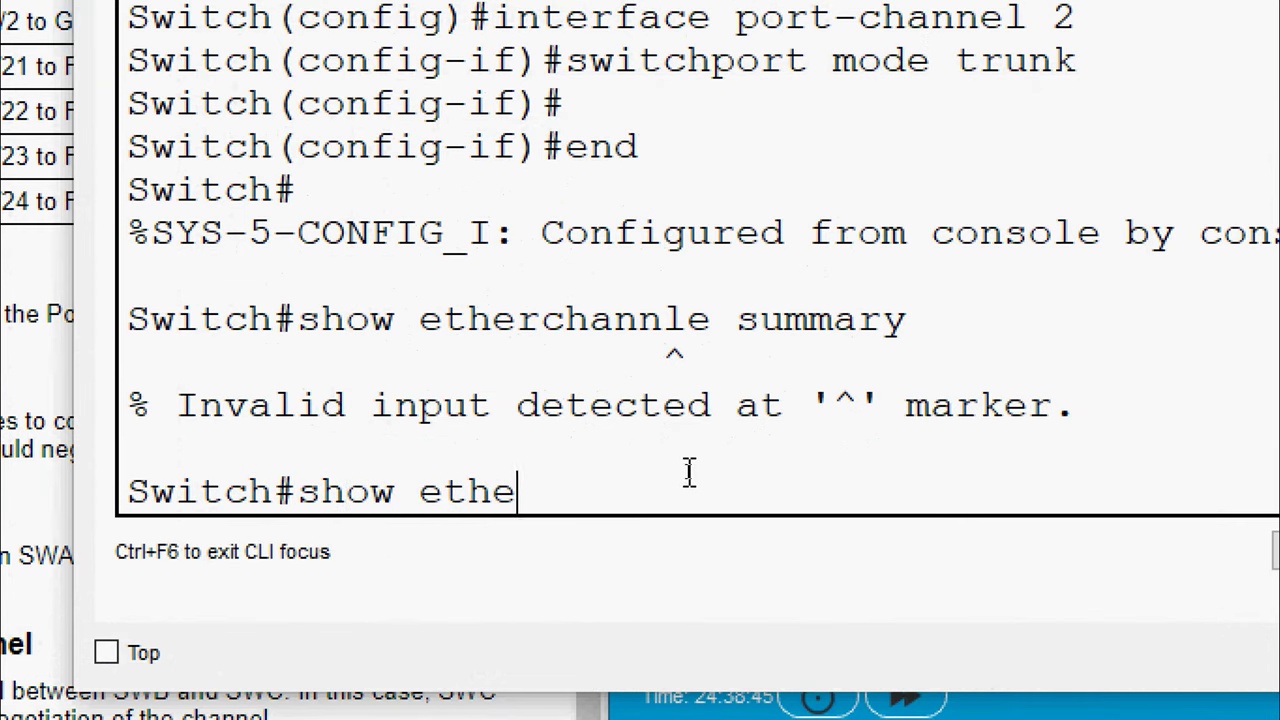
{"action": "type", "text": "rchannel summary"}
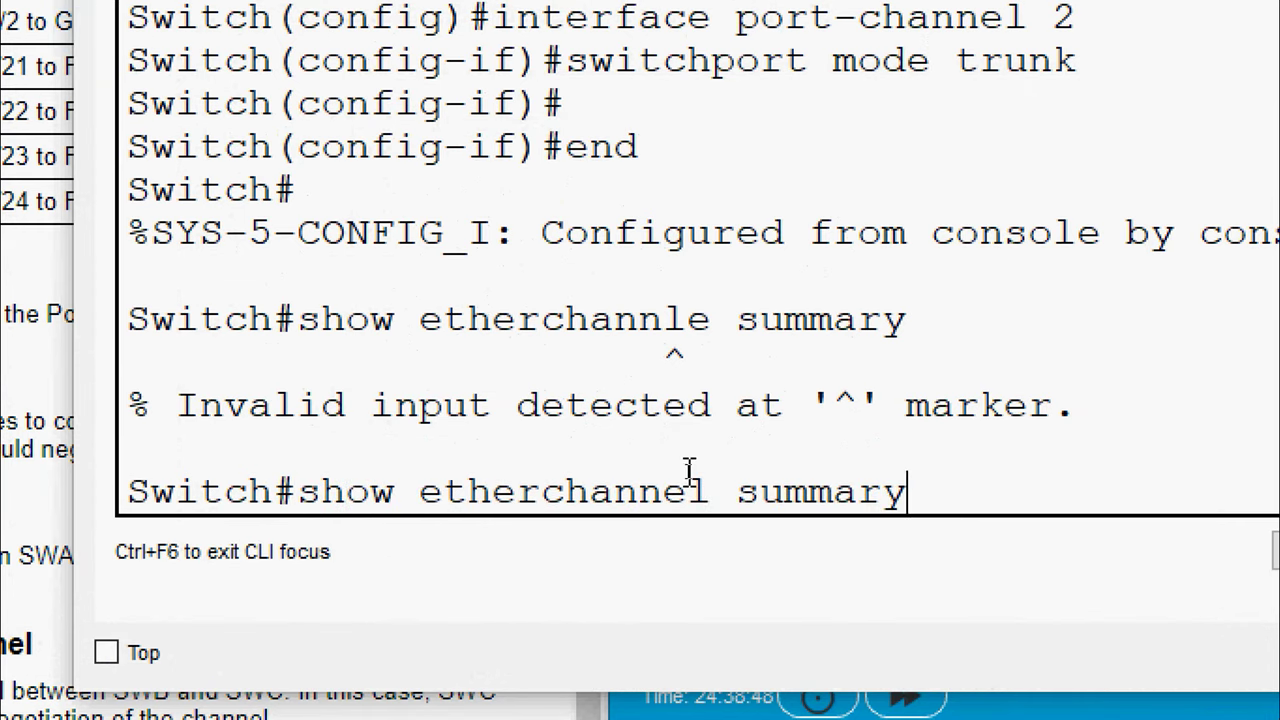
{"action": "key", "text": "Return"}
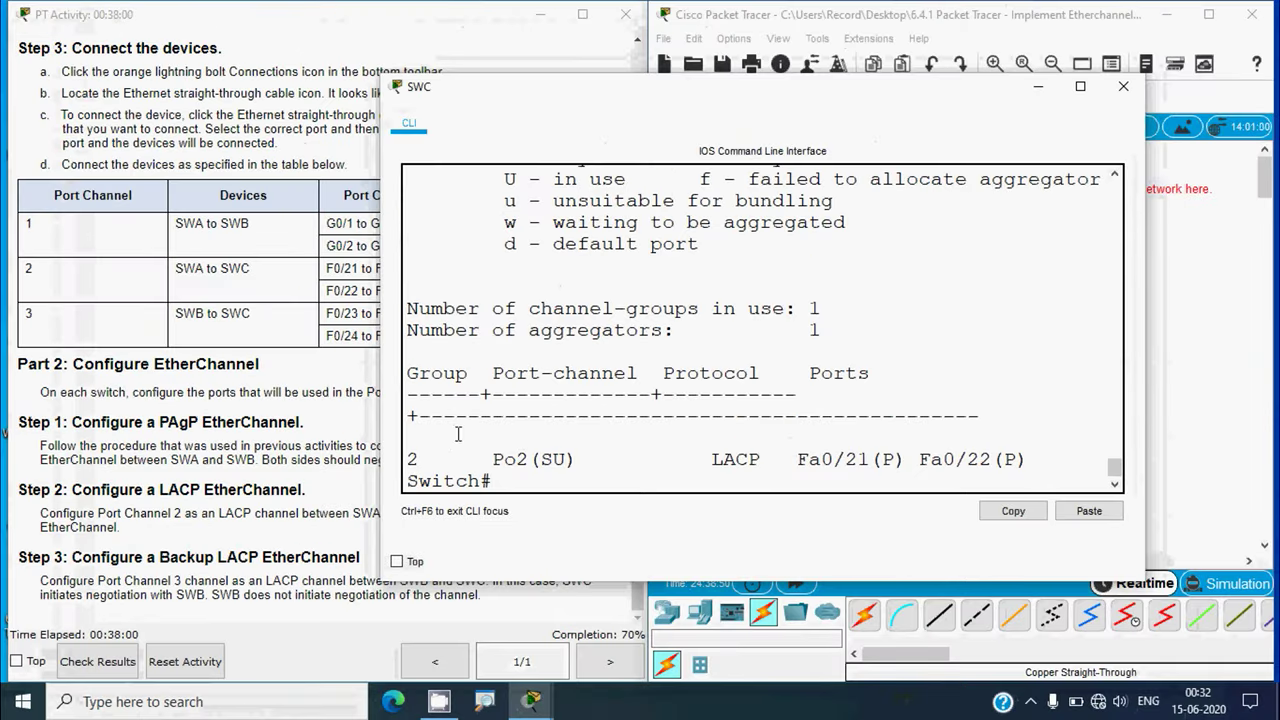
{"action": "left_click_drag", "start_coordinate": [205, 448], "coordinate": [133, 450]}
{"action": "left_click_drag", "start_coordinate": [489, 458], "coordinate": [529, 458]}
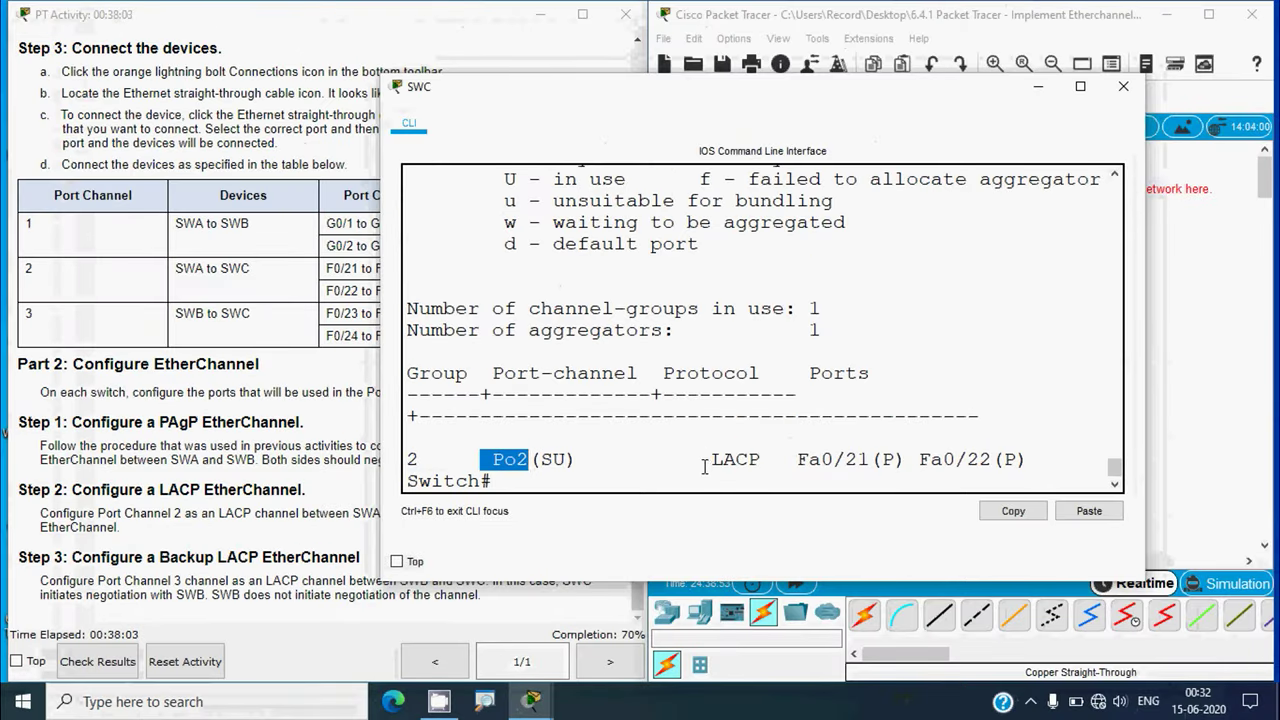
{"action": "left_click_drag", "start_coordinate": [700, 459], "coordinate": [995, 465]}
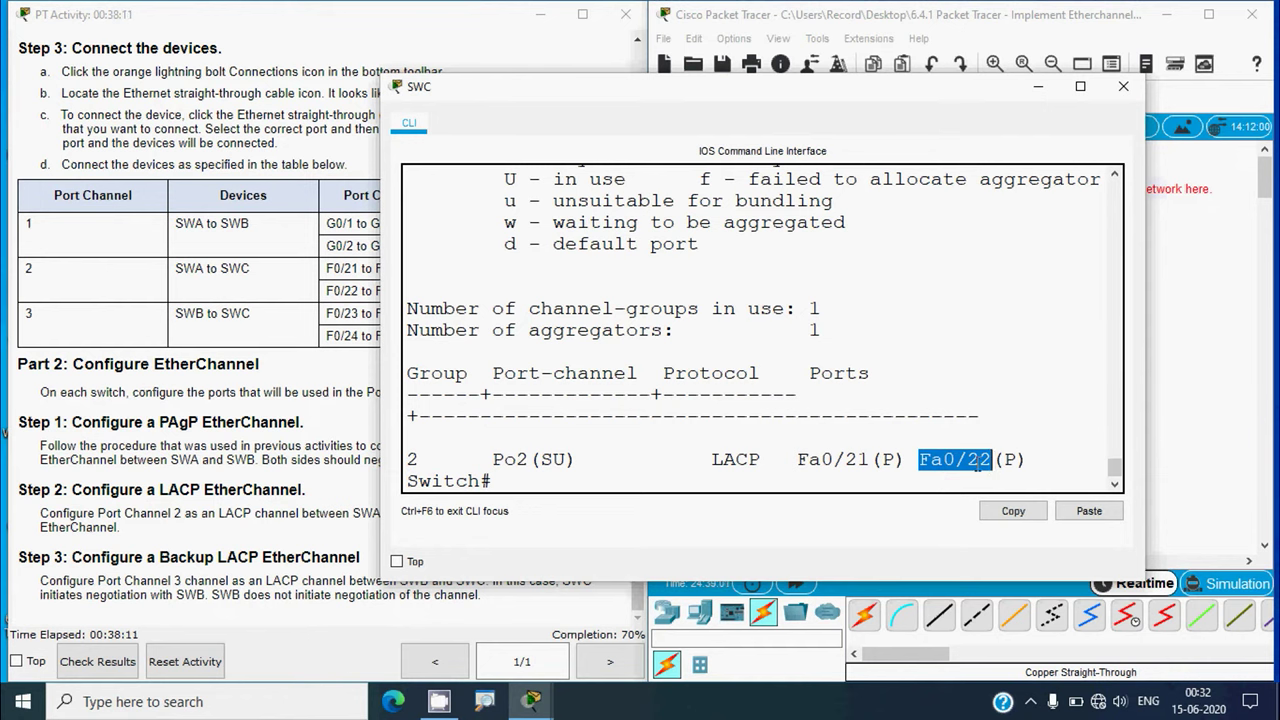
{"action": "left_click_drag", "start_coordinate": [770, 459], "coordinate": [676, 457]}
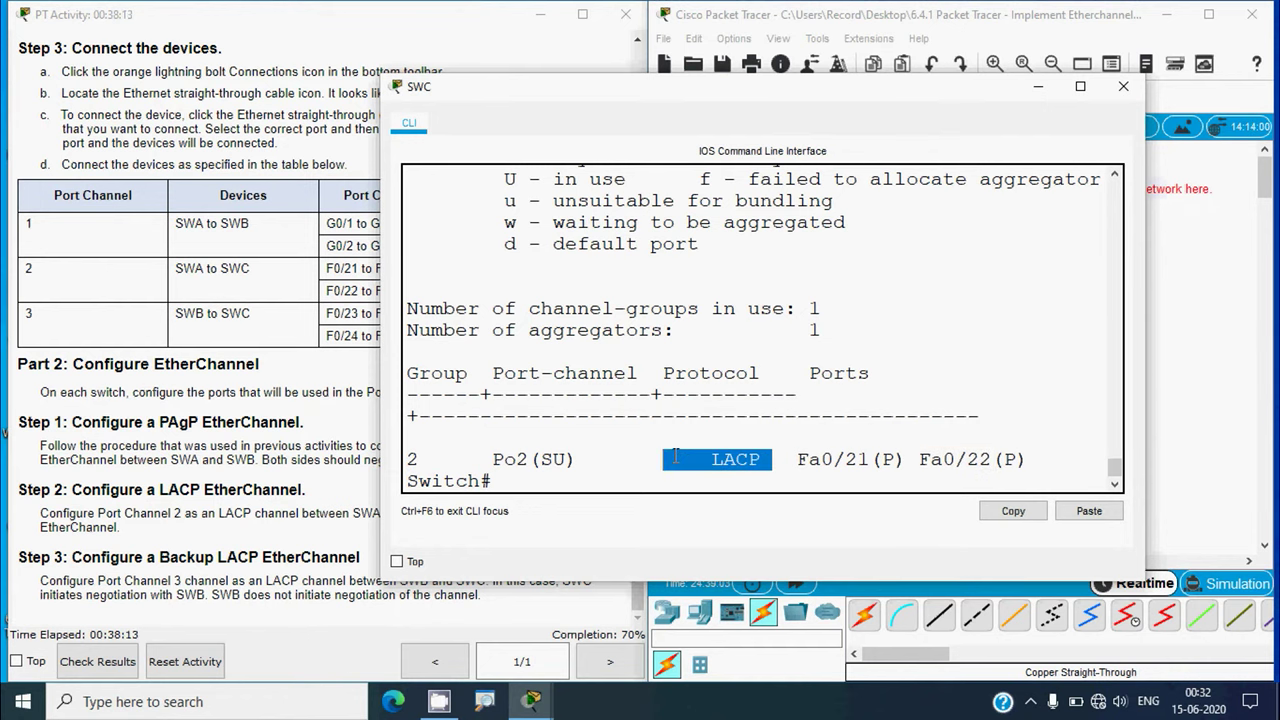
Run show interfaces trunk on SWC and go to the part of the output with Po2's mode and status.
{"action": "left_click", "coordinate": [521, 462]}
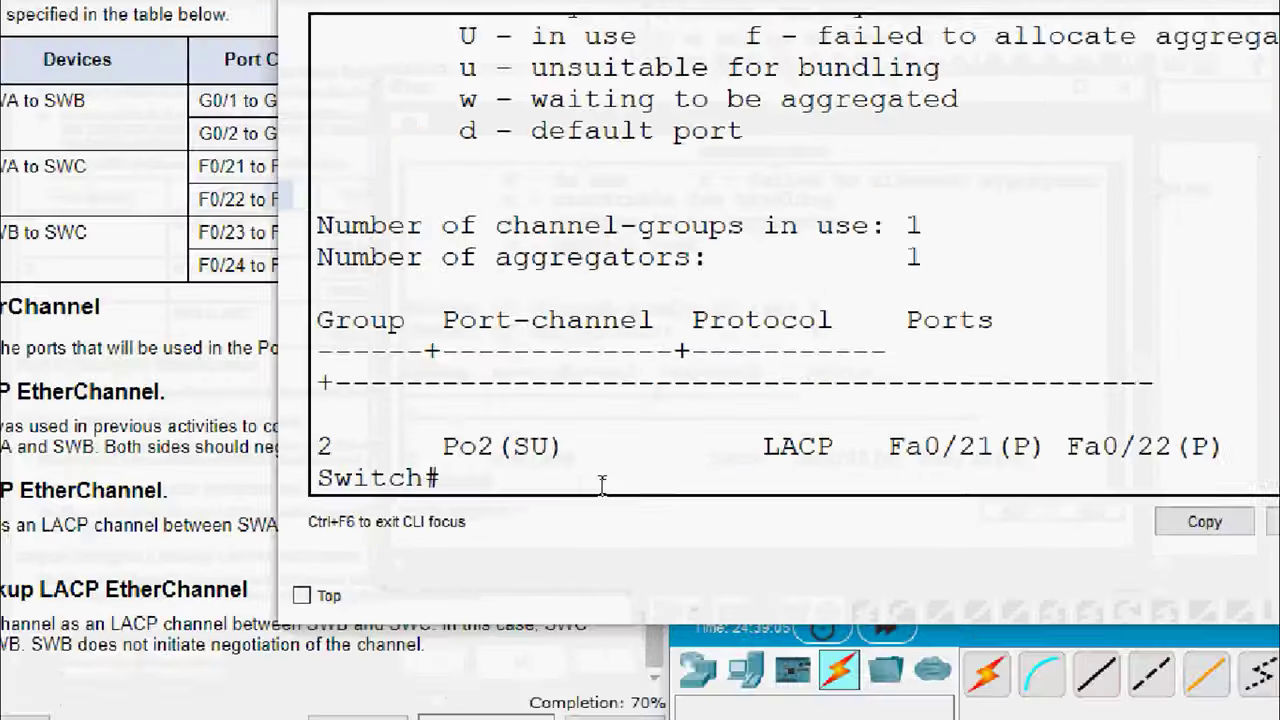
{"action": "type", "text": "show "}
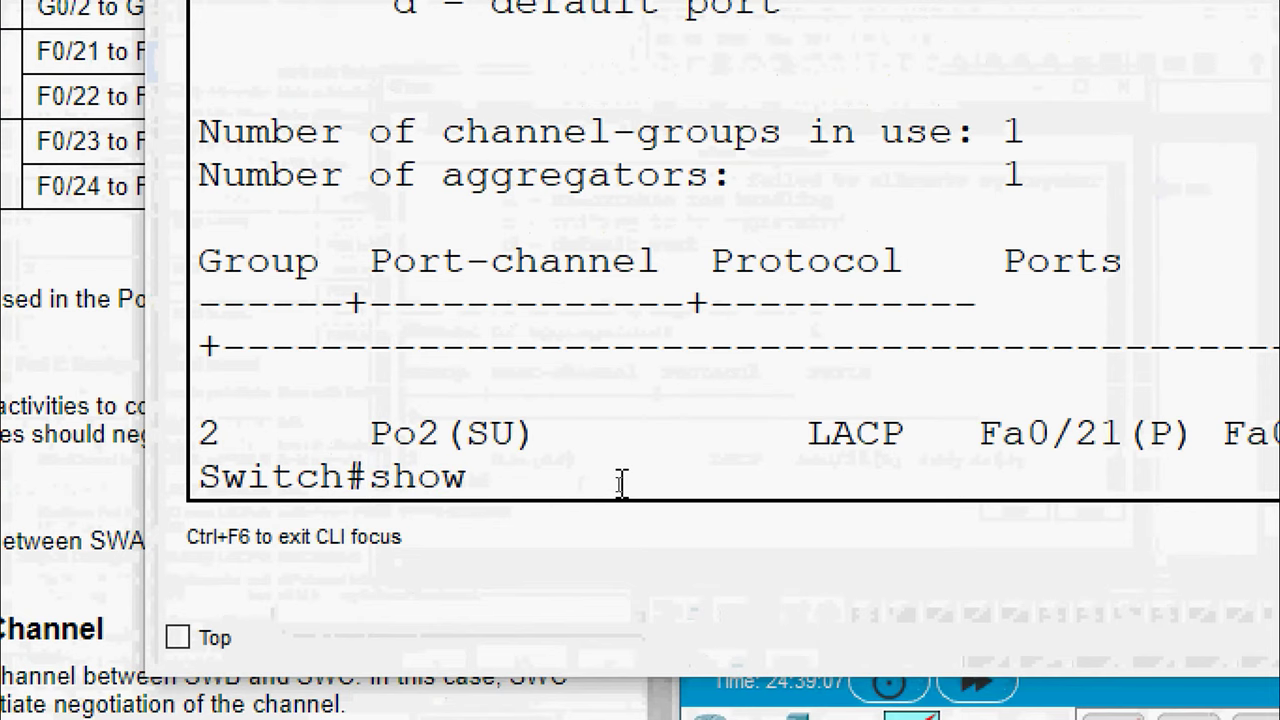
{"action": "type", "text": "interfaces tr"}
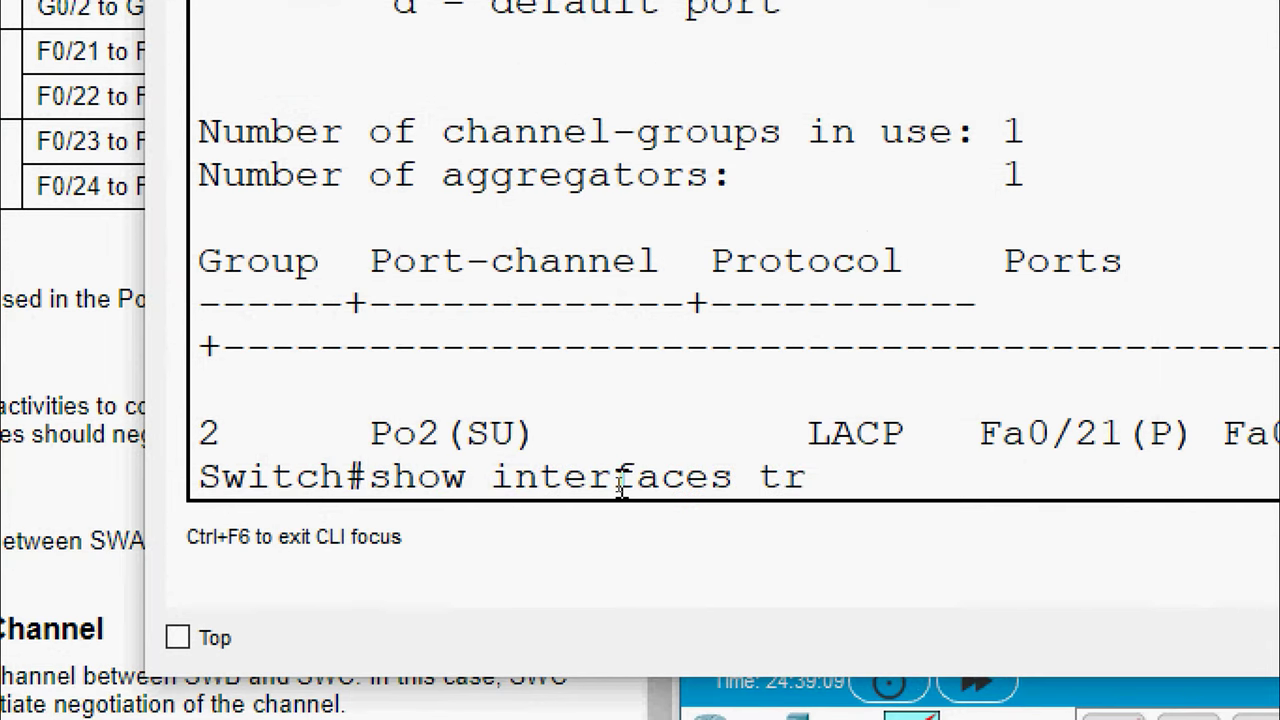
{"action": "type", "text": "unk"}
{"action": "key", "text": "Return"}
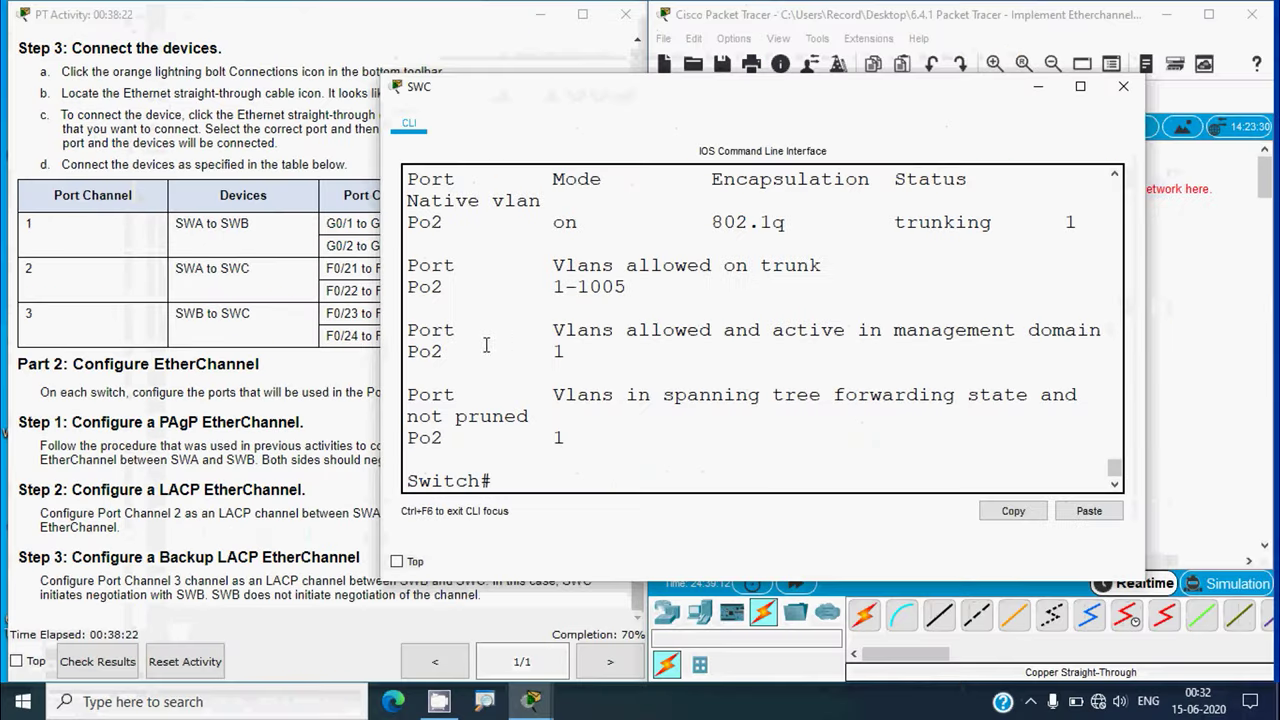
{"action": "scroll", "coordinate": [470, 335], "scroll_direction": "up", "scroll_amount": 2}
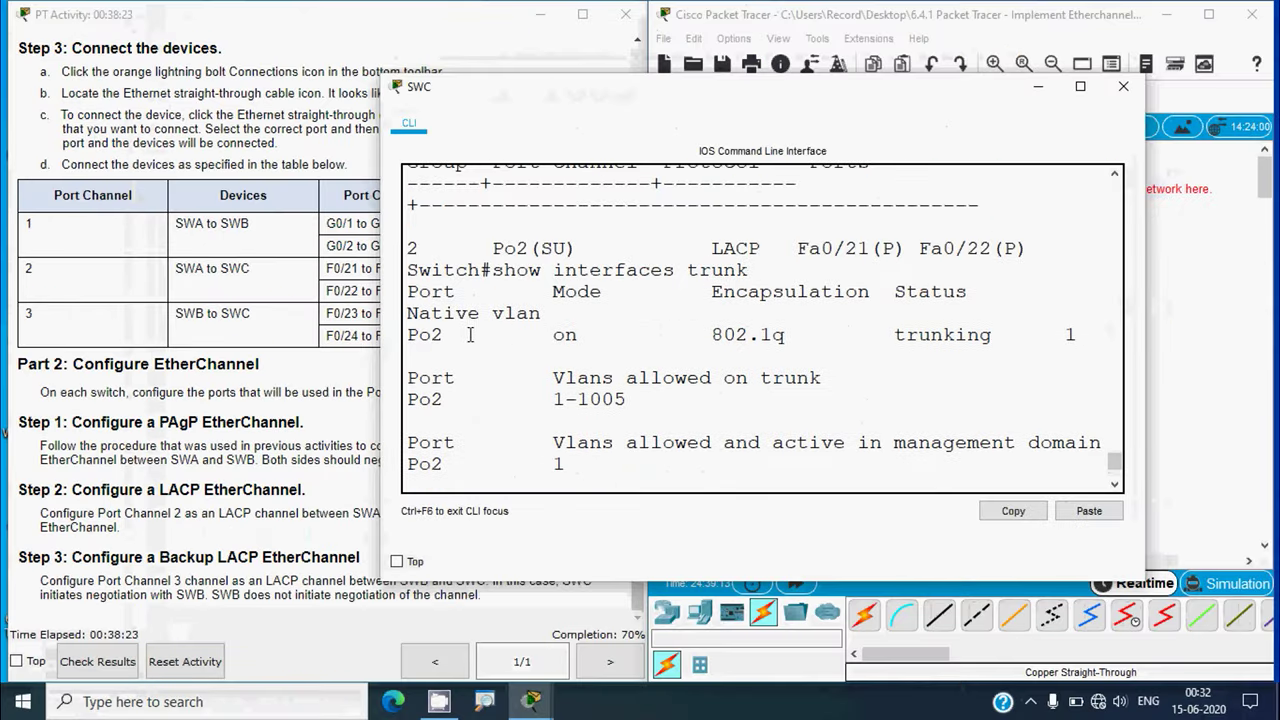
Check Po2's trunk status in SWC's show interfaces trunk output and close the SWC window.
{"action": "left_click_drag", "start_coordinate": [460, 337], "coordinate": [398, 337]}
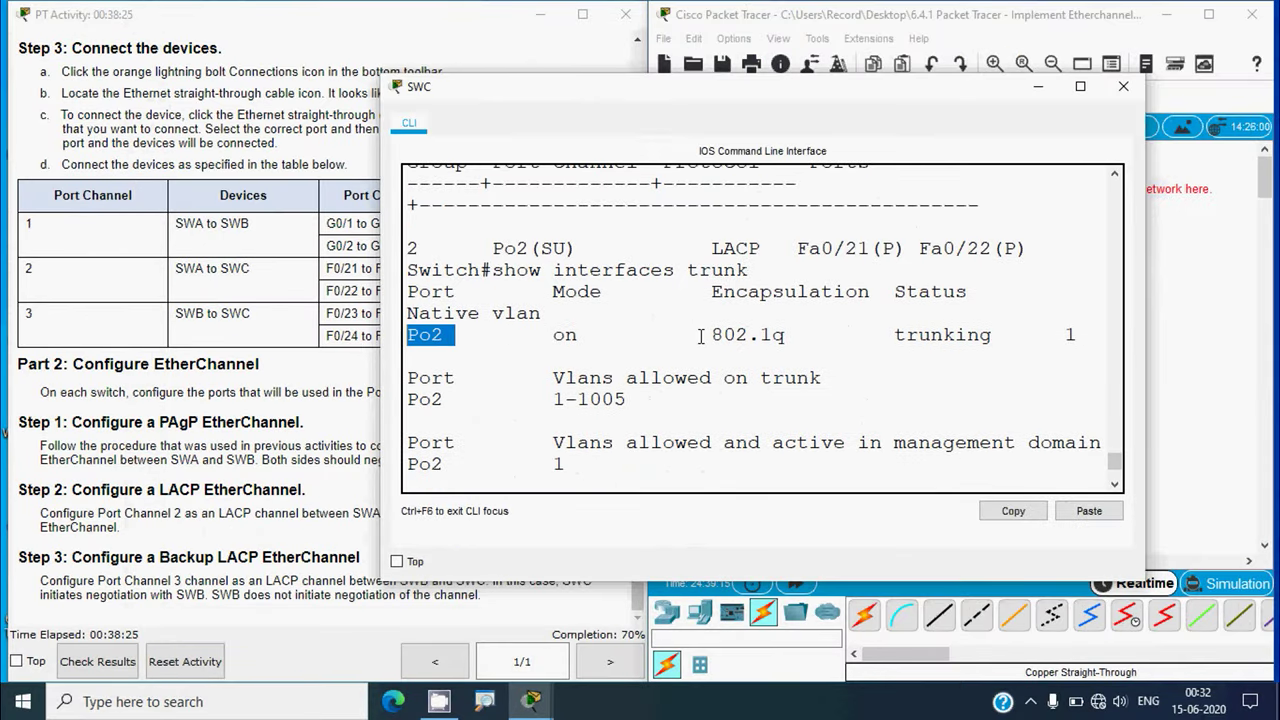
{"action": "left_click_drag", "start_coordinate": [884, 340], "coordinate": [1020, 336]}
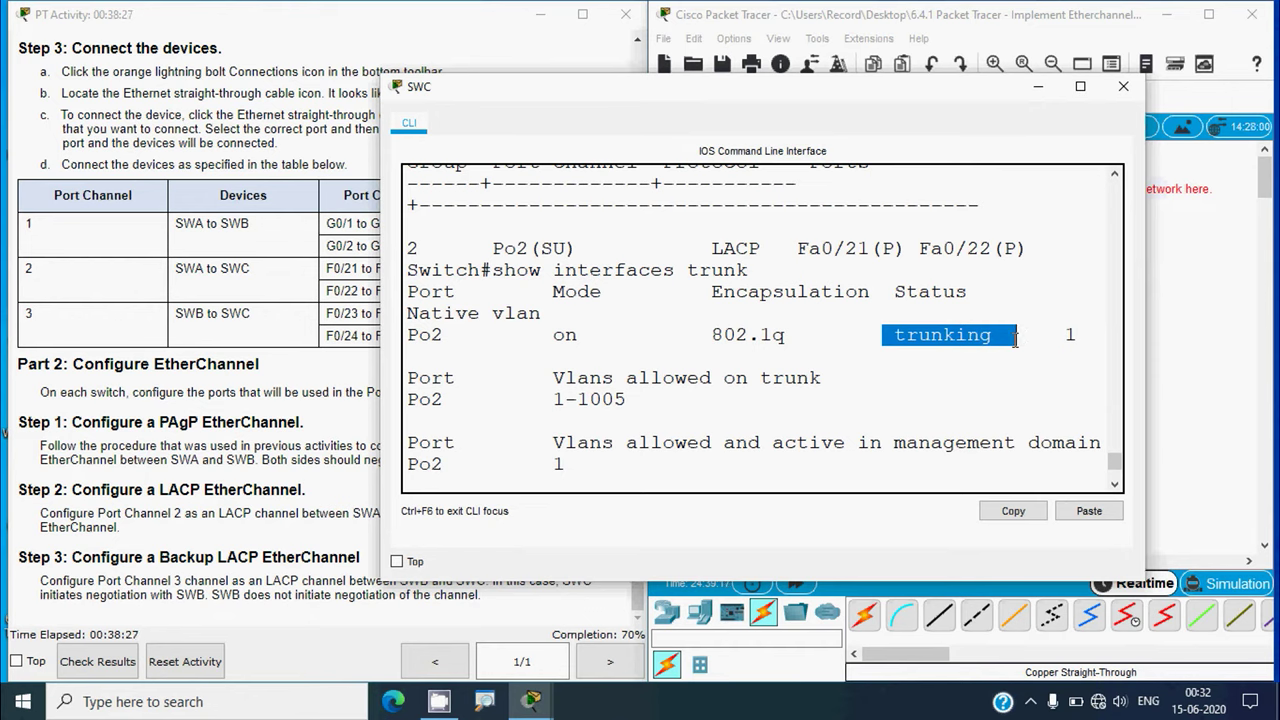
{"action": "left_click", "coordinate": [1123, 86]}
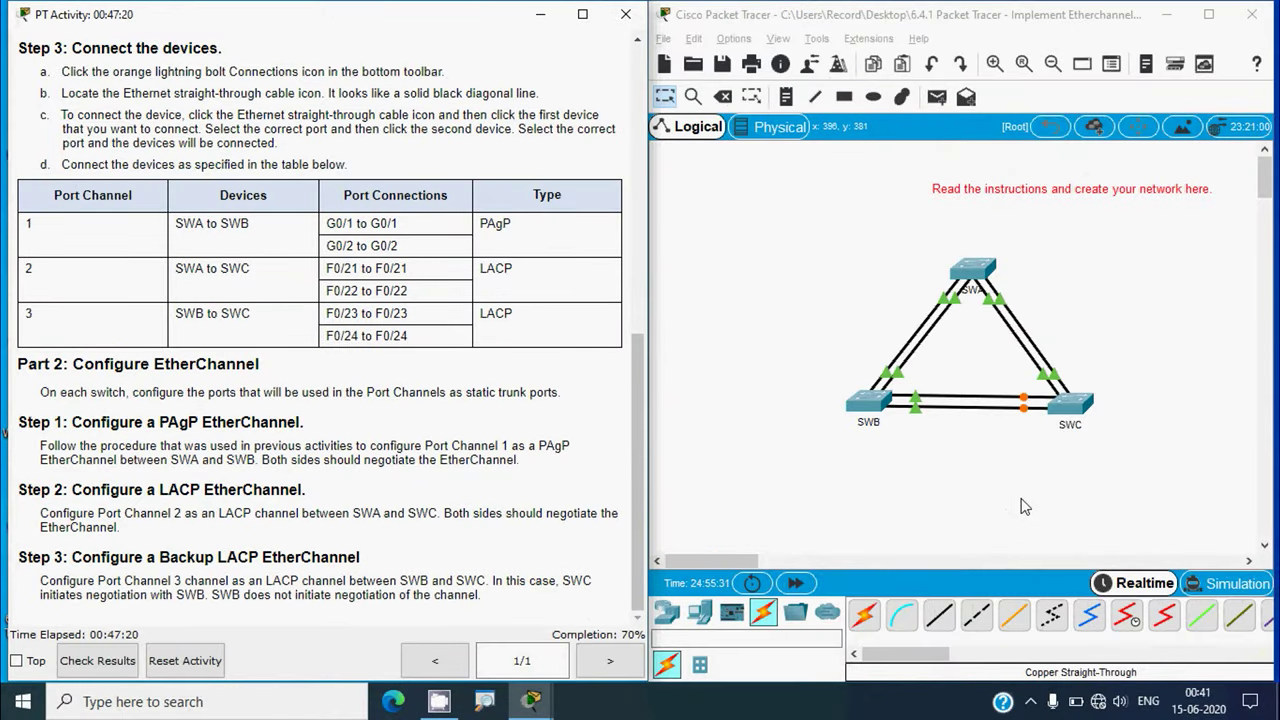
Open SWC's CLI in a widened window and enter global configuration mode with enable and conf t.
{"action": "left_click", "coordinate": [1070, 402]}
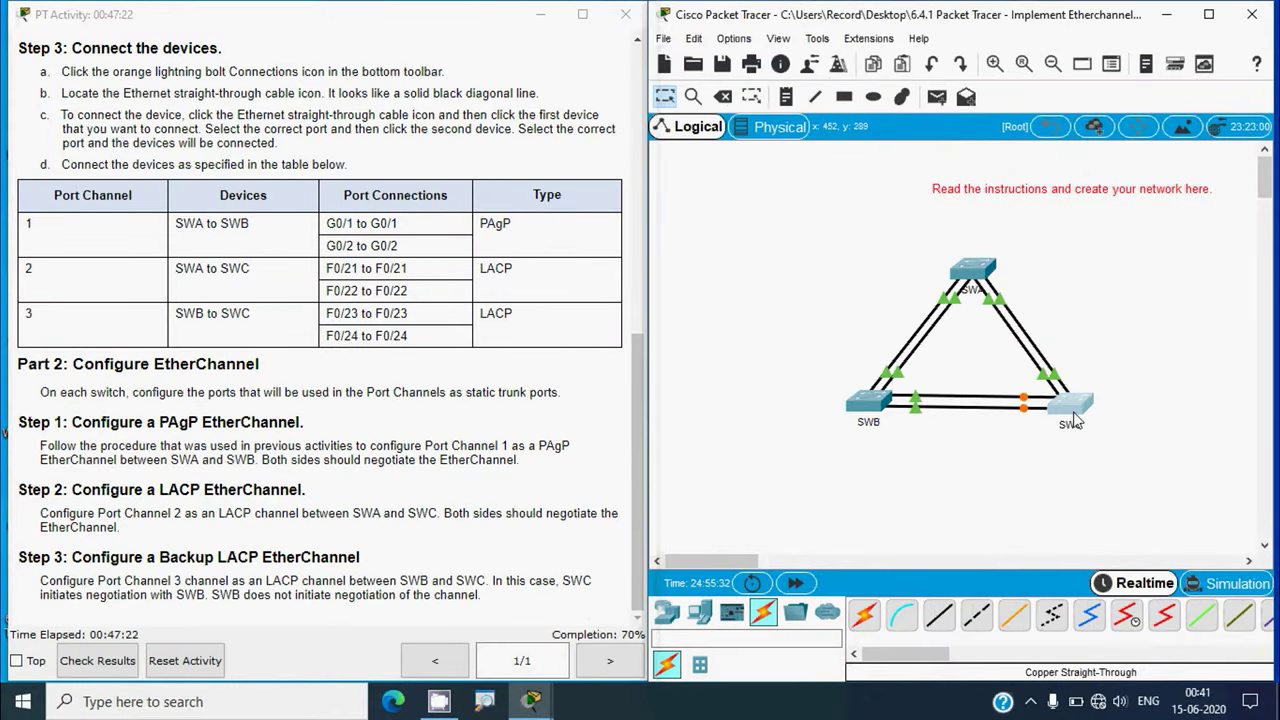
{"action": "left_click", "coordinate": [880, 86]}
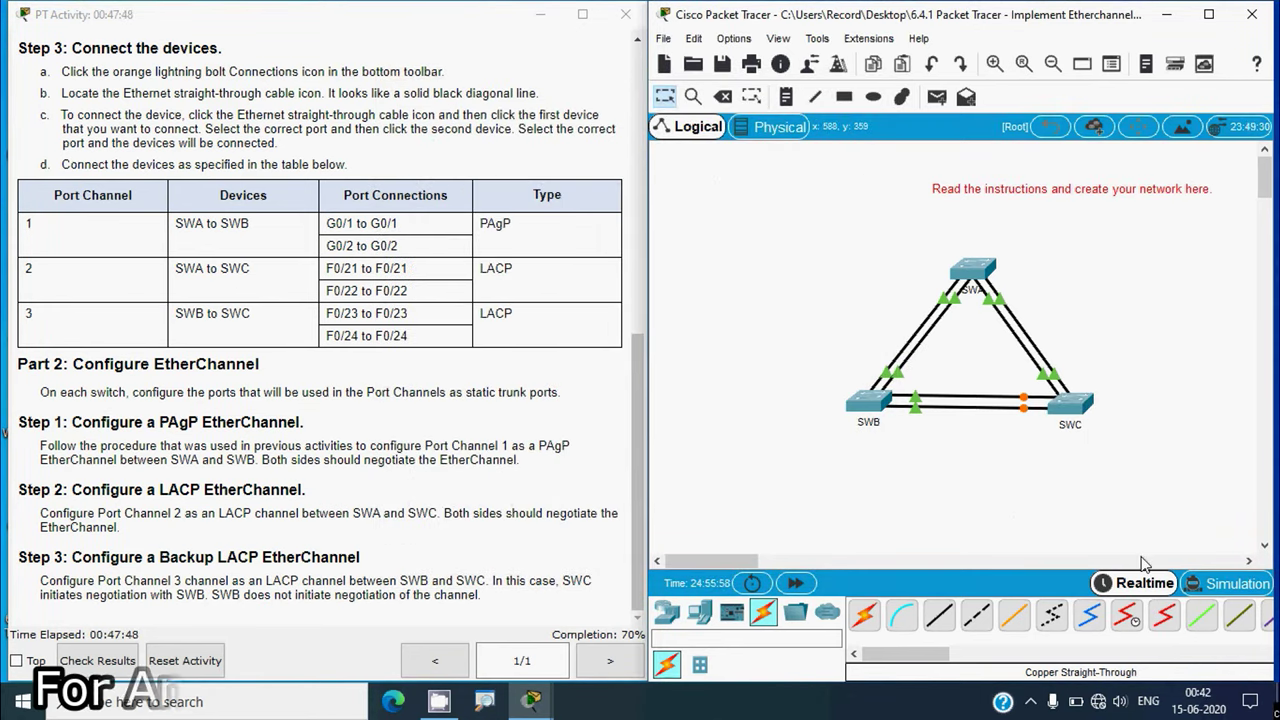
{"action": "left_click", "coordinate": [1075, 410]}
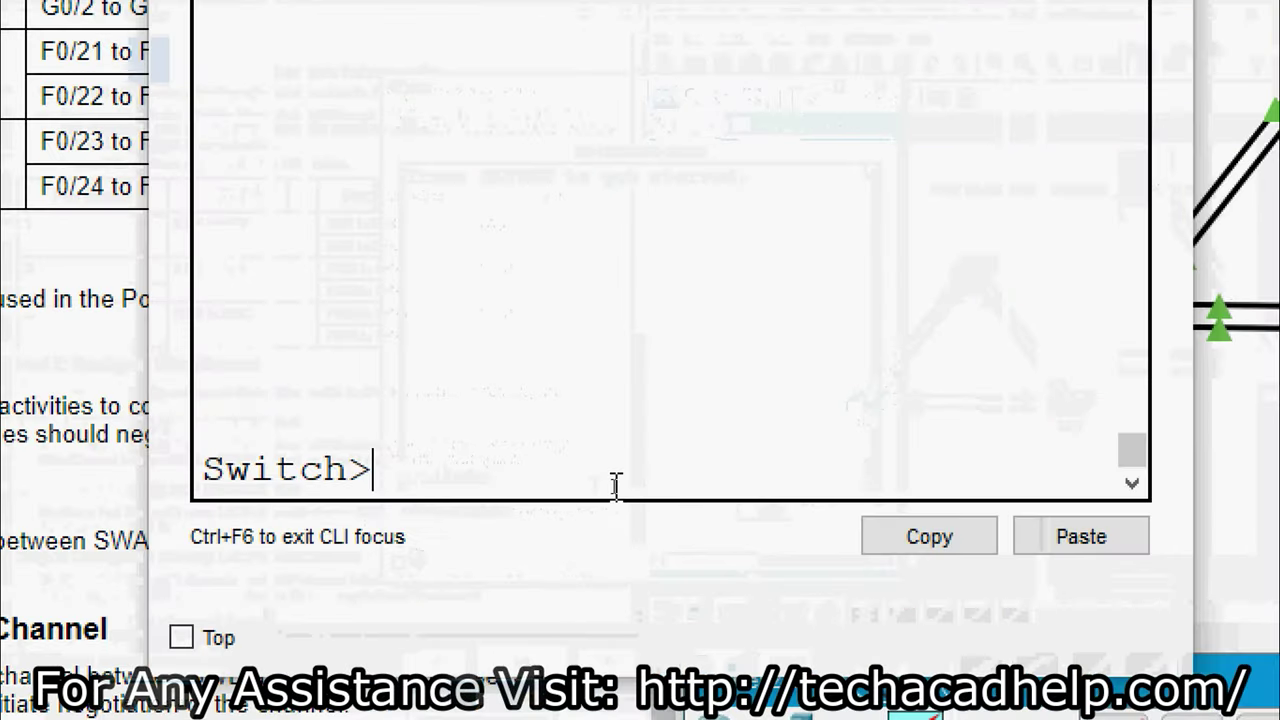
{"action": "type", "text": "enable"}
{"action": "key", "text": "Return"}
{"action": "type", "text": "conf"}
{"action": "type", "text": " t"}
{"action": "key", "text": "Return"}
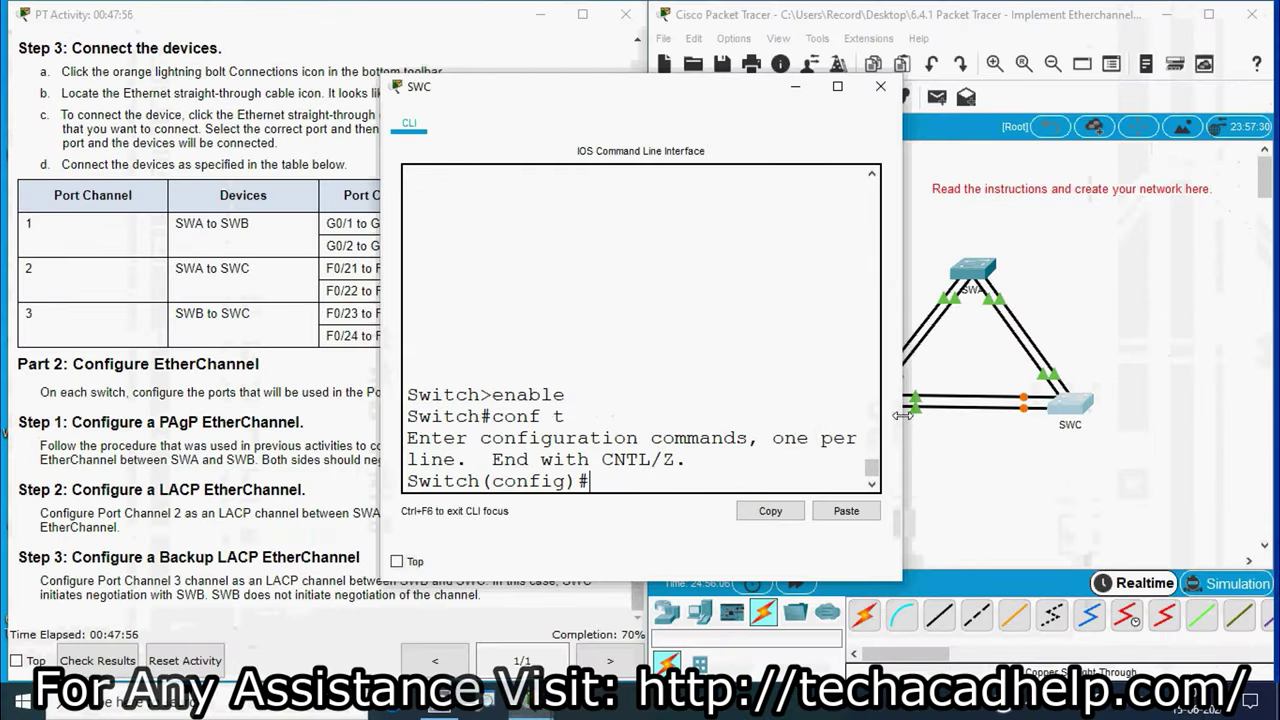
{"action": "left_click_drag", "start_coordinate": [902, 414], "coordinate": [1131, 414]}
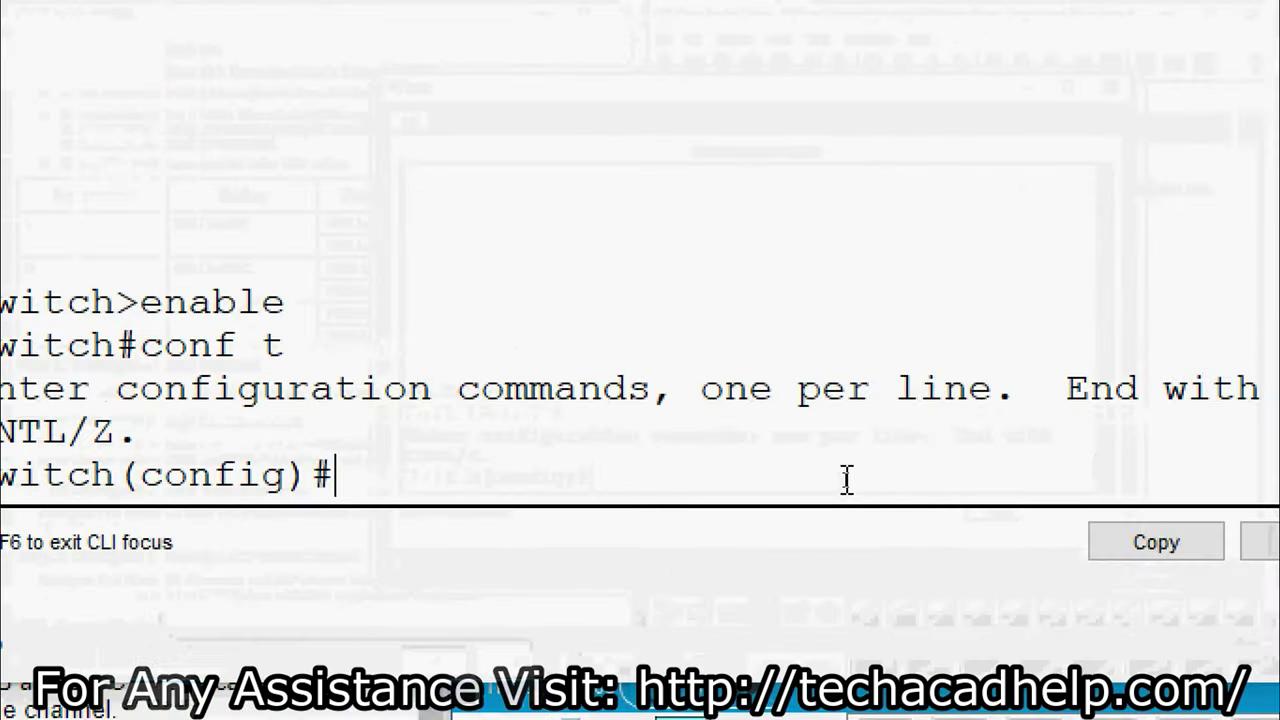
Set interface range fa 0/23-24 on SWC to switchport mode trunk and shut the ports down.
{"action": "type", "text": "inter"}
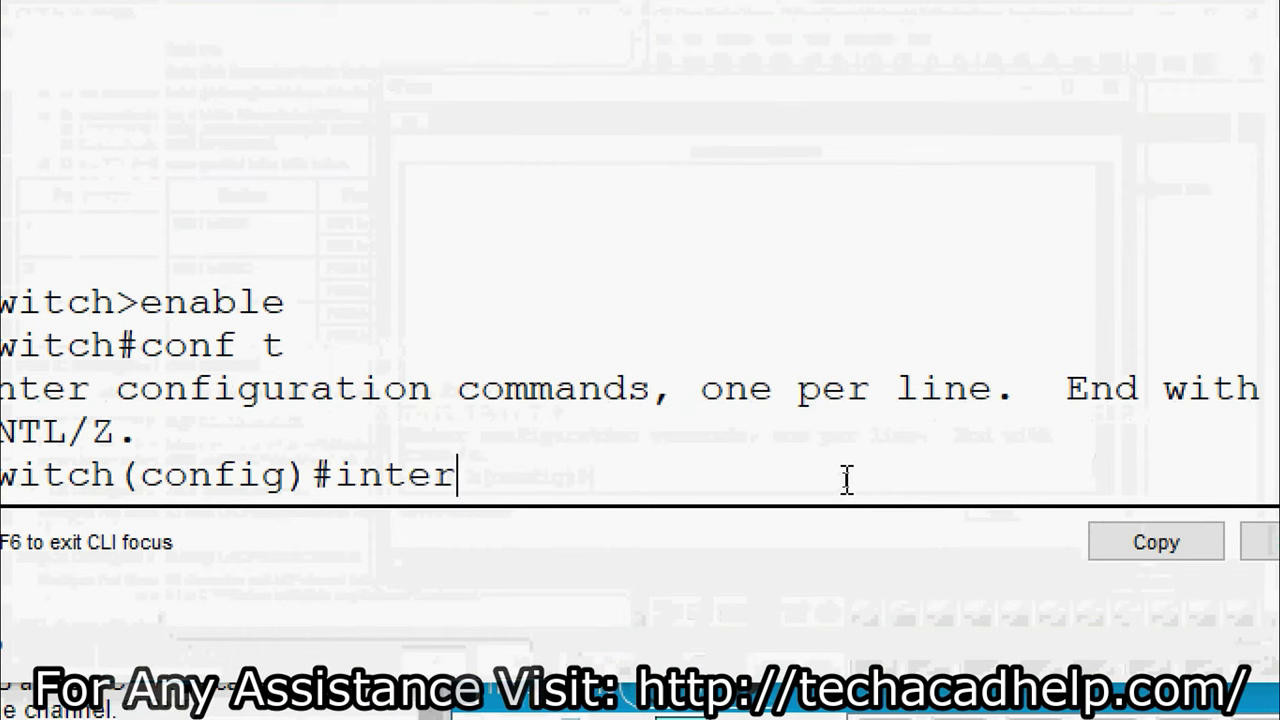
{"action": "type", "text": "face range fa 0/"}
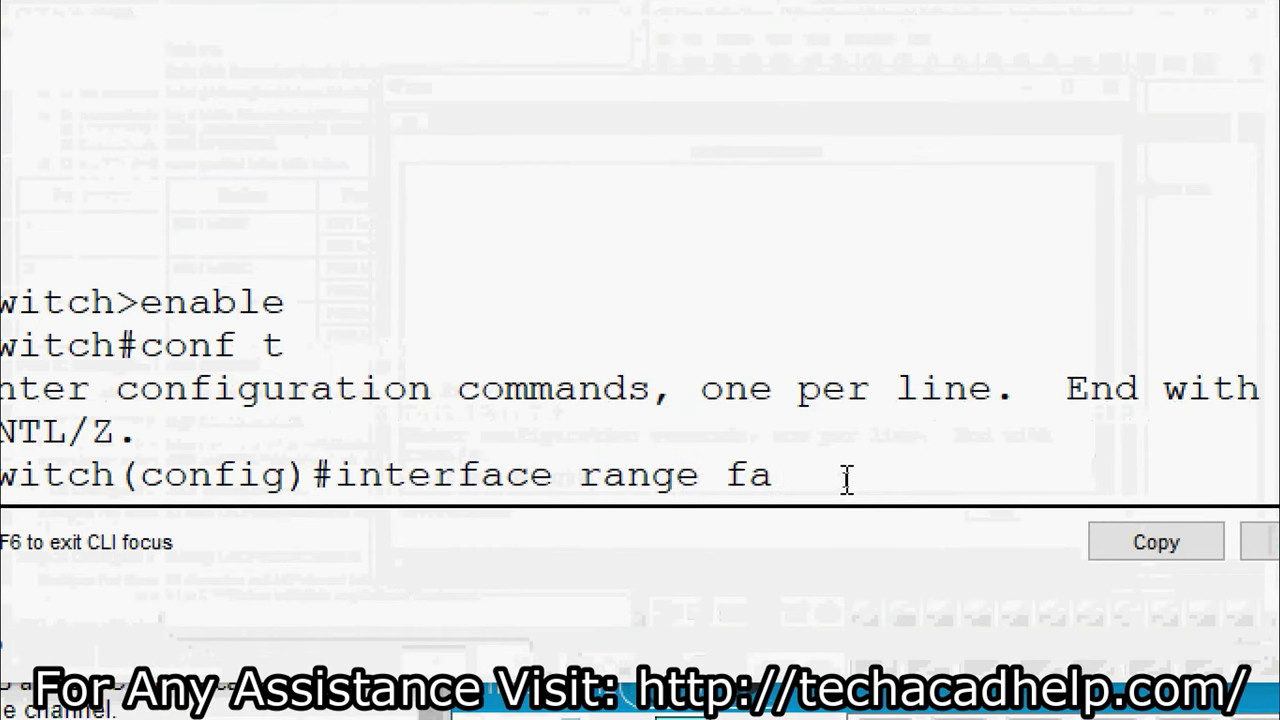
{"action": "type", "text": "23-"}
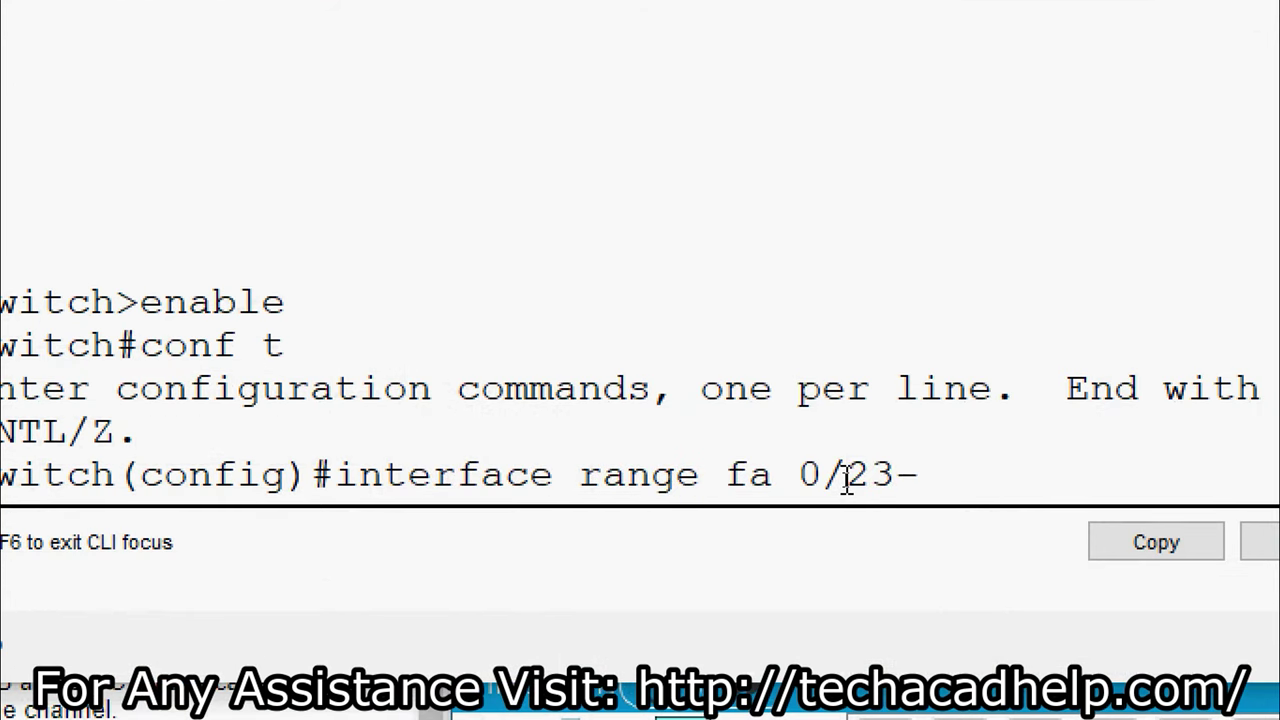
{"action": "type", "text": "24"}
{"action": "key", "text": "Return"}
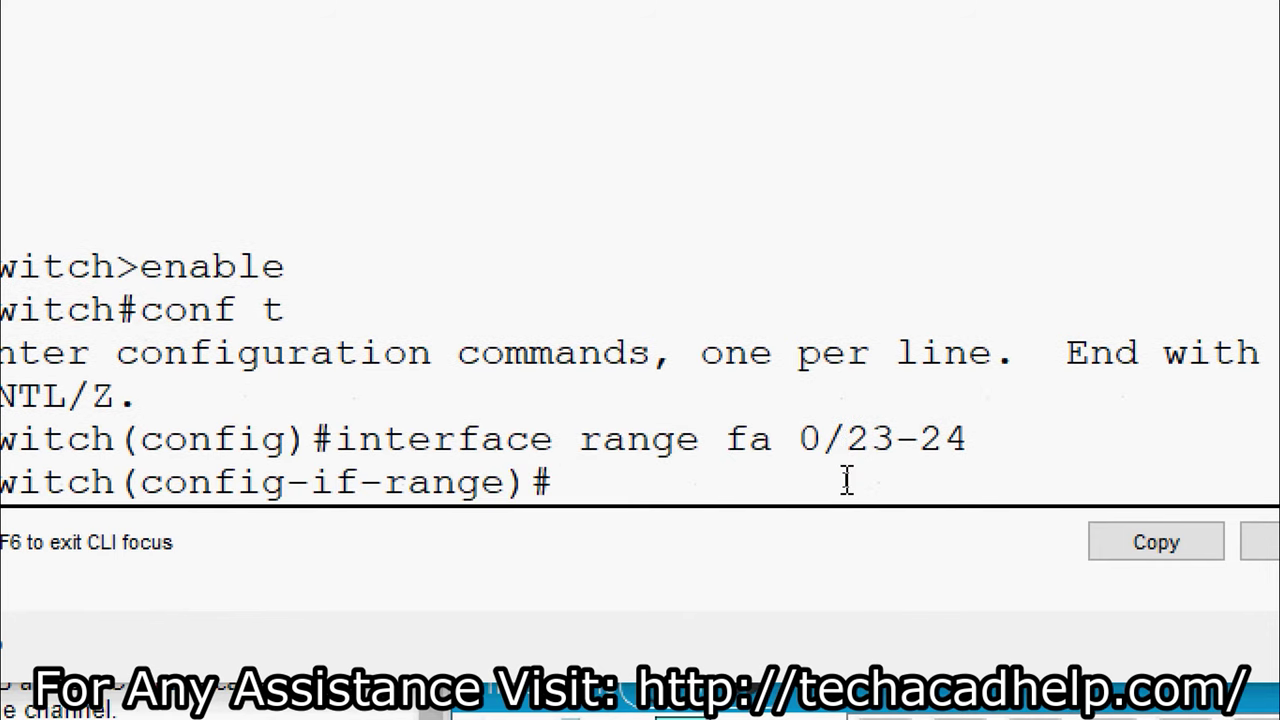
{"action": "type", "text": "switchport "}
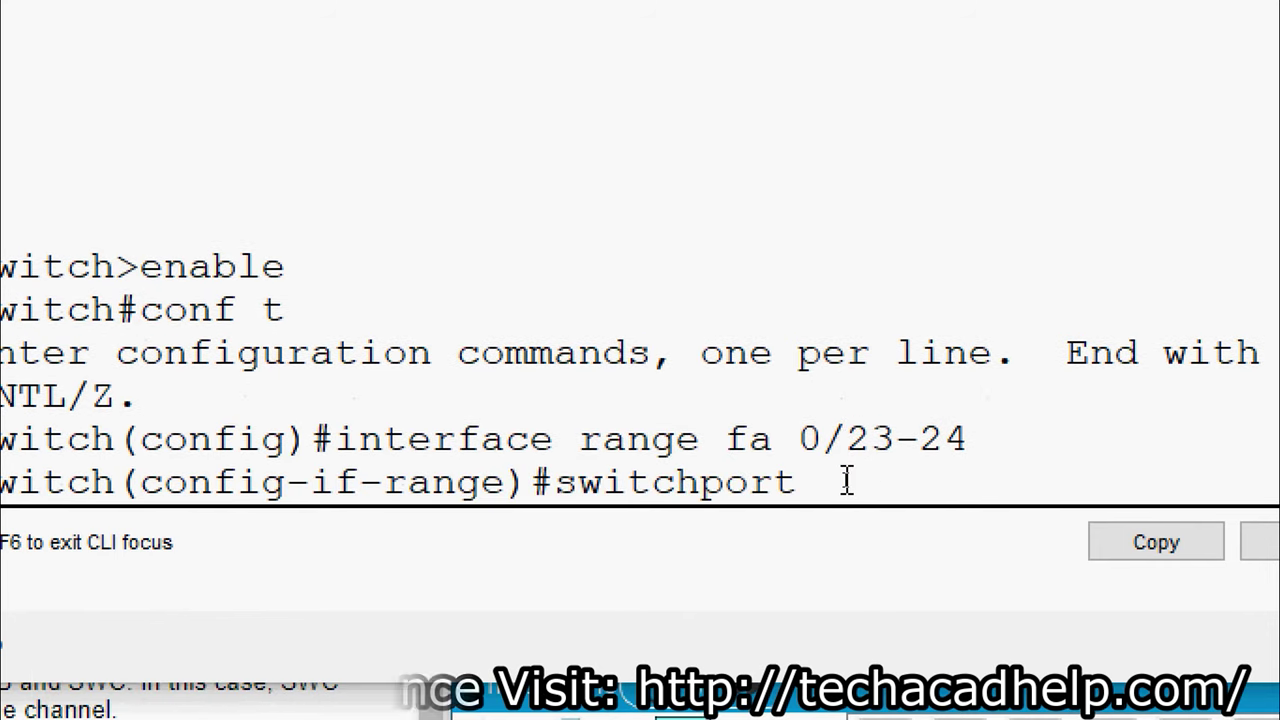
{"action": "type", "text": "mode trunk"}
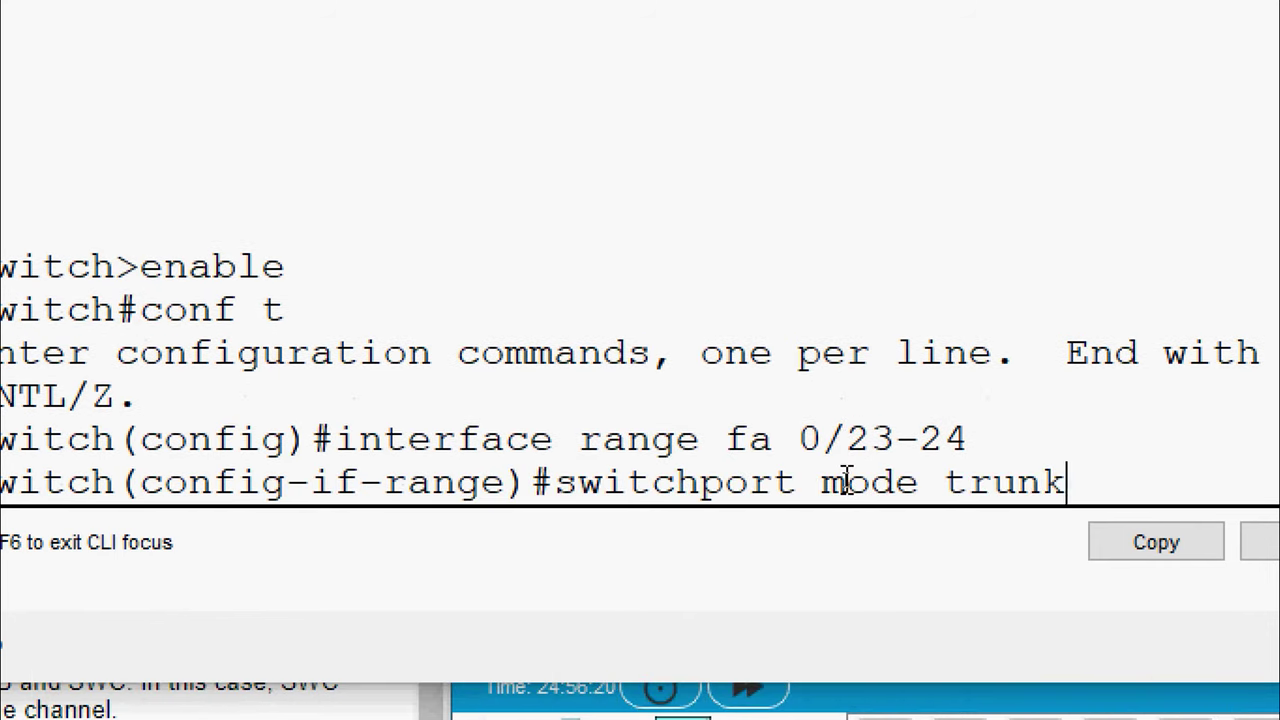
{"action": "key", "text": "Return"}
{"action": "key", "text": "Return"}
{"action": "type", "text": "shutdown"}
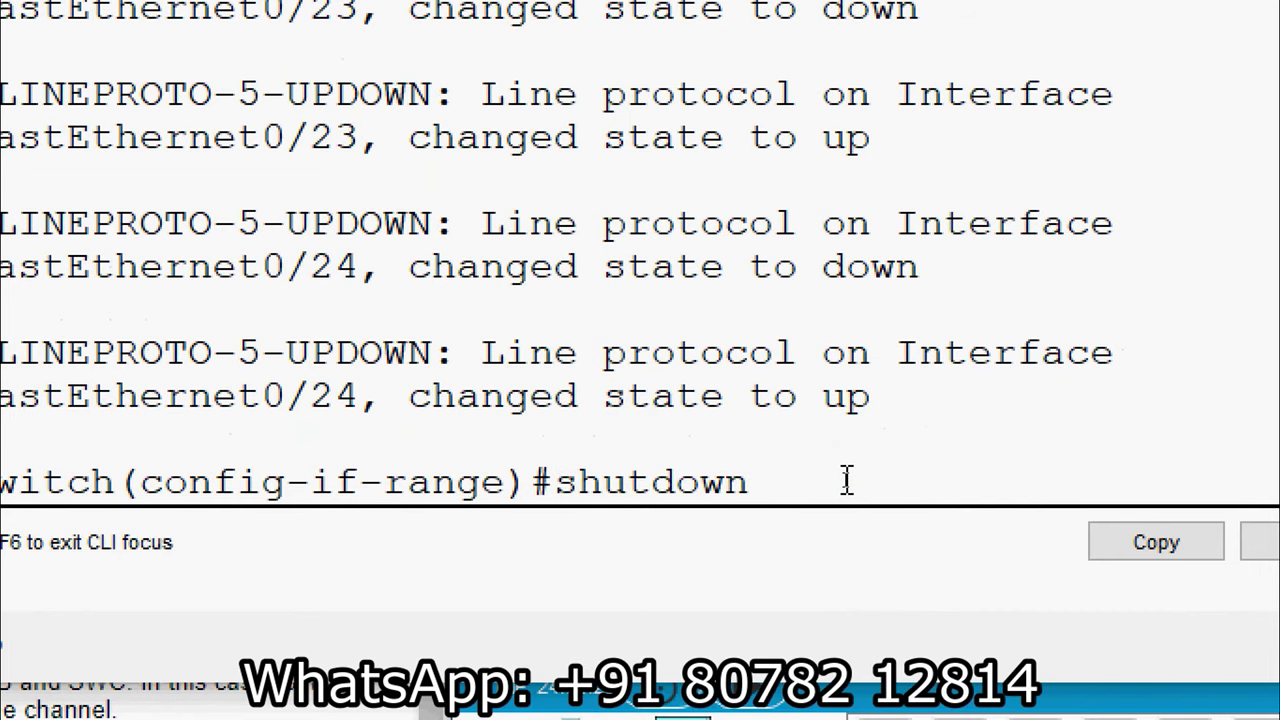
{"action": "key", "text": "Return"}
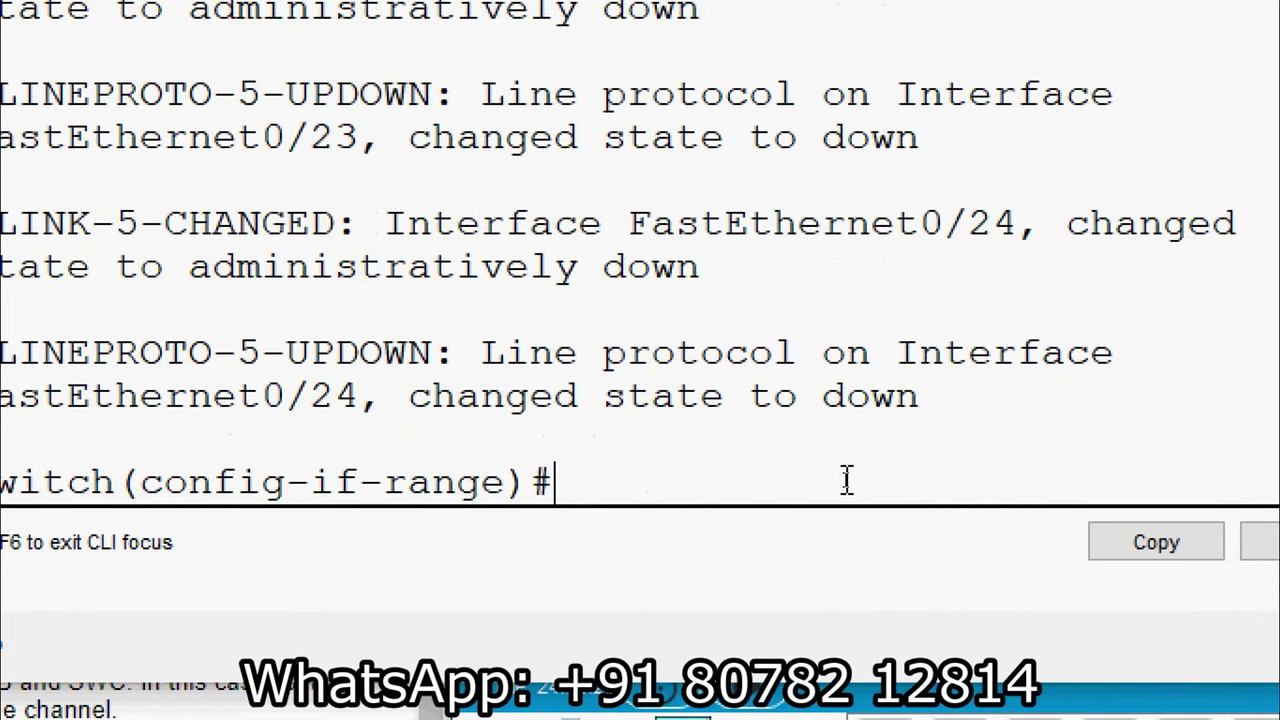
List the mode options of channel-group 3 and assign SWC's fa 0/23-24 to channel group 3 in active mode.
{"action": "type", "text": "channel-gro"}
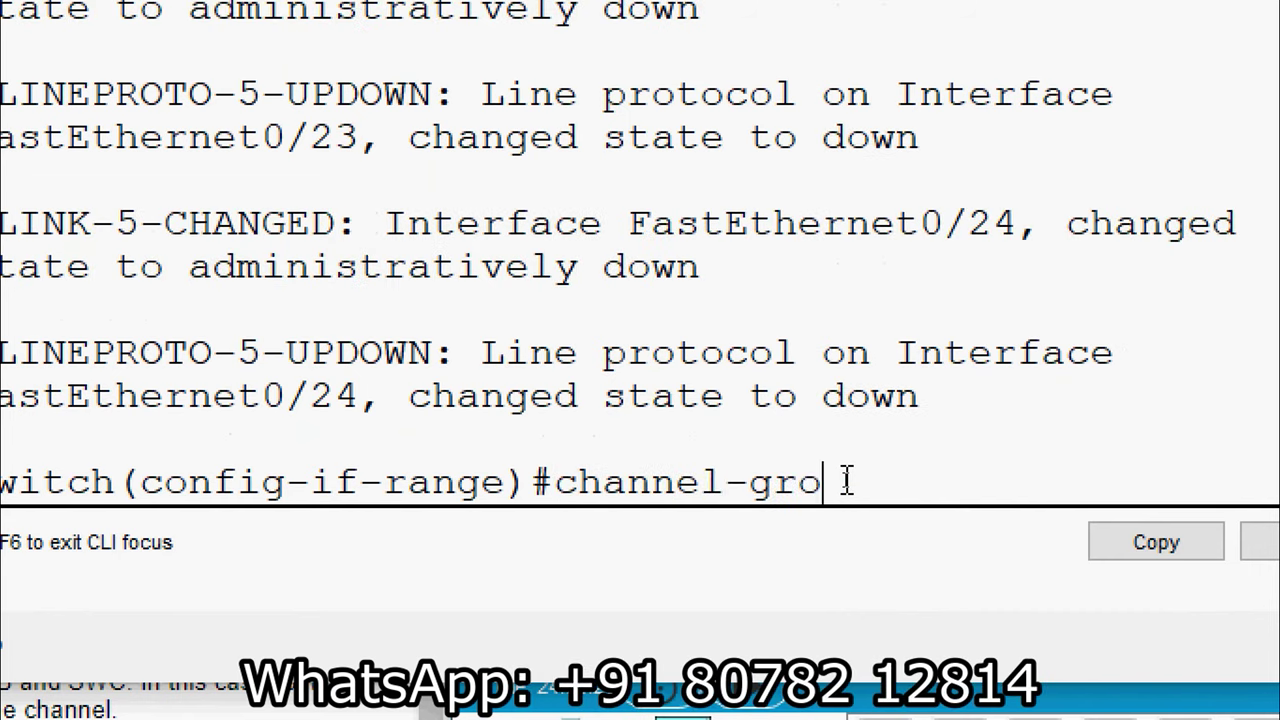
{"action": "type", "text": "up 3 mo"}
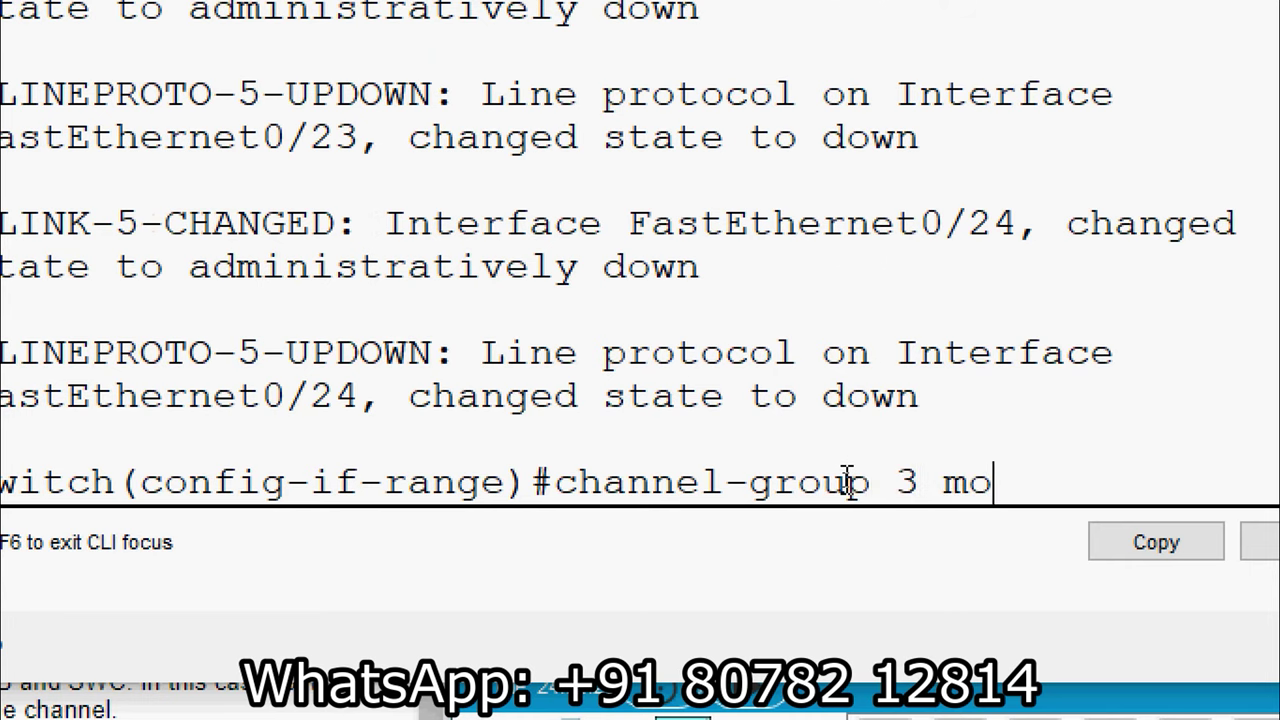
{"action": "type", "text": "de active"}
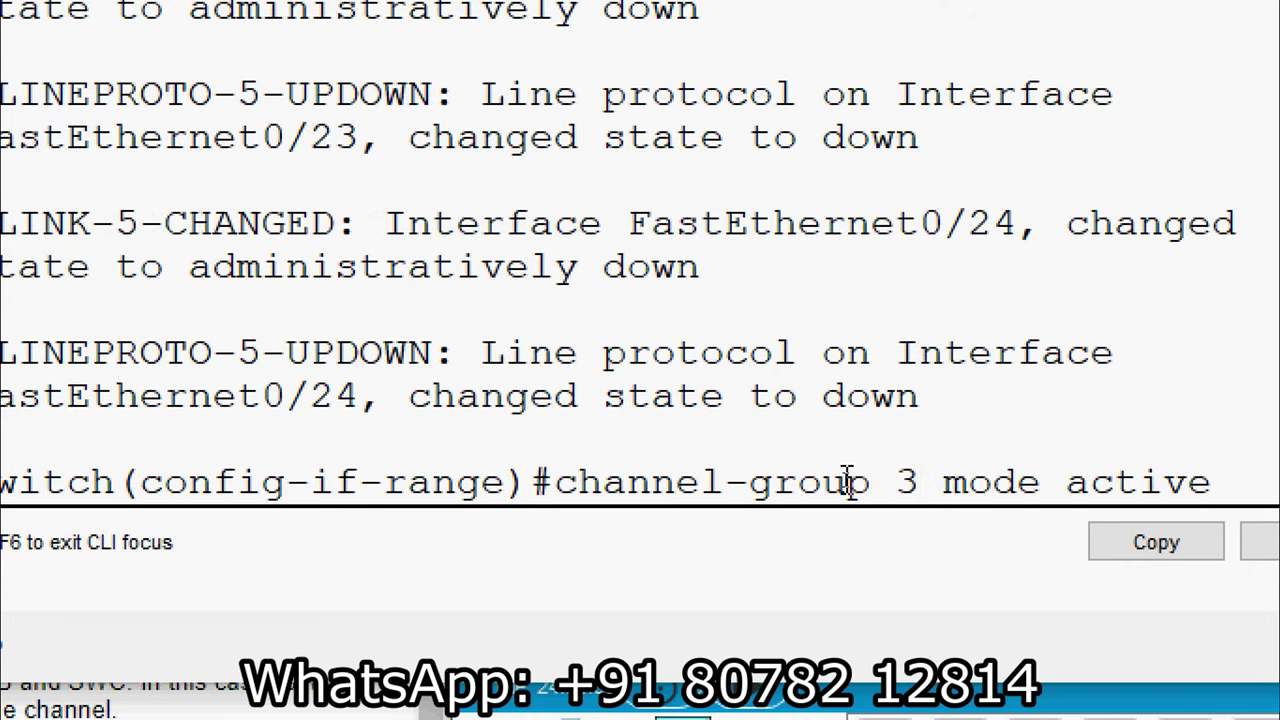
{"action": "type", "text": "?"}
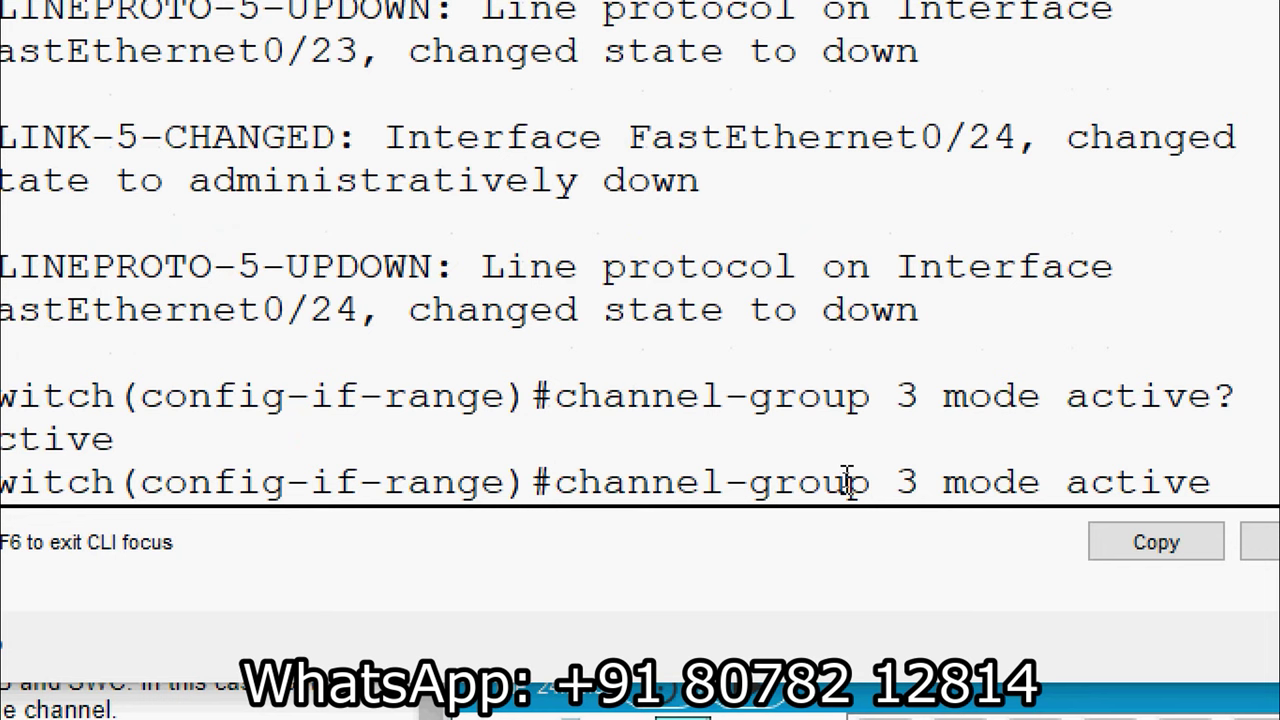
{"action": "key", "text": "BackSpace"}
{"action": "key", "text": "BackSpace"}
{"action": "key", "text": "BackSpace"}
{"action": "key", "text": "BackSpace"}
{"action": "key", "text": "BackSpace"}
{"action": "key", "text": "BackSpace"}
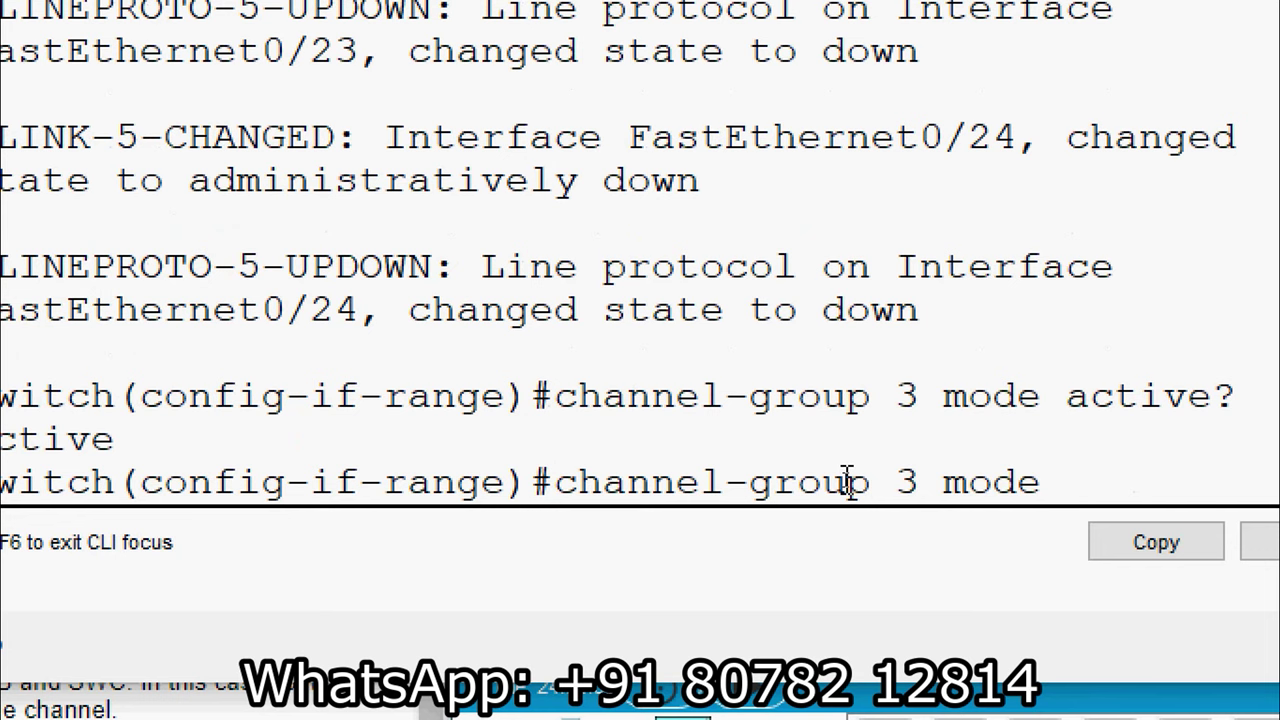
{"action": "type", "text": "?"}
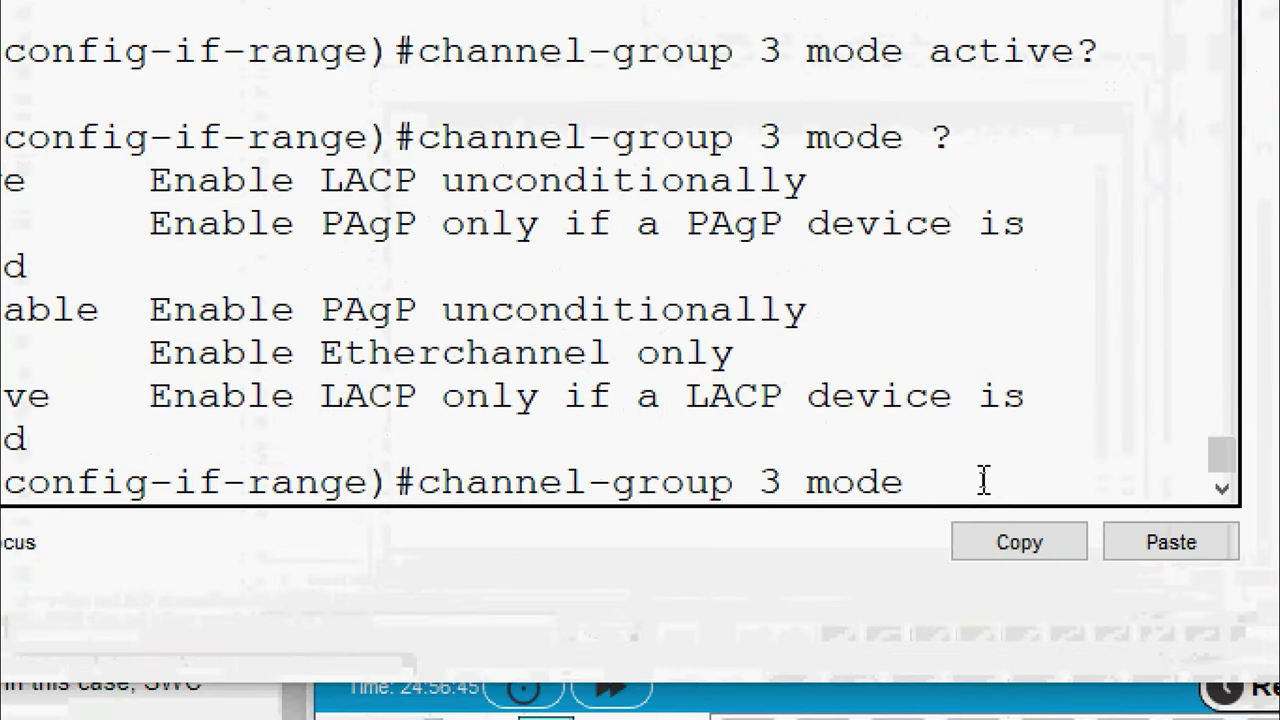
{"action": "type", "text": "active"}
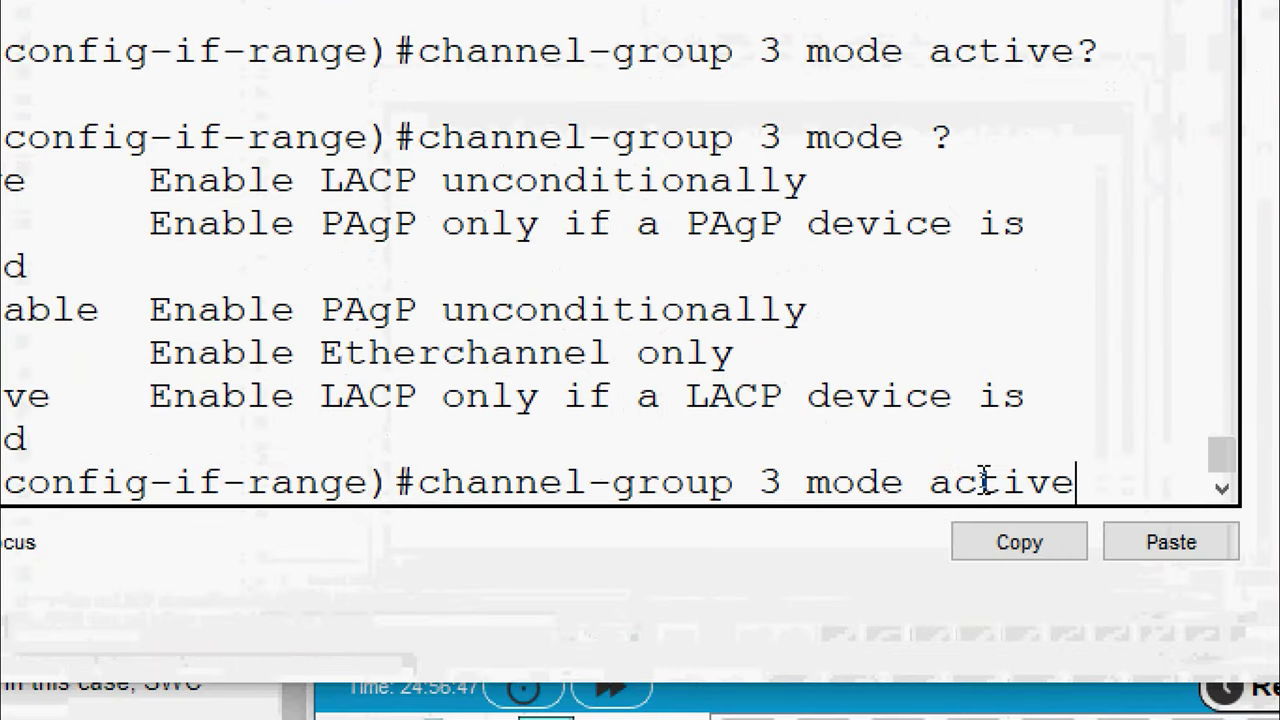
{"action": "key", "text": "Return"}
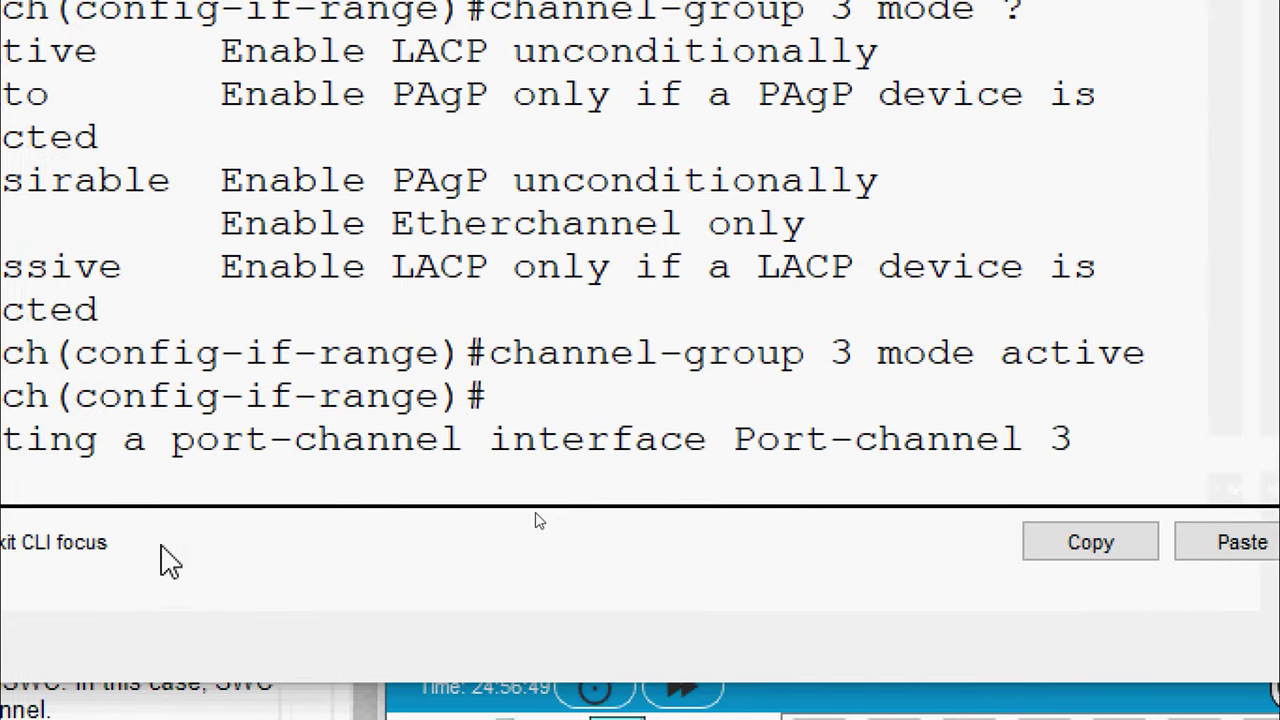
{"action": "key", "text": "Return"}
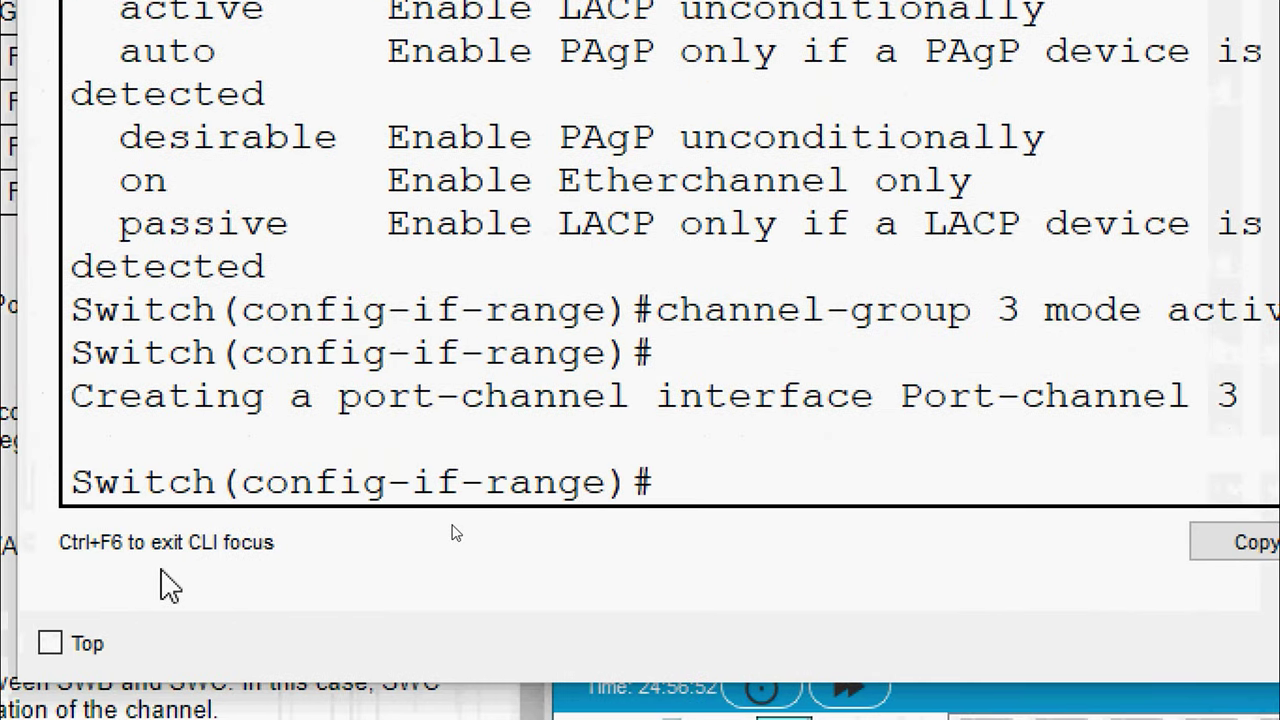
Re-enable SWC's fa 0/23-24 with no shutdown and exit to global configuration mode.
{"action": "type", "text": "no shutdown"}
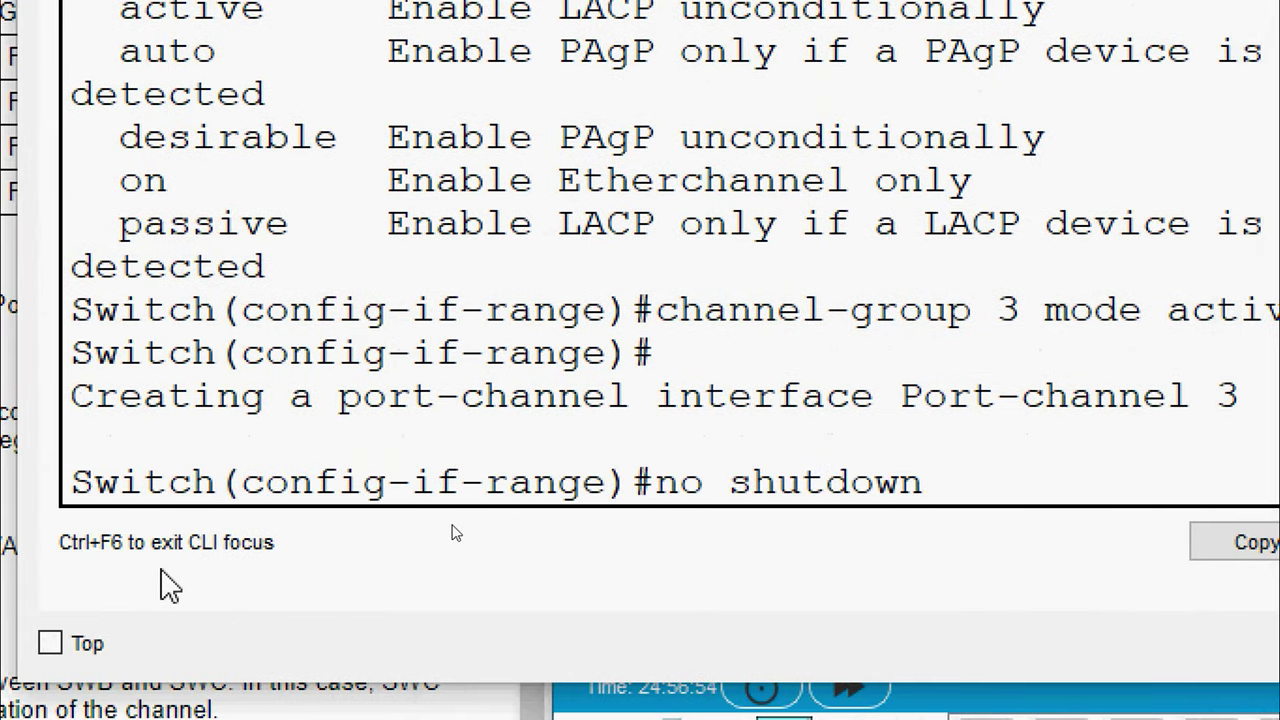
{"action": "key", "text": "Return"}
{"action": "type", "text": "exit"}
{"action": "key", "text": "Return"}
{"action": "key", "text": "Return"}
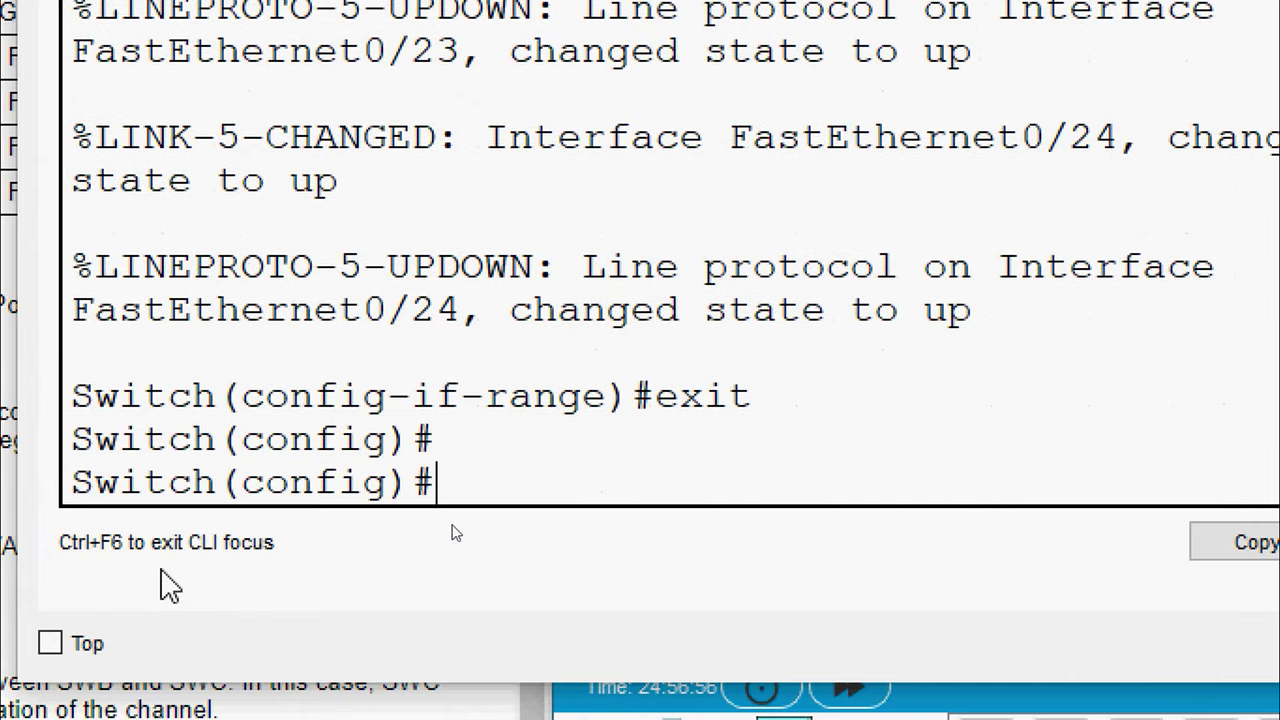
Set interface port-channel 3 on SWC to switchport mode trunk and return to privileged EXEC mode with end.
{"action": "type", "text": "interface"}
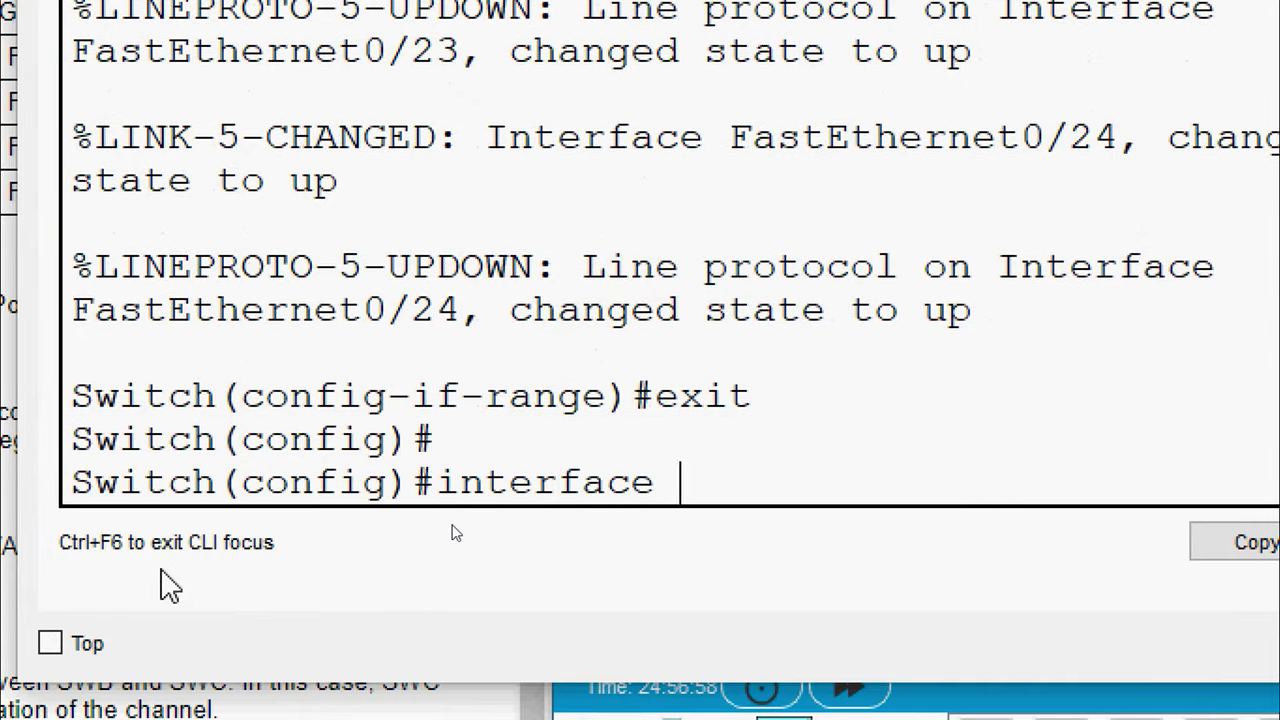
{"action": "type", "text": " port-channel 3"}
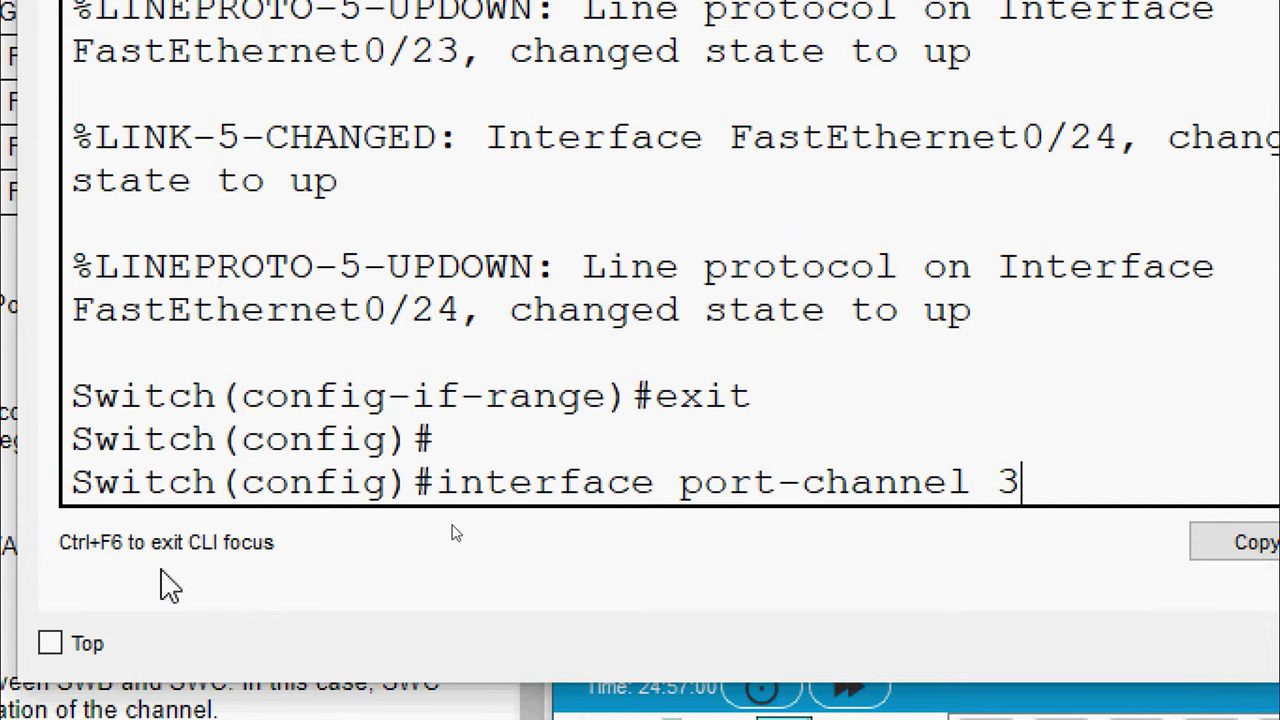
{"action": "key", "text": "Return"}
{"action": "type", "text": "switc"}
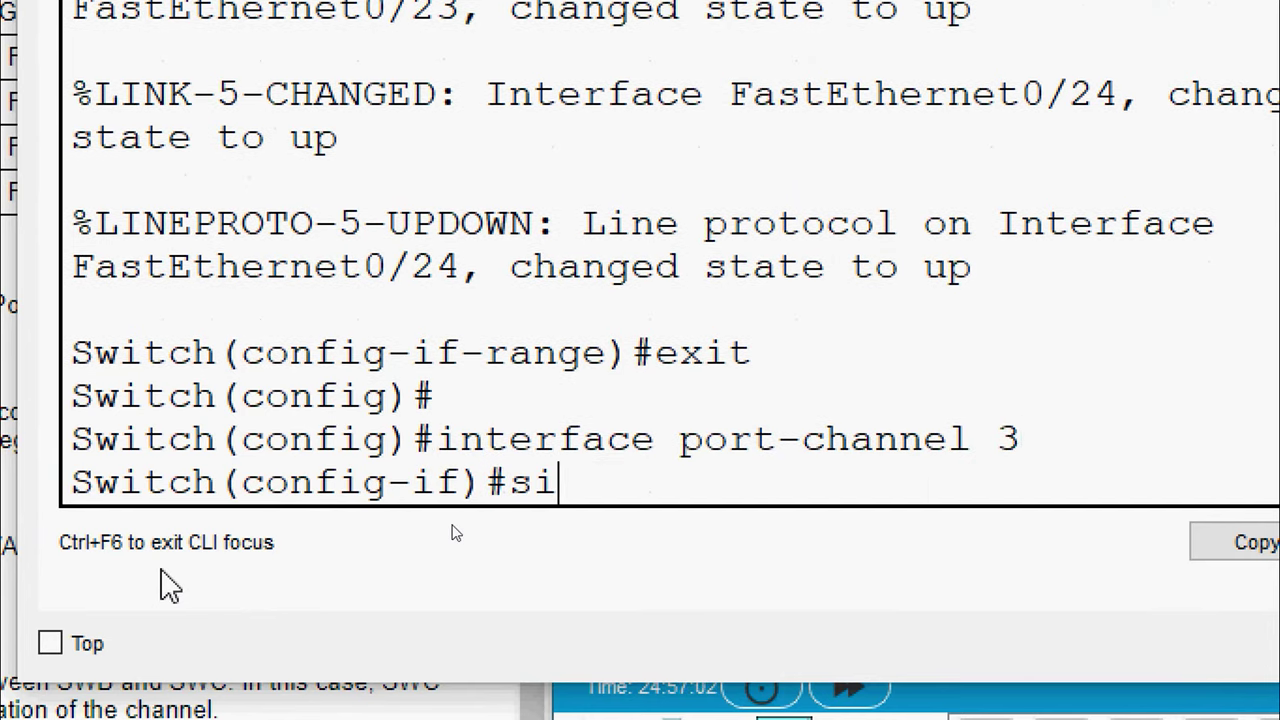
{"action": "type", "text": "hport mode trunk"}
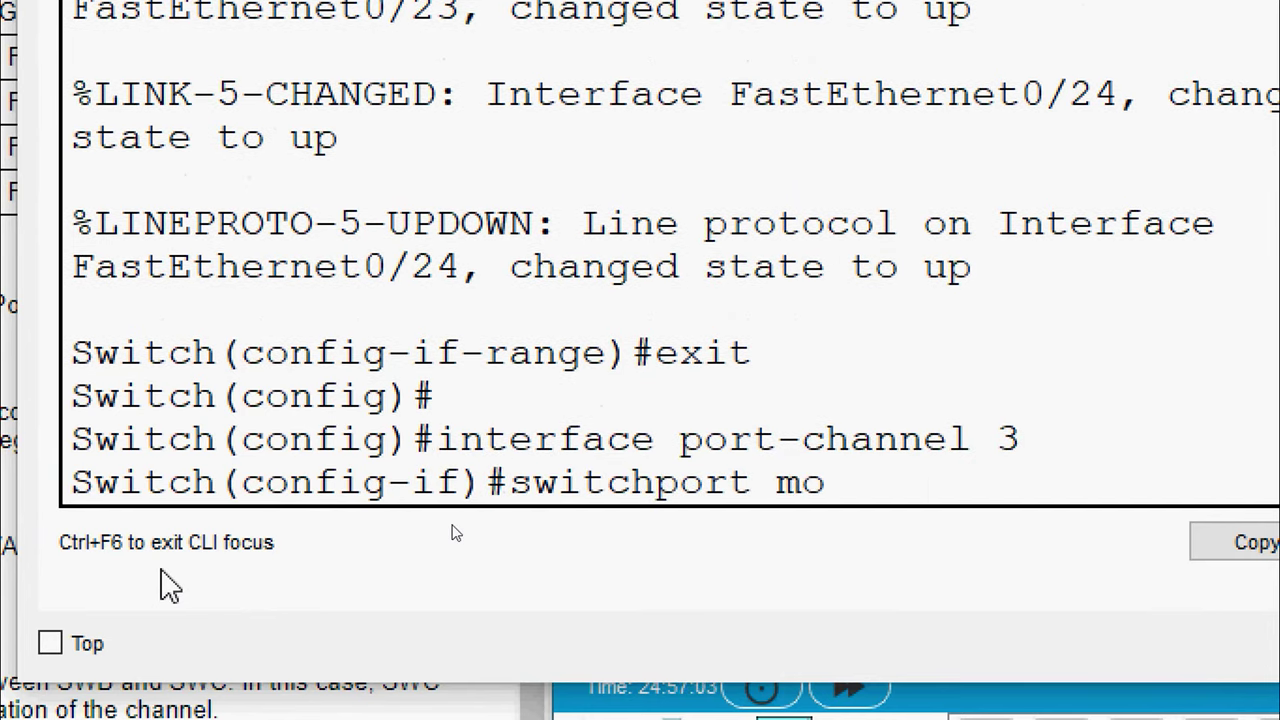
{"action": "key", "text": "Return"}
{"action": "key", "text": "Return"}
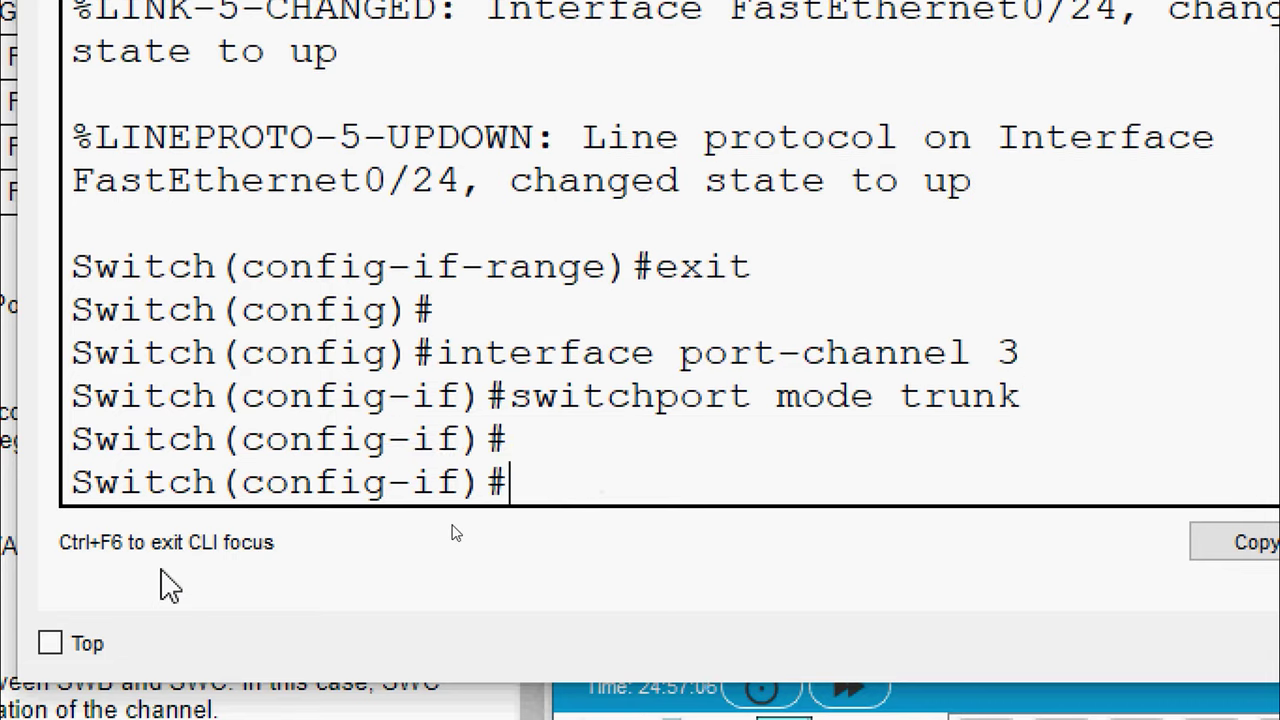
{"action": "type", "text": "end"}
{"action": "key", "text": "Return"}
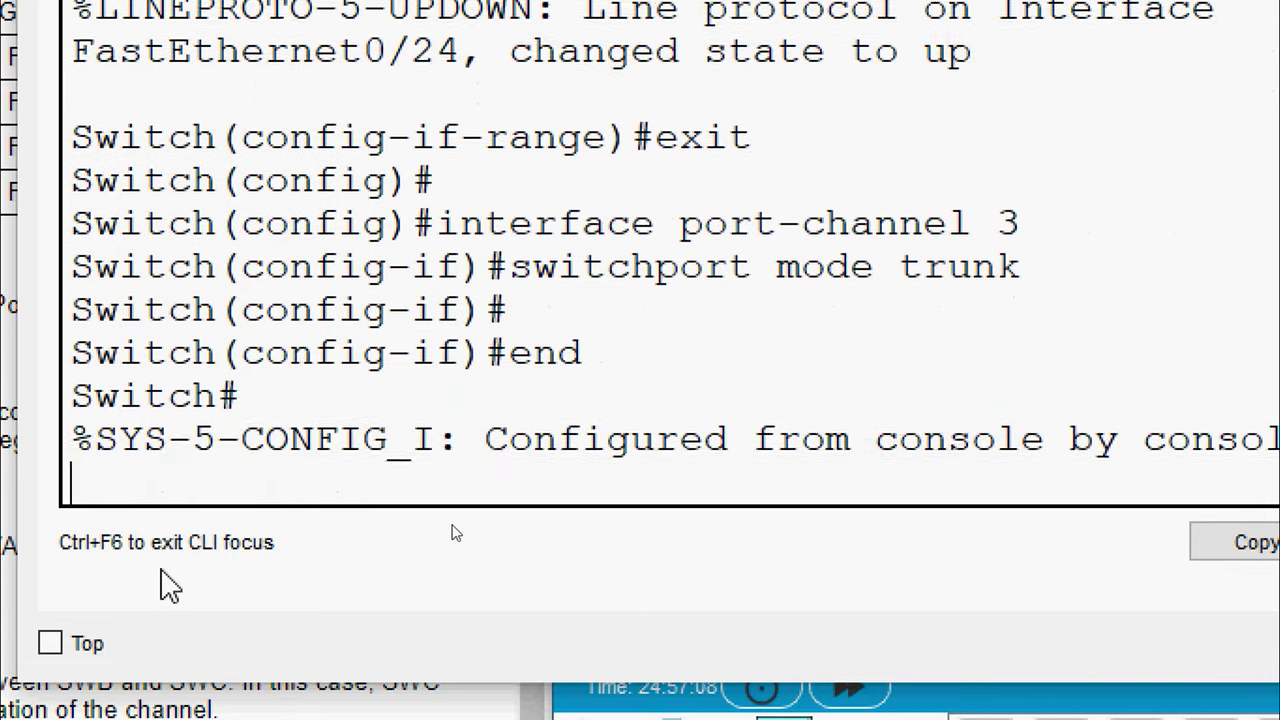
{"action": "key", "text": "Return"}
Display the EtherChannel summary on SWC with show etherchannel summary.
{"action": "type", "text": "shw"}
{"action": "key", "text": "BackSpace"}
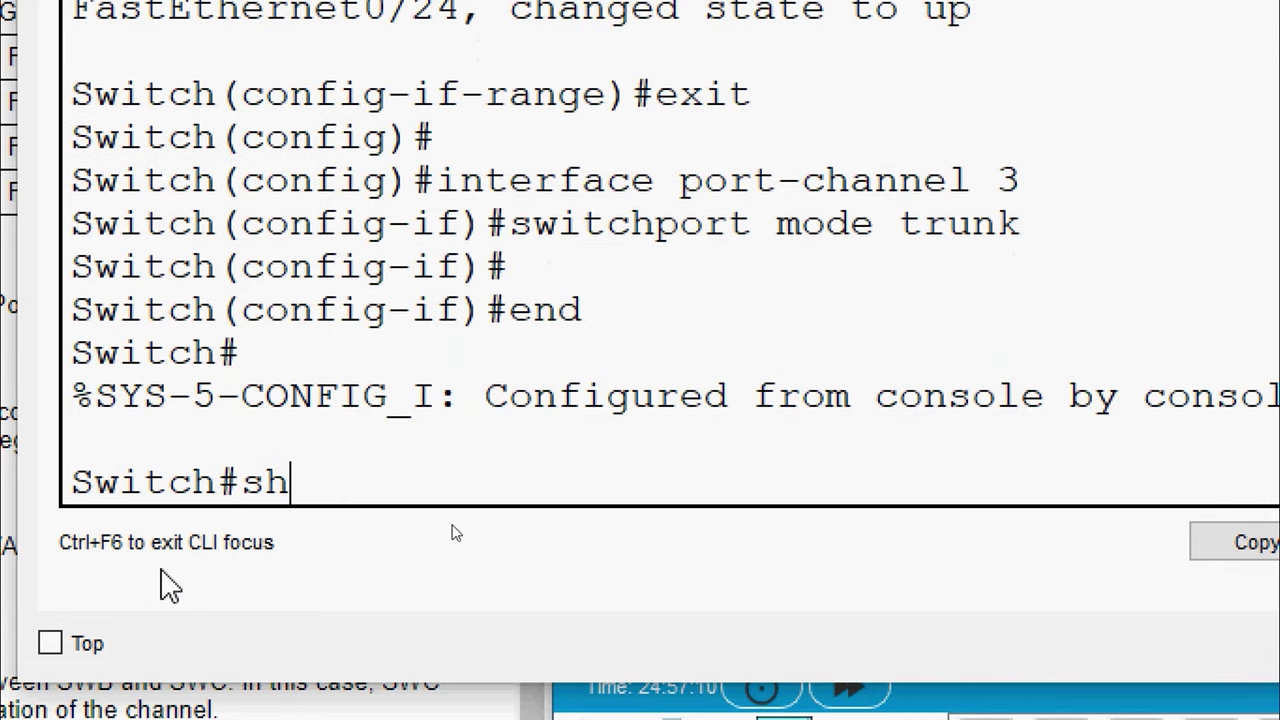
{"action": "type", "text": "ow etherch"}
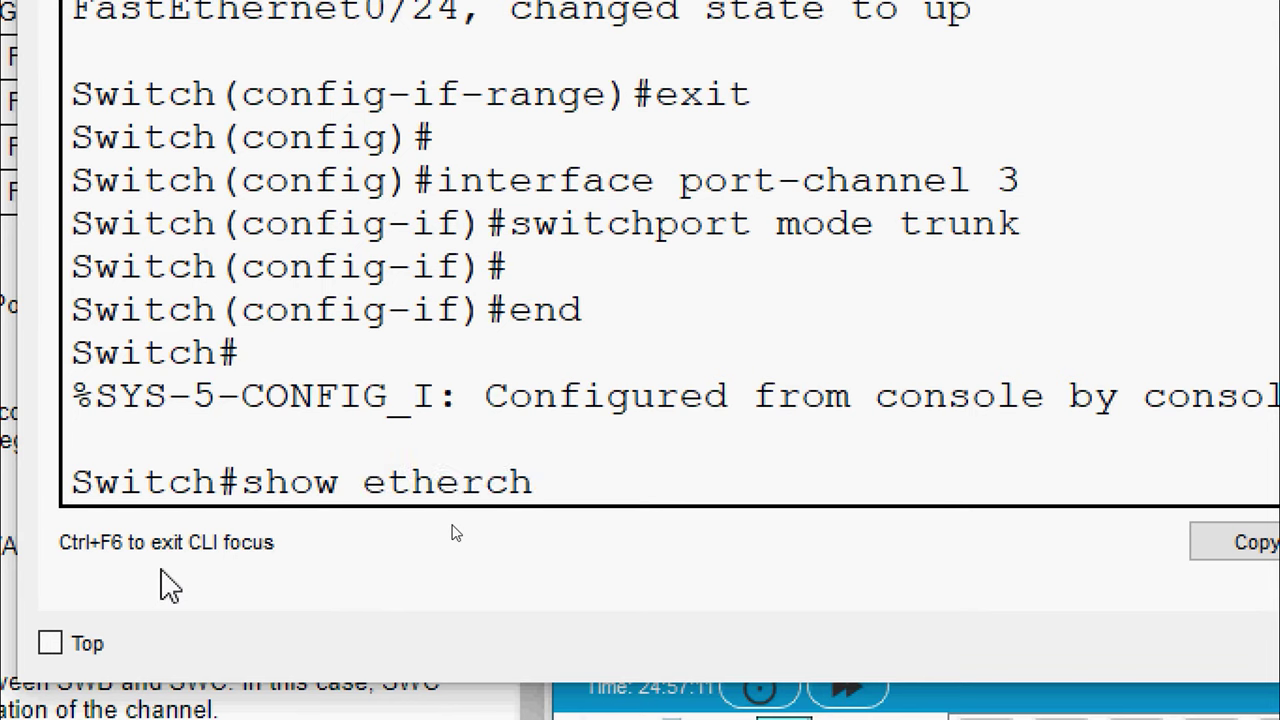
{"action": "type", "text": "annel suj"}
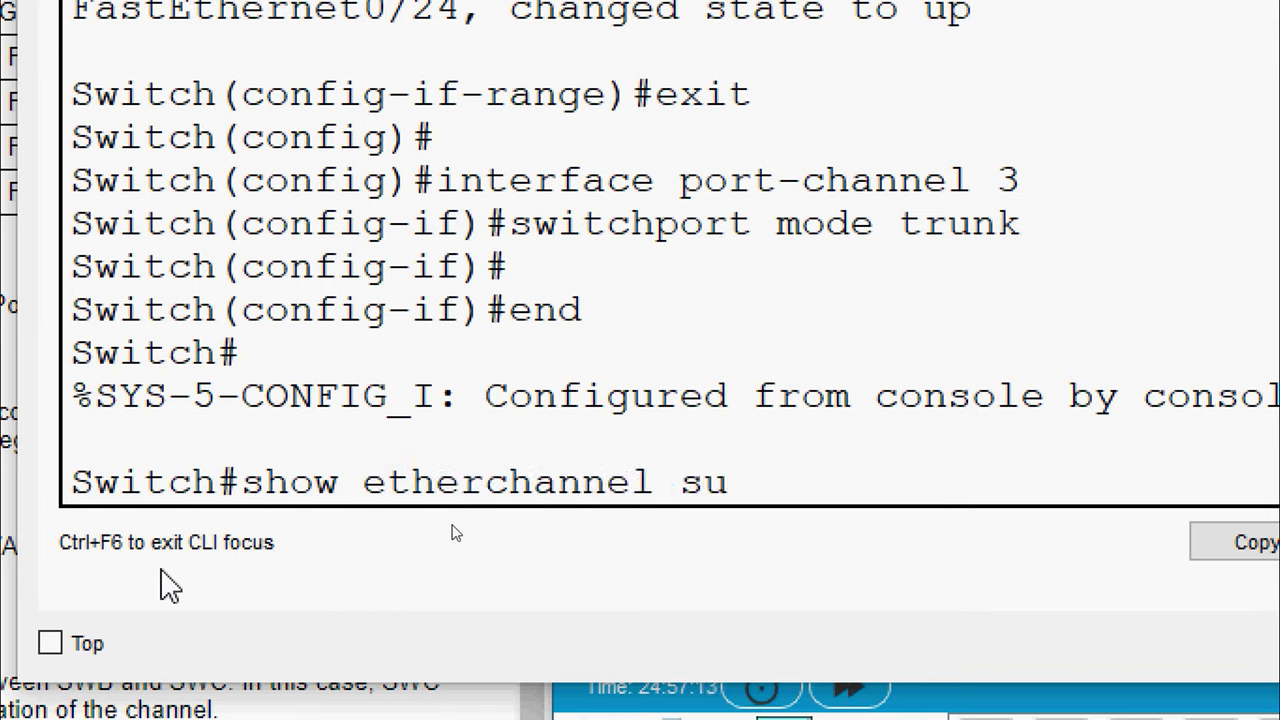
{"action": "type", "text": "mmmay"}
{"action": "key", "text": "BackSpace"}
{"action": "key", "text": "BackSpace"}
{"action": "key", "text": "BackSpace"}
{"action": "type", "text": "ary"}
{"action": "key", "text": "Return"}
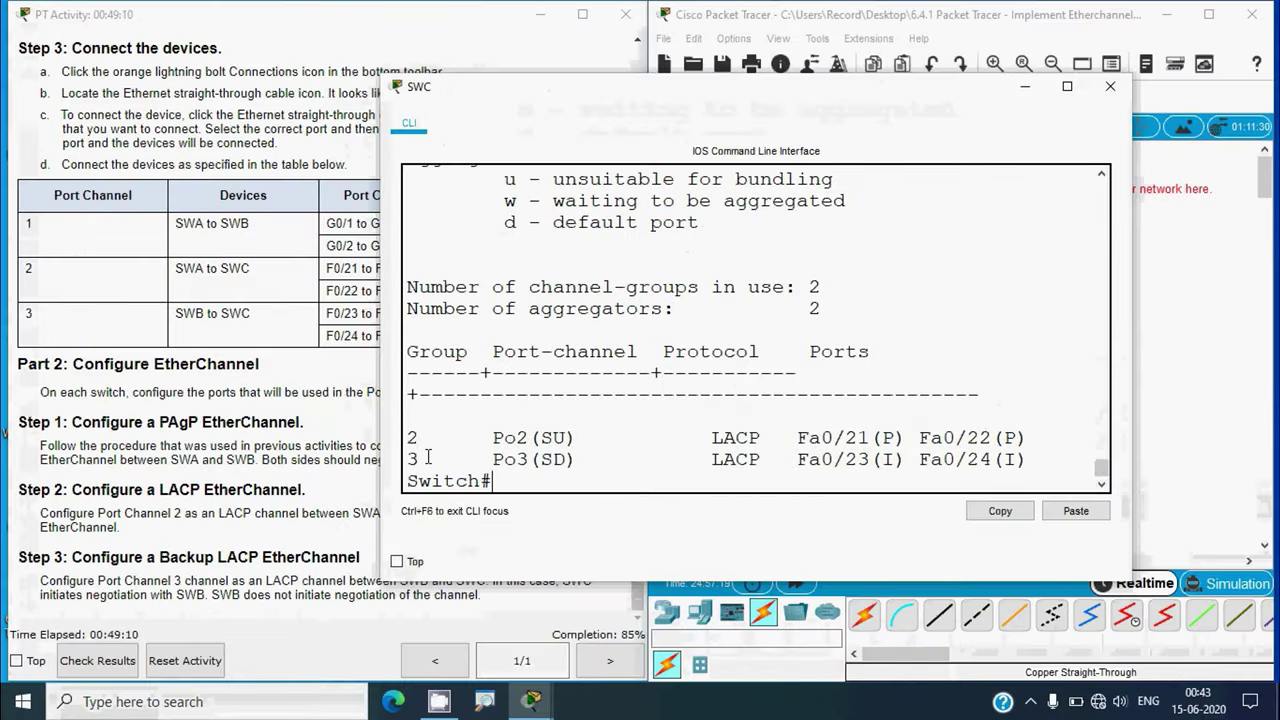
Examine the port-channel, protocol and port entries for group 3 in SWC's EtherChannel summary.
{"action": "double_click", "coordinate": [428, 457]}
{"action": "left_click_drag", "start_coordinate": [493, 357], "coordinate": [652, 357]}
{"action": "left_click_drag", "start_coordinate": [494, 459], "coordinate": [595, 455]}
{"action": "left_click_drag", "start_coordinate": [663, 352], "coordinate": [720, 352]}
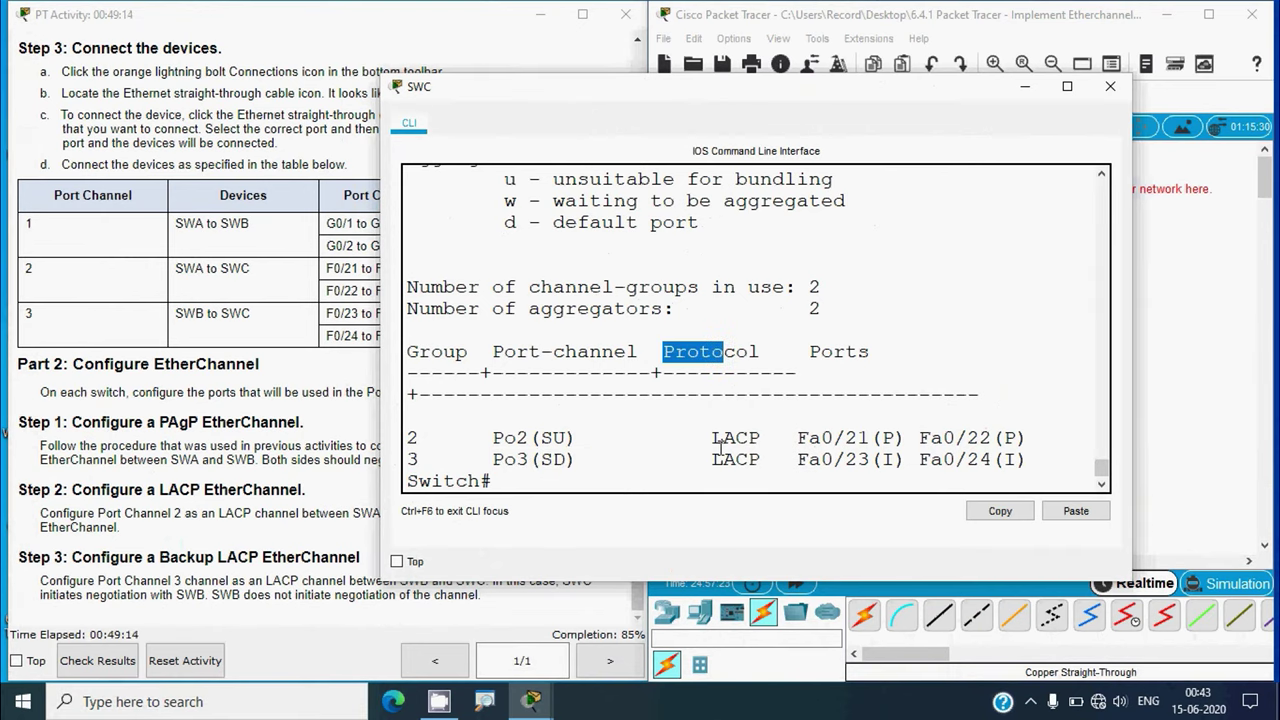
{"action": "left_click_drag", "start_coordinate": [711, 459], "coordinate": [1020, 459]}
{"action": "left_click", "coordinate": [829, 465]}
{"action": "left_click_drag", "start_coordinate": [821, 459], "coordinate": [970, 458]}
{"action": "left_click", "coordinate": [571, 486]}
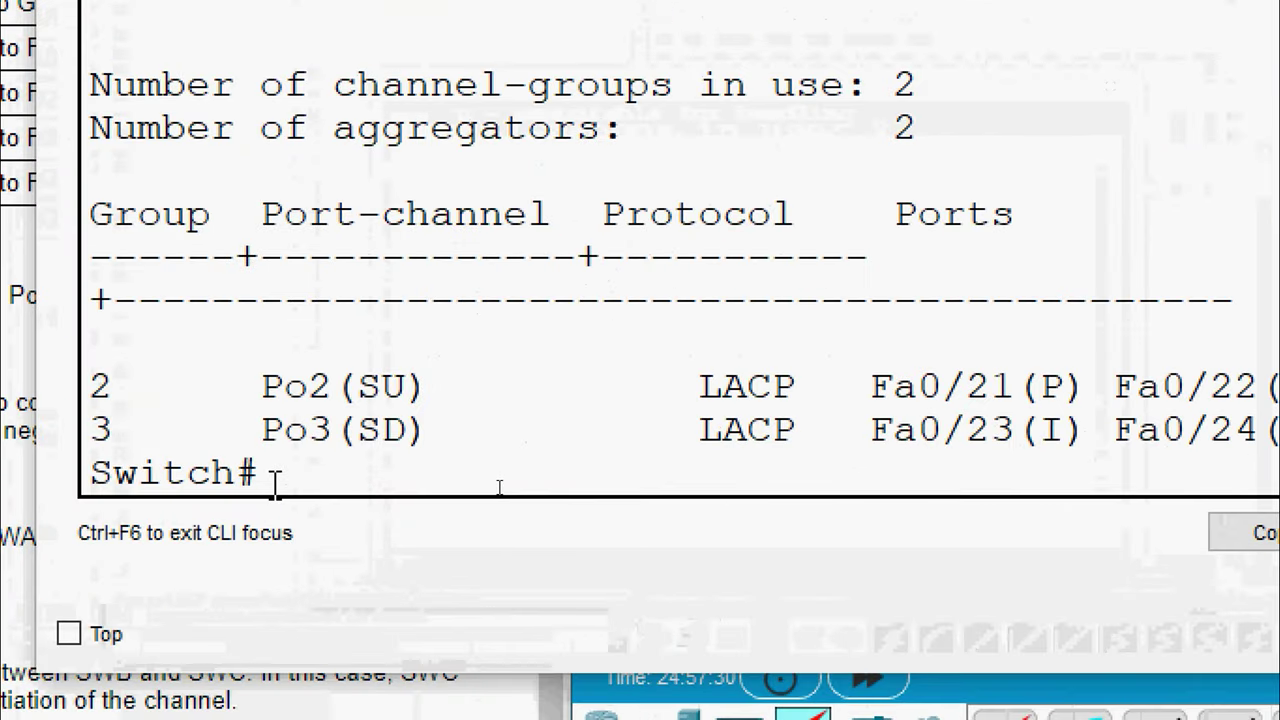
Review SWC's trunk ports with show interfaces trunk and close the SWC window.
{"action": "type", "text": "sh"}
{"action": "key", "text": "Tab"}
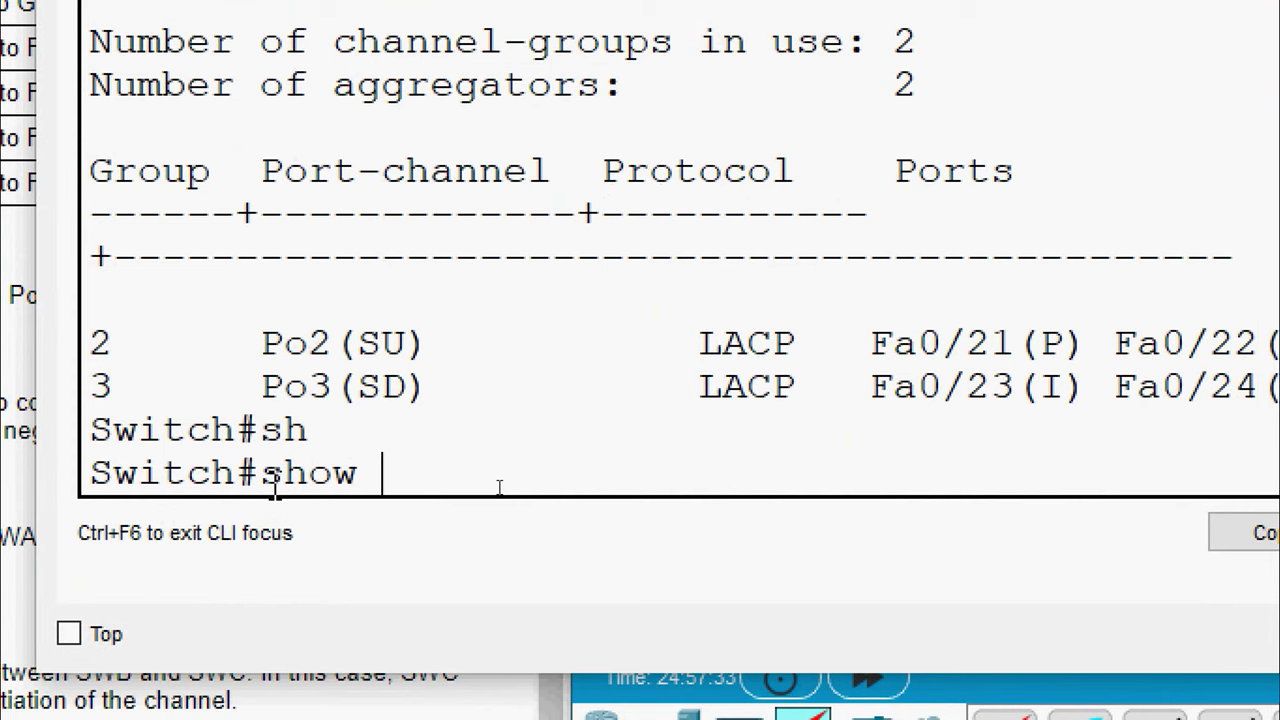
{"action": "type", "text": "inter"}
{"action": "key", "text": "Tab"}
{"action": "type", "text": "trun"}
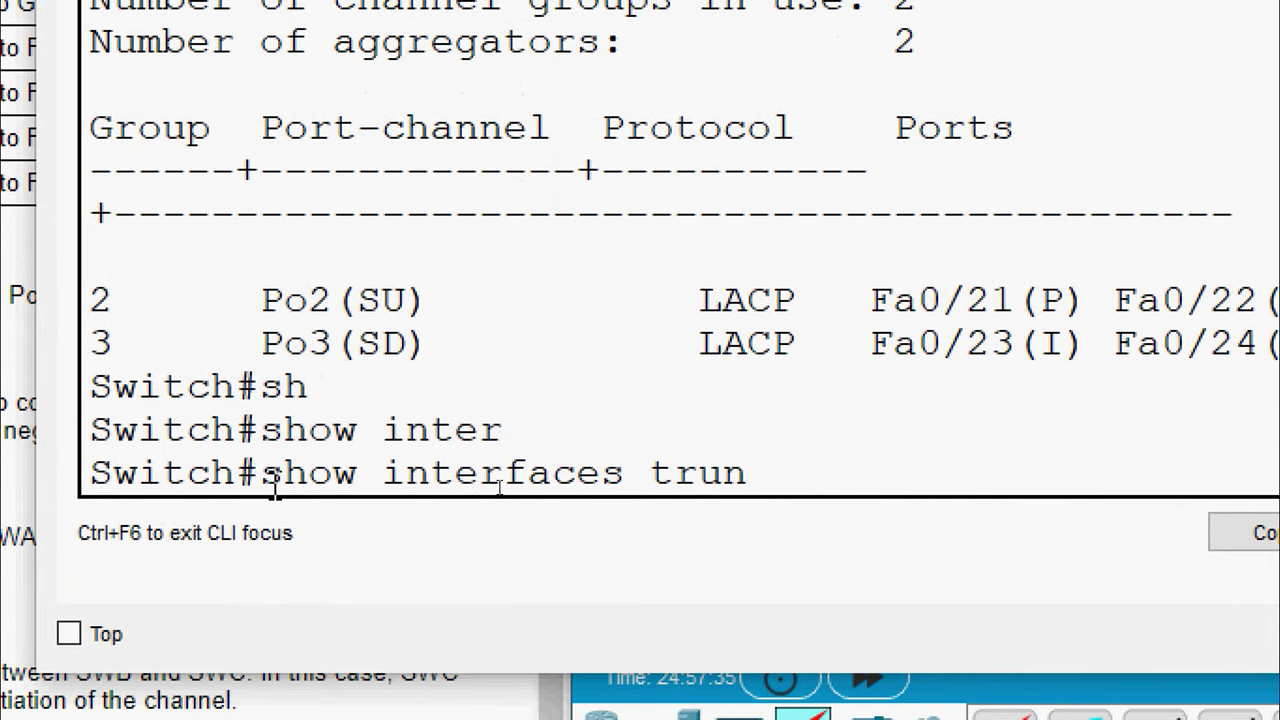
{"action": "type", "text": "k"}
{"action": "key", "text": "Return"}
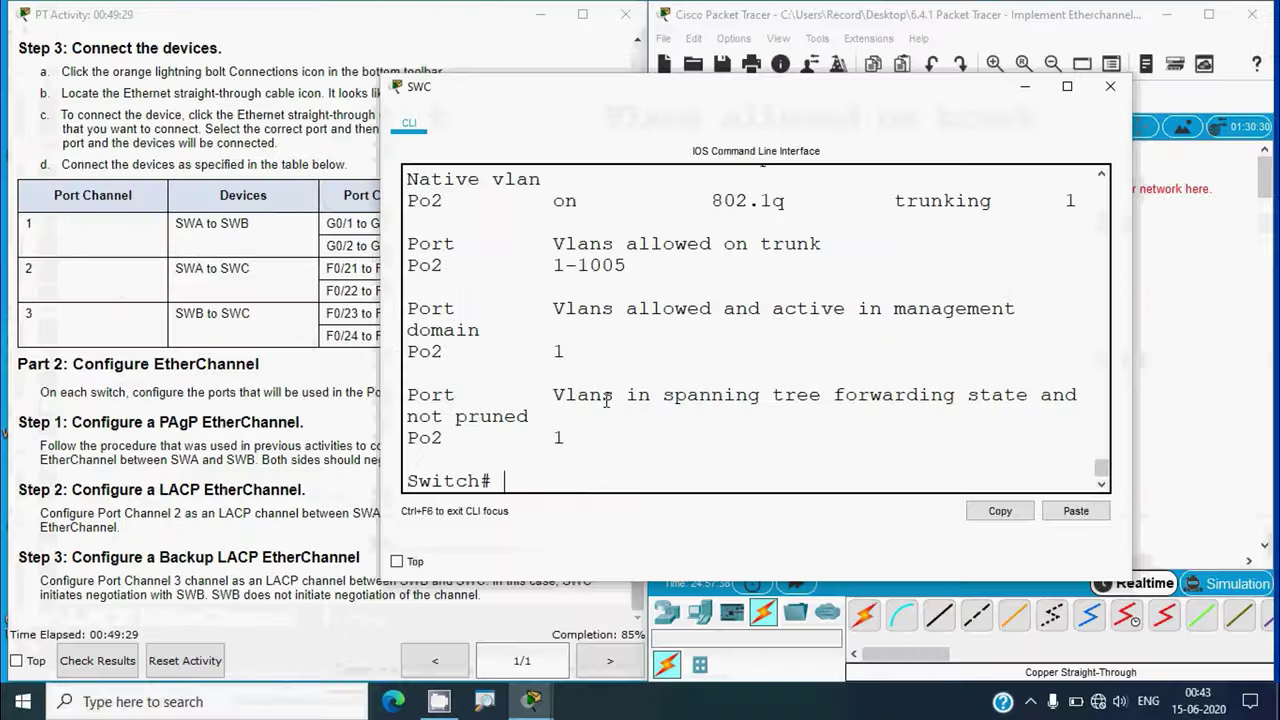
{"action": "scroll", "coordinate": [312, 177], "scroll_direction": "up", "scroll_amount": 1}
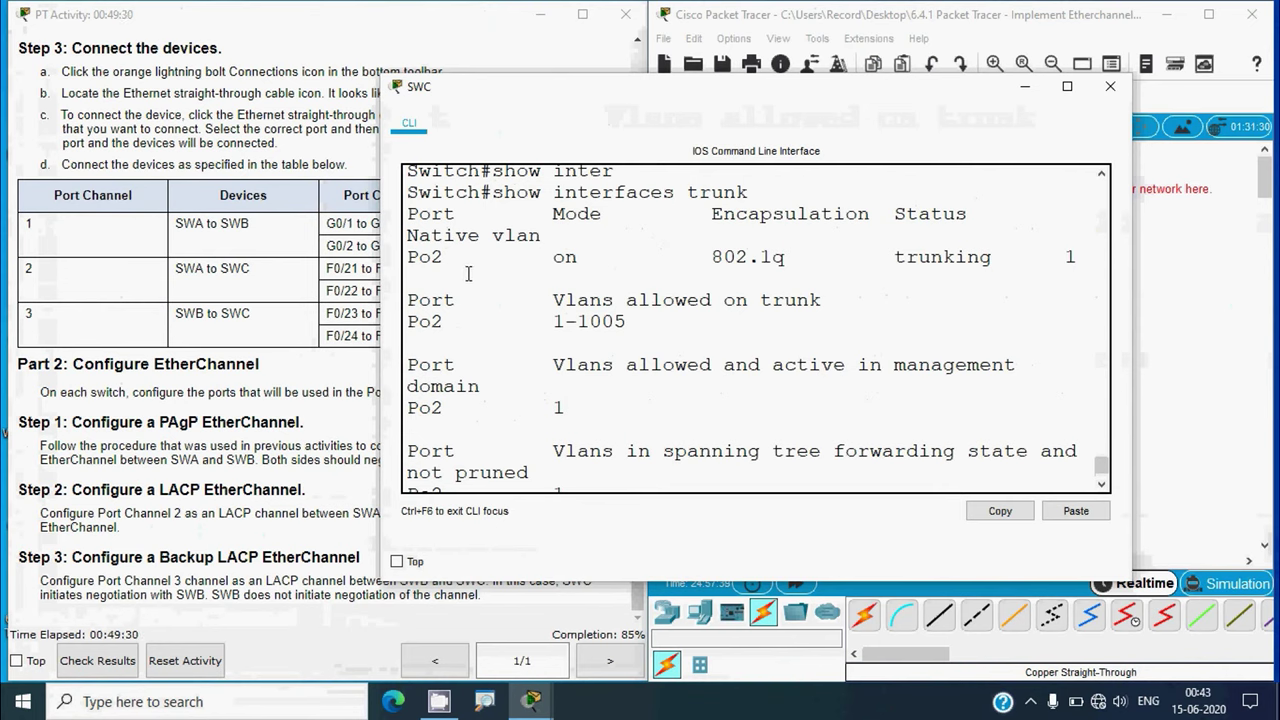
{"action": "left_click", "coordinate": [1110, 86]}
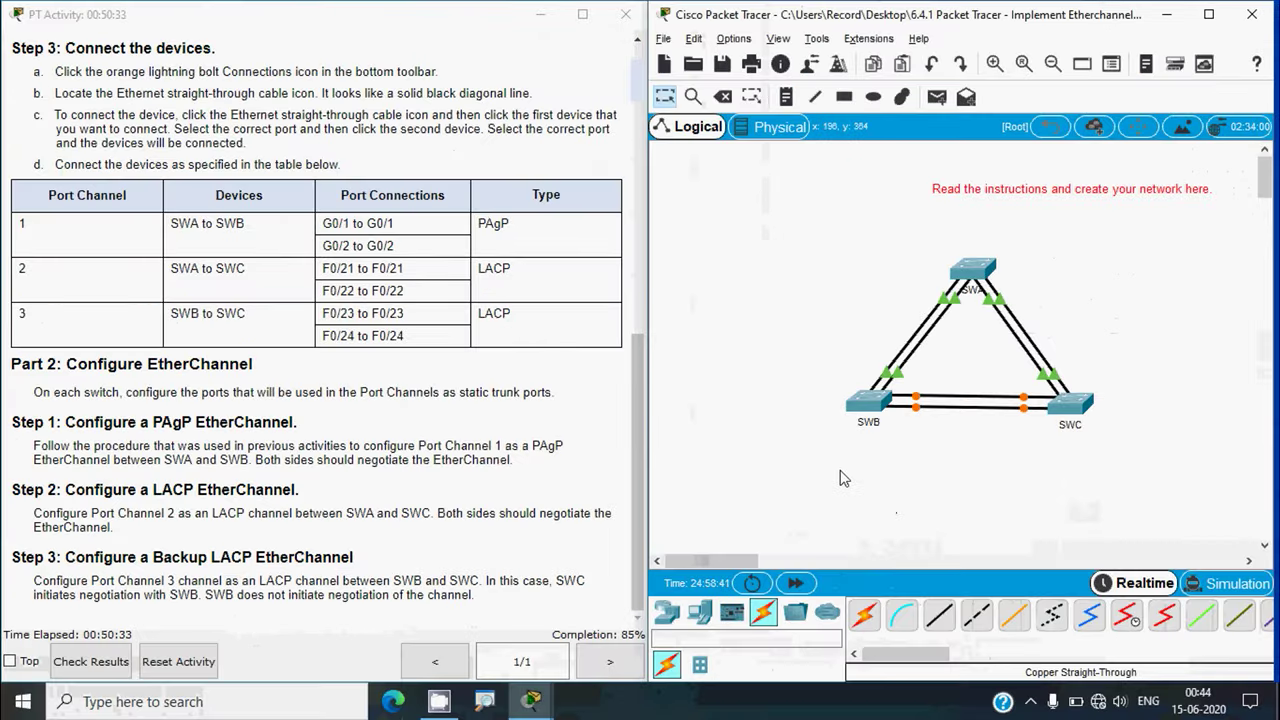
Open SWB's command line, widen its window and enter global configuration mode using enable and conf t.
{"action": "left_click", "coordinate": [858, 438]}
{"action": "left_click", "coordinate": [868, 405]}
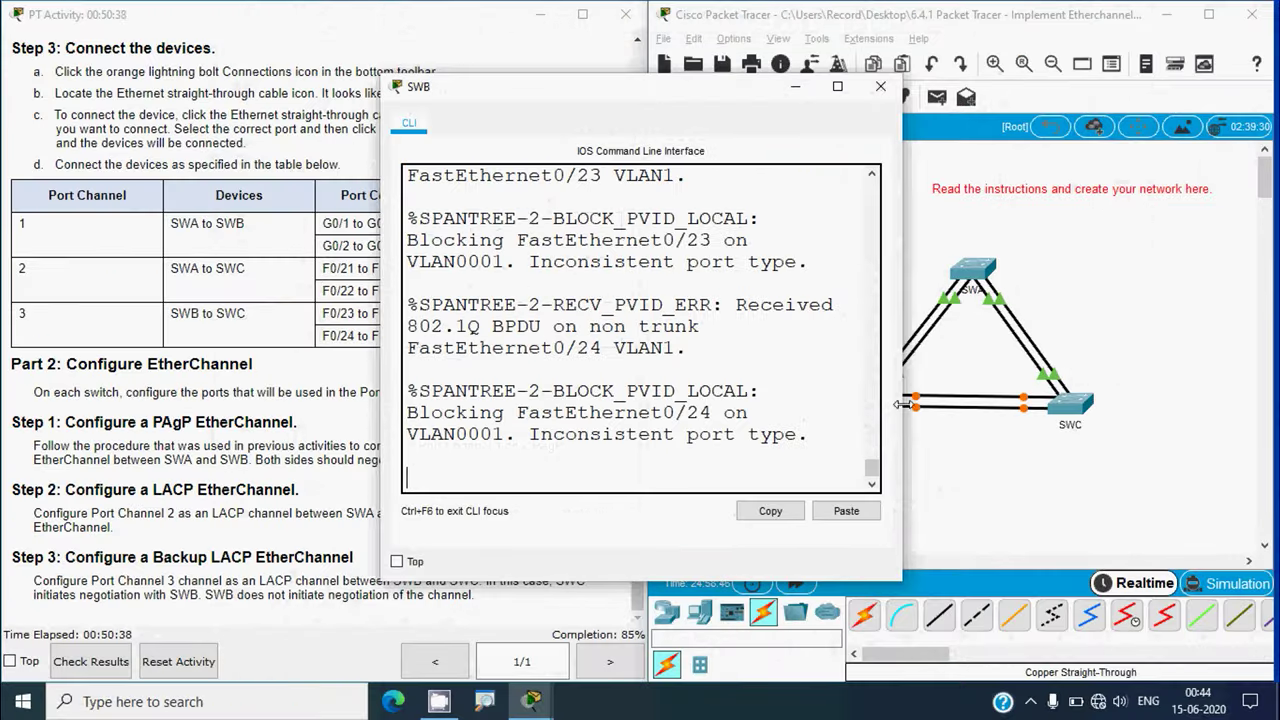
{"action": "left_click_drag", "start_coordinate": [898, 404], "coordinate": [1190, 404]}
{"action": "key", "text": "Return"}
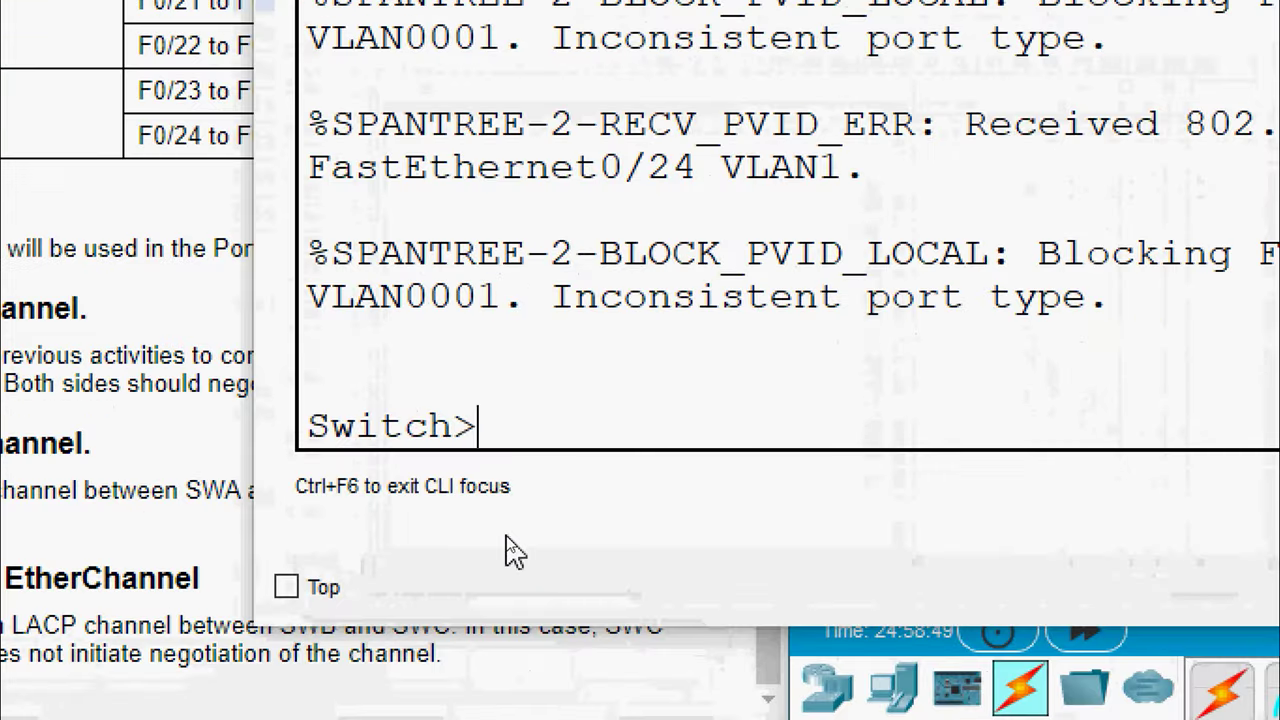
{"action": "type", "text": "enable"}
{"action": "key", "text": "Return"}
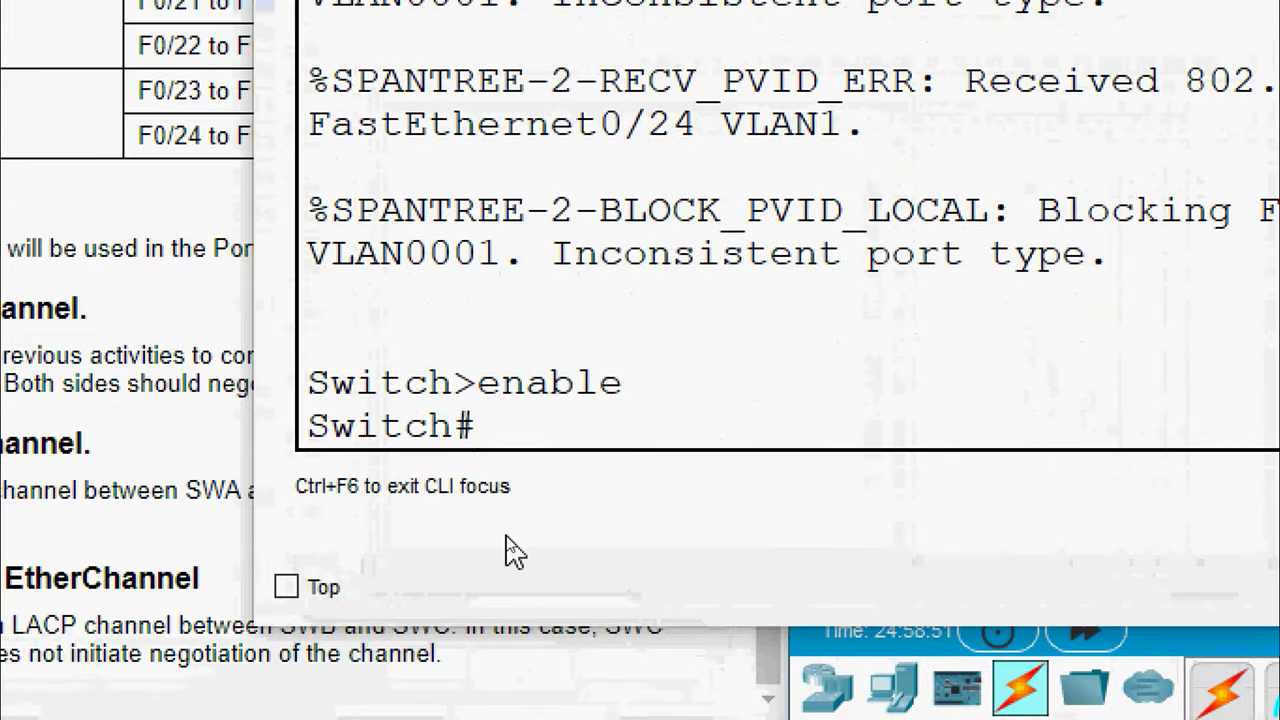
{"action": "type", "text": "conf t"}
{"action": "key", "text": "Return"}
Set interface range fa 0/23-24 on SWB to switchport mode trunk and shut the ports down.
{"action": "type", "text": "int"}
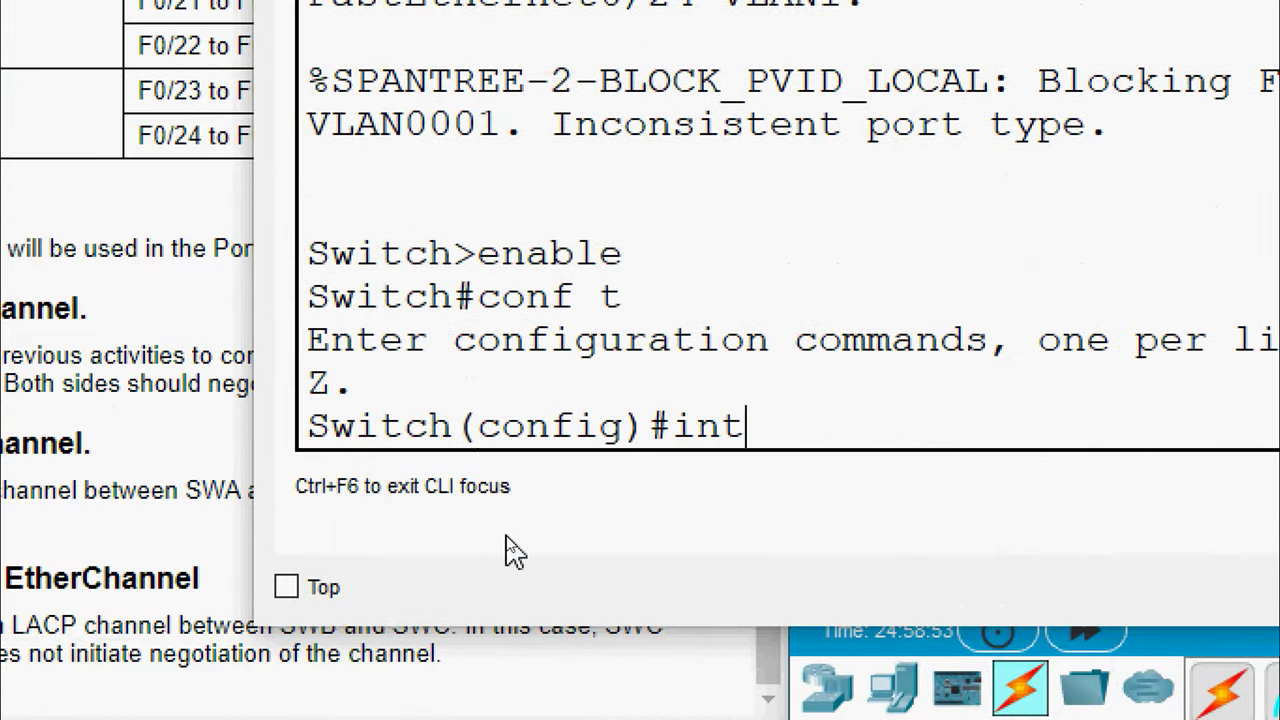
{"action": "type", "text": "erface range f"}
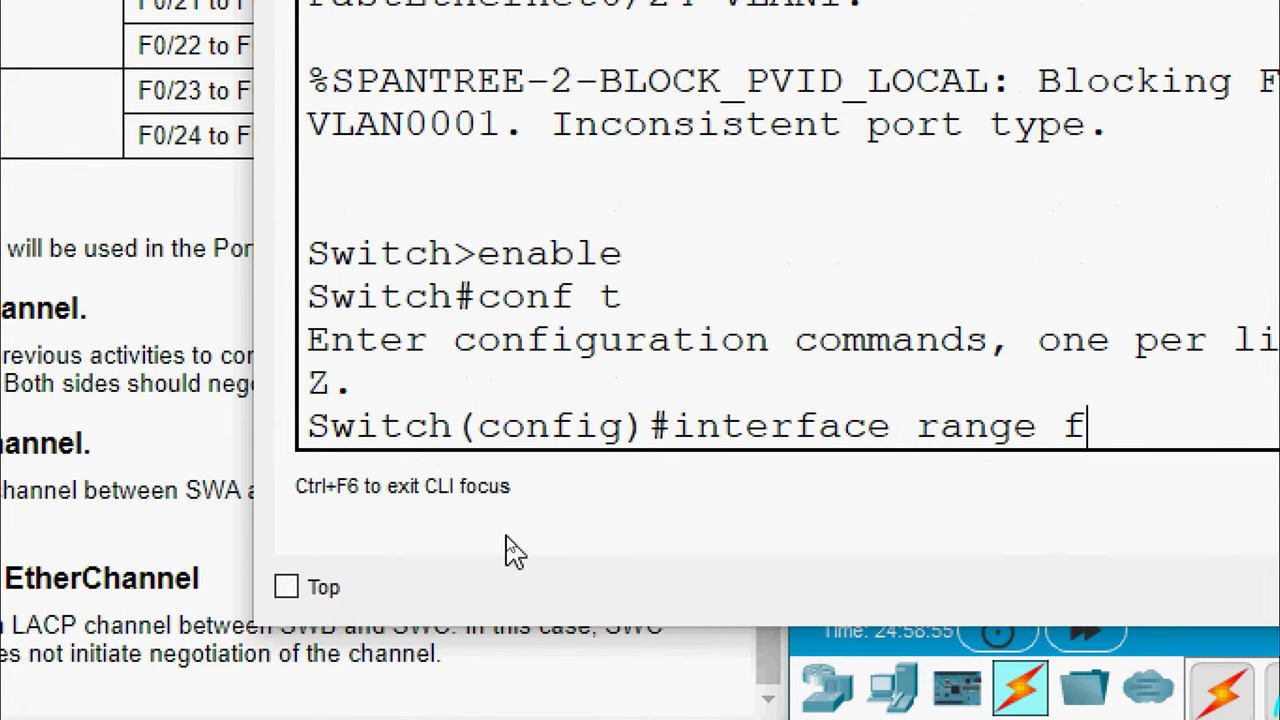
{"action": "type", "text": "a 0"}
{"action": "type", "text": "/23-2"}
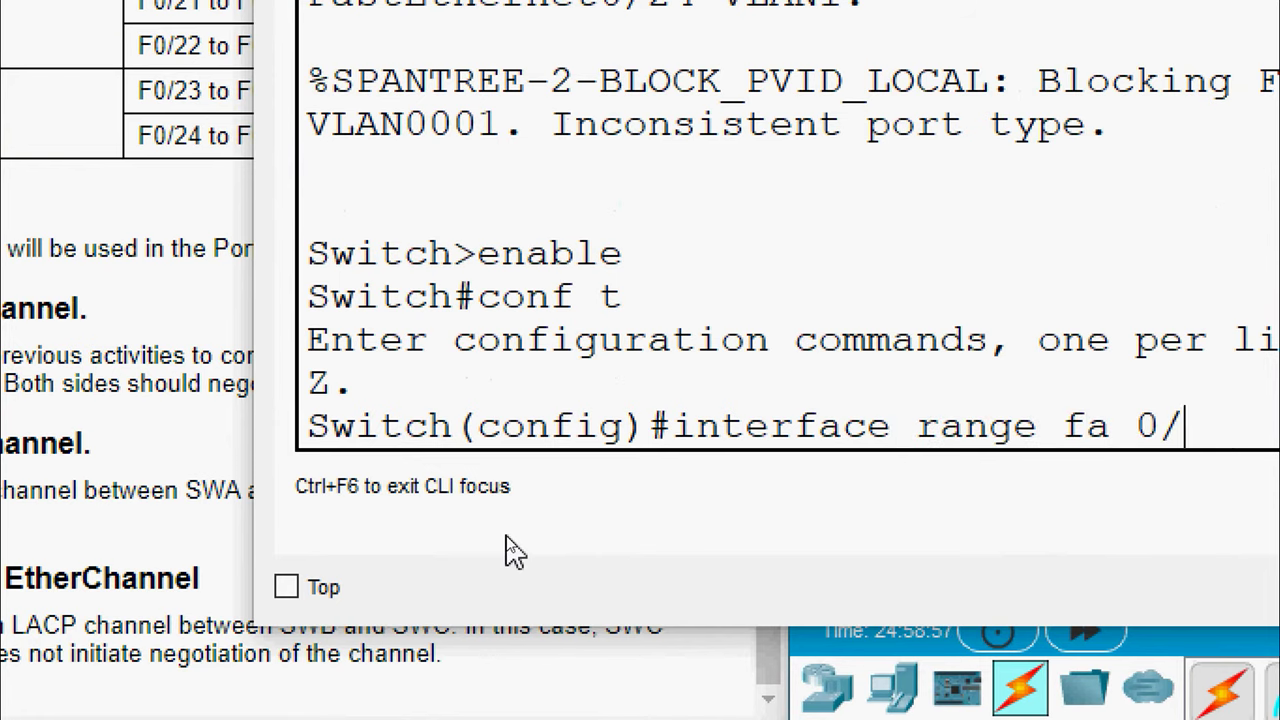
{"action": "type", "text": "4"}
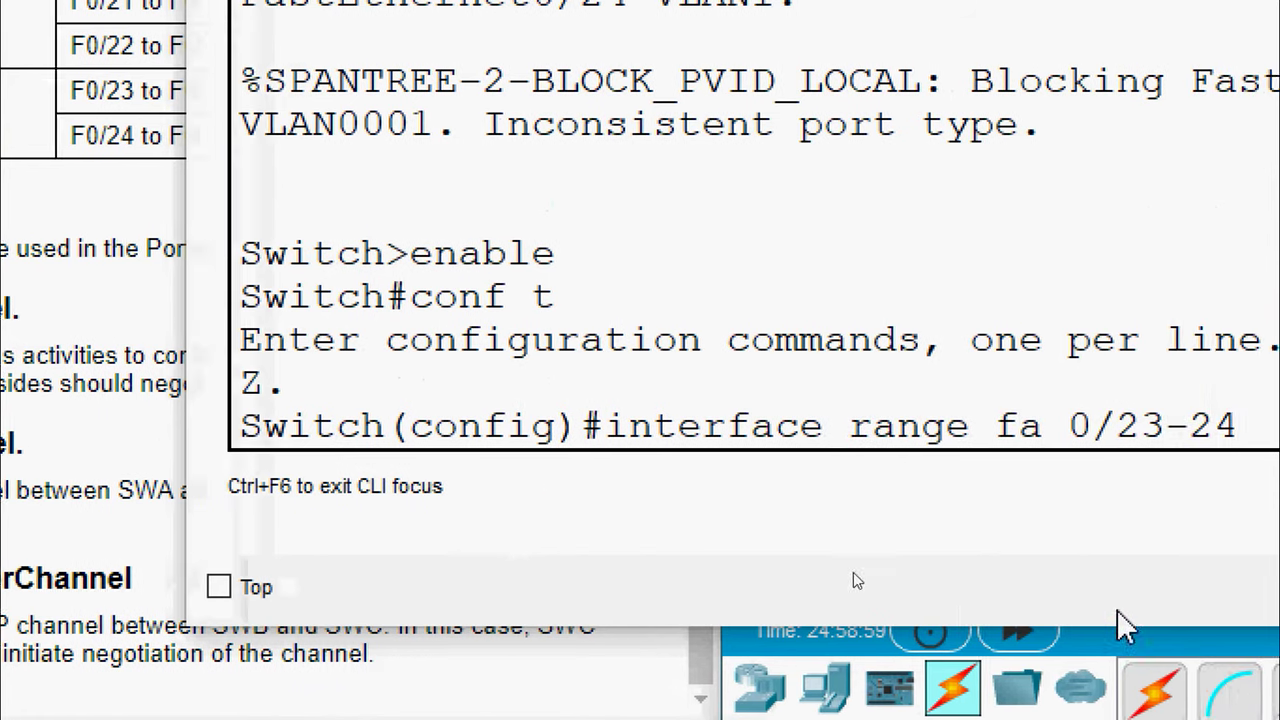
{"action": "key", "text": "Return"}
{"action": "type", "text": "s"}
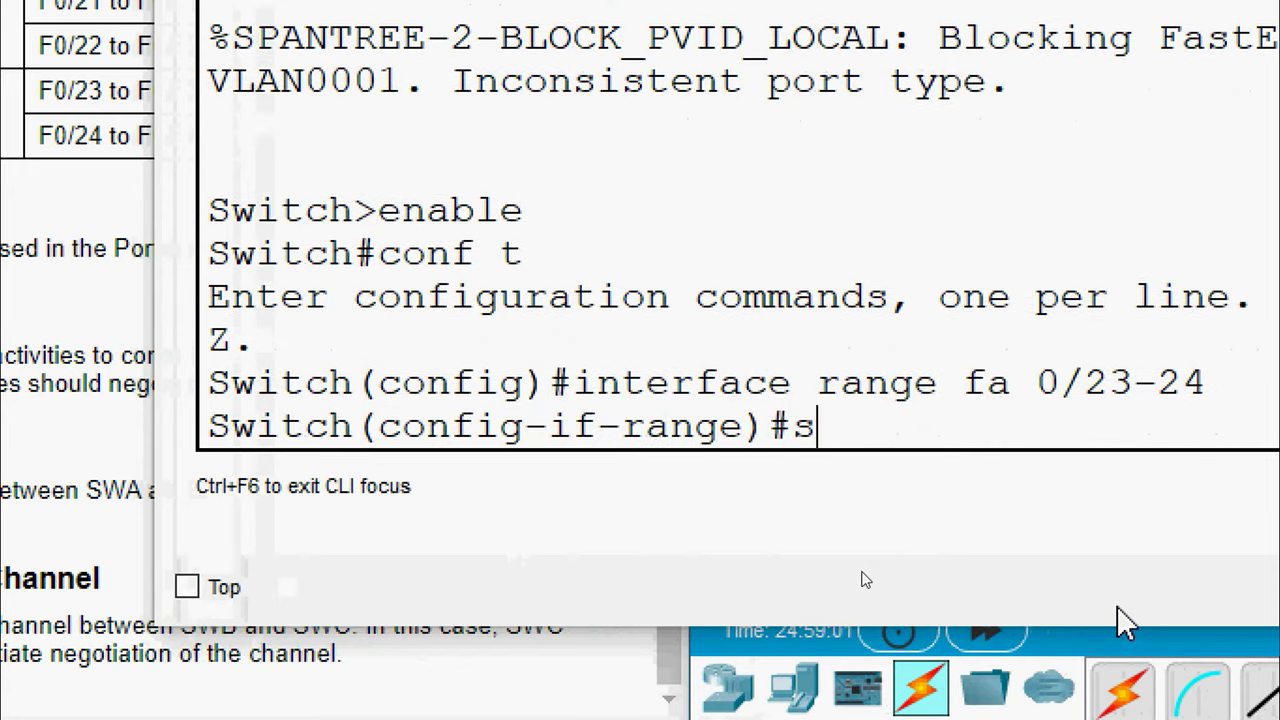
{"action": "type", "text": "witchport mode trun"}
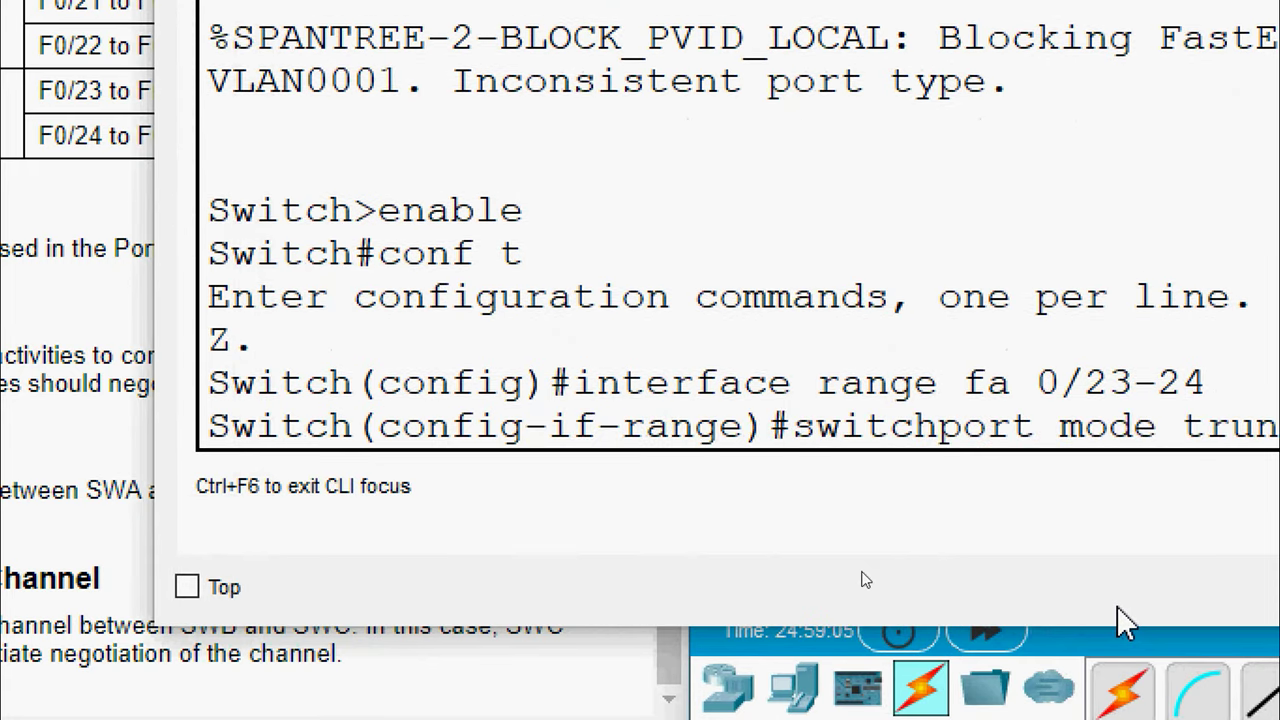
{"action": "type", "text": "k"}
{"action": "key", "text": "Return"}
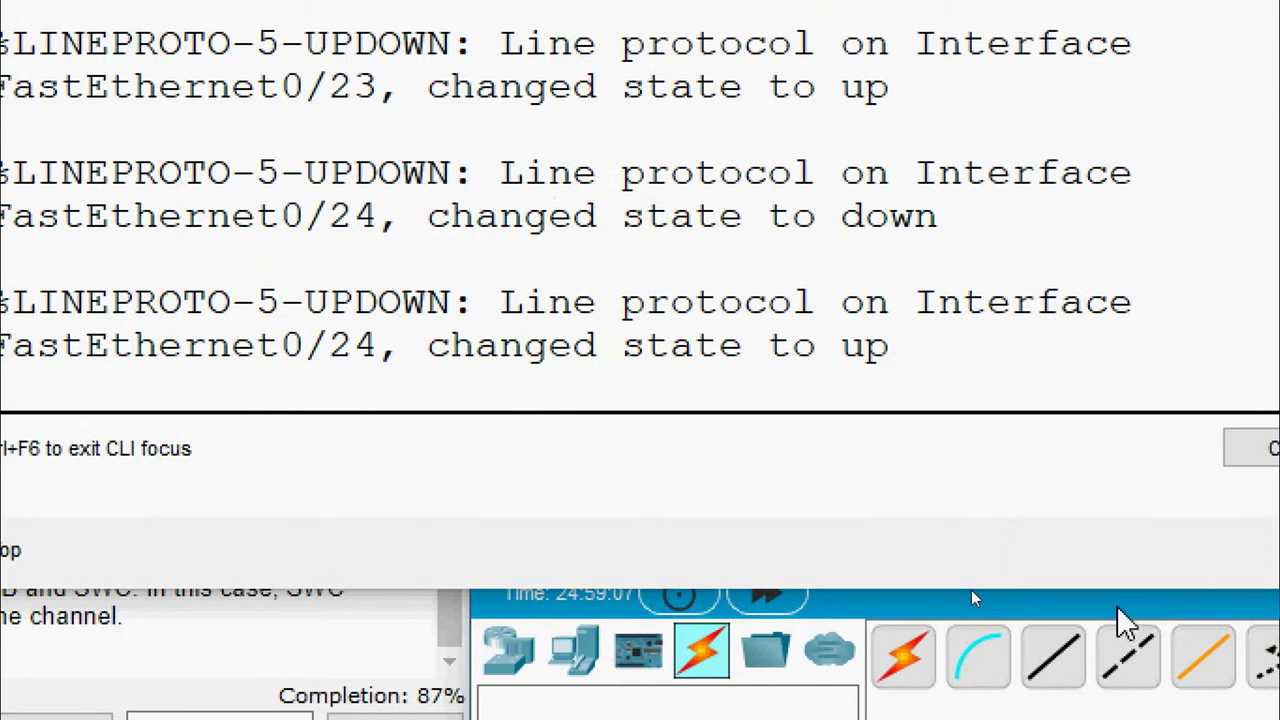
{"action": "type", "text": "shutdown"}
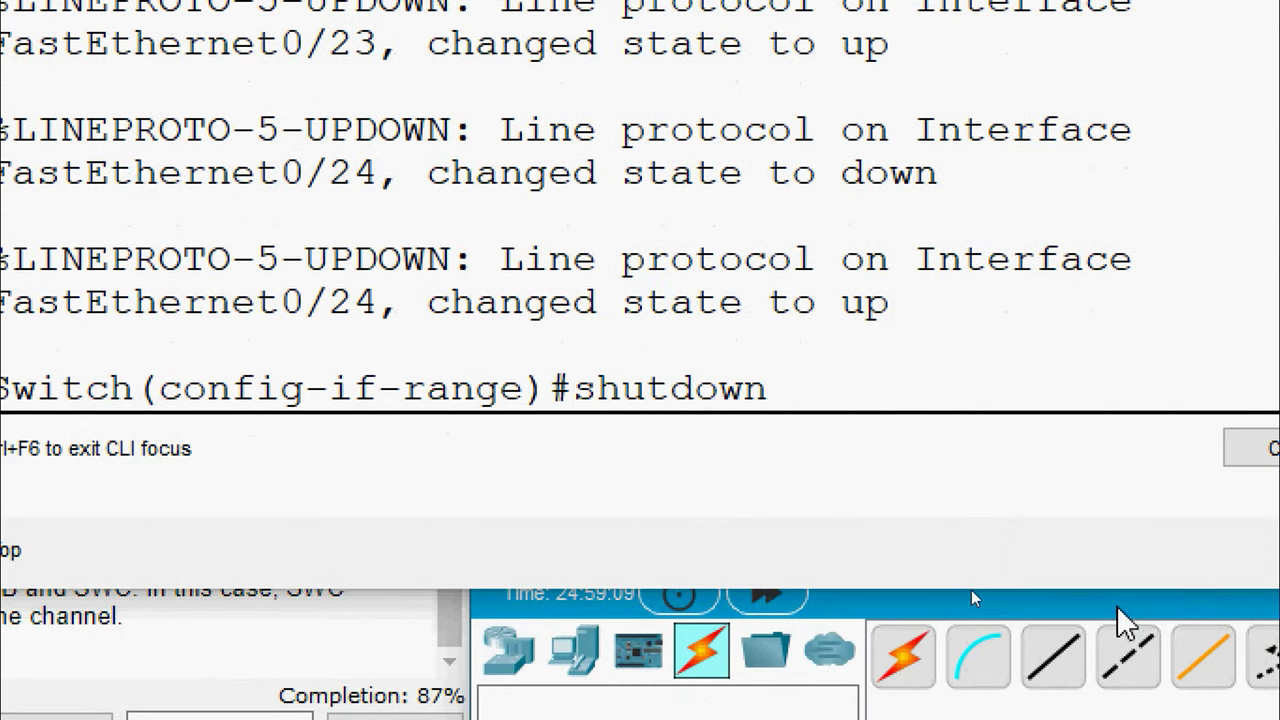
{"action": "key", "text": "Return"}
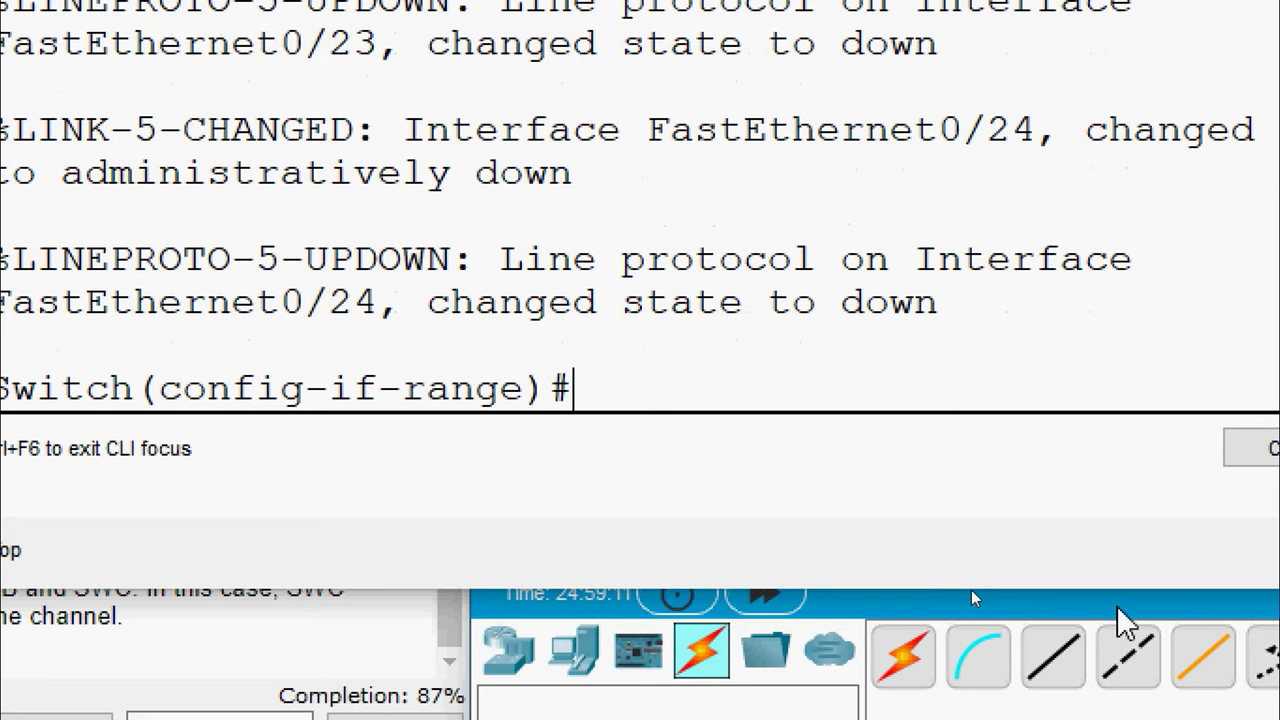
List the mode options of channel-group 3 and assign SWB's fa 0/23-24 to channel group 3 in passive mode.
{"action": "type", "text": "channle"}
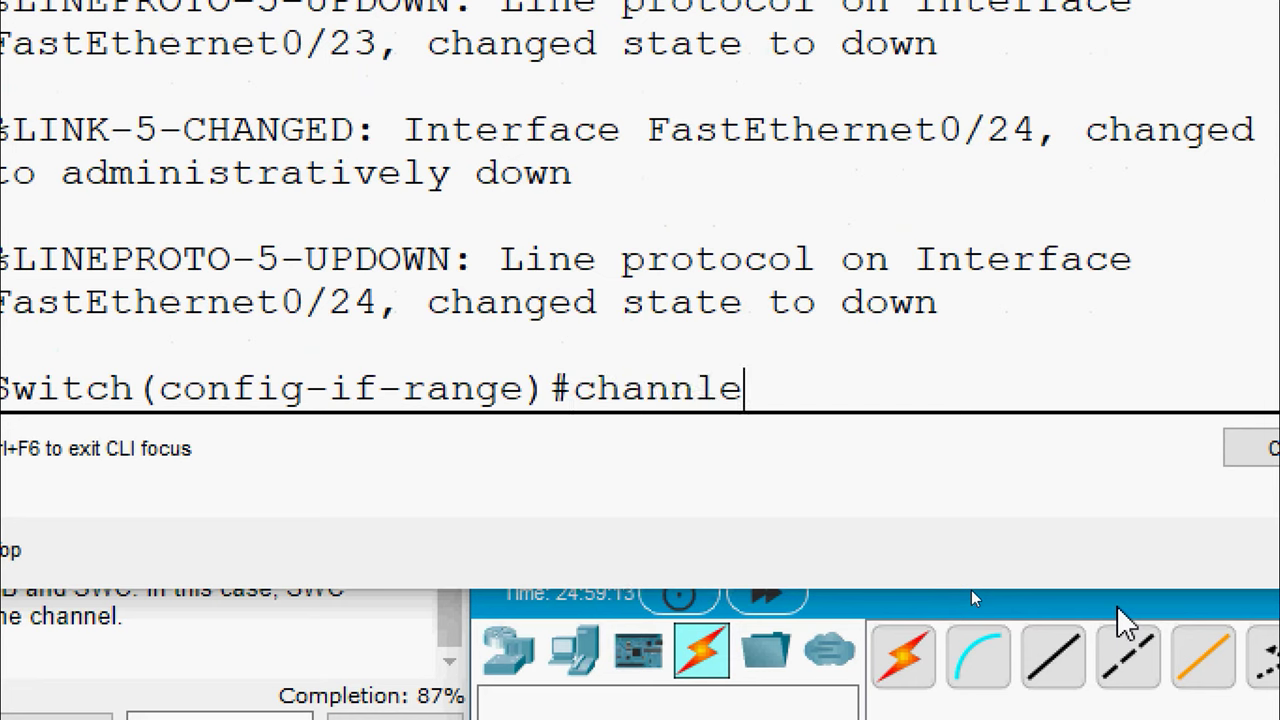
{"action": "key", "text": "BackSpace"}
{"action": "key", "text": "BackSpace"}
{"action": "type", "text": "el-group "}
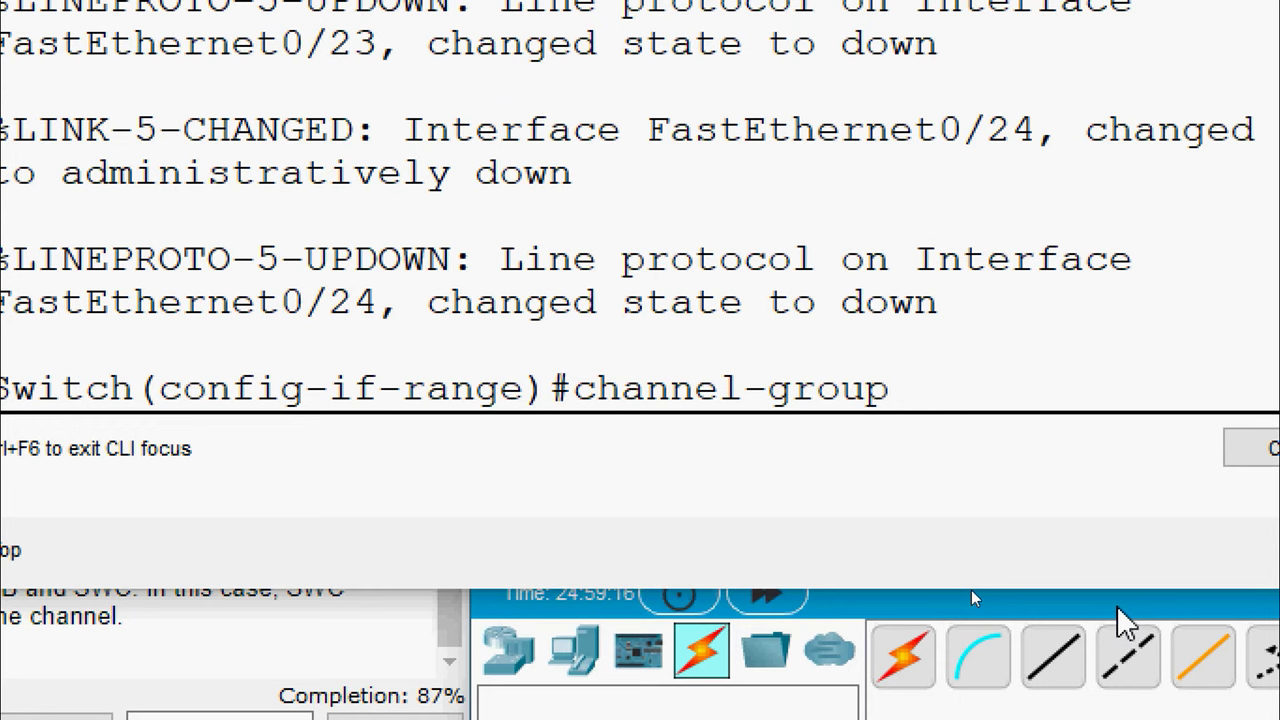
{"action": "type", "text": "3 mode "}
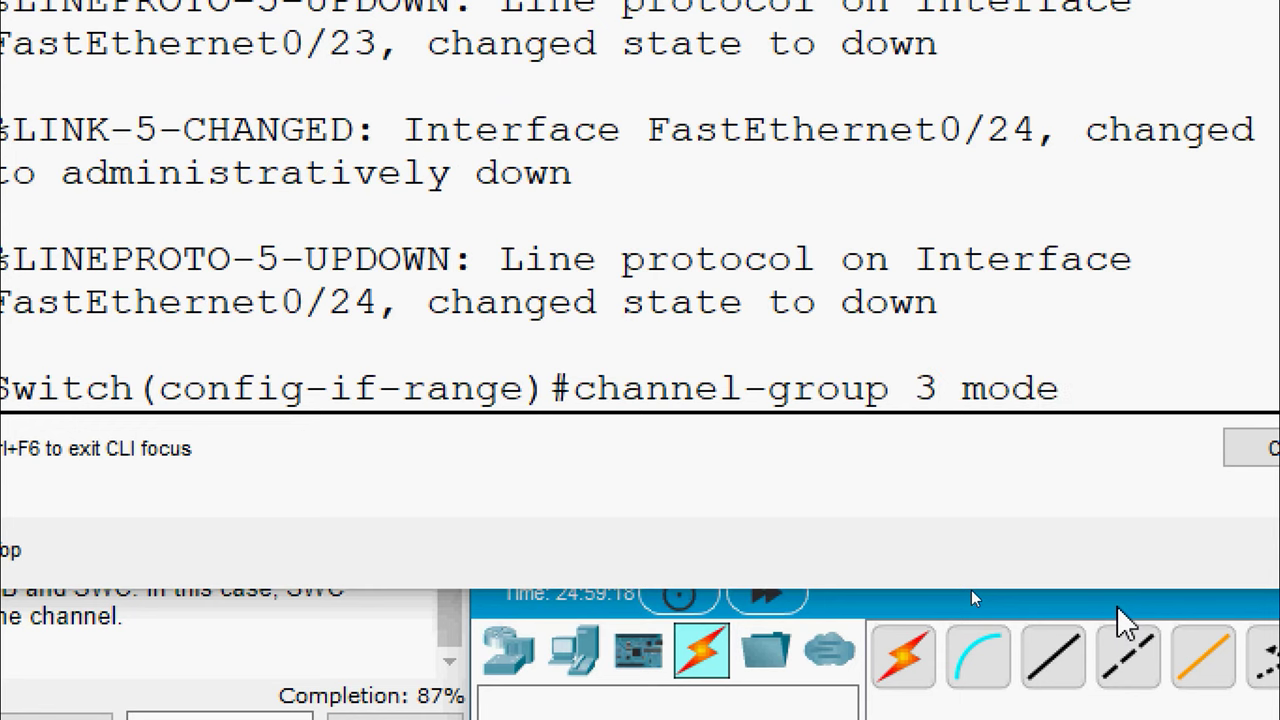
{"action": "type", "text": "?"}
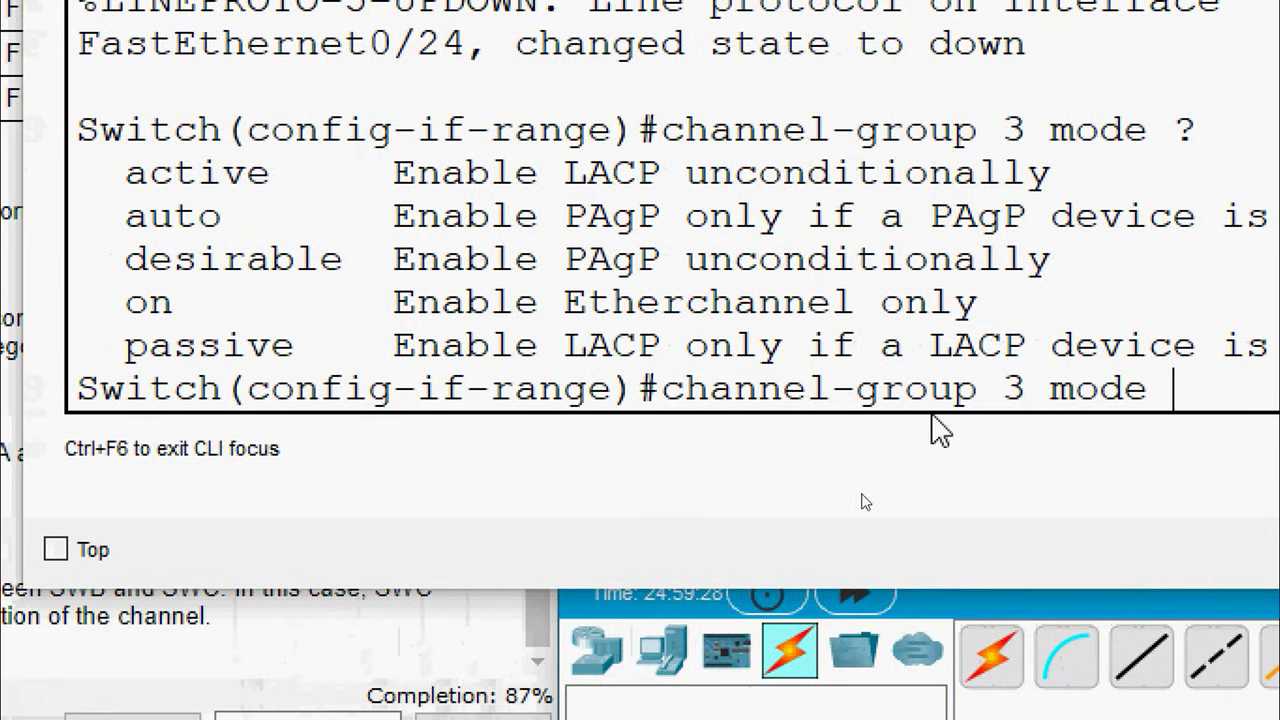
{"action": "type", "text": "passive"}
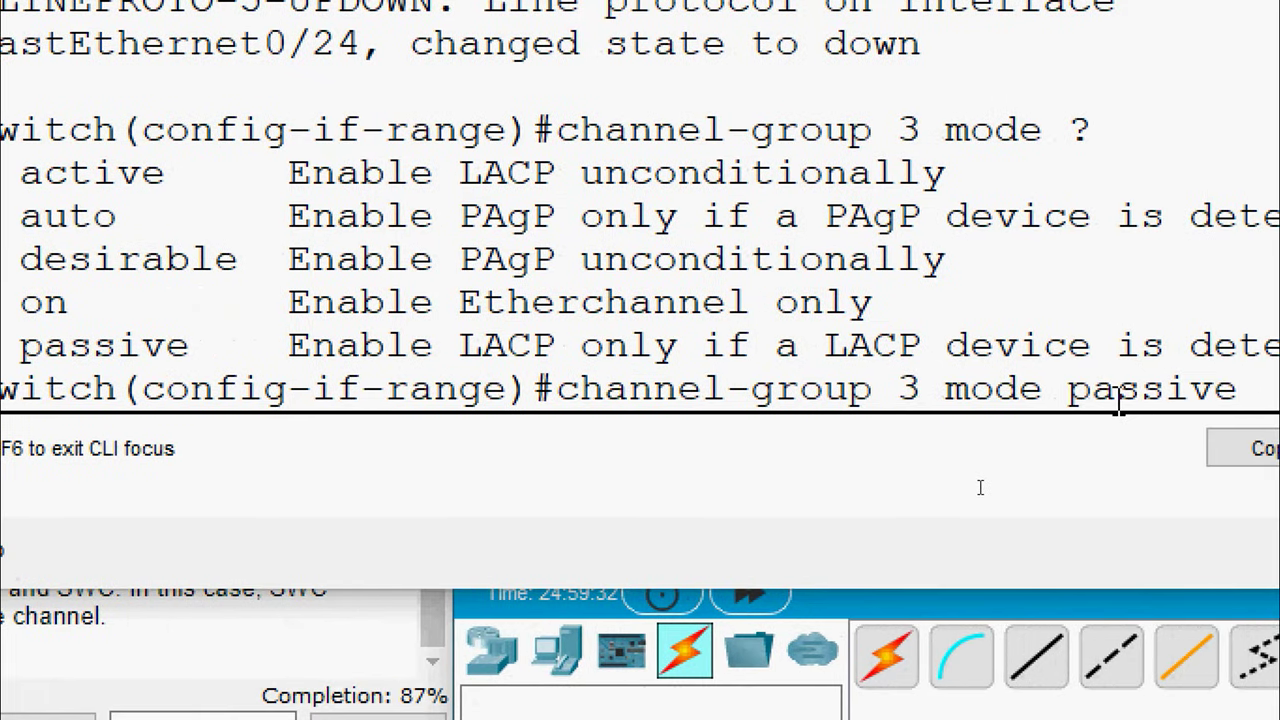
{"action": "key", "text": "Return"}
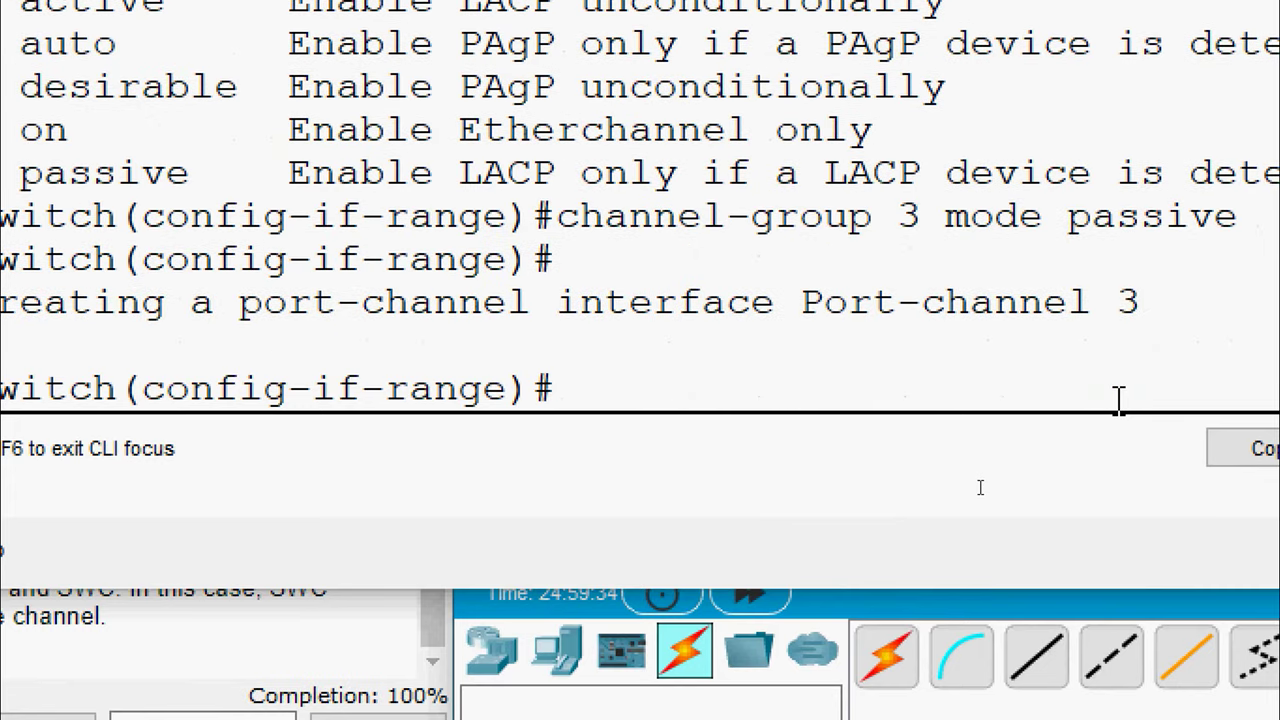
Re-enable SWB's fa 0/23-24 with no shutdown and exit to global configuration mode.
{"action": "type", "text": "no shutdown"}
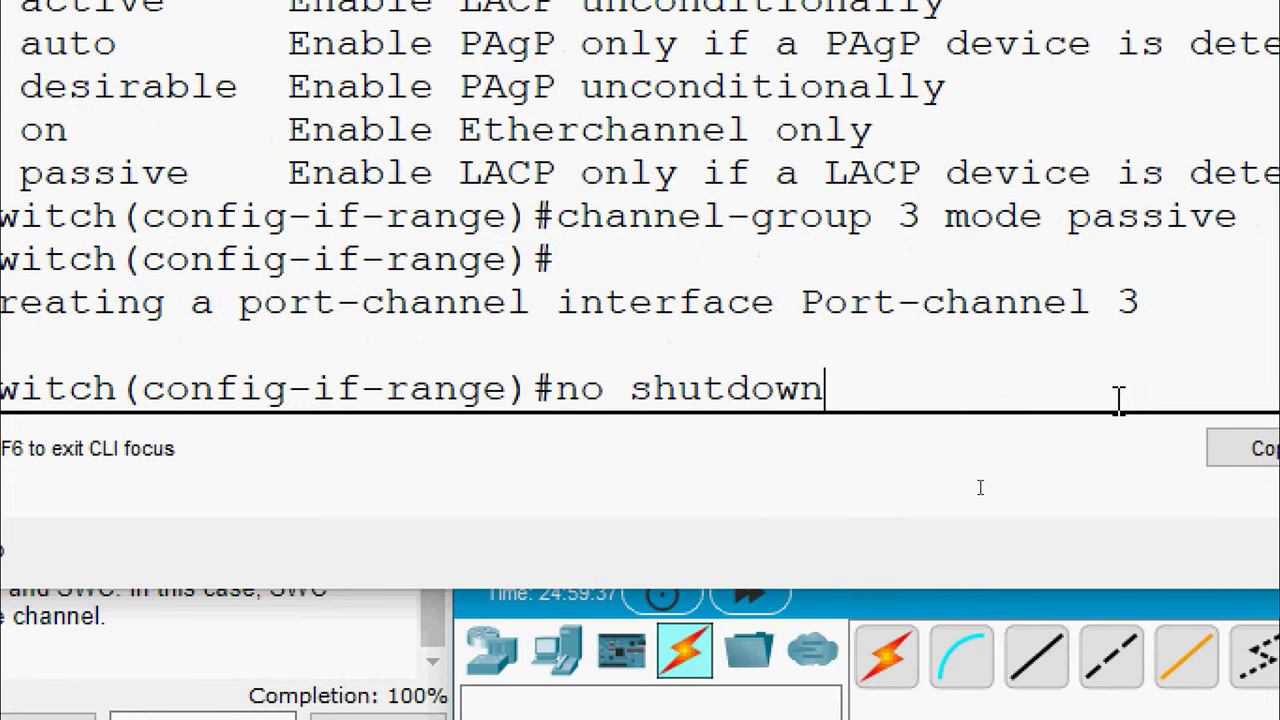
{"action": "key", "text": "Return"}
{"action": "type", "text": "exit"}
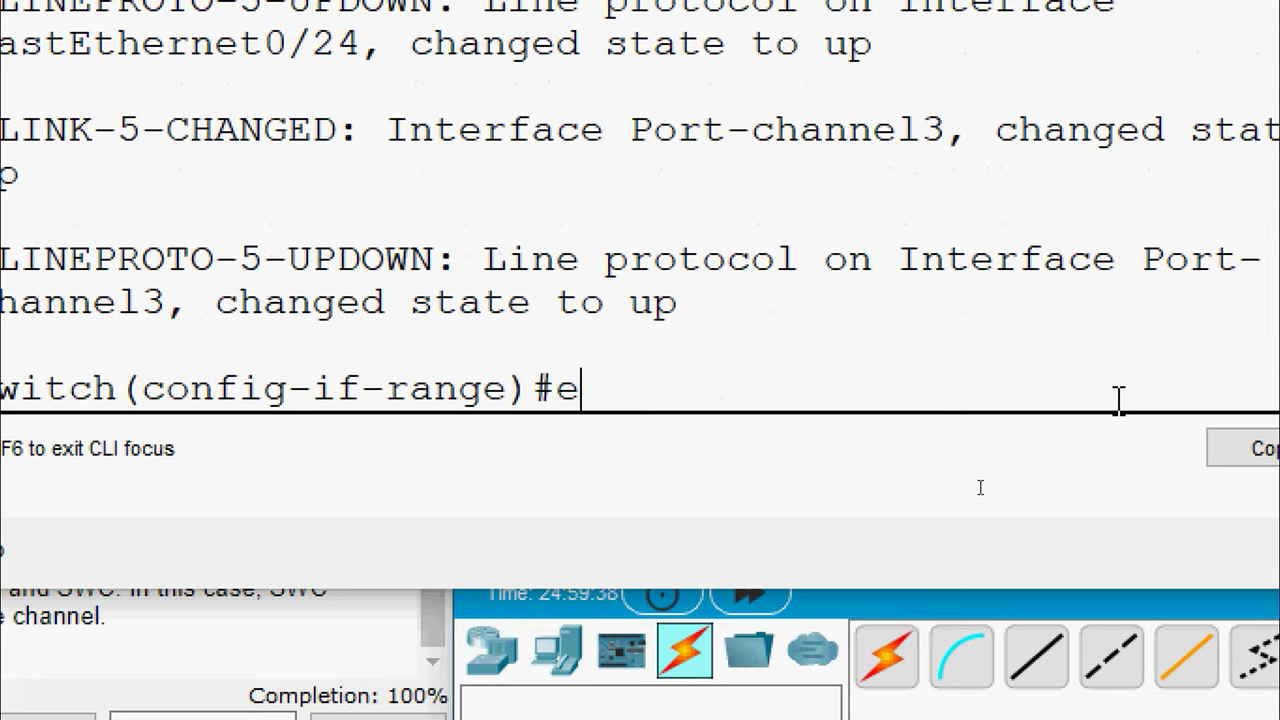
{"action": "key", "text": "Return"}
{"action": "key", "text": "Return"}
Set interface port-channel 3 on SWB to switchport mode trunk and end configuration mode.
{"action": "type", "text": "interface"}
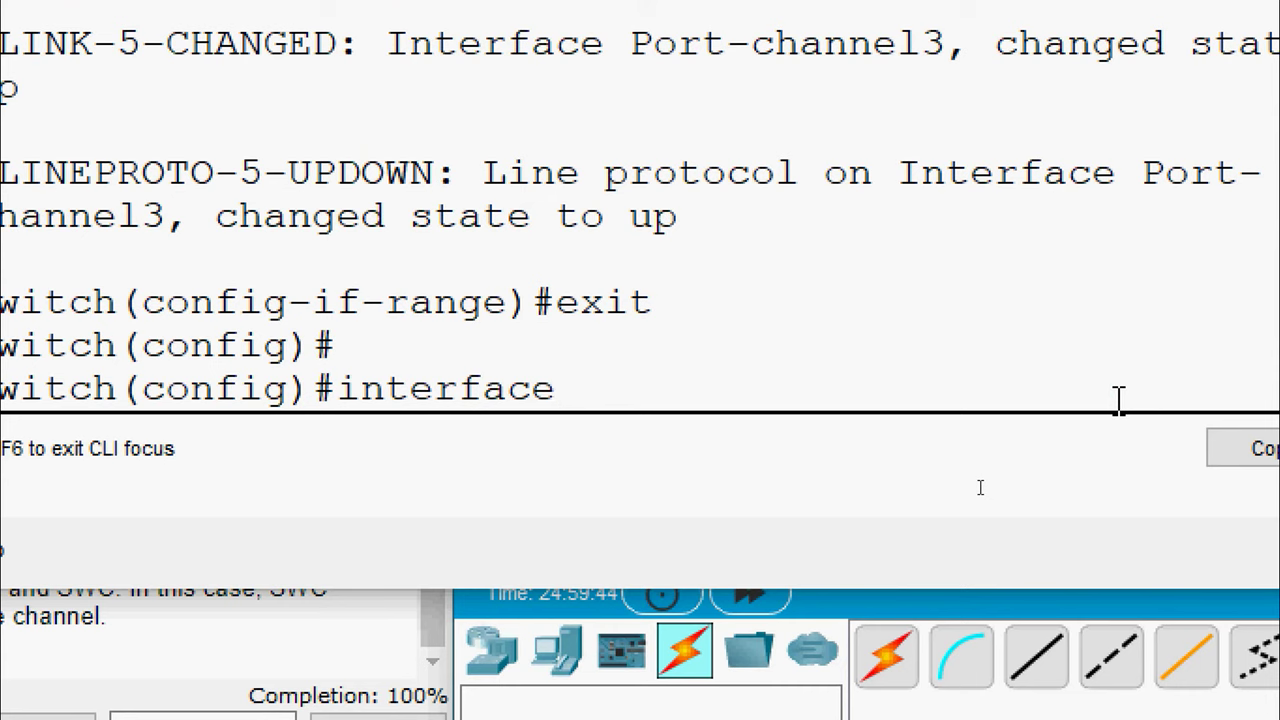
{"action": "type", "text": " port"}
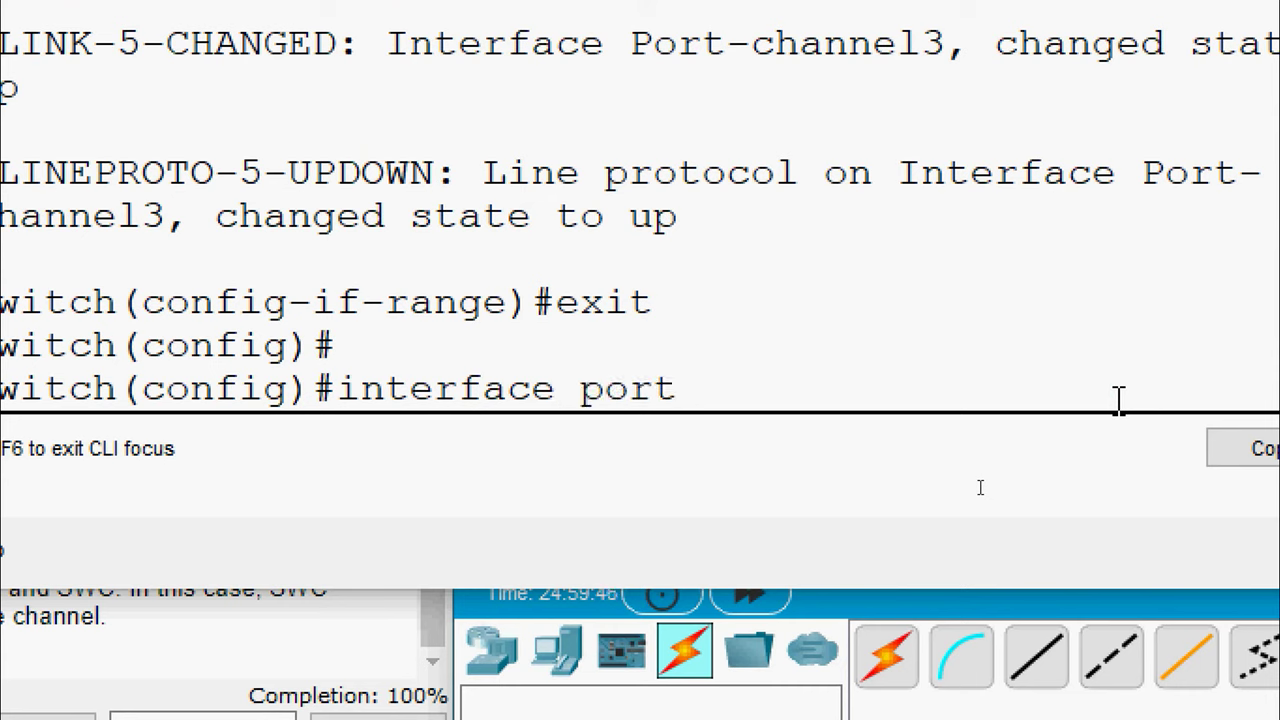
{"action": "type", "text": "-channel"}
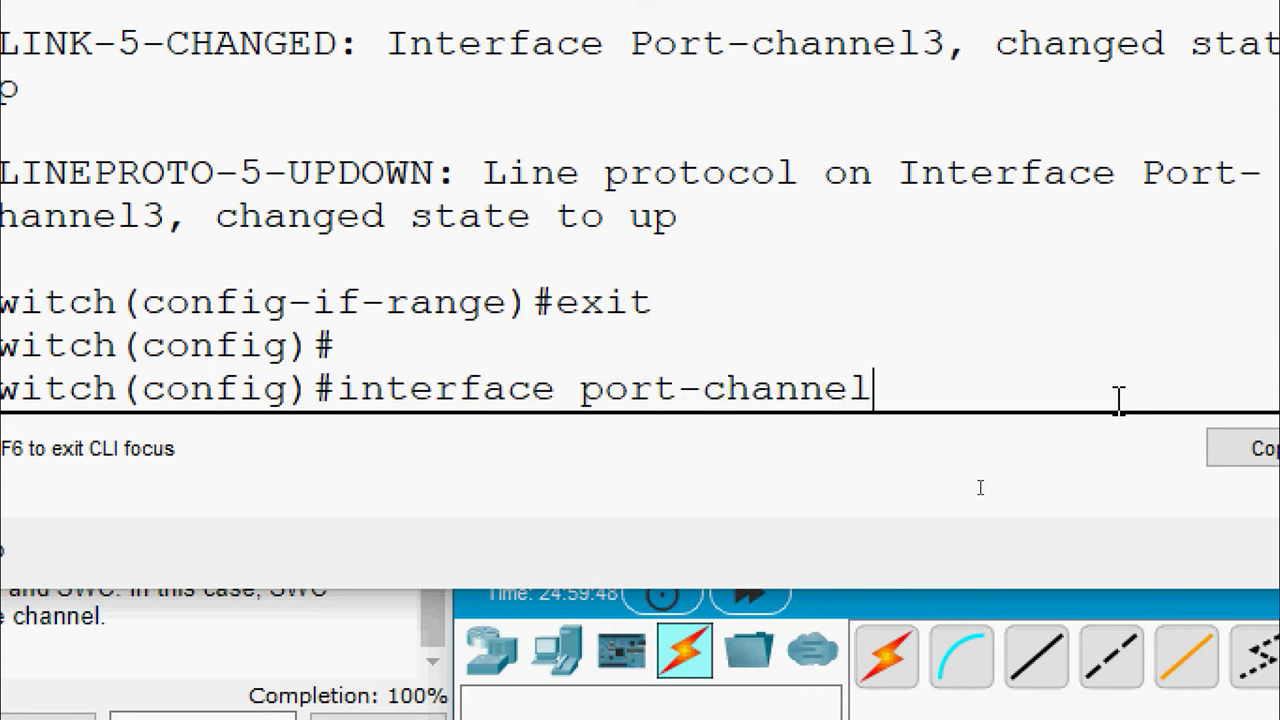
{"action": "type", "text": " 3"}
{"action": "key", "text": "Return"}
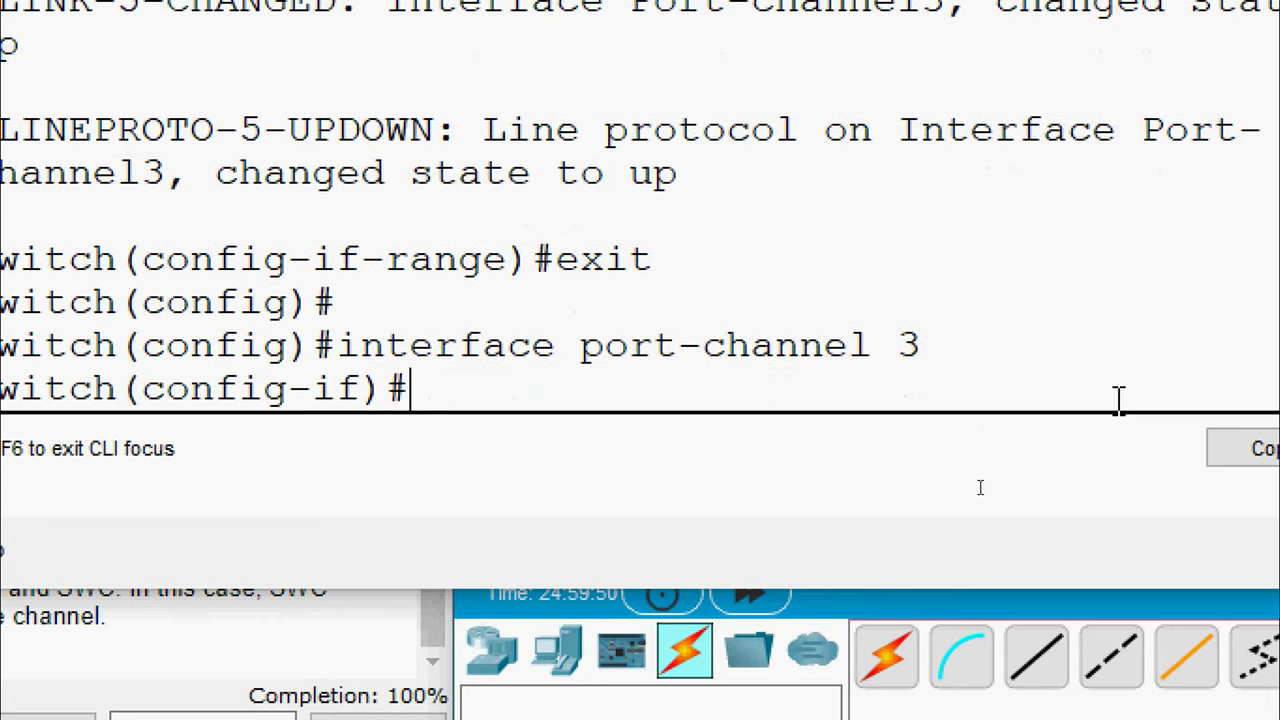
{"action": "type", "text": "switchport"}
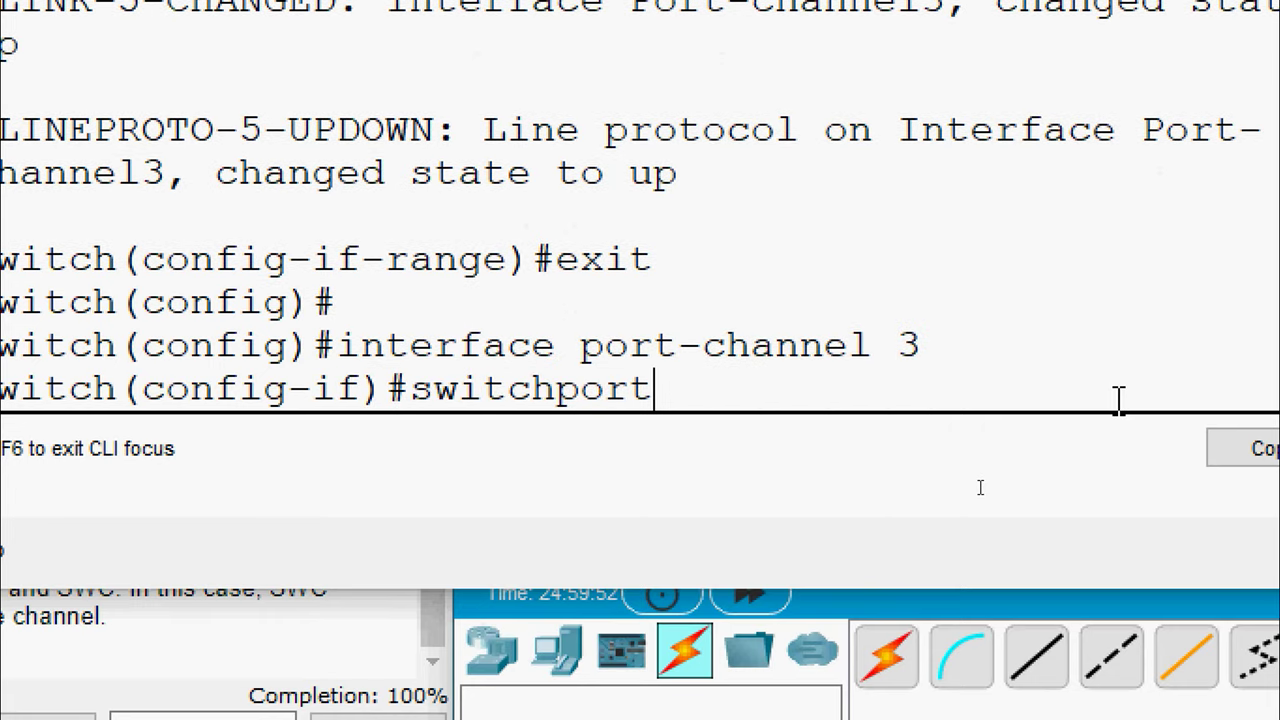
{"action": "type", "text": " mode trunk"}
{"action": "key", "text": "Return"}
{"action": "key", "text": "Return"}
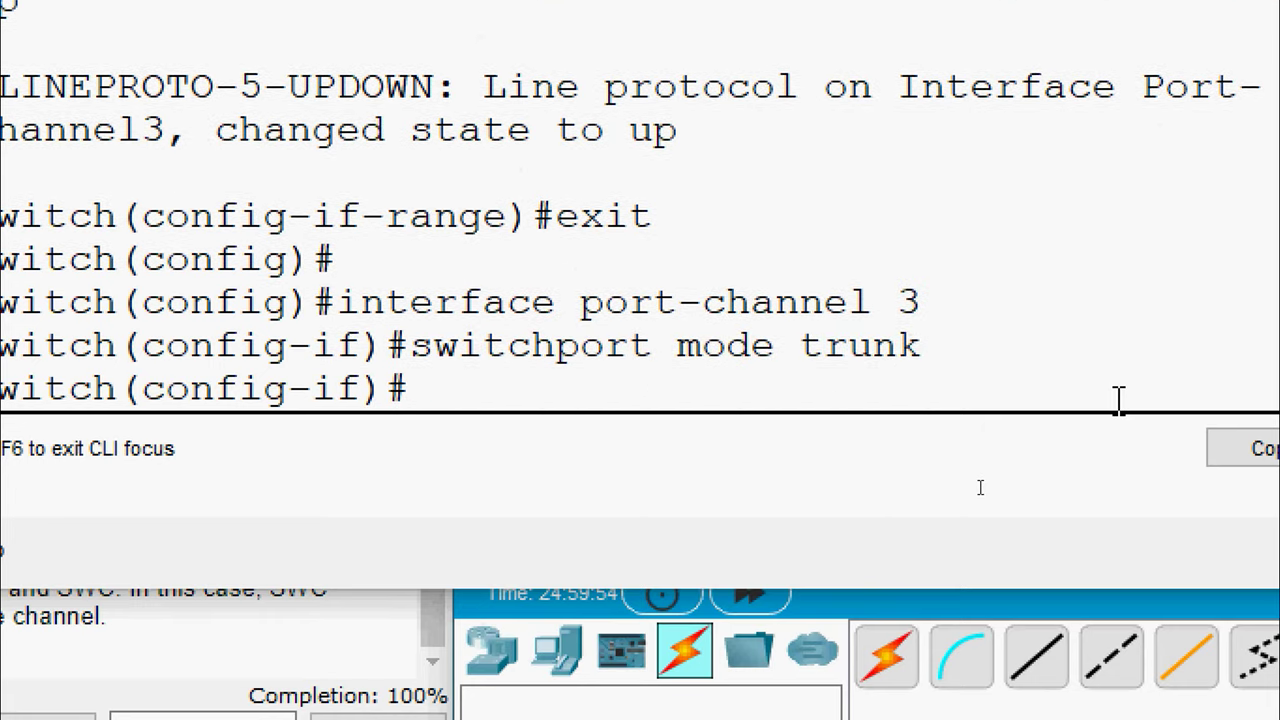
{"action": "type", "text": "end"}
{"action": "key", "text": "Return"}
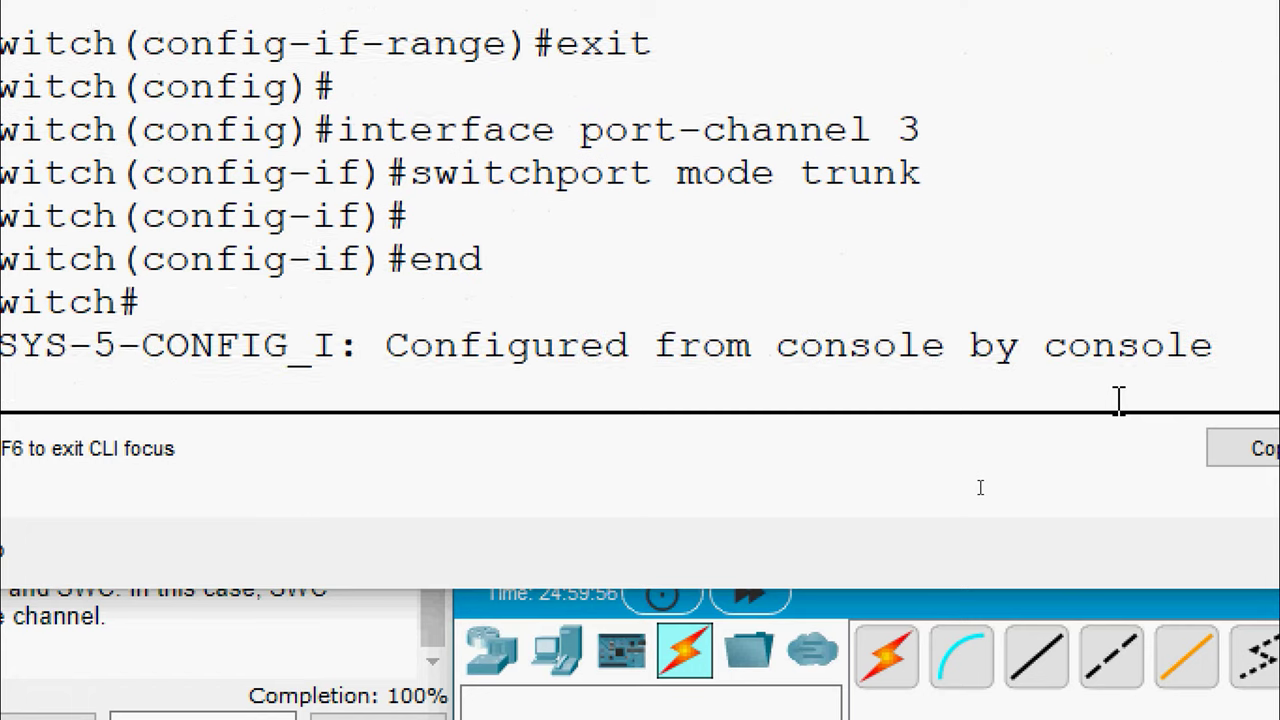
Run show etherchannel summary on SWB and check the status, protocol and member ports of port channel 3.
{"action": "type", "text": "s"}
{"action": "key", "text": "BackSpace"}
{"action": "type", "text": "sho"}
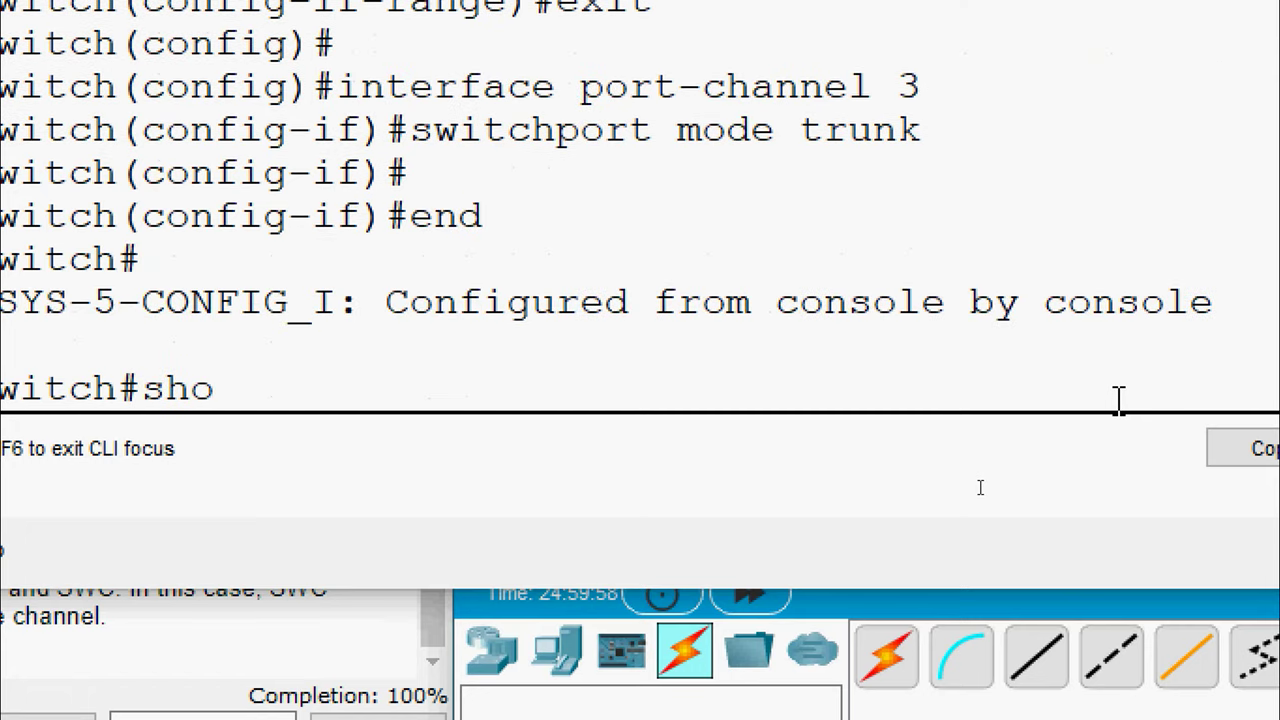
{"action": "type", "text": "w etherchannel summary"}
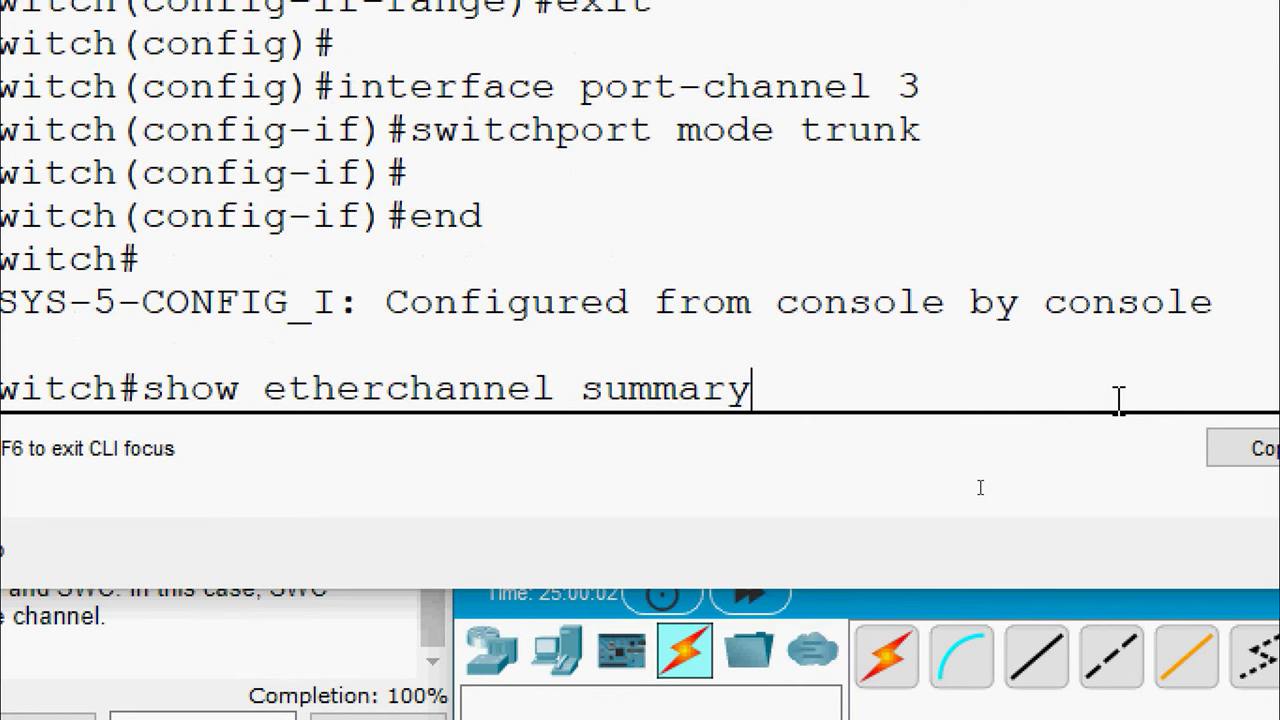
{"action": "key", "text": "Return"}
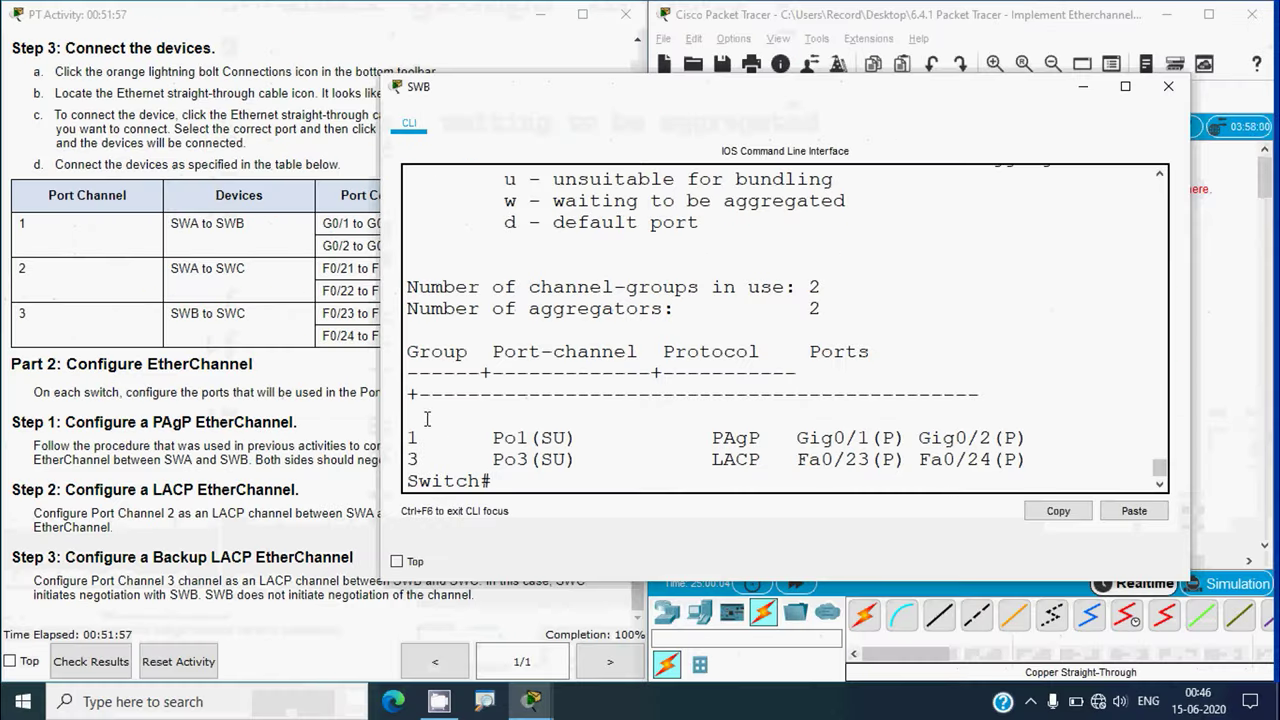
{"action": "left_click_drag", "start_coordinate": [432, 459], "coordinate": [588, 465]}
{"action": "left_click_drag", "start_coordinate": [698, 460], "coordinate": [1030, 462]}
{"action": "left_click", "coordinate": [498, 478]}
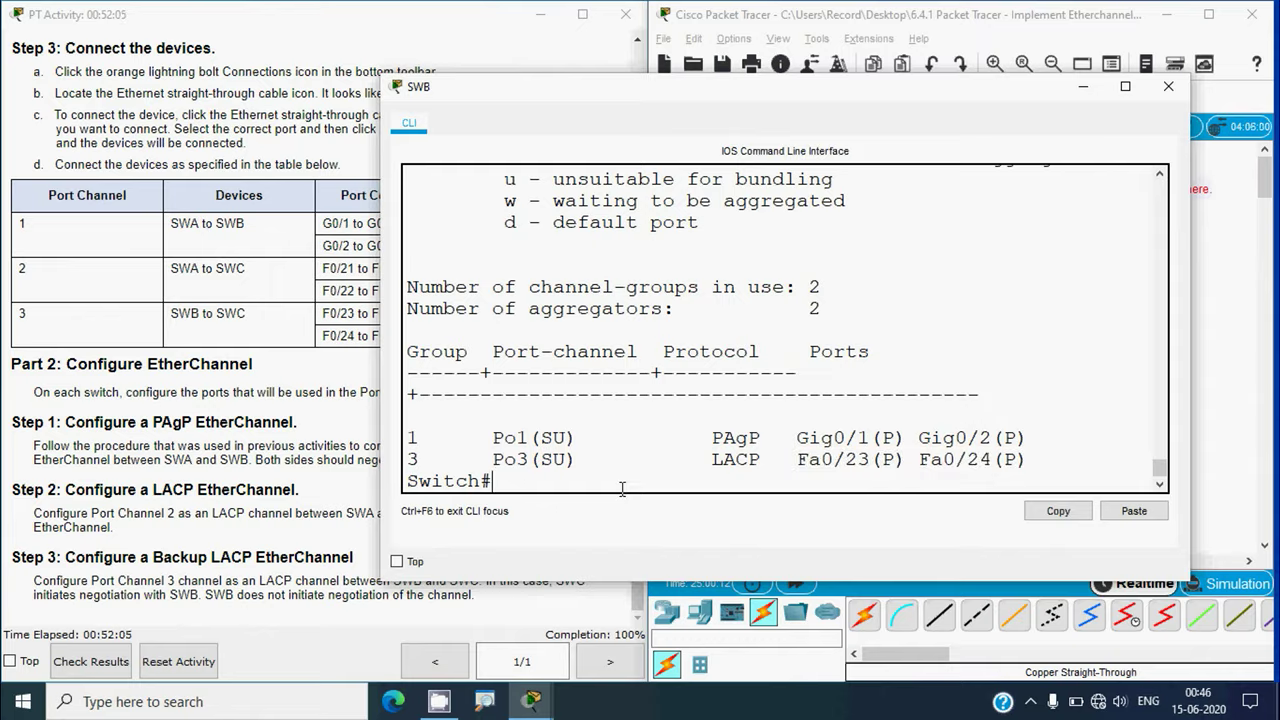
Run show interface trunk on SWB, check the trunk status of Po3 and close SWB's window.
{"action": "type", "text": "show"}
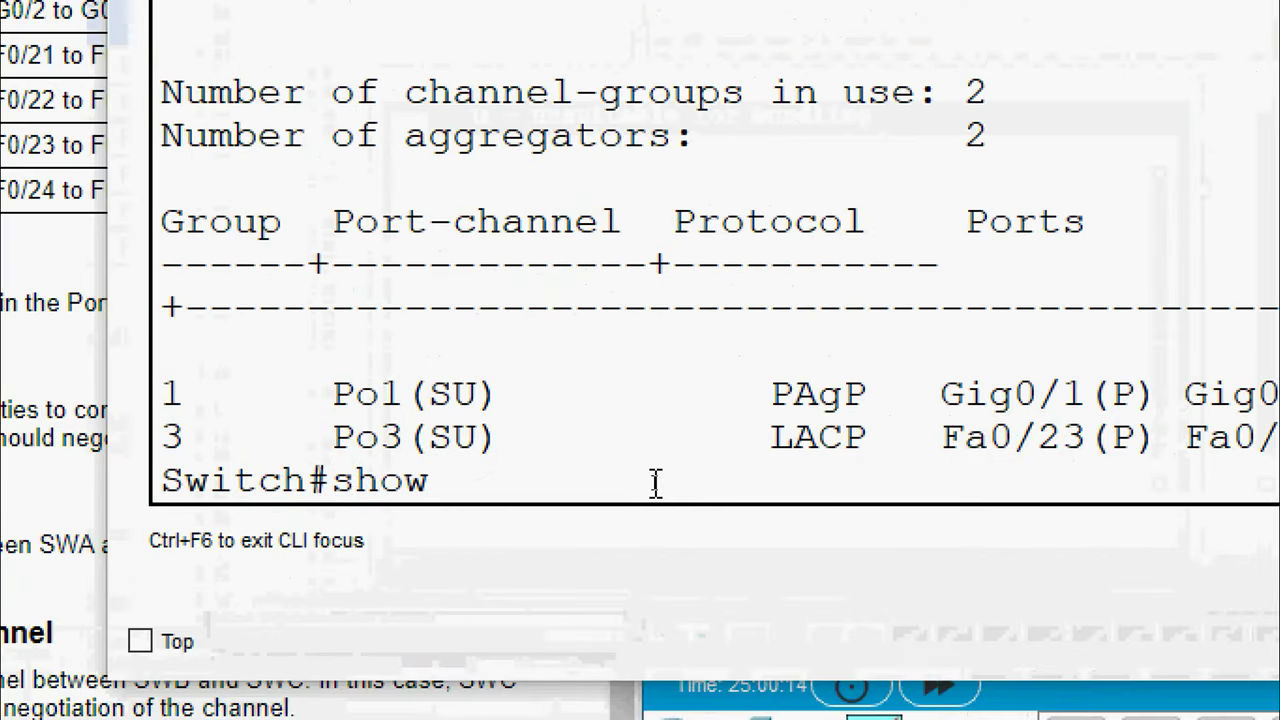
{"action": "type", "text": " interface trun"}
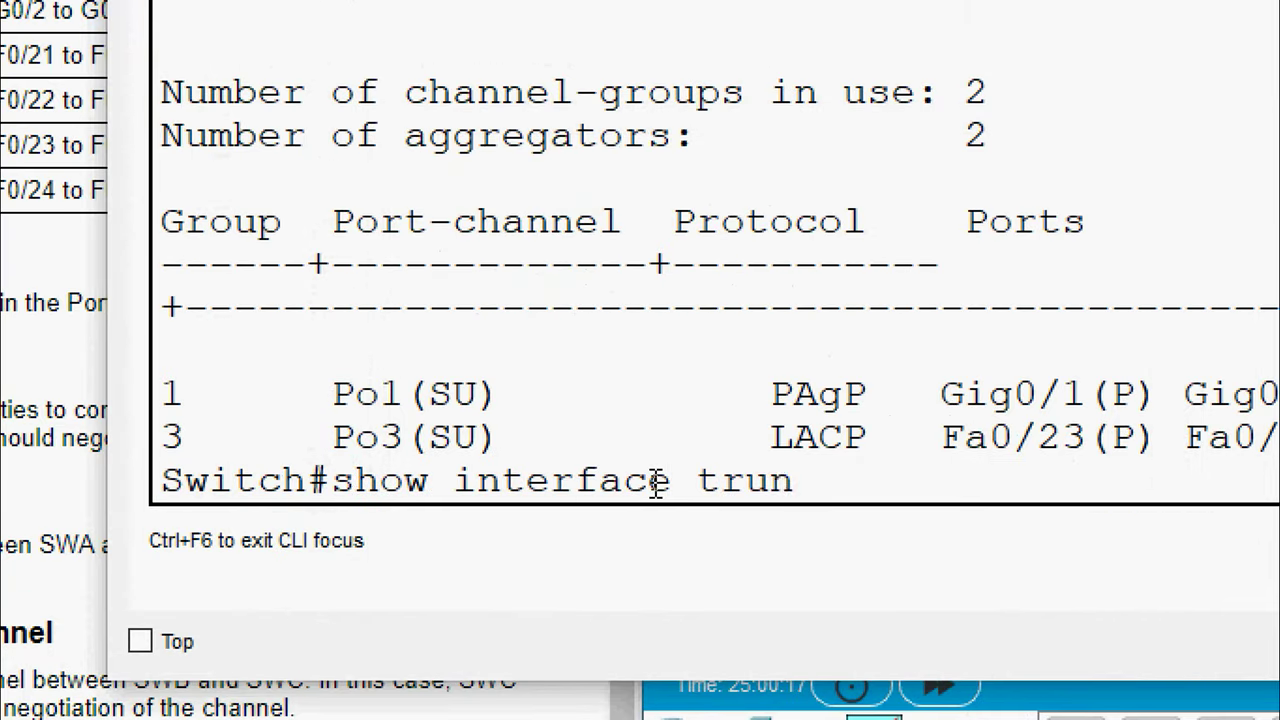
{"action": "key", "text": "Return"}
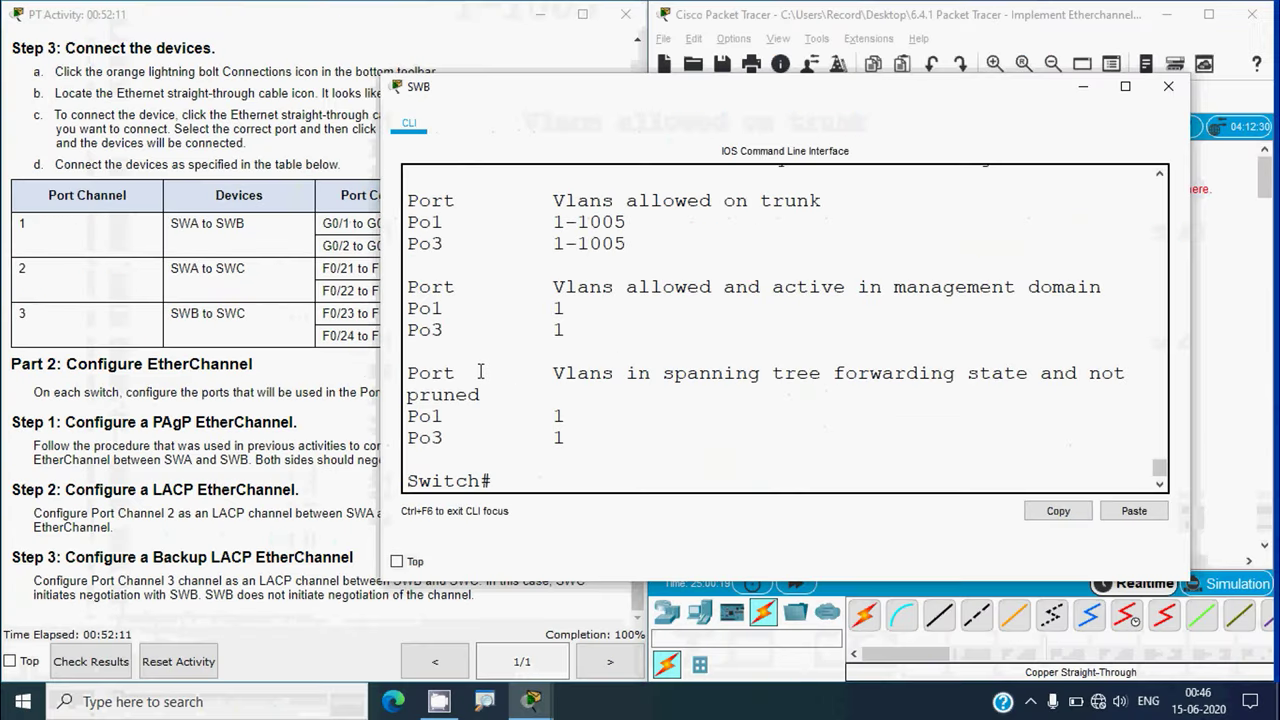
{"action": "scroll", "coordinate": [480, 367], "scroll_direction": "up", "scroll_amount": 1}
{"action": "scroll", "coordinate": [479, 367], "scroll_direction": "up", "scroll_amount": 2}
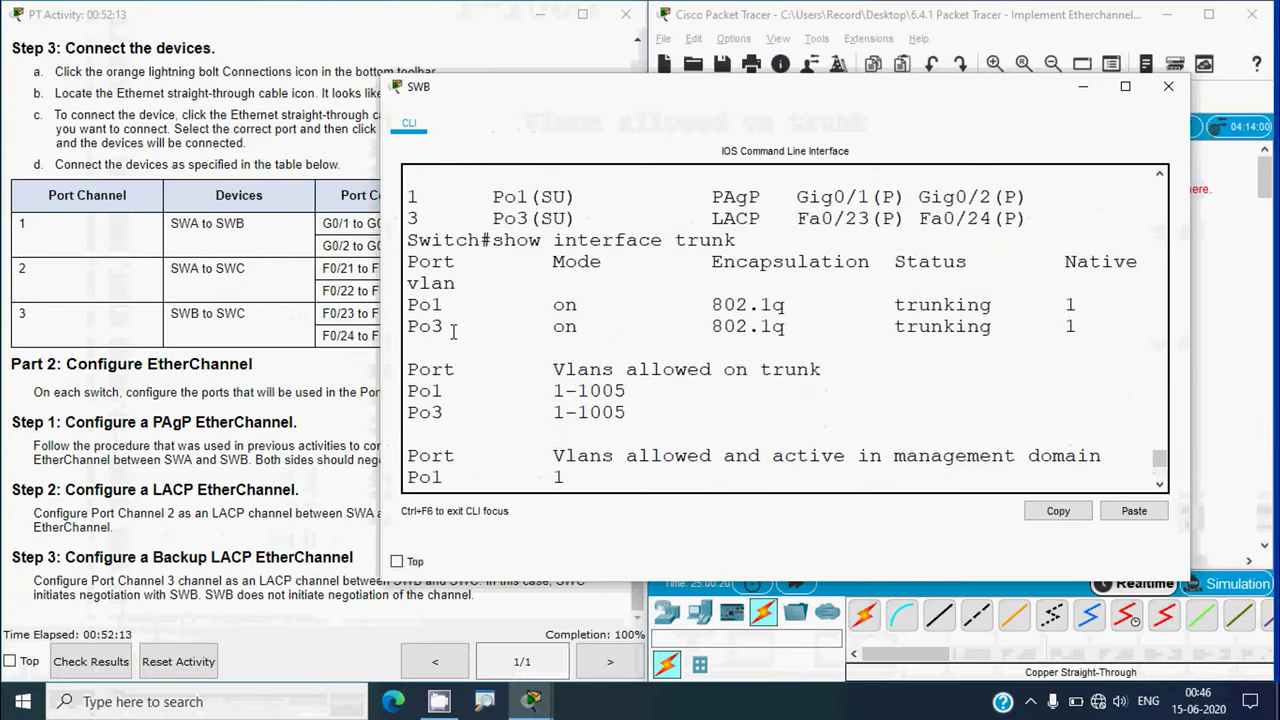
{"action": "double_click", "coordinate": [449, 328]}
{"action": "left_click_drag", "start_coordinate": [881, 336], "coordinate": [998, 308]}
{"action": "left_click", "coordinate": [1168, 86]}
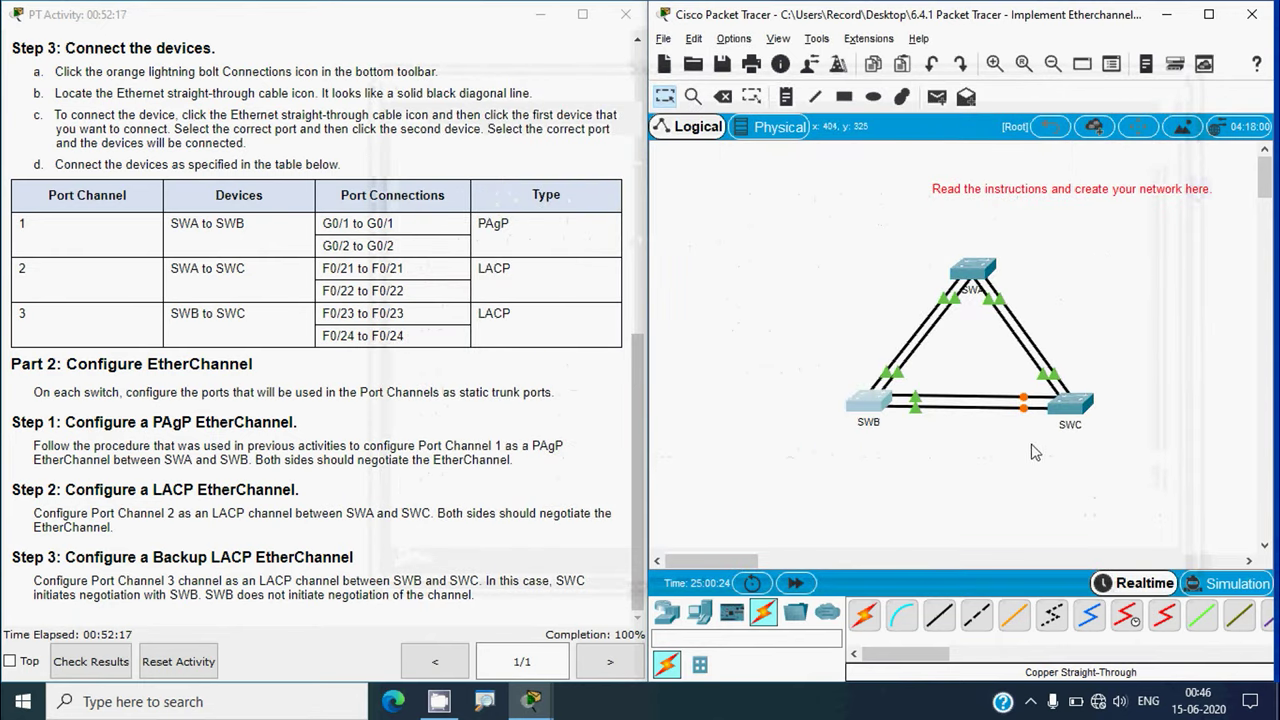
Open SWC's command line and run show interface trunk.
{"action": "left_click", "coordinate": [1068, 408]}
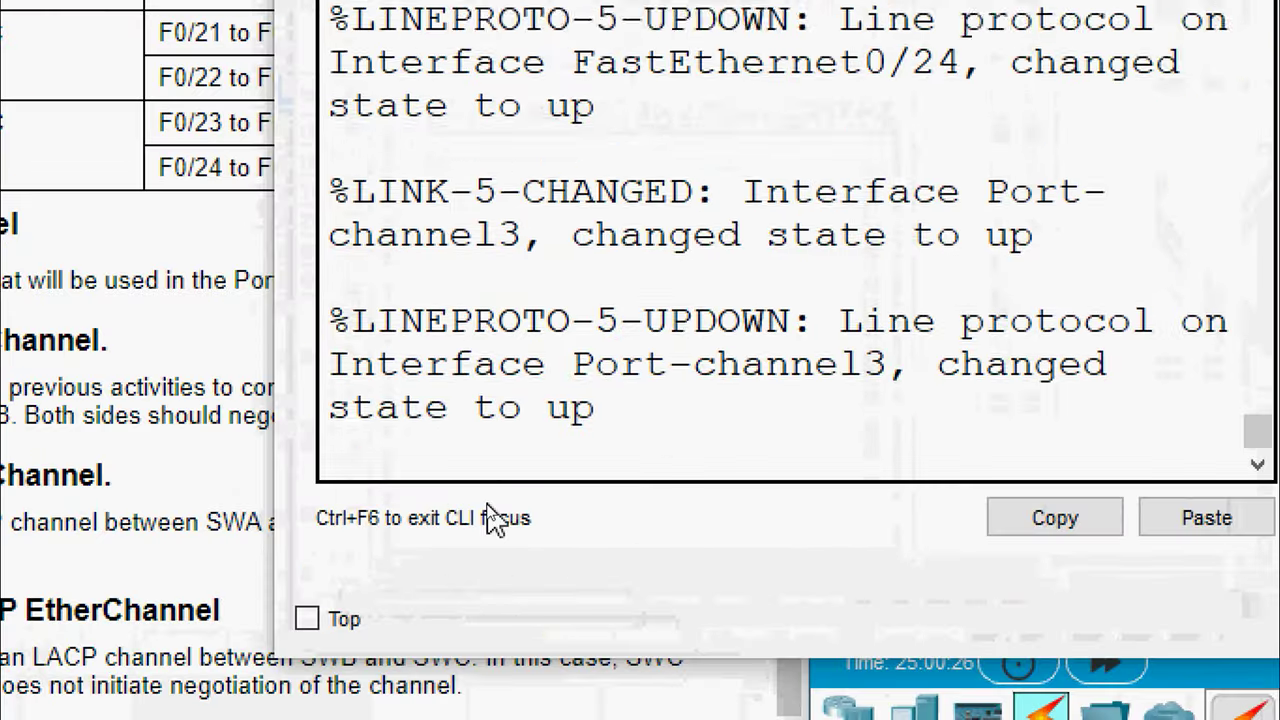
{"action": "key", "text": "Return"}
{"action": "type", "text": "sh"}
{"action": "key", "text": "Tab"}
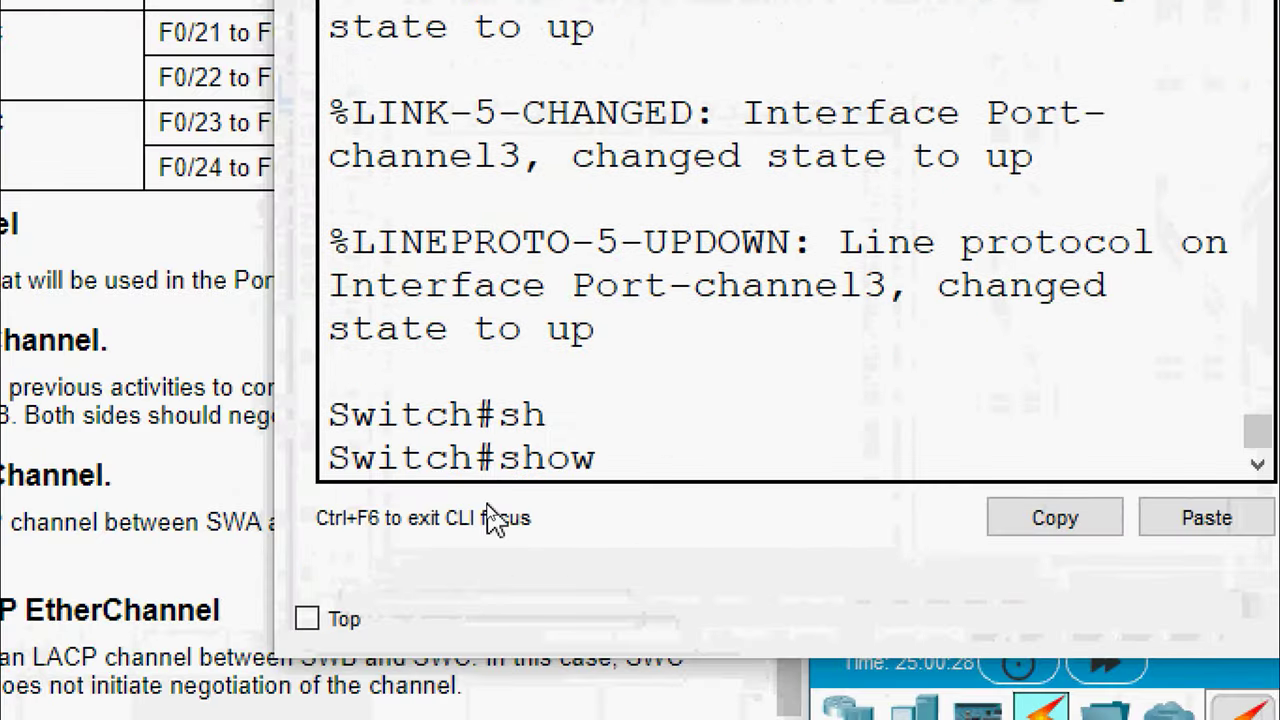
{"action": "type", "text": "interface trunk"}
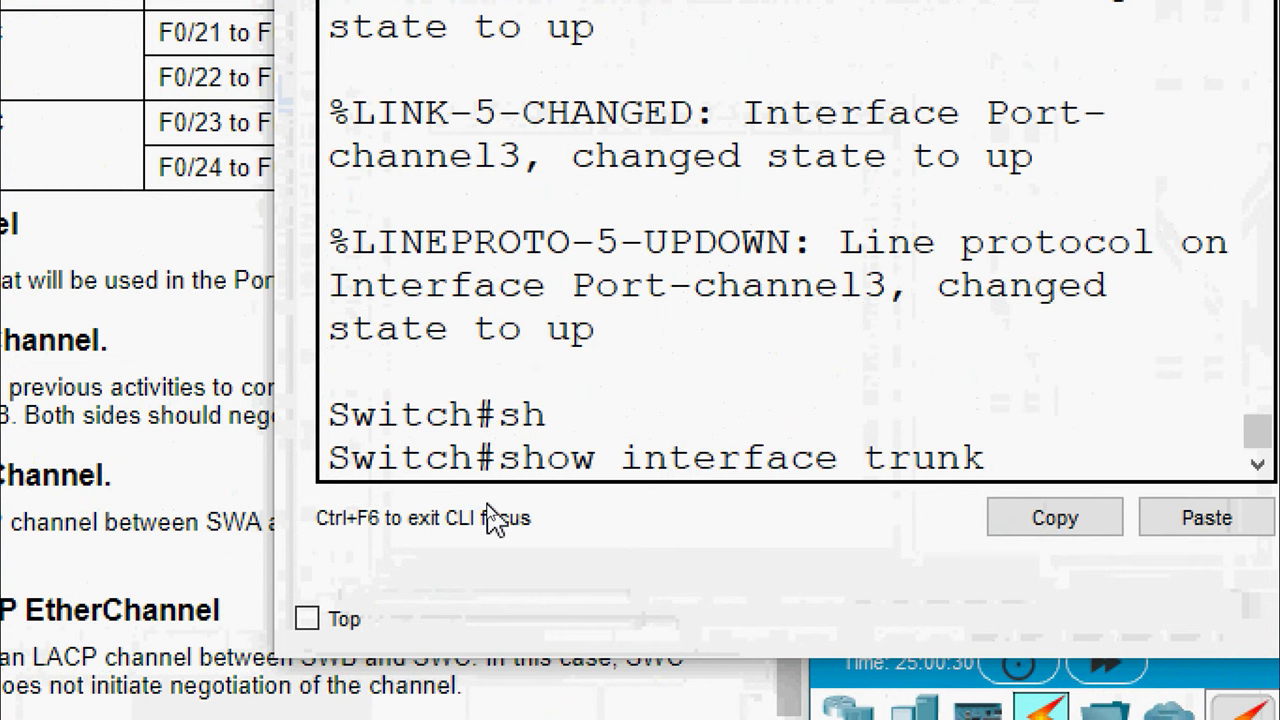
{"action": "key", "text": "Return"}
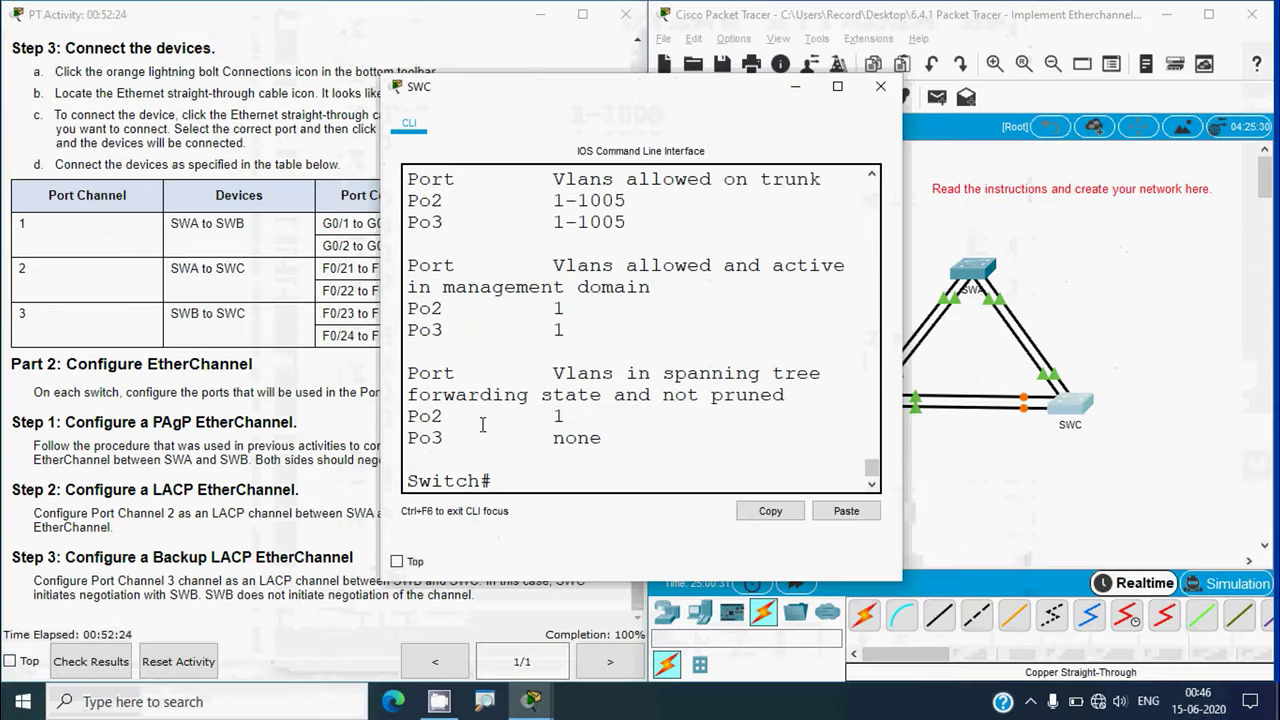
Widen SWC's window, check Po3's trunk mode and status, close the window and return to the beginning of the activity instructions.
{"action": "scroll", "coordinate": [482, 425], "scroll_direction": "up", "scroll_amount": 3}
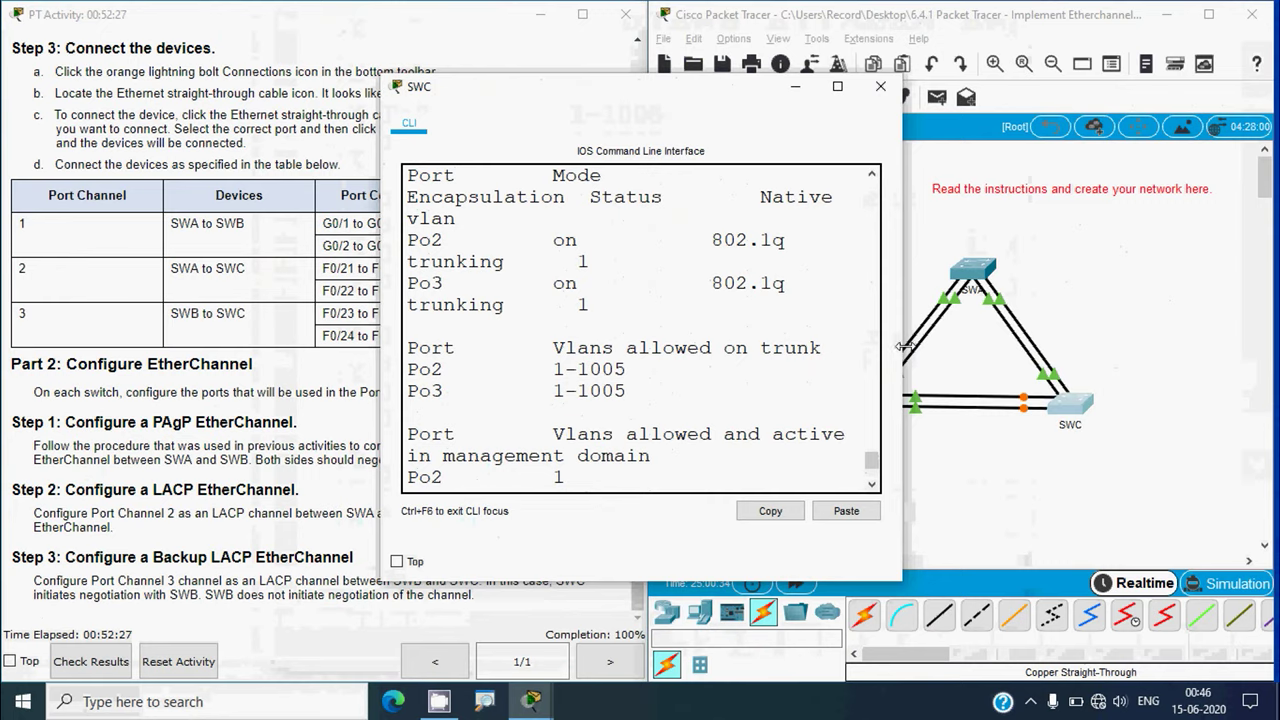
{"action": "left_click_drag", "start_coordinate": [902, 355], "coordinate": [1158, 355]}
{"action": "scroll", "coordinate": [489, 405], "scroll_direction": "up", "scroll_amount": 5}
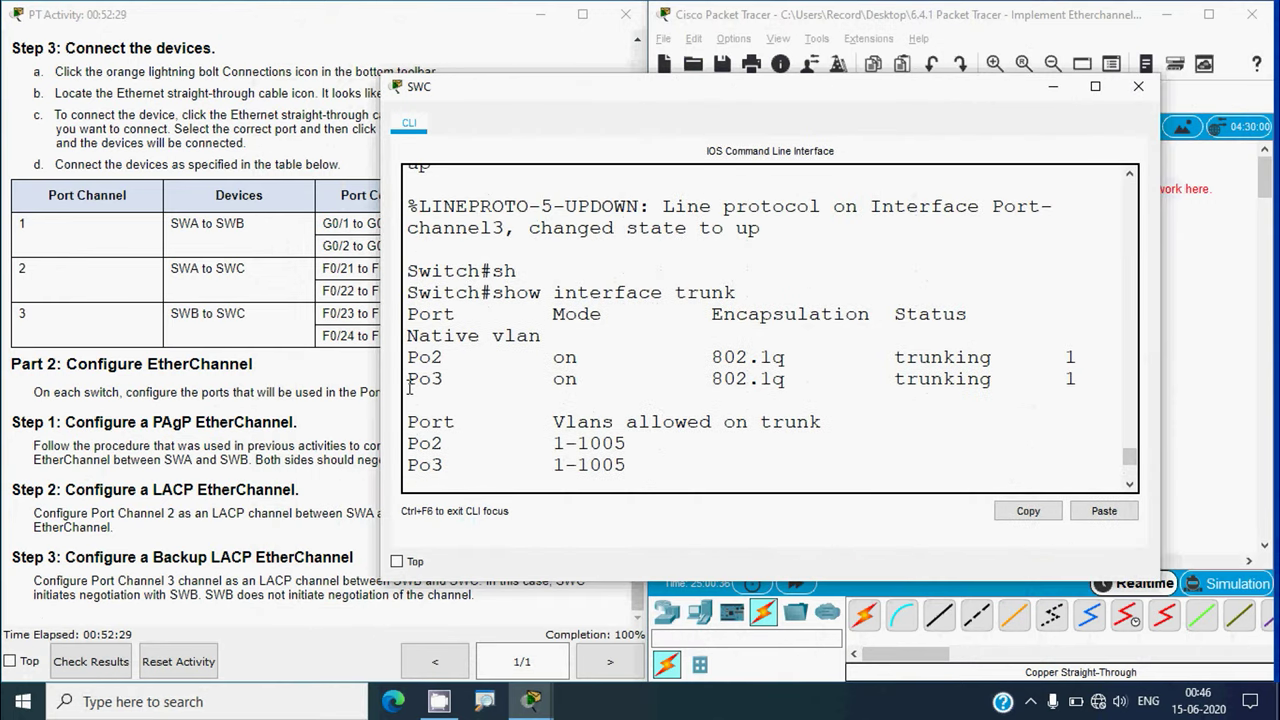
{"action": "left_click_drag", "start_coordinate": [406, 380], "coordinate": [470, 384]}
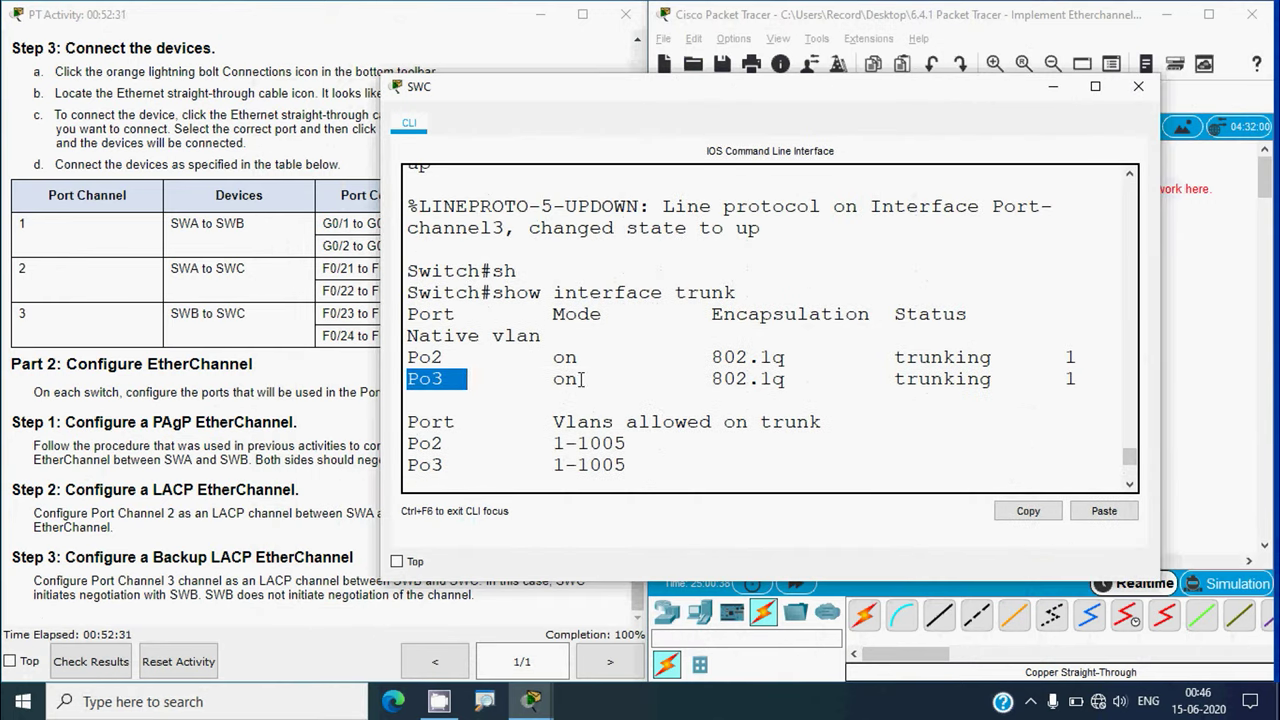
{"action": "left_click_drag", "start_coordinate": [589, 380], "coordinate": [505, 381]}
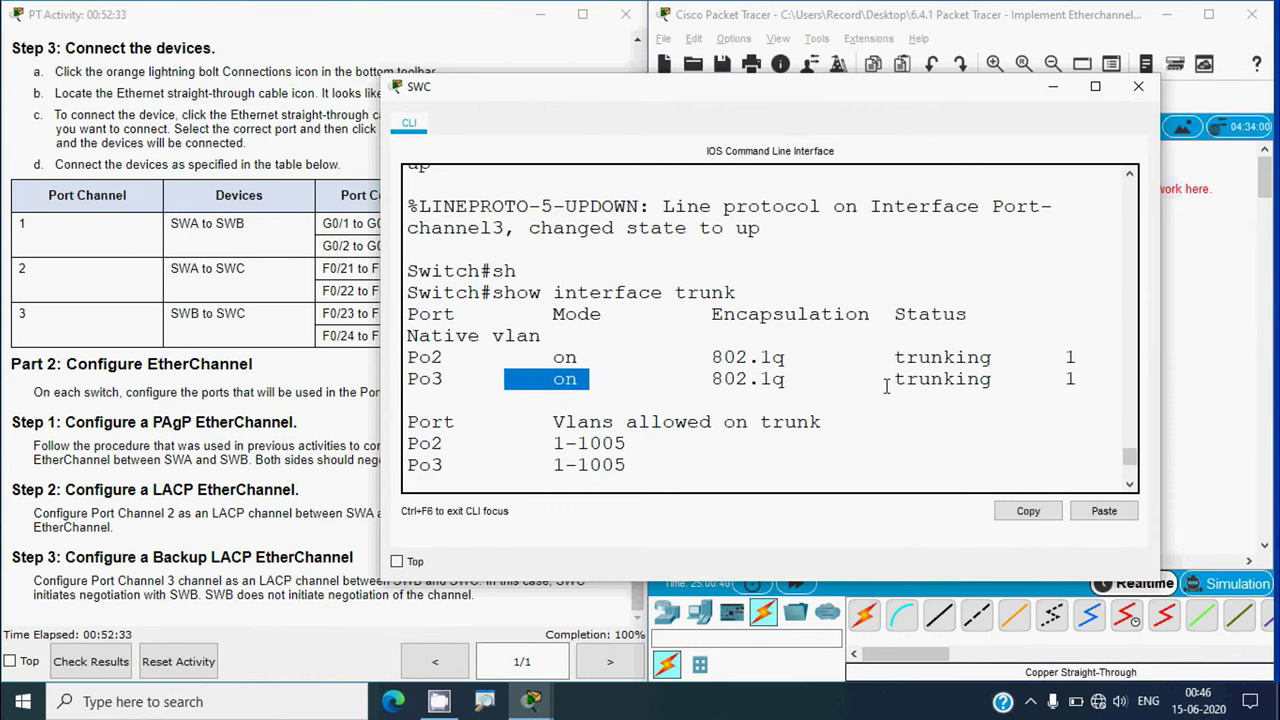
{"action": "left_click_drag", "start_coordinate": [884, 380], "coordinate": [1018, 382]}
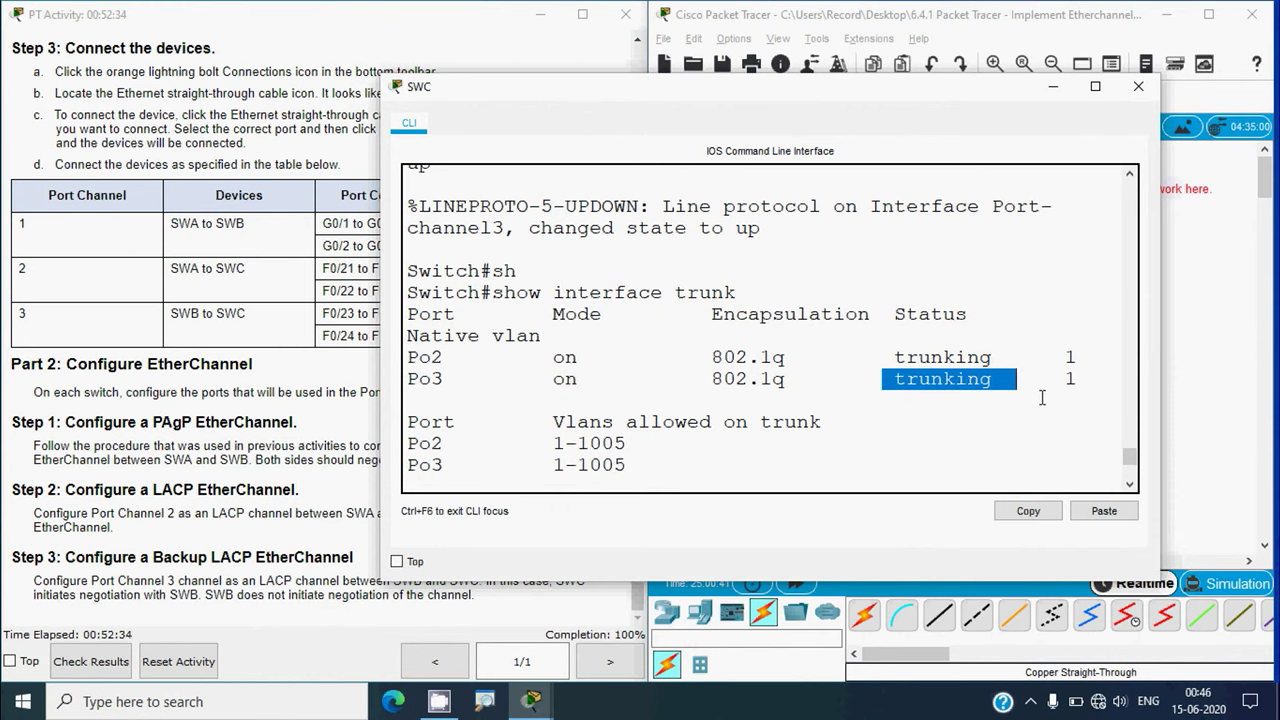
{"action": "left_click", "coordinate": [1138, 86]}
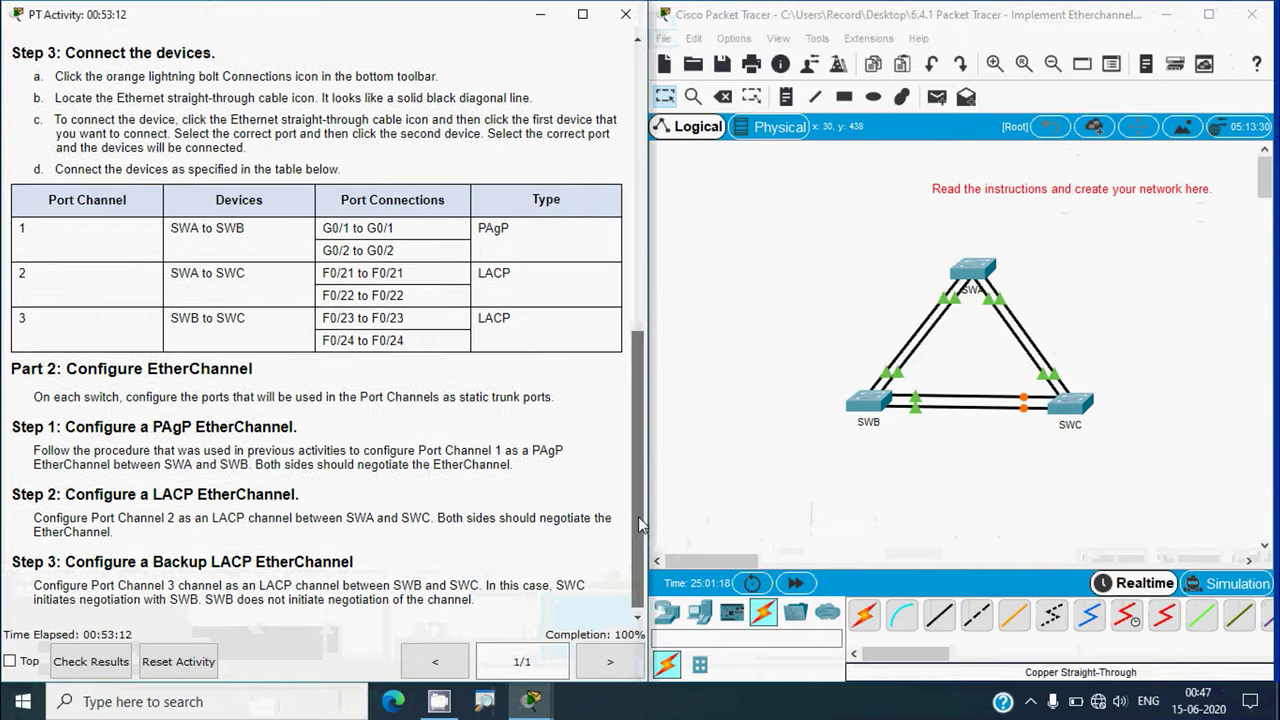
{"action": "left_click_drag", "start_coordinate": [638, 516], "coordinate": [625, 245]}
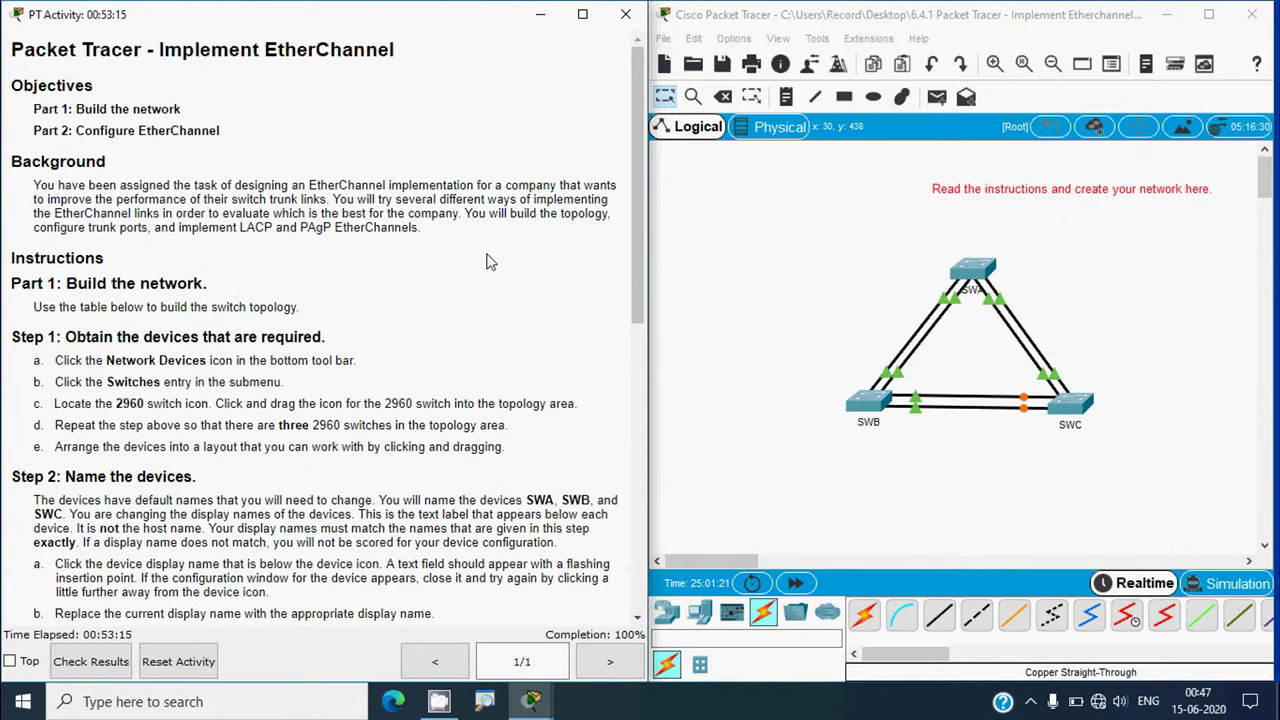